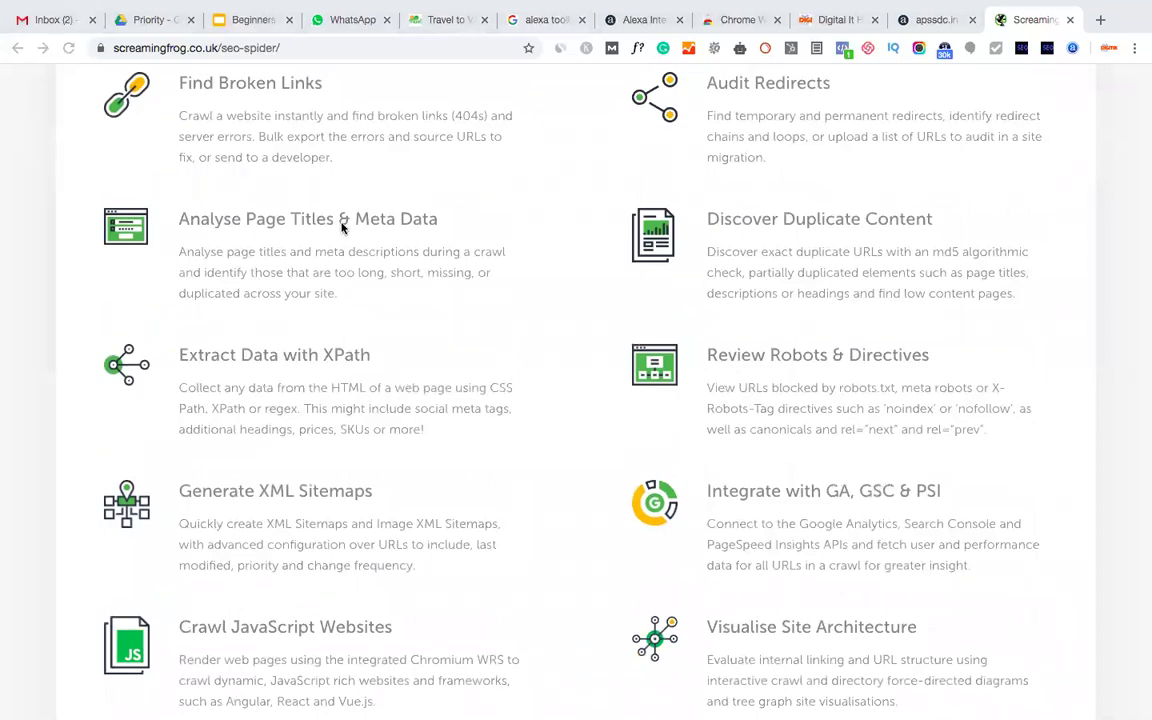
# Examine the SEO Spider feature descriptions, from finding broken links to crawling JavaScript websites and visualising site architecture
pyautogui.scroll(1, 341, 228)
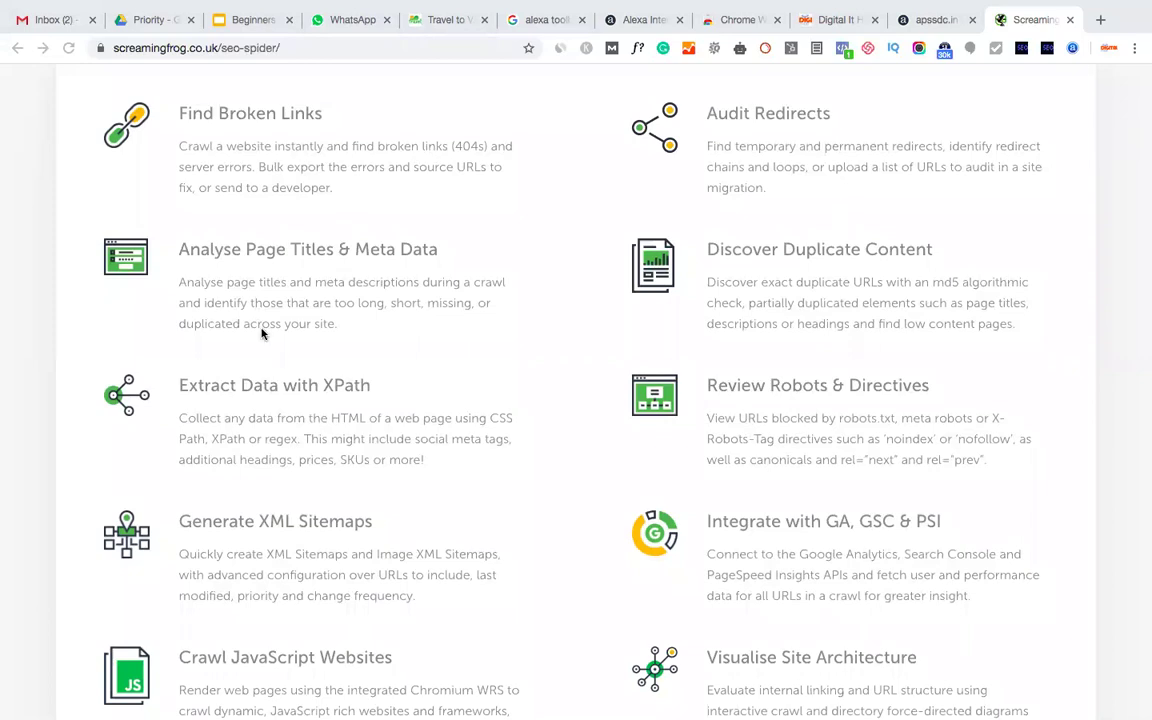
pyautogui.scroll(-1, 263, 334)
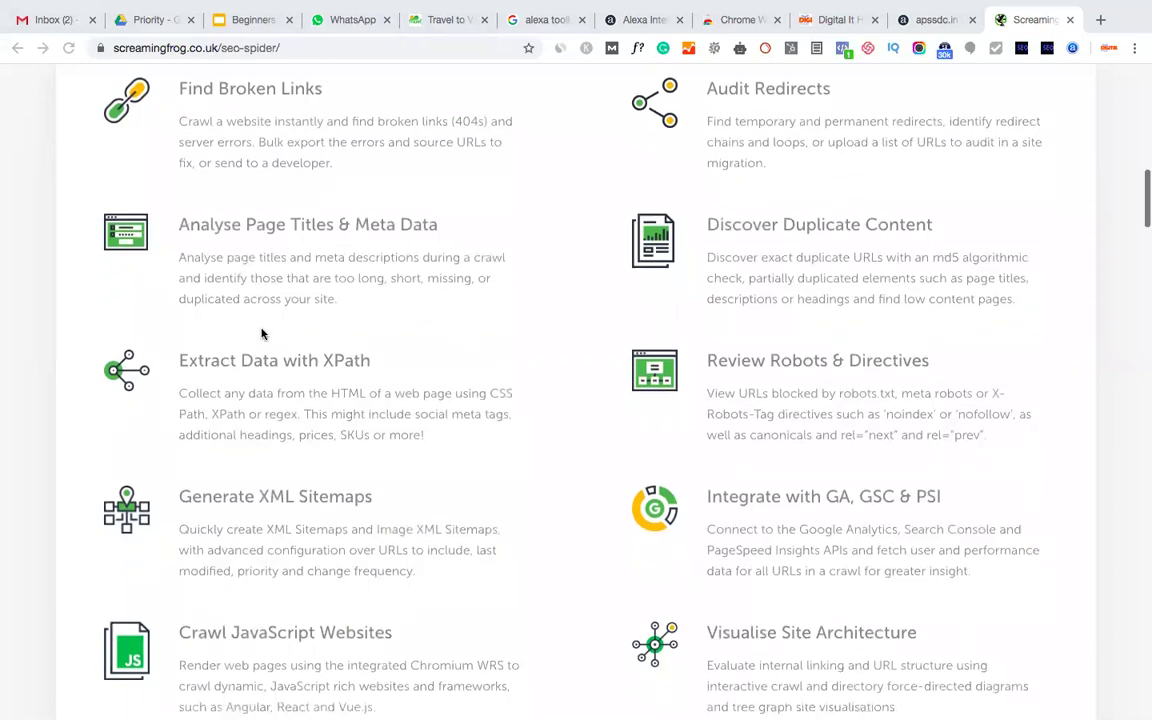
pyautogui.scroll(-1, 263, 334)
pyautogui.scroll(-1, 263, 334)
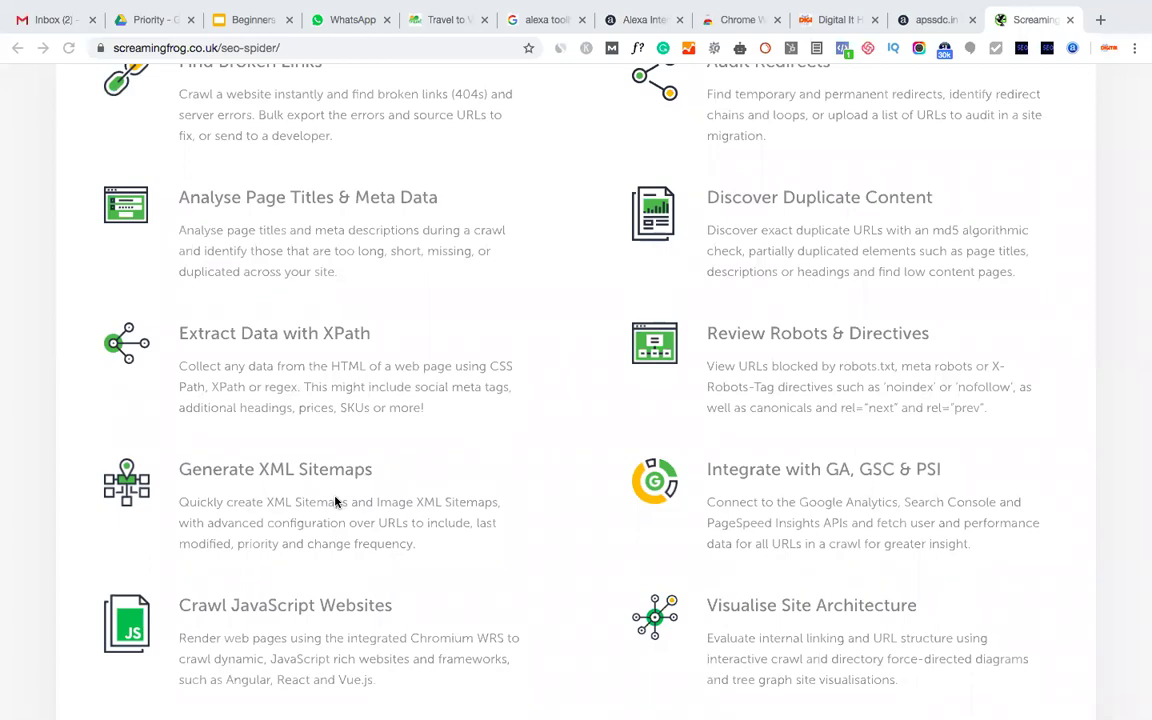
pyautogui.scroll(-1, 336, 502)
pyautogui.scroll(-3, 336, 502)
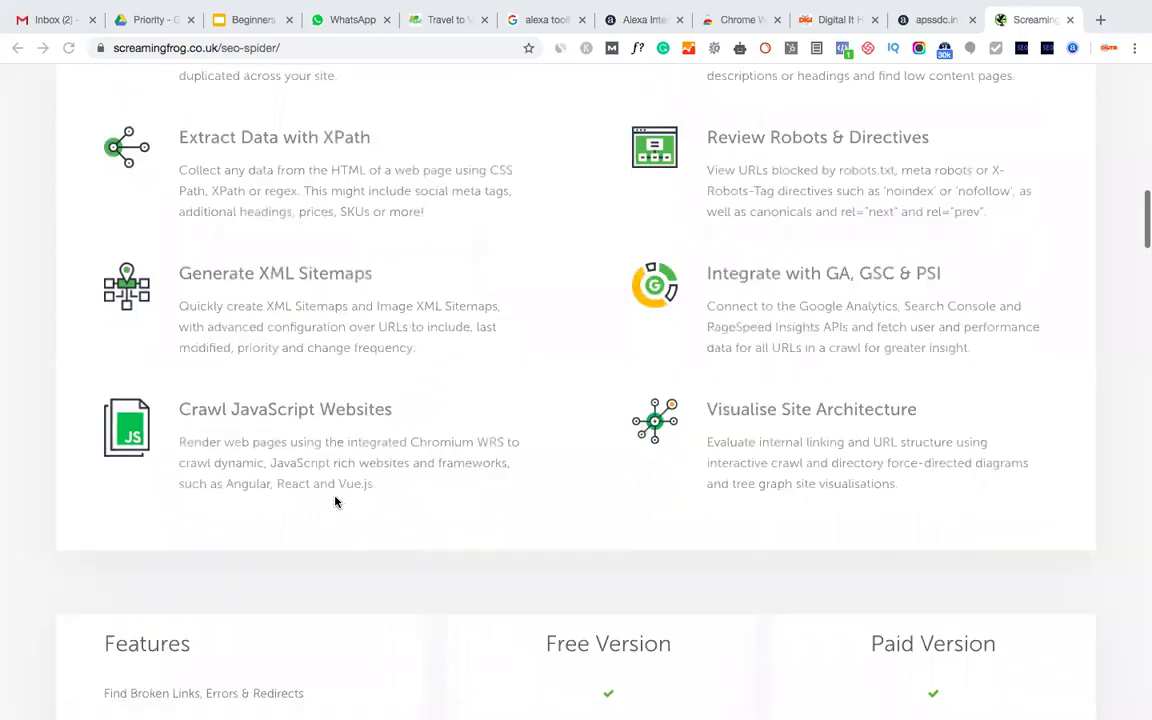
pyautogui.scroll(-2, 336, 508)
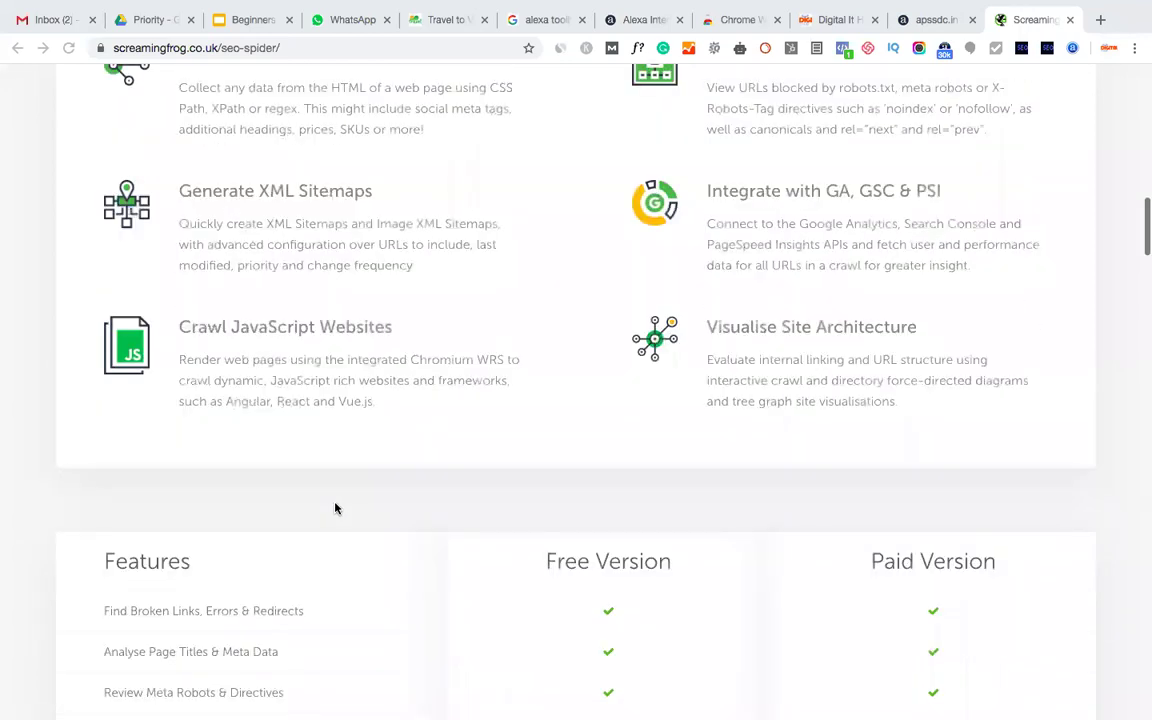
pyautogui.scroll(12, 336, 508)
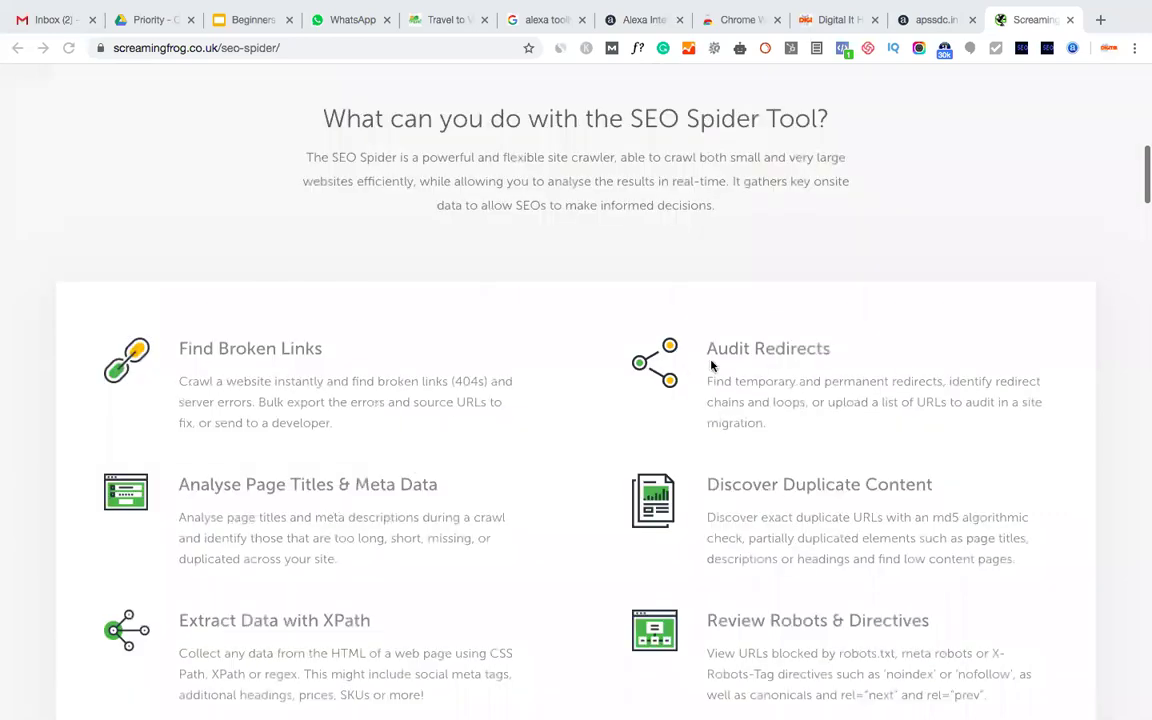
# Compare the features, crawl limit and licence price of the SEO Spider's free and paid versions
pyautogui.scroll(-5, 577, 403)
pyautogui.scroll(-8, 577, 403)
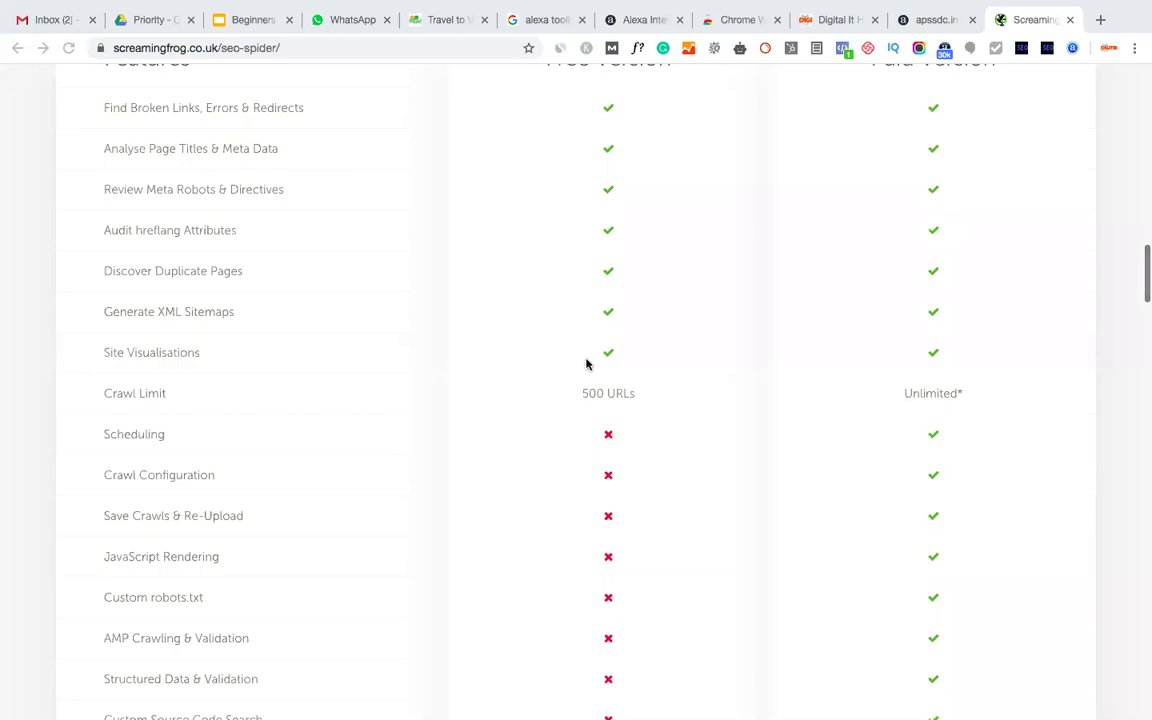
pyautogui.scroll(1, 586, 362)
pyautogui.scroll(3, 590, 360)
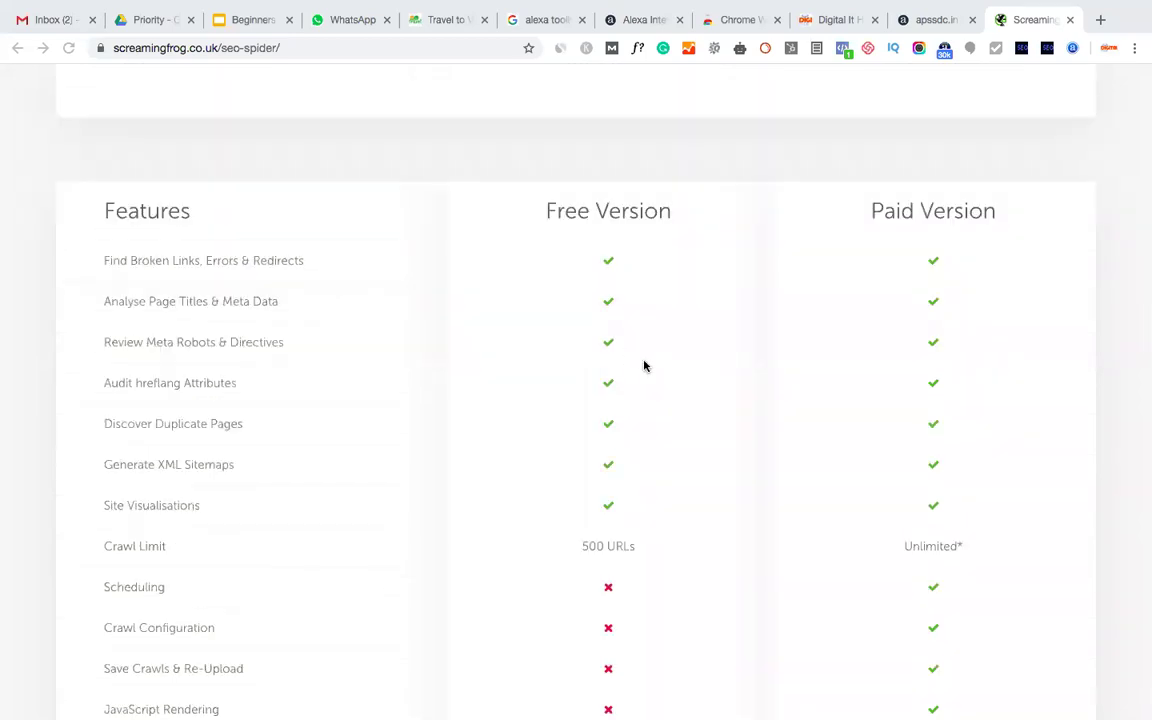
pyautogui.scroll(-4, 645, 365)
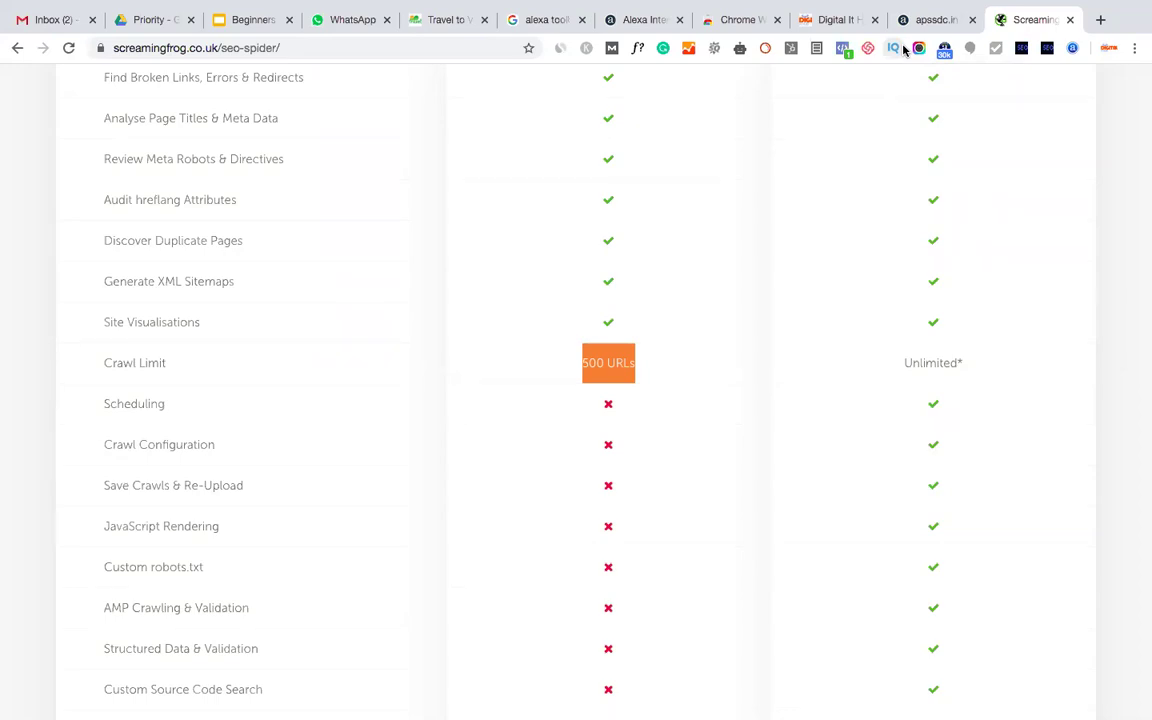
pyautogui.click(314, 47)
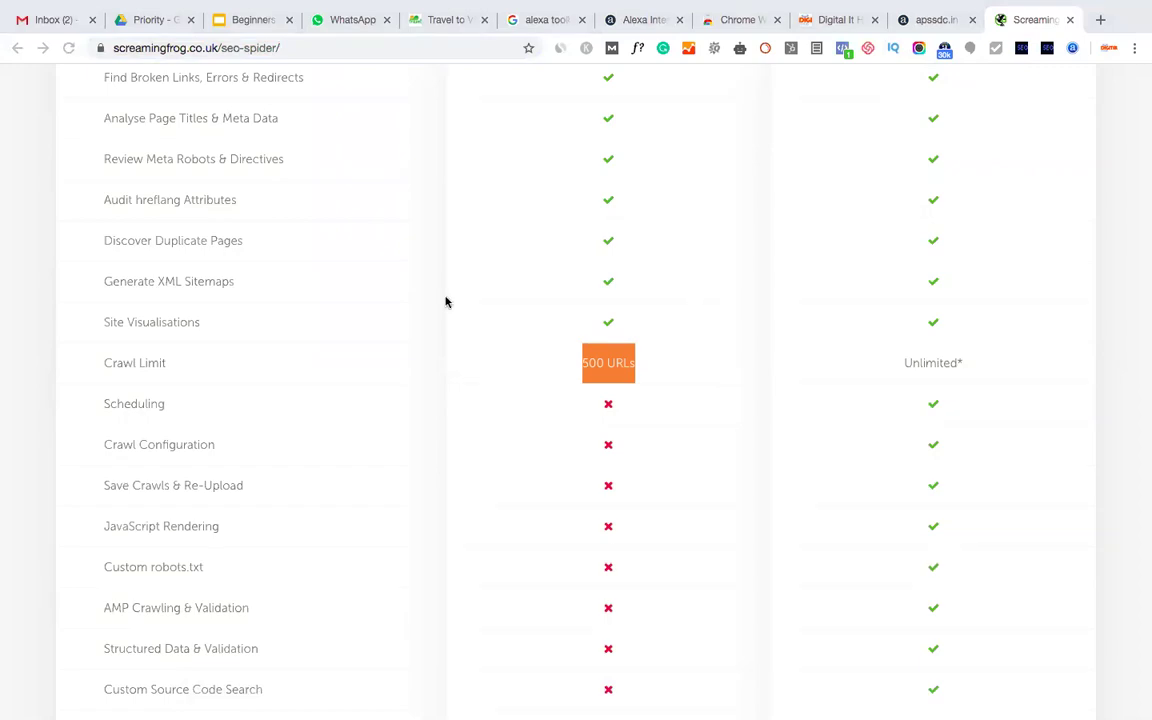
pyautogui.click(66, 468)
pyautogui.scroll(-5, 66, 468)
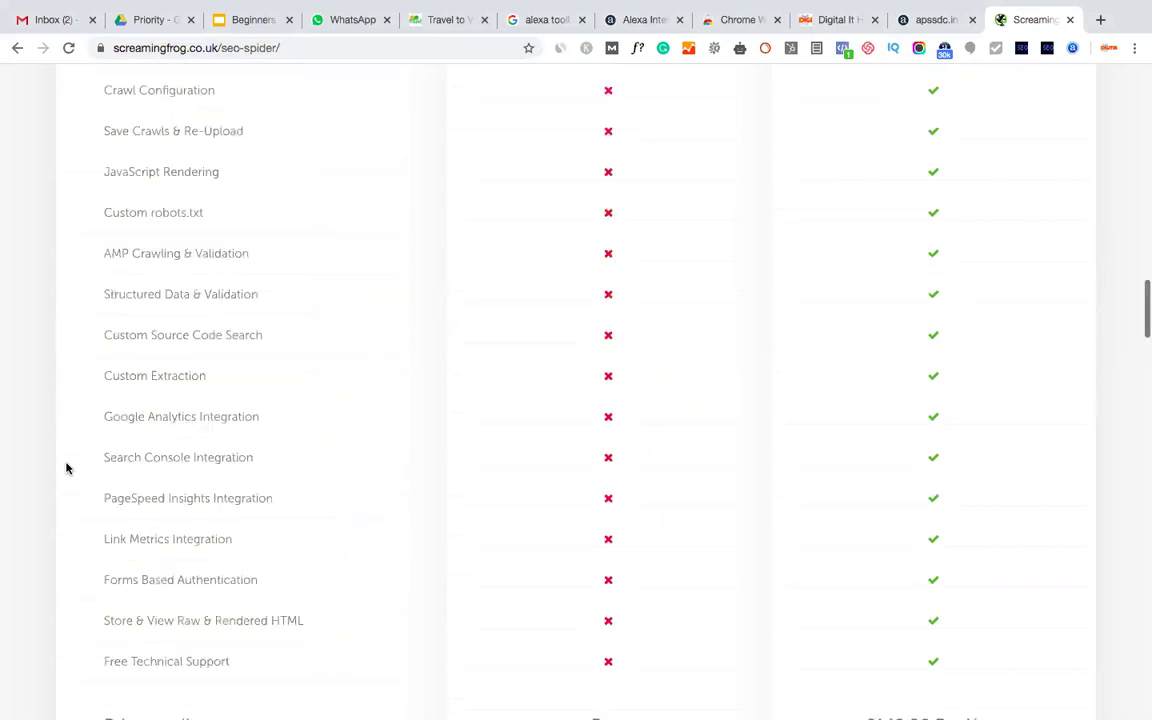
pyautogui.scroll(-9, 66, 468)
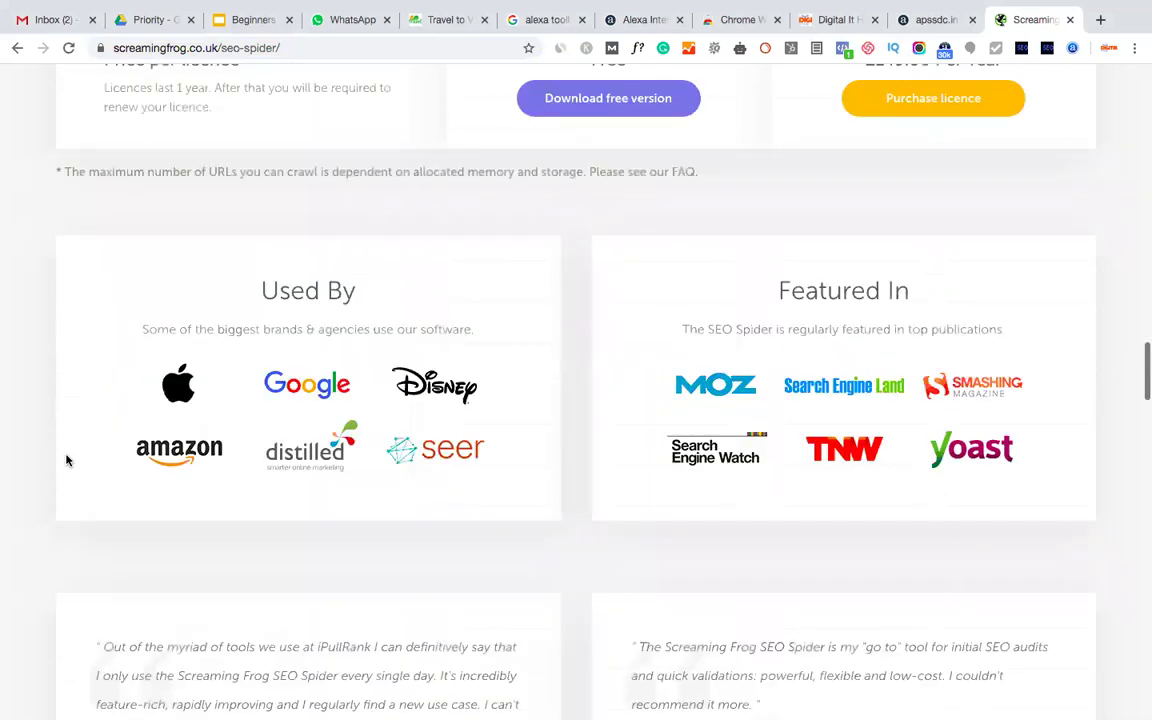
pyautogui.scroll(-2, 368, 260)
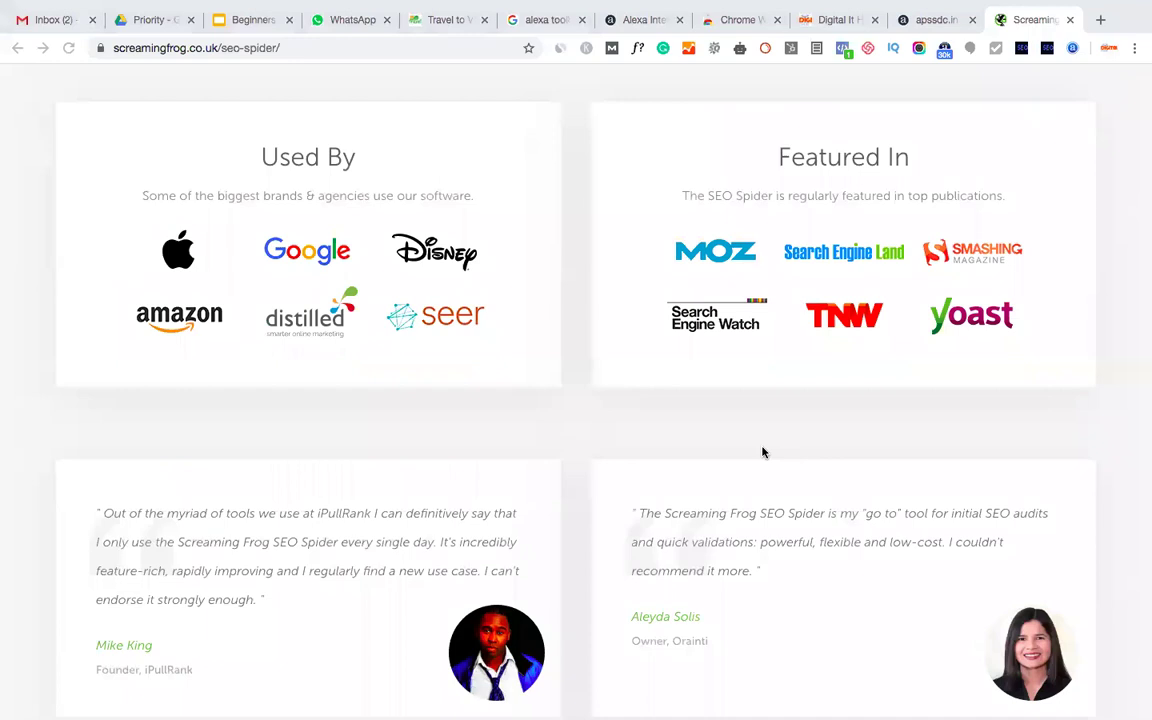
# Review the list of data the SEO Spider crawls and reports on, and reload the SEO Spider overview page
pyautogui.scroll(-6, 762, 452)
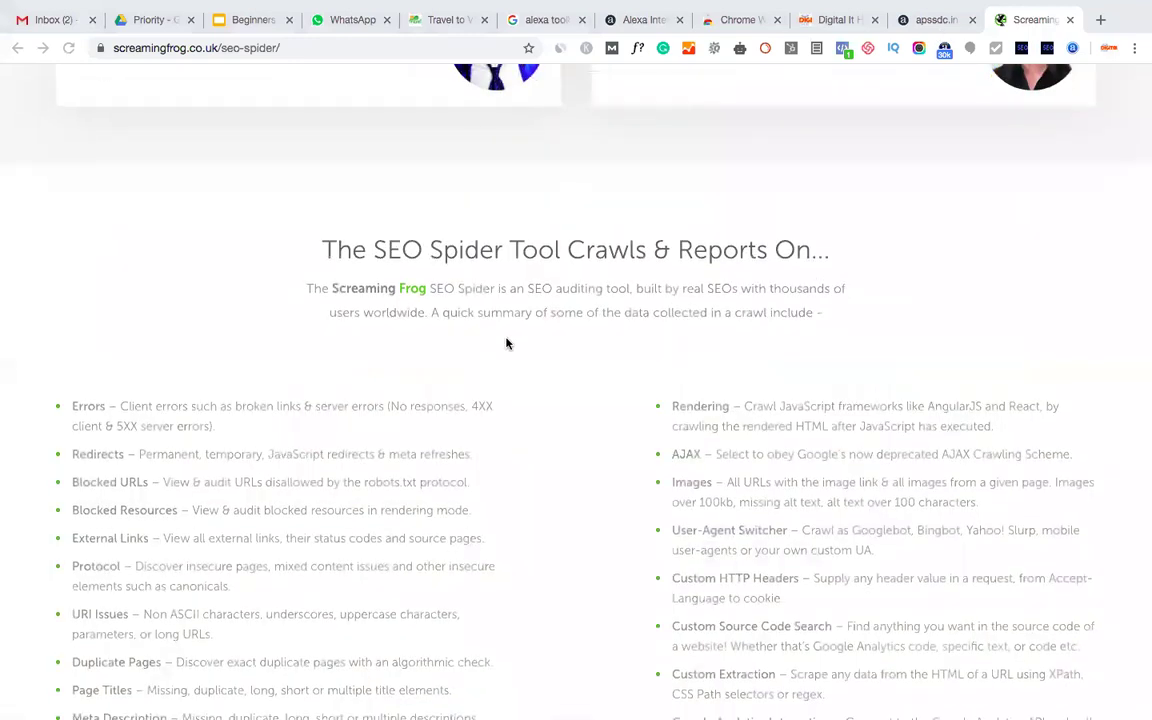
pyautogui.scroll(-4, 576, 400)
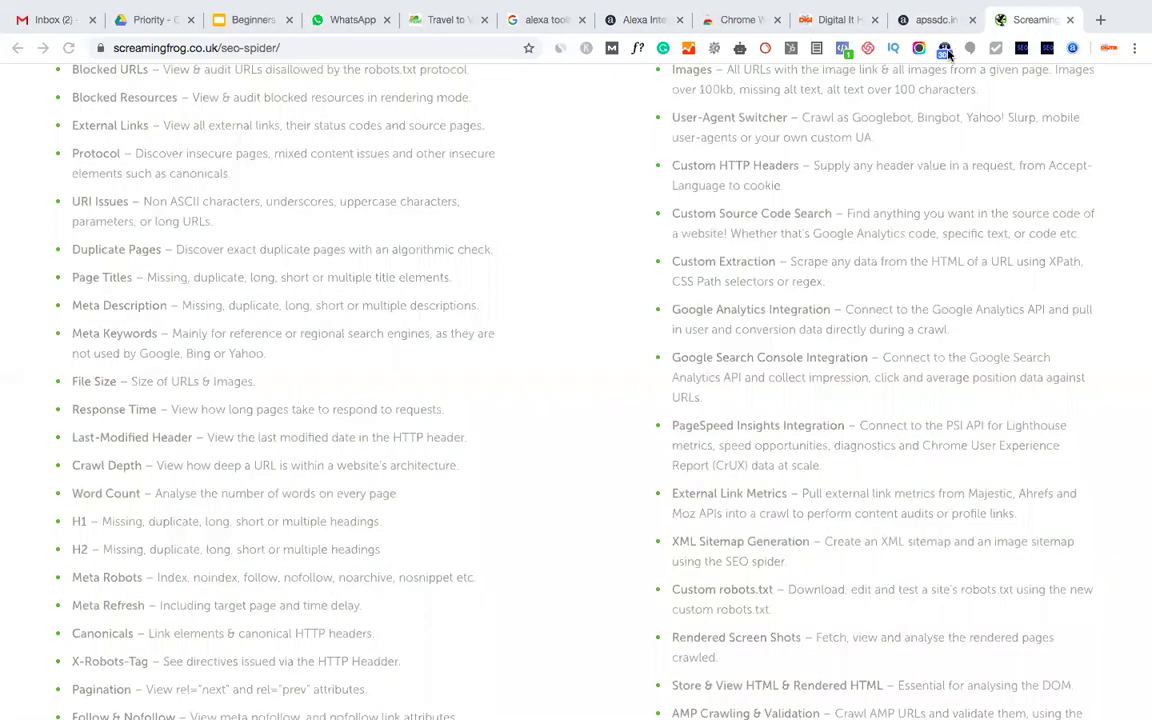
pyautogui.press('Home')
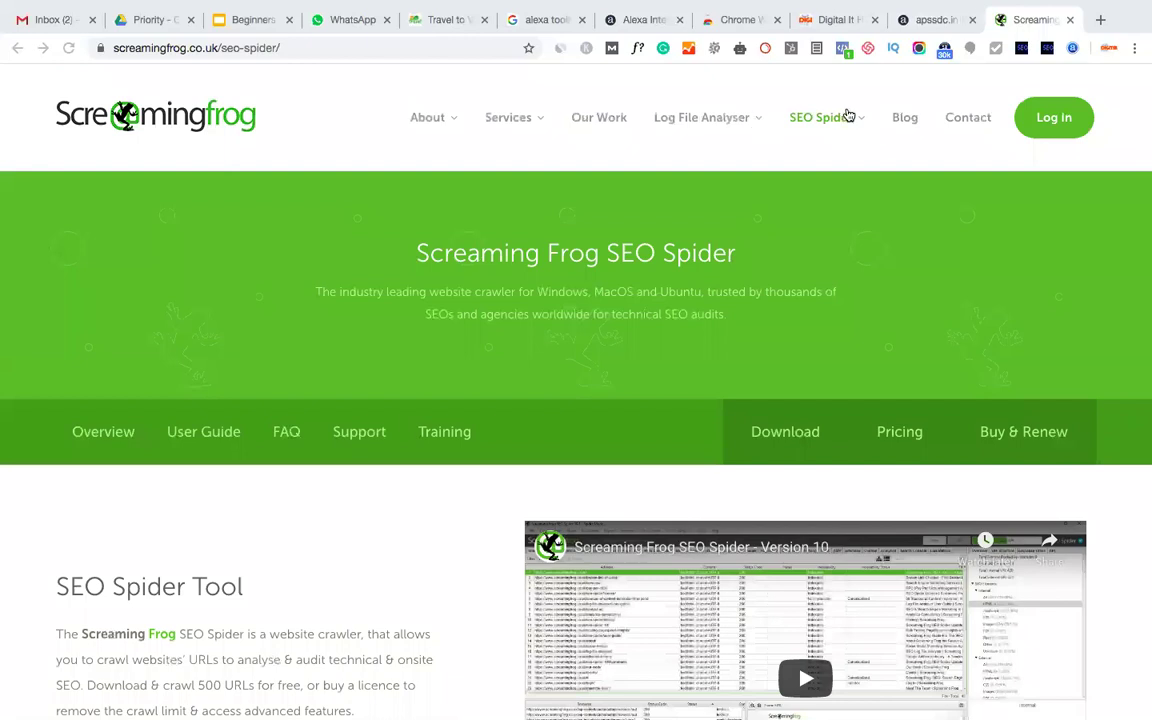
pyautogui.click(814, 118)
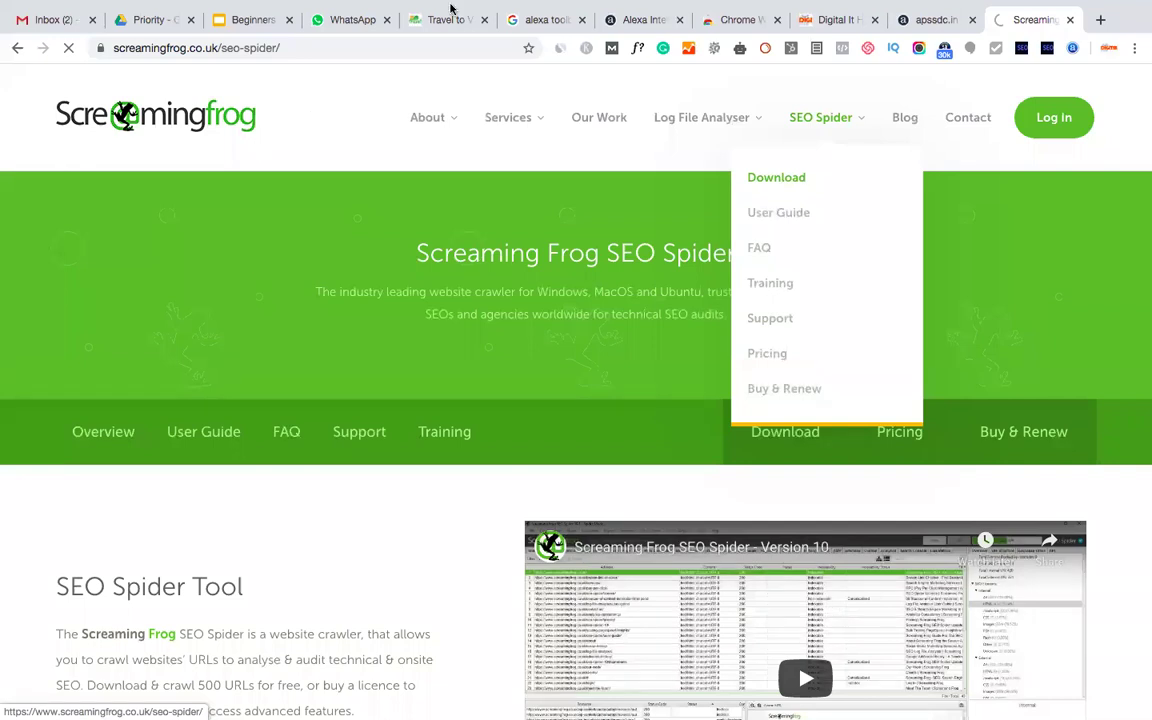
# Switch to the desktop, launch Screaming Frog SEO Spider and bring its main window to the front
pyautogui.hotkey('ctrl', 'Up')
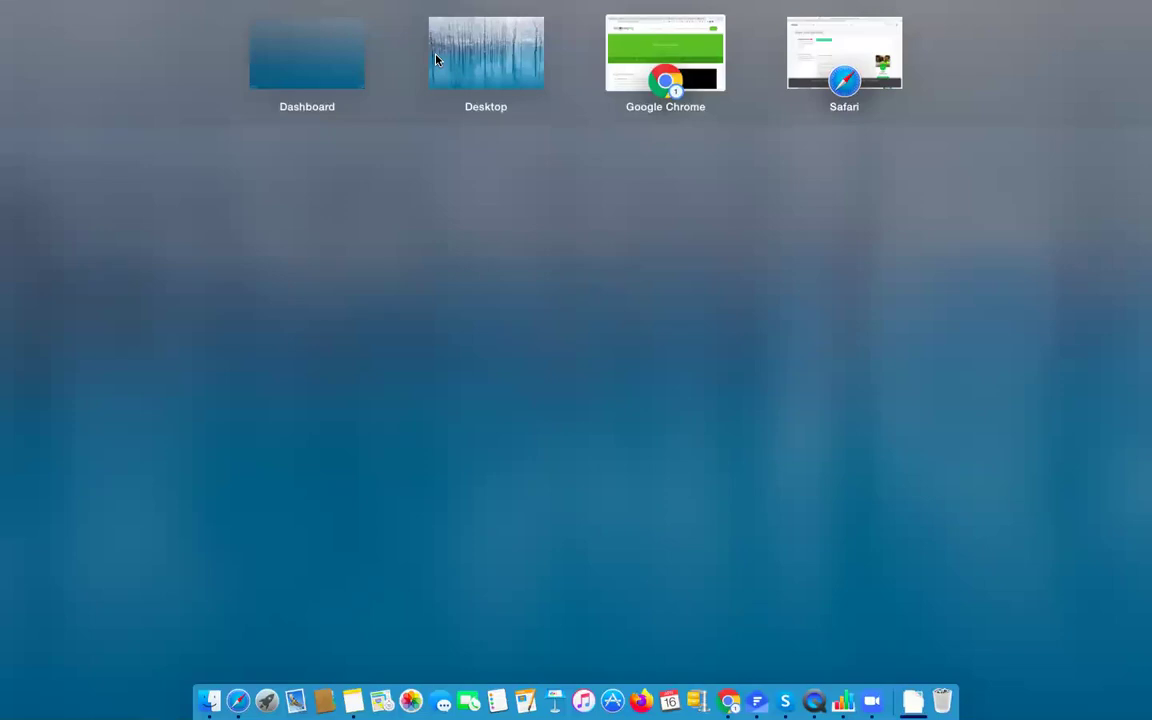
pyautogui.click(435, 60)
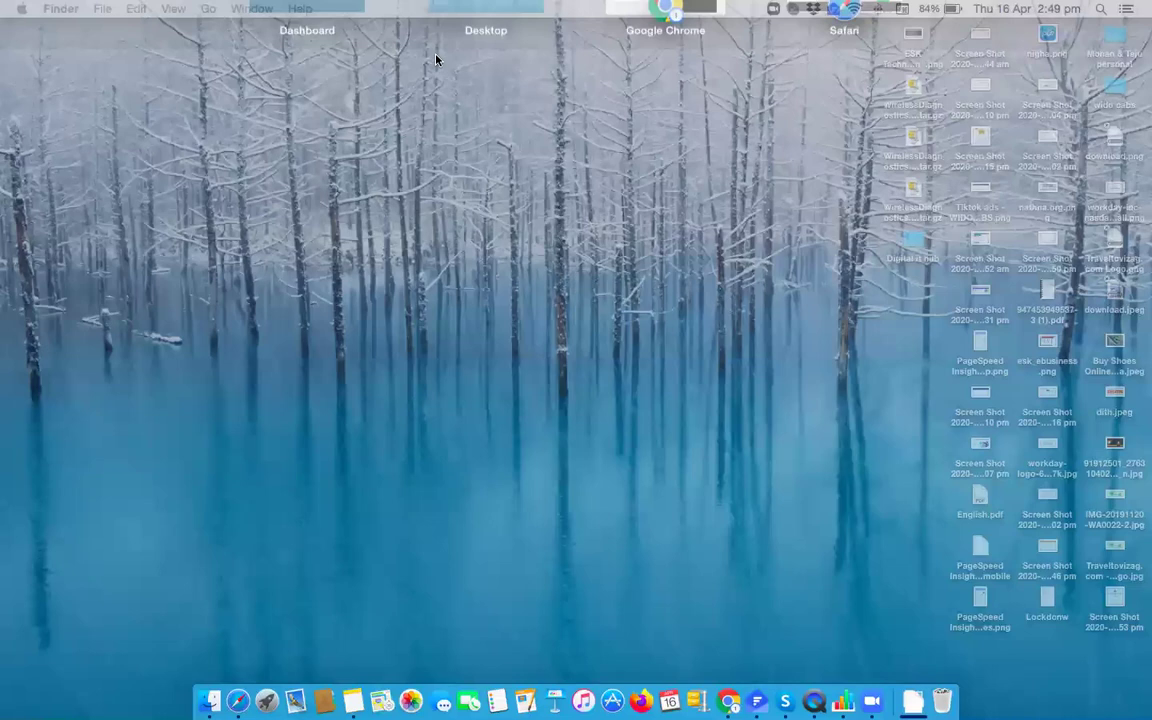
pyautogui.hotkey('ctrl', 'Up')
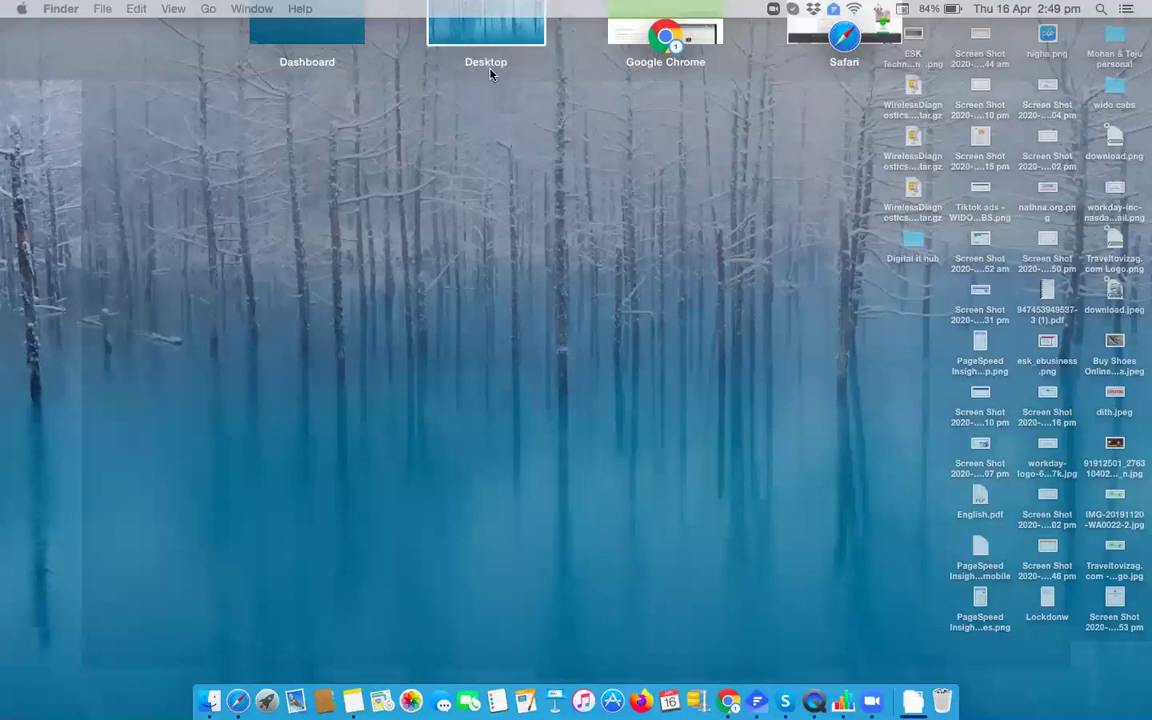
pyautogui.press('F2')
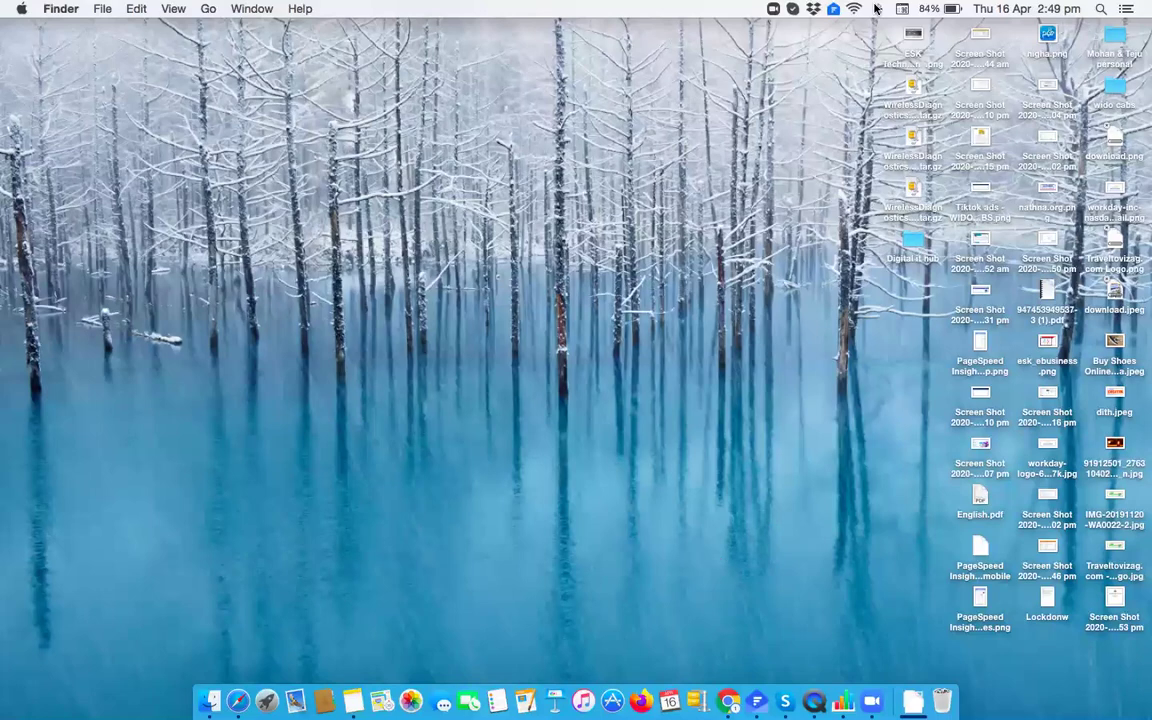
pyautogui.press('F4')
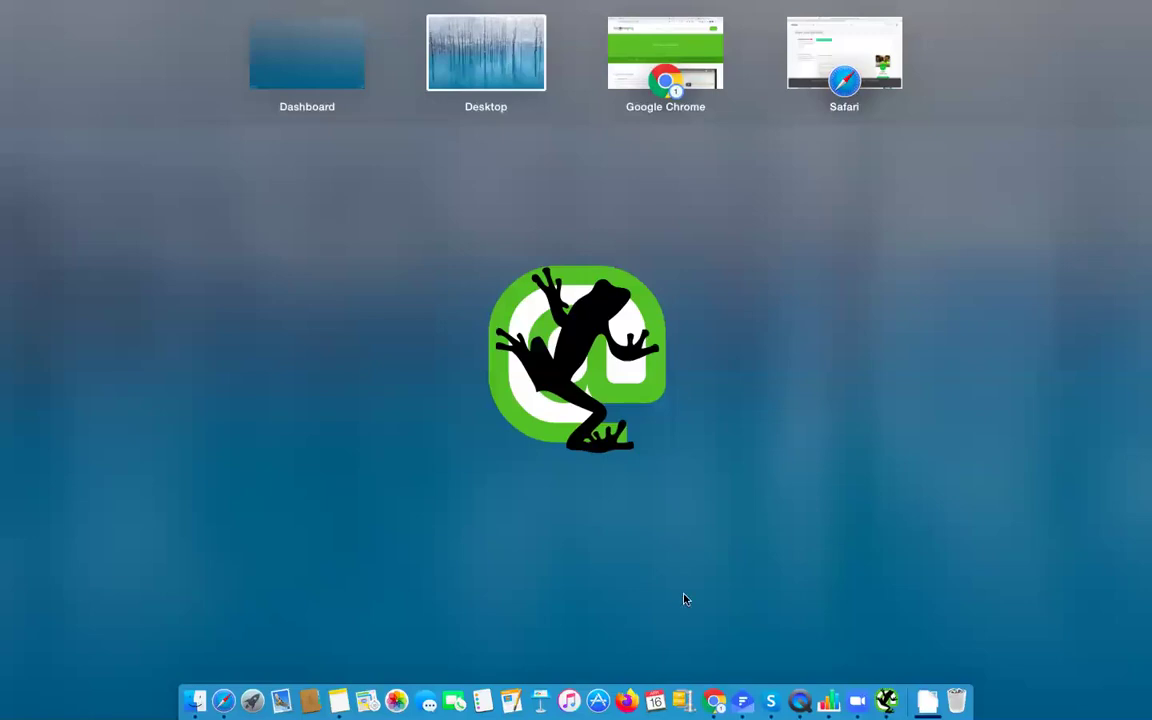
pyautogui.click(690, 551)
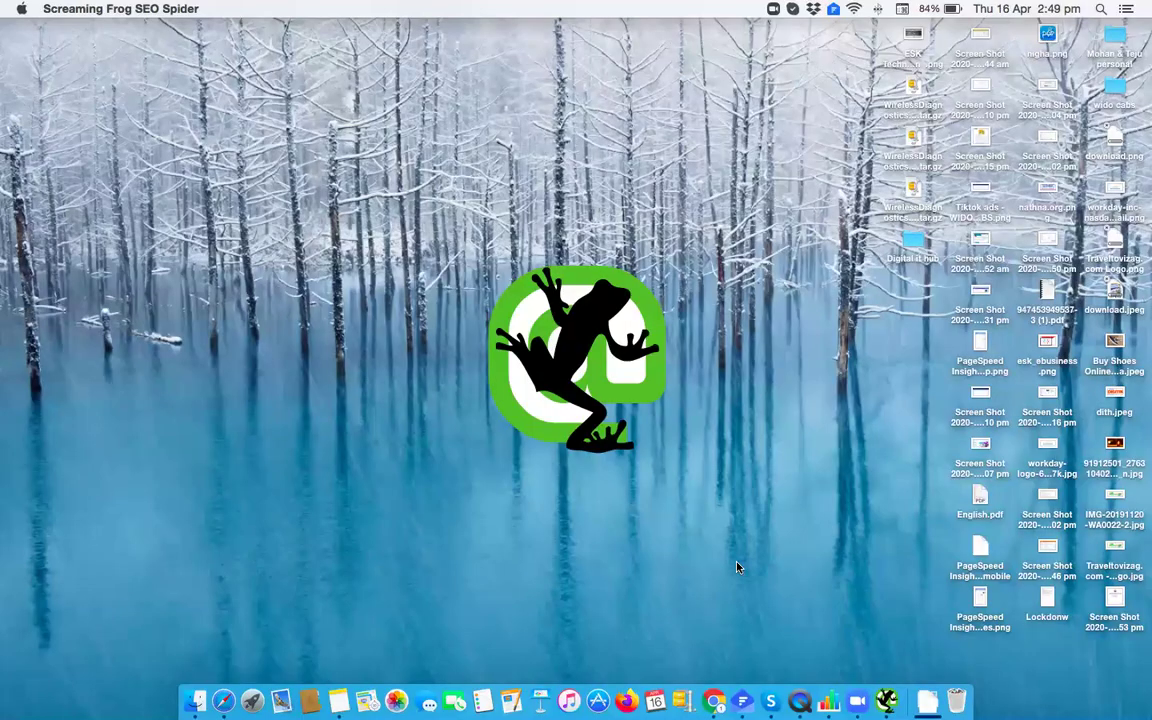
pyautogui.press('F4')
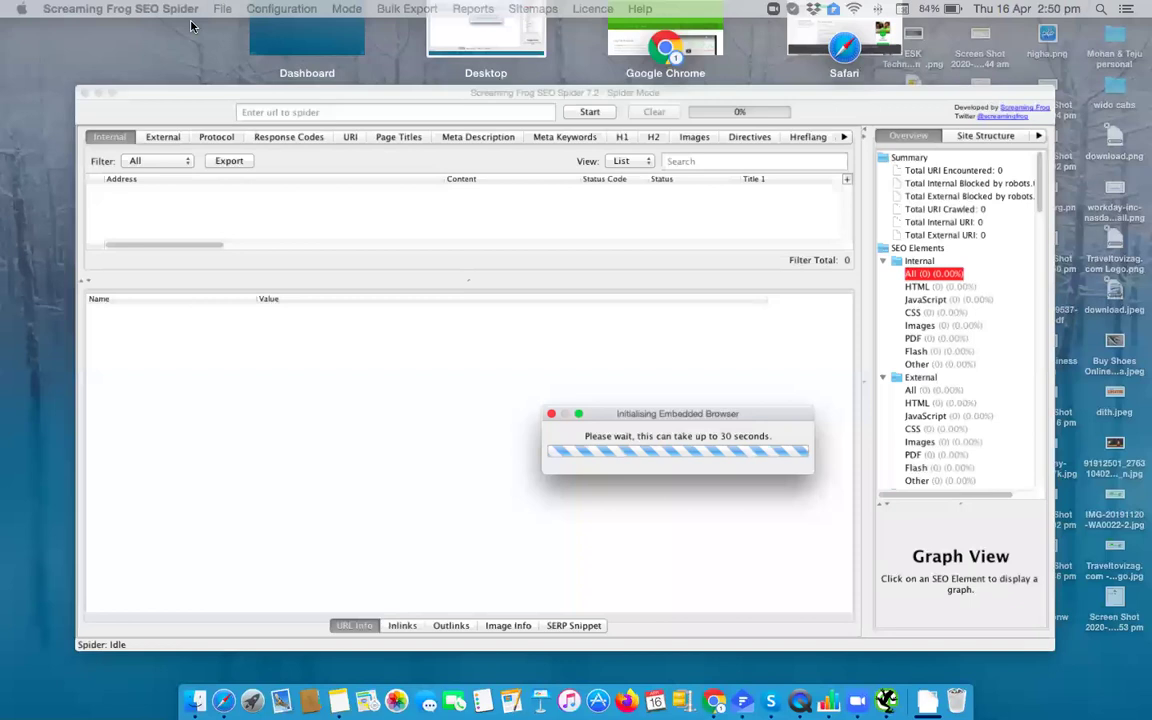
pyautogui.click(633, 113)
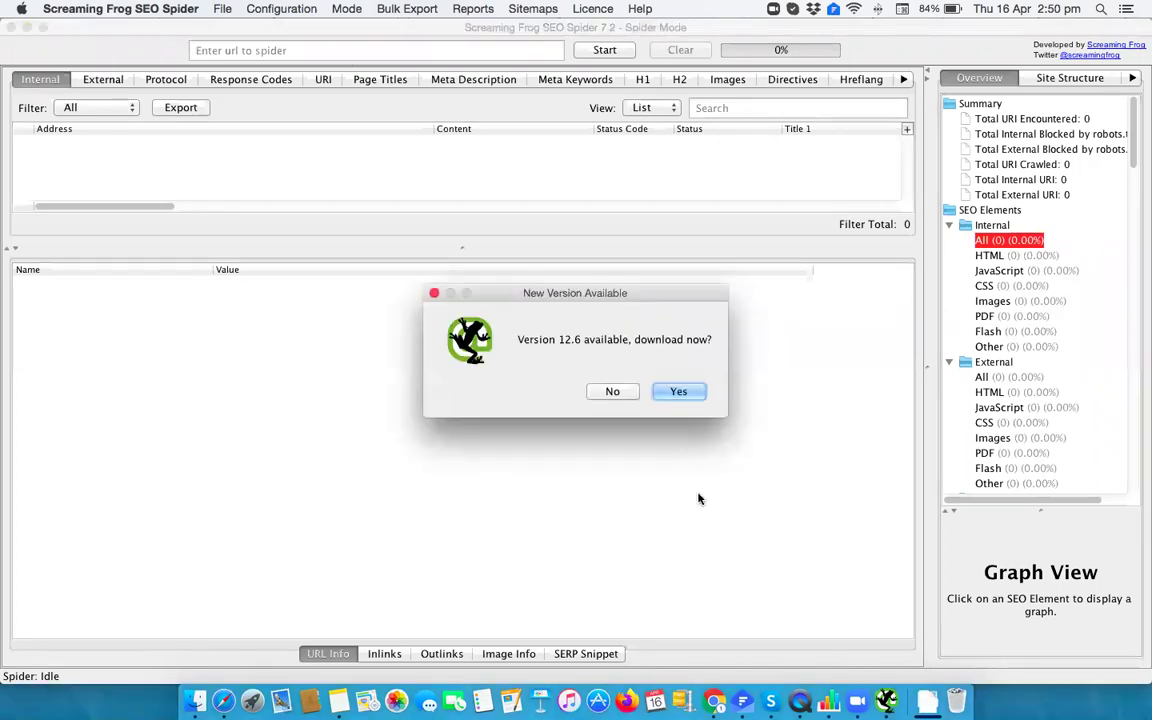
# Accept the offer to download SEO Spider version 12.6 and open a new tab in Chrome
pyautogui.click(678, 391)
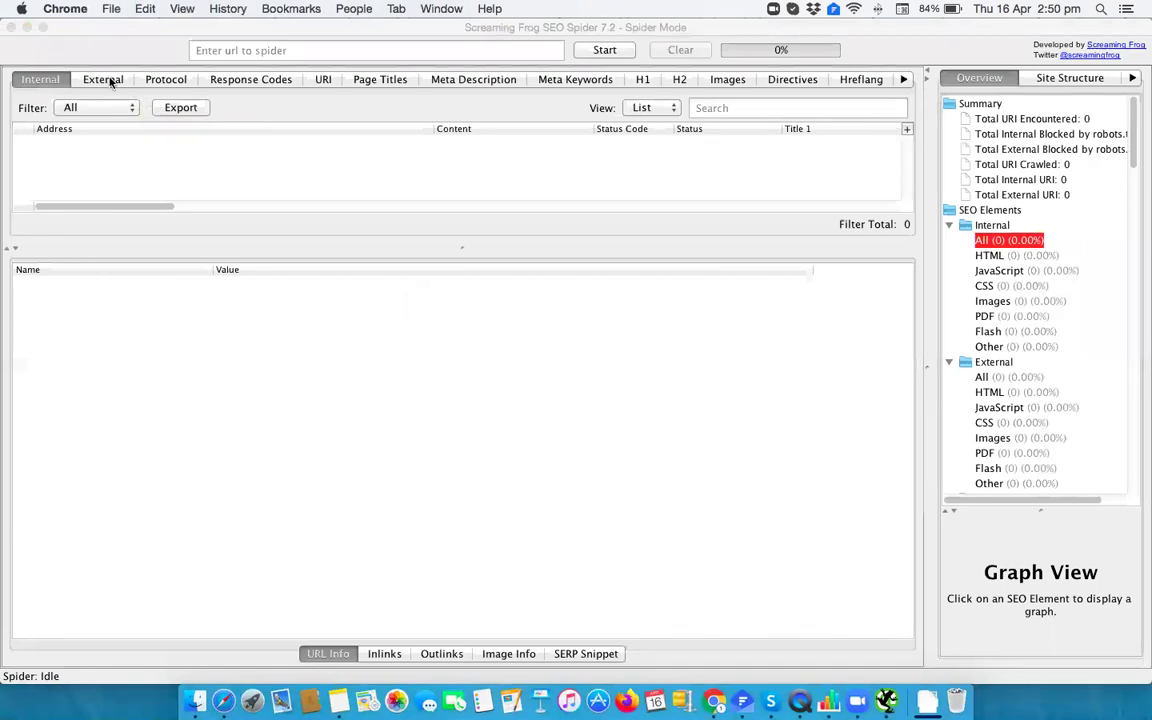
pyautogui.click(212, 48)
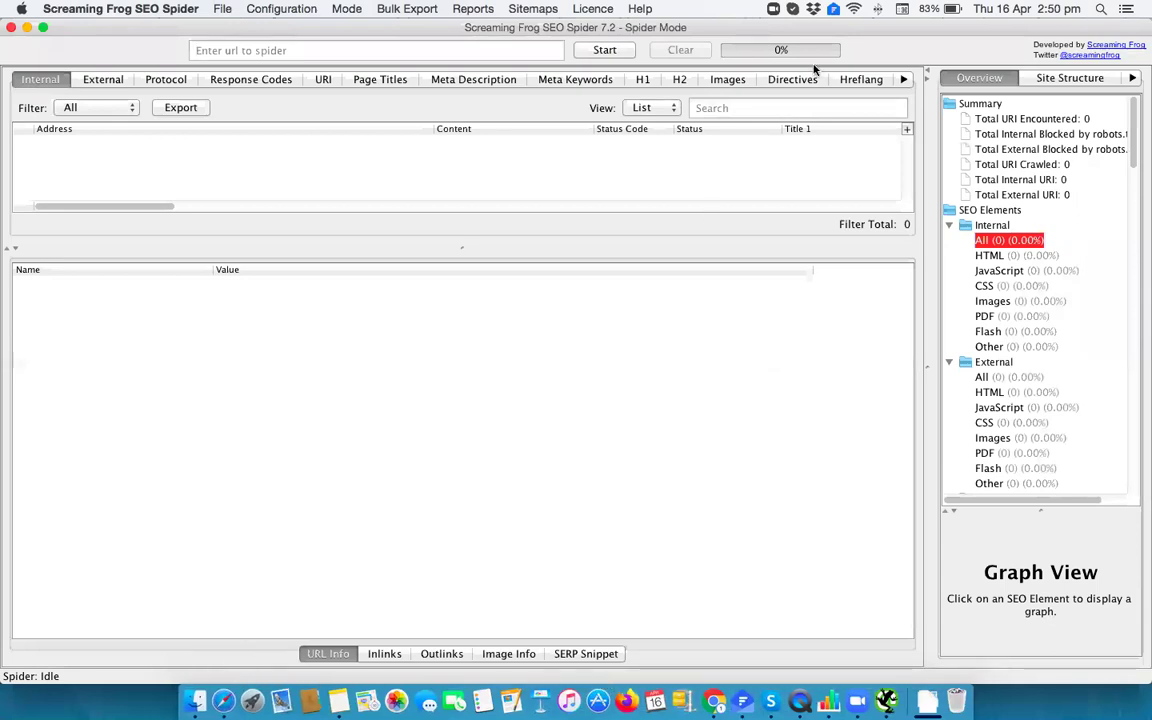
pyautogui.moveTo(1141, 9)
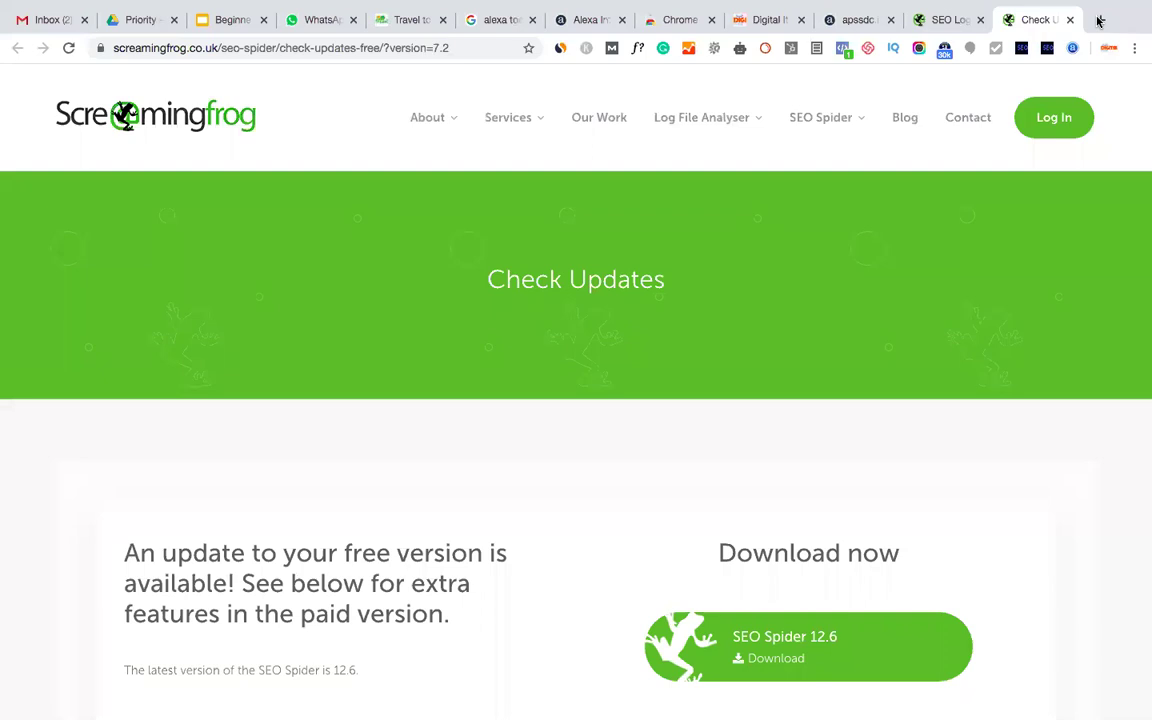
pyautogui.click(1098, 20)
pyautogui.write('apss')
pyautogui.press('super+a')
pyautogui.write('docs.lumbermandesigns.com/article/35-how-to-install-the-seo-wp-theme')
pyautogui.press('Return')
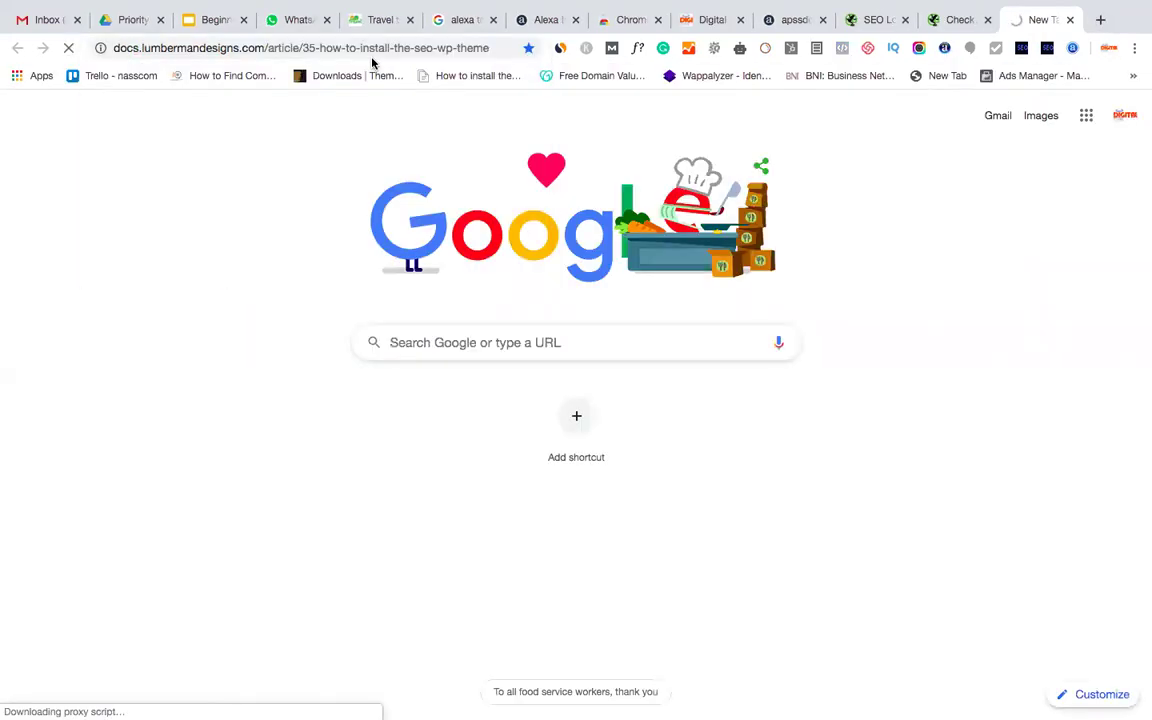
# Load the website apssdc.in in the new browser tab
pyautogui.click(172, 48)
pyautogui.write('aoss')
pyautogui.press('BackSpace')
pyautogui.press('BackSpace')
pyautogui.press('BackSpace')
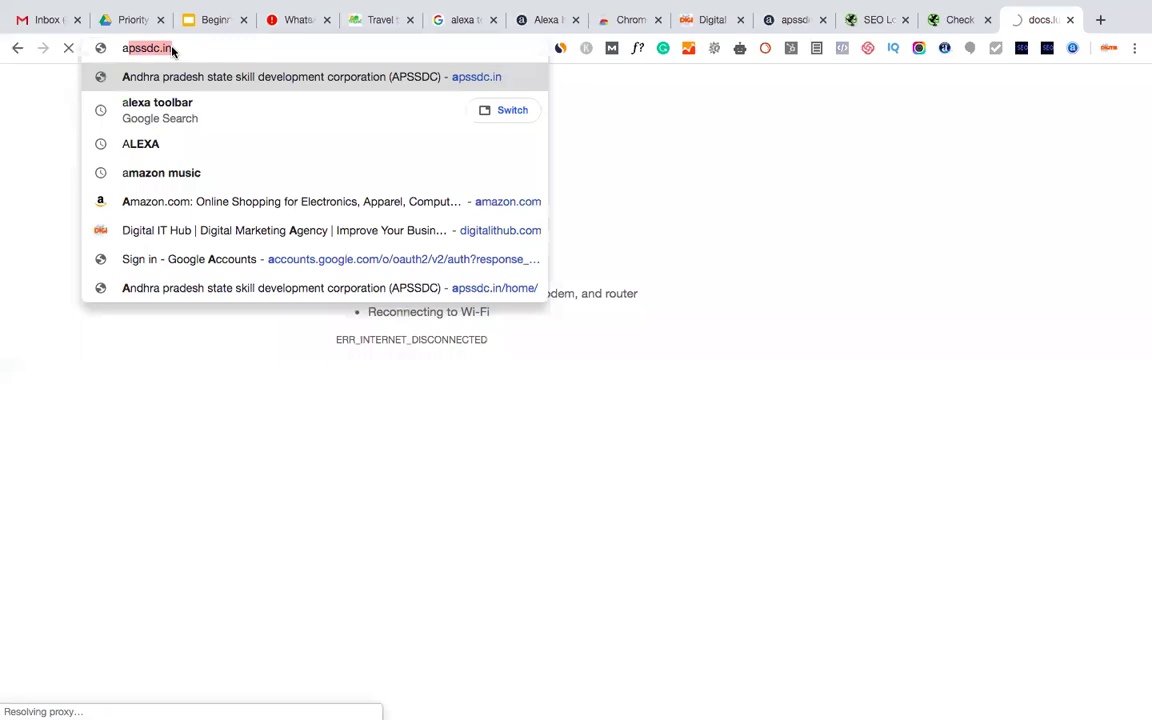
pyautogui.press('Return')
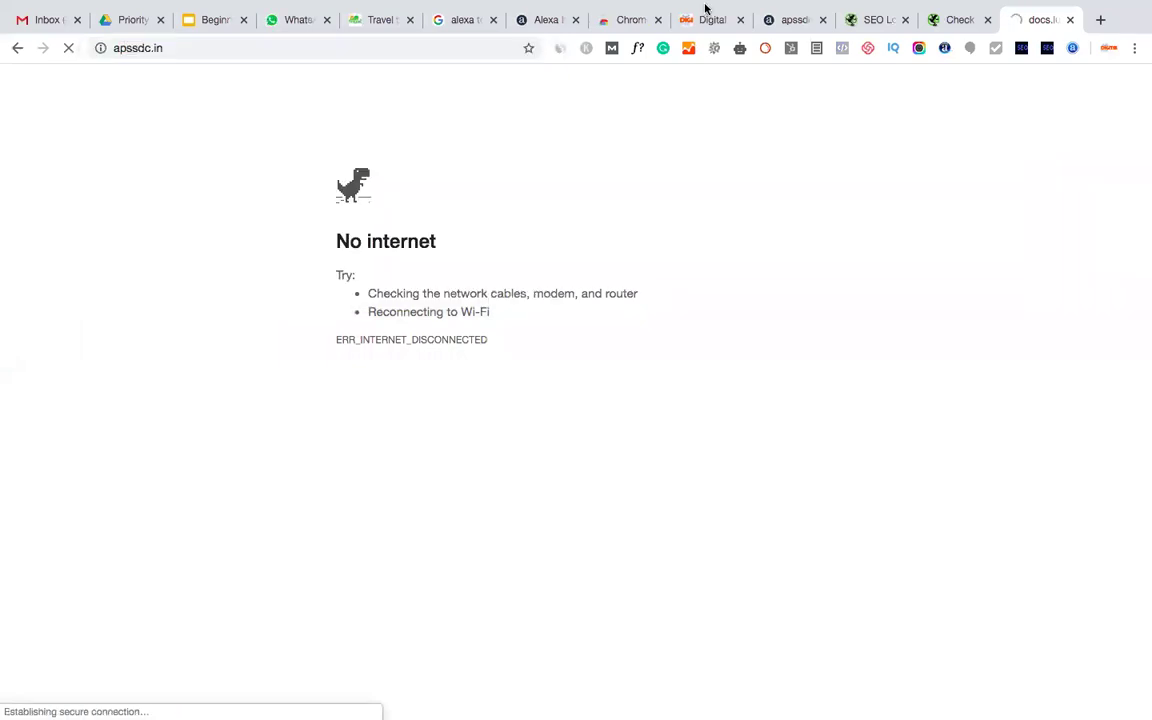
# Open the Home page of the Andhra Pradesh State Skill Development Corporation website
pyautogui.moveTo(707, 8)
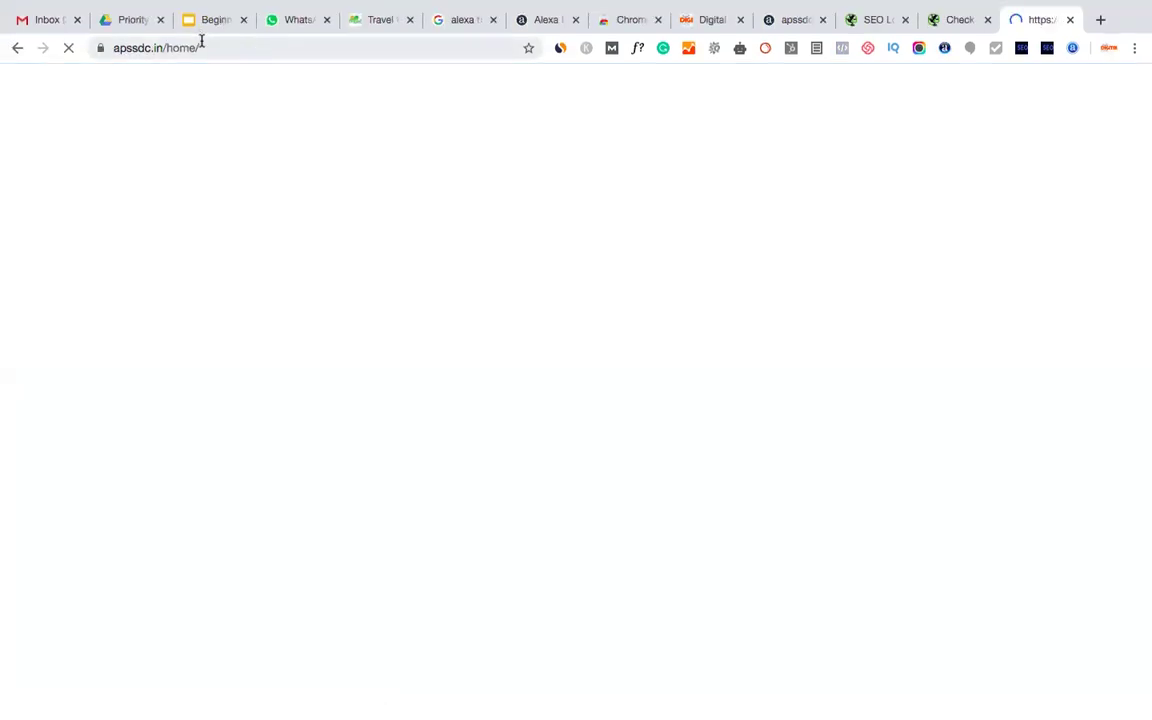
pyautogui.click(193, 54)
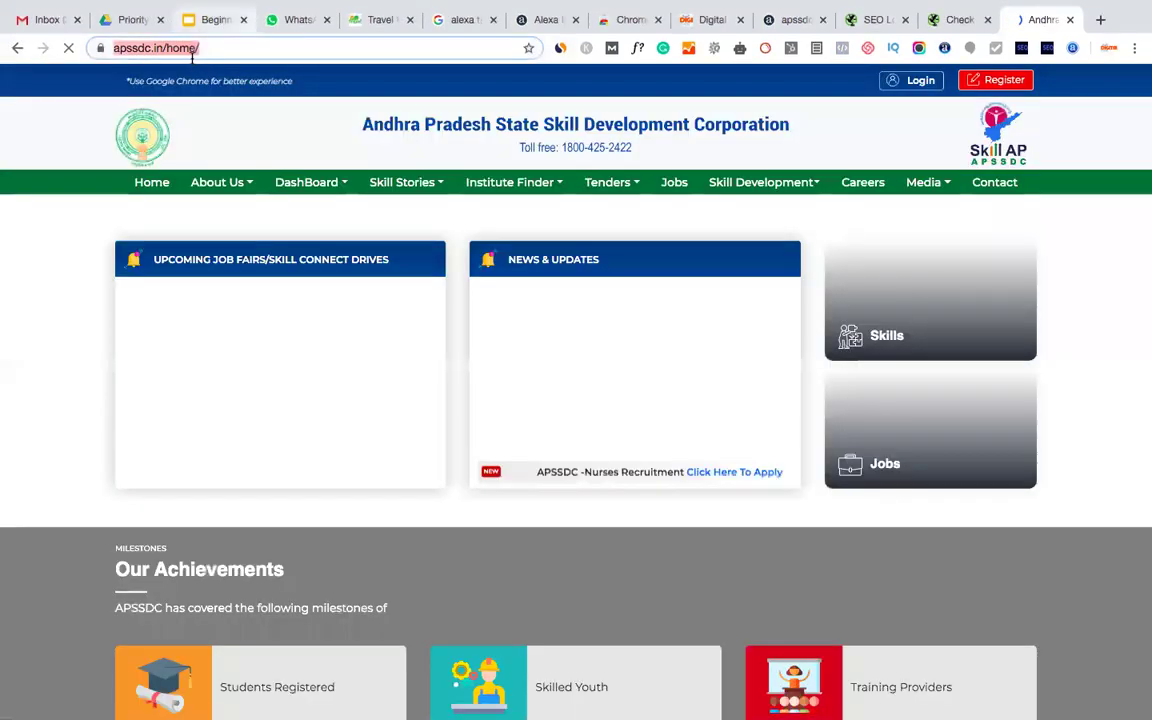
pyautogui.click(152, 184)
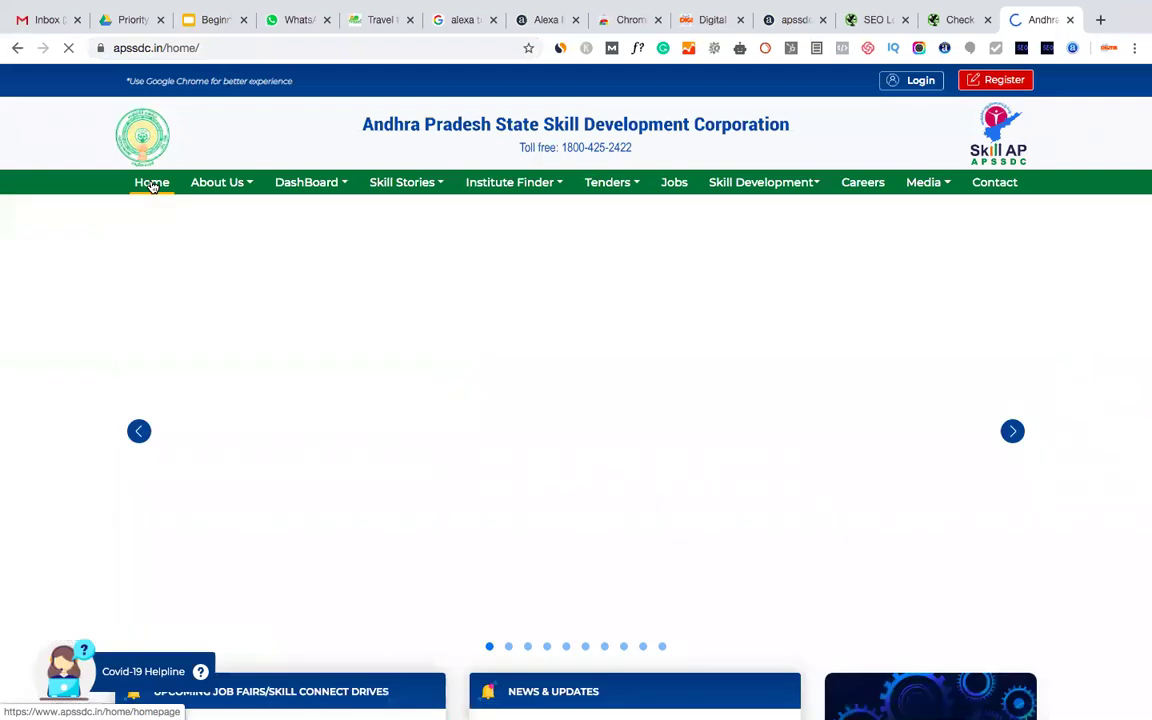
pyautogui.click(152, 184)
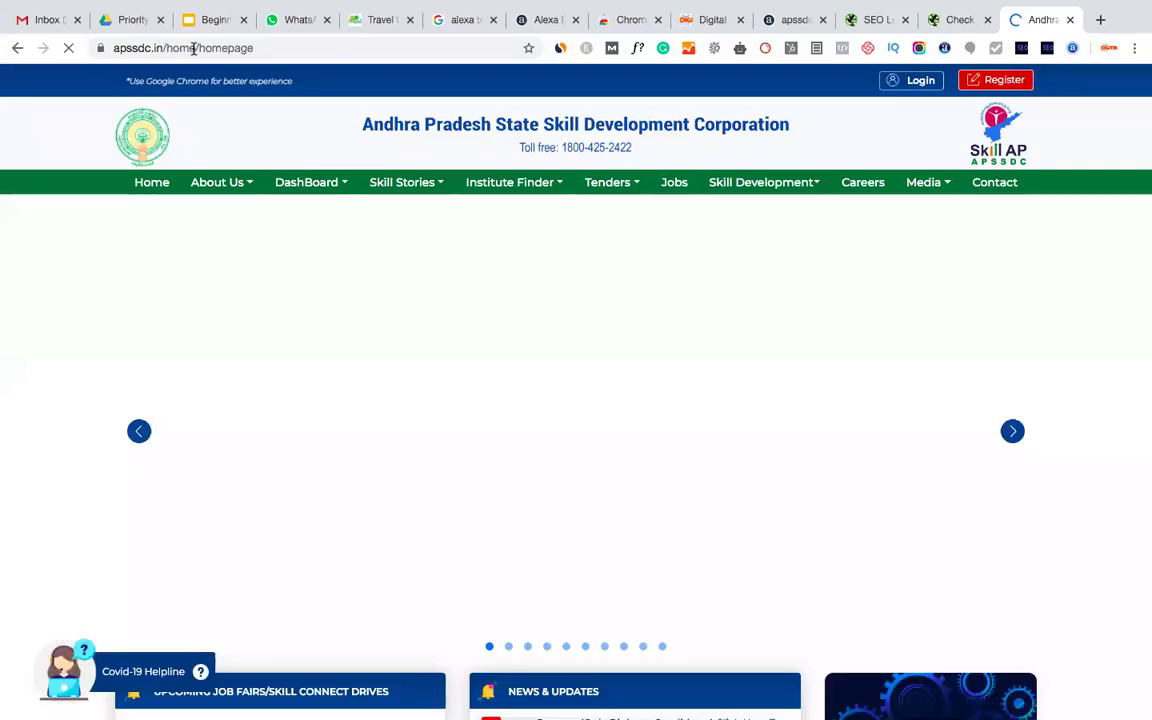
pyautogui.moveTo(193, 48); pyautogui.dragTo(342, 44)
pyautogui.press('BackSpace')
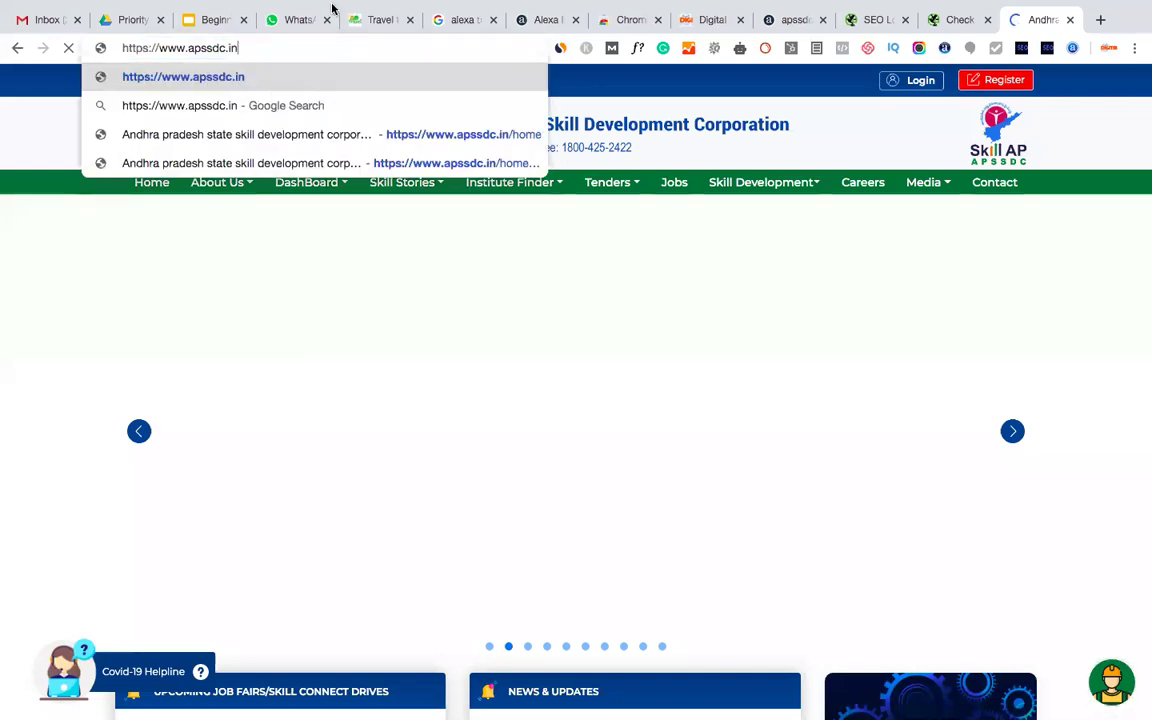
pyautogui.press('Return')
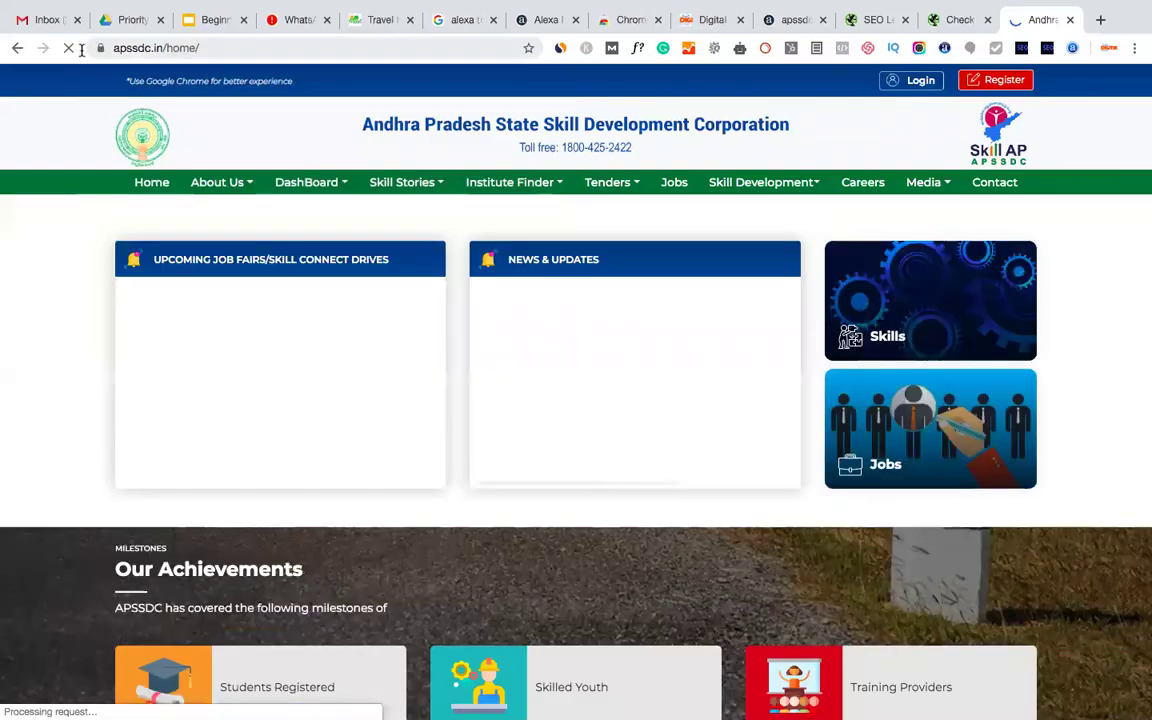
# Examine the full address of the loaded apssdc.in page, distinguishing the domain from the home/ path
pyautogui.hotkey('ctrl', 'l')
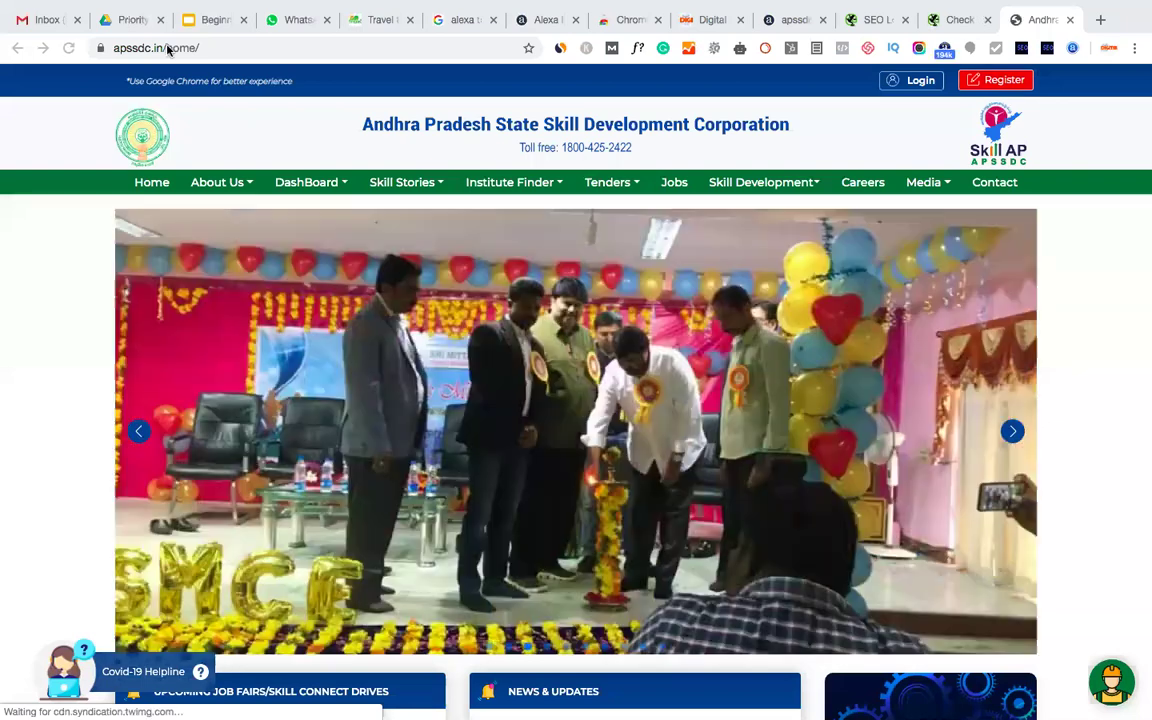
pyautogui.click(268, 48)
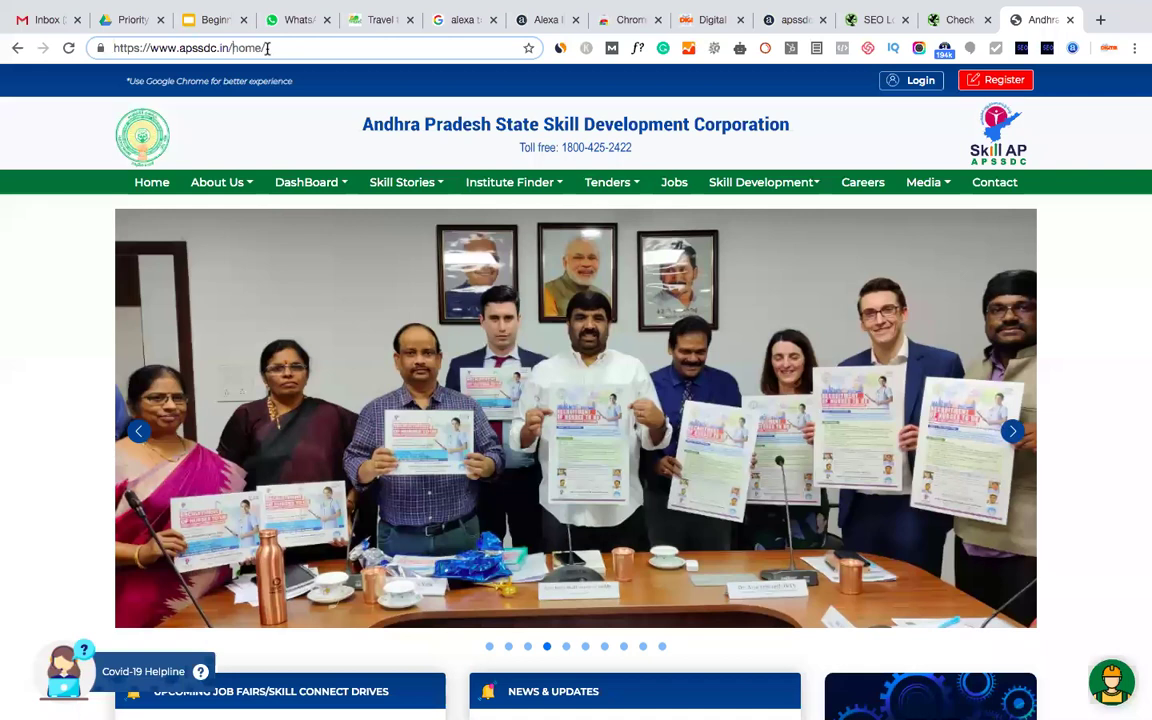
pyautogui.doubleClick(268, 48)
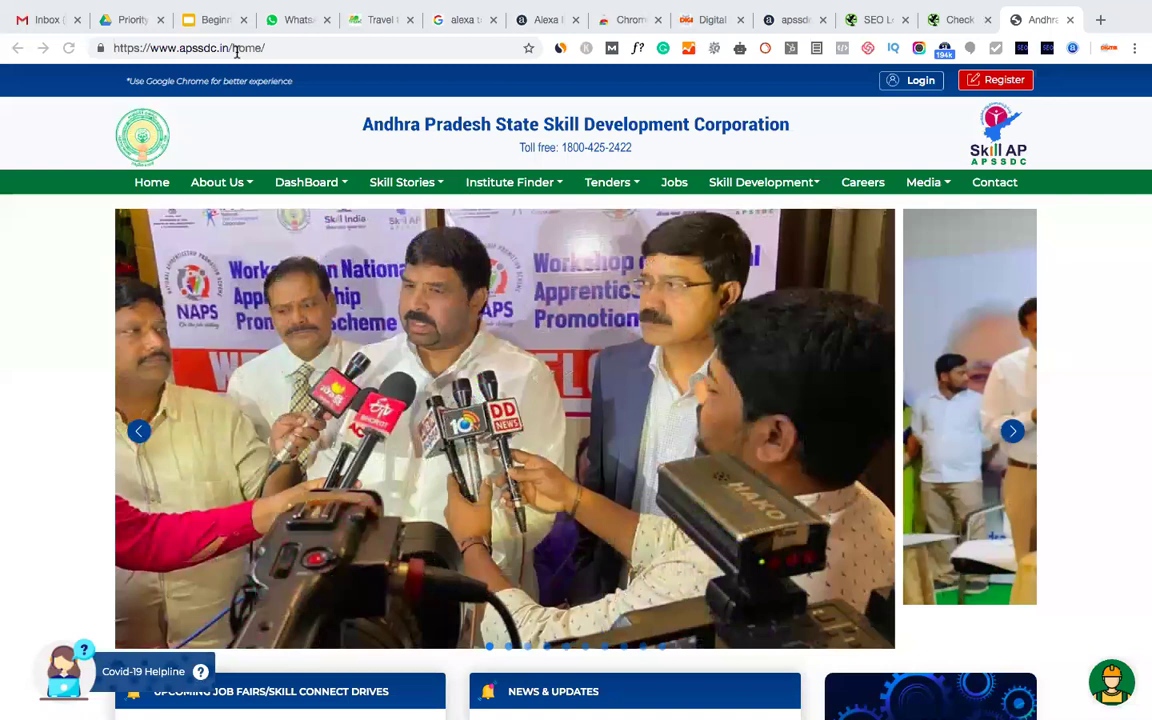
pyautogui.click(236, 52)
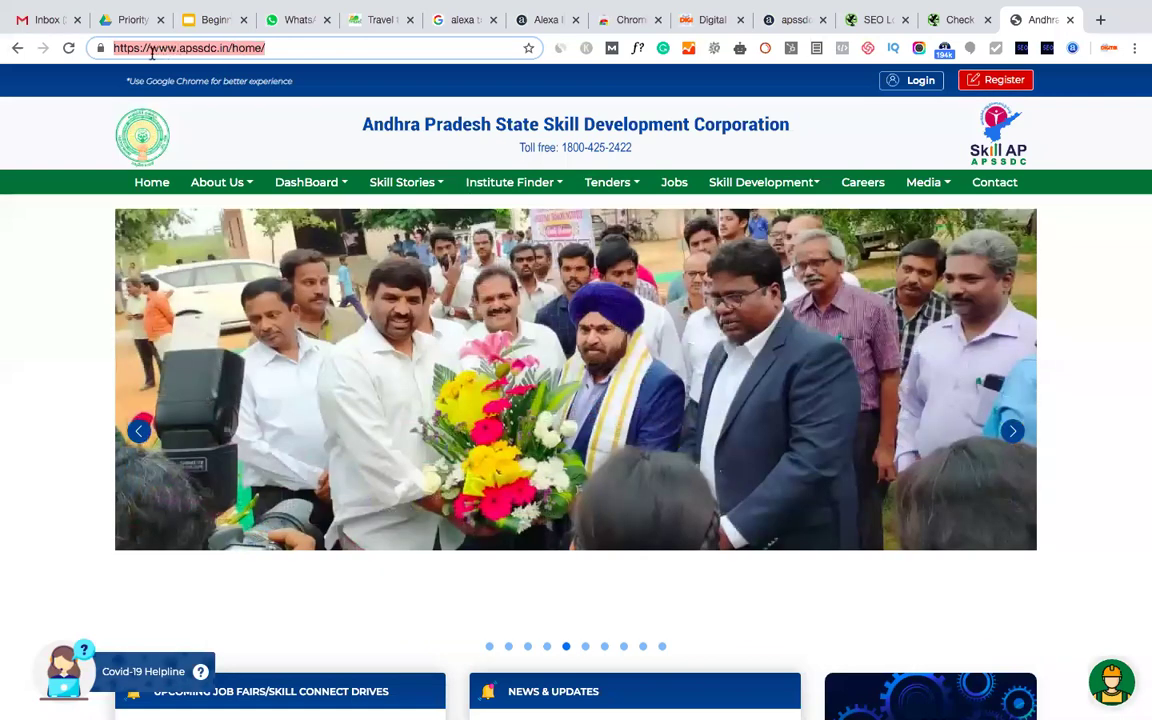
pyautogui.click(230, 50)
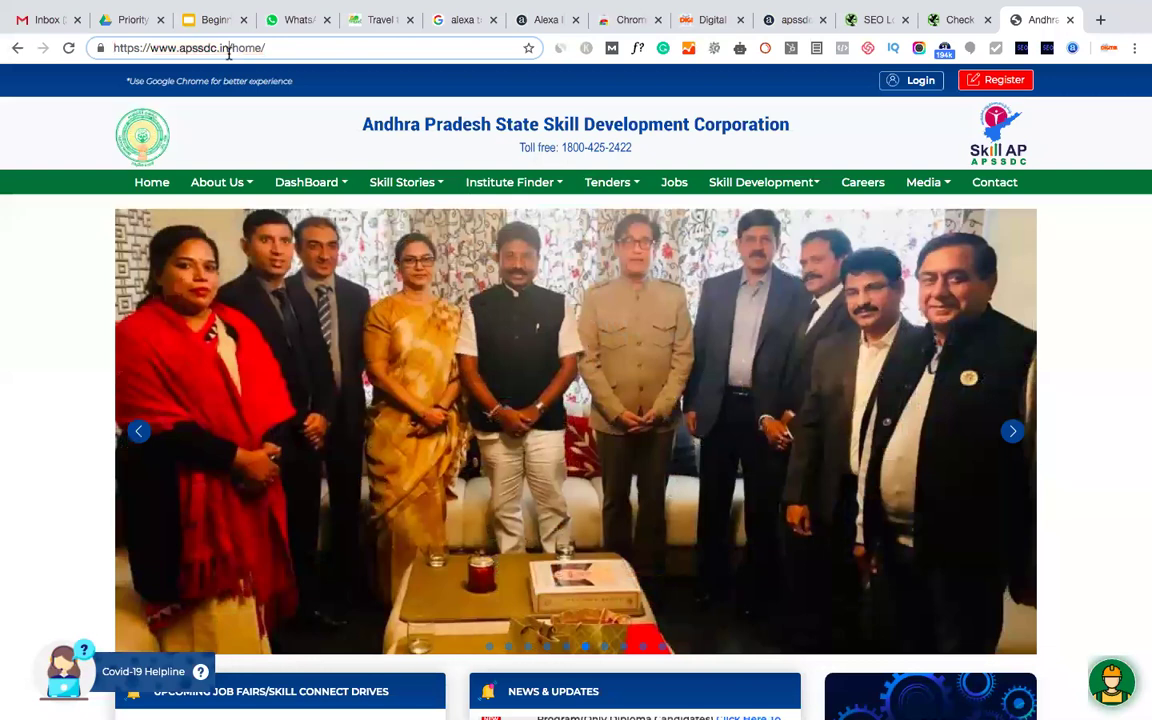
pyautogui.doubleClick(230, 50)
pyautogui.press('super+c')
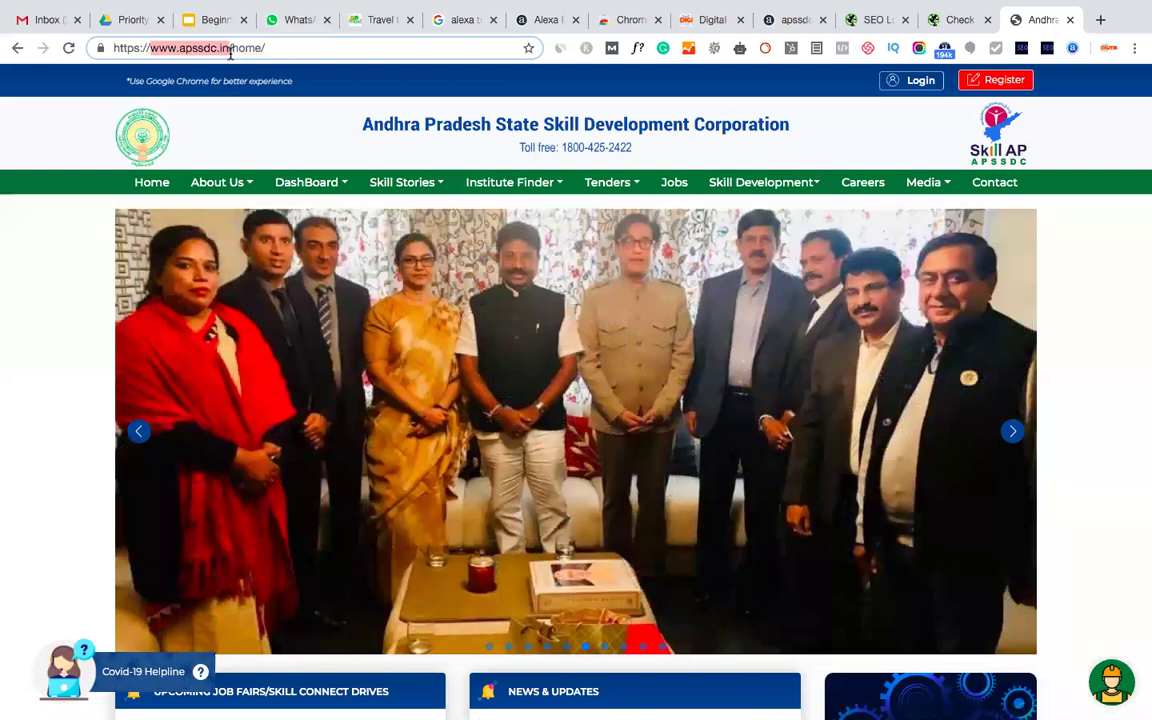
pyautogui.doubleClick(232, 50)
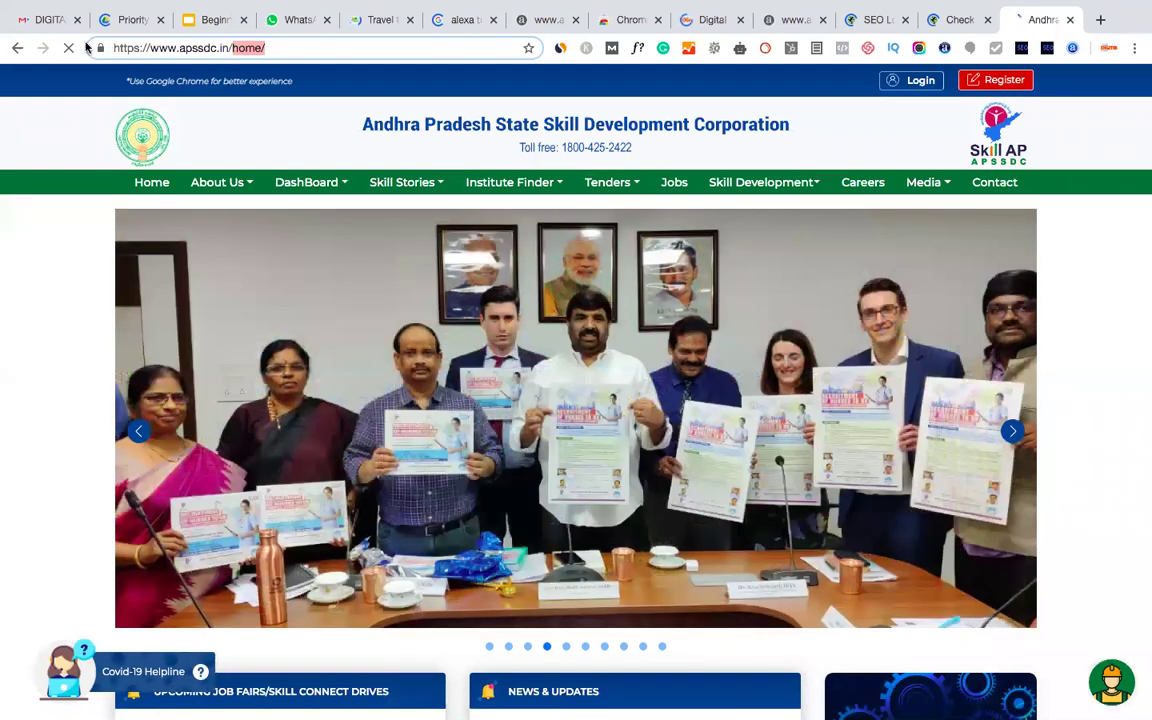
pyautogui.press('Return')
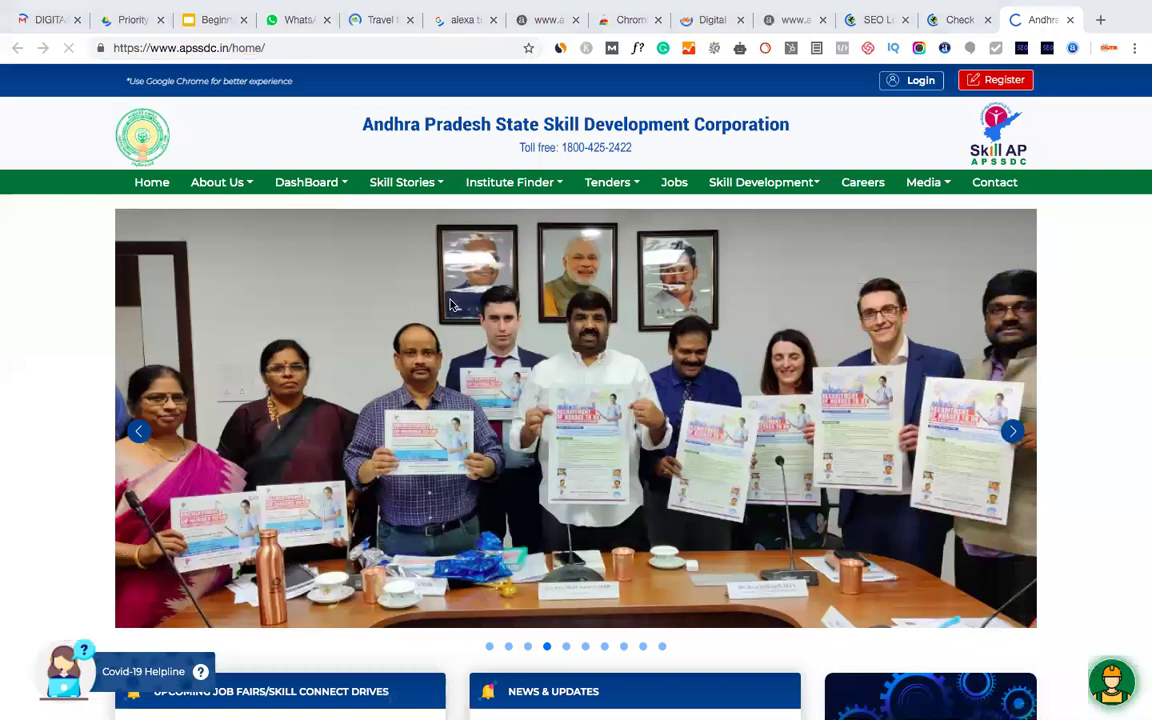
pyautogui.click(284, 48)
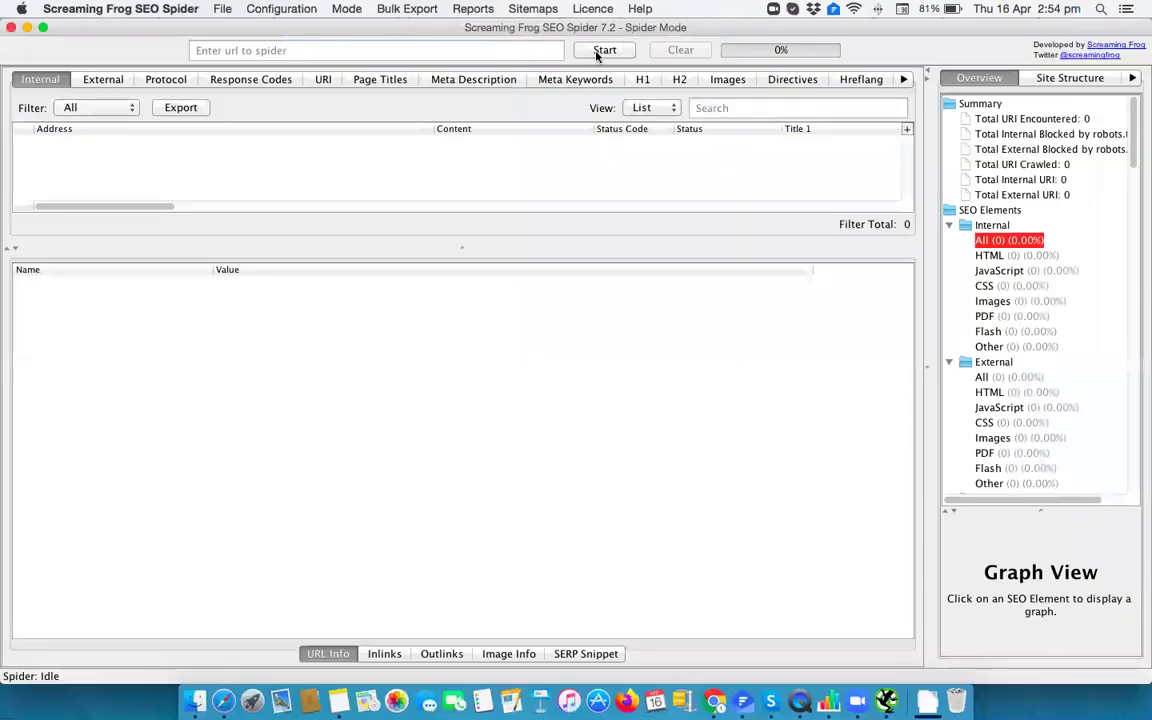
pyautogui.press('super+v')
pyautogui.click(604, 51)
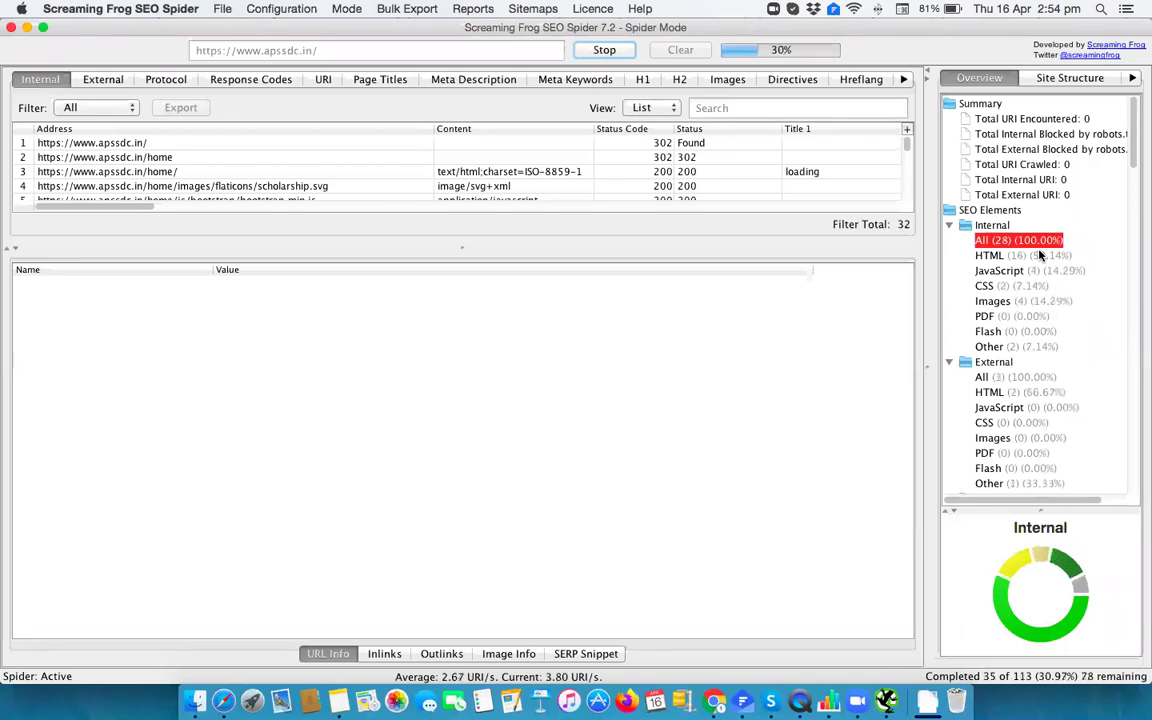
# Review the crawl overview's summary and SEO element categories, from Internal through Response Codes and Page Titles to Custom
pyautogui.scroll(-5, 1040, 260)
pyautogui.scroll(5, 1040, 270)
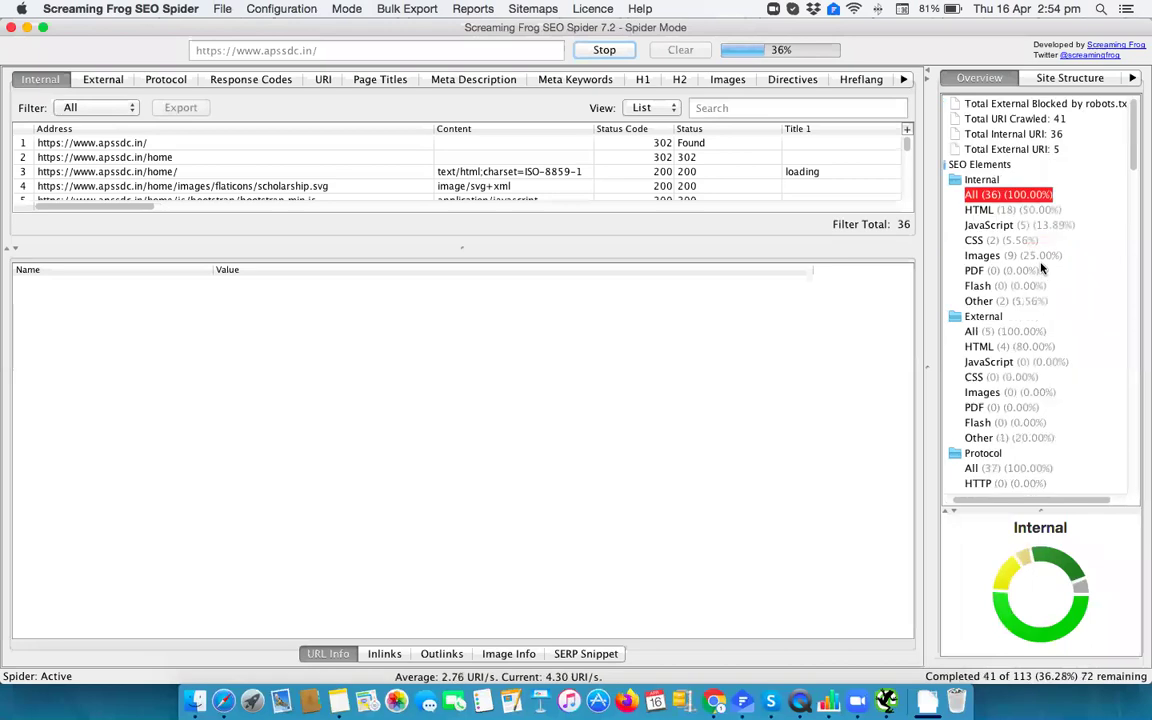
pyautogui.scroll(-15, 1040, 268)
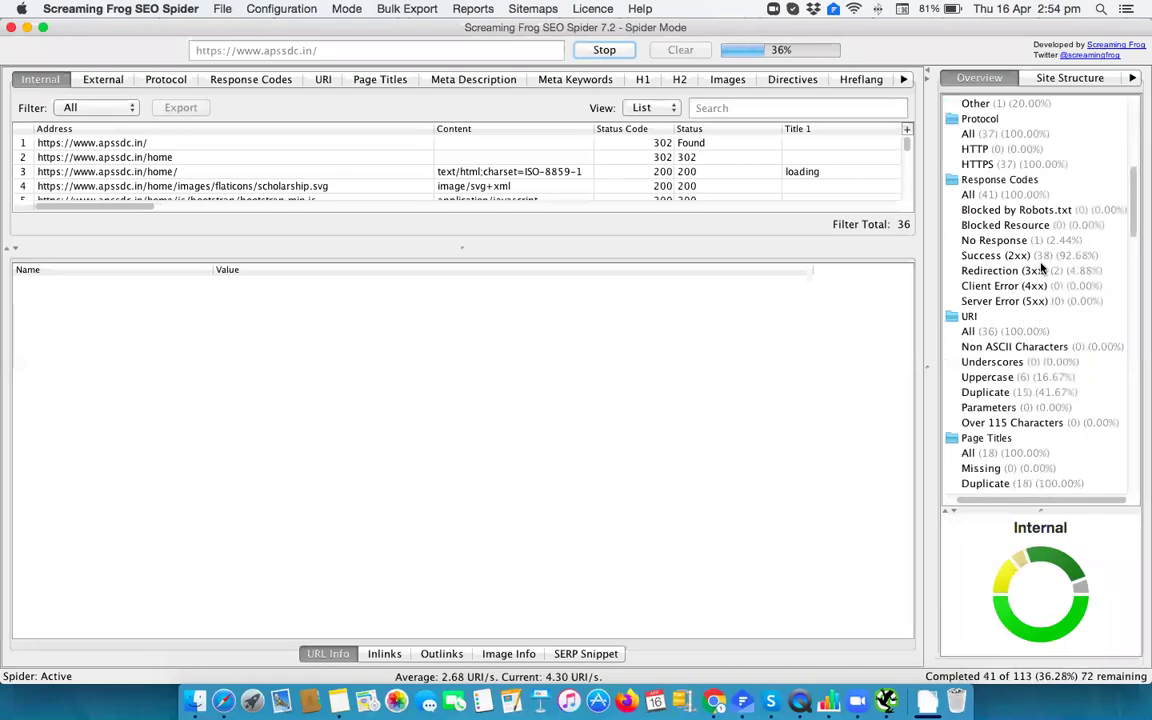
pyautogui.scroll(3, 1040, 268)
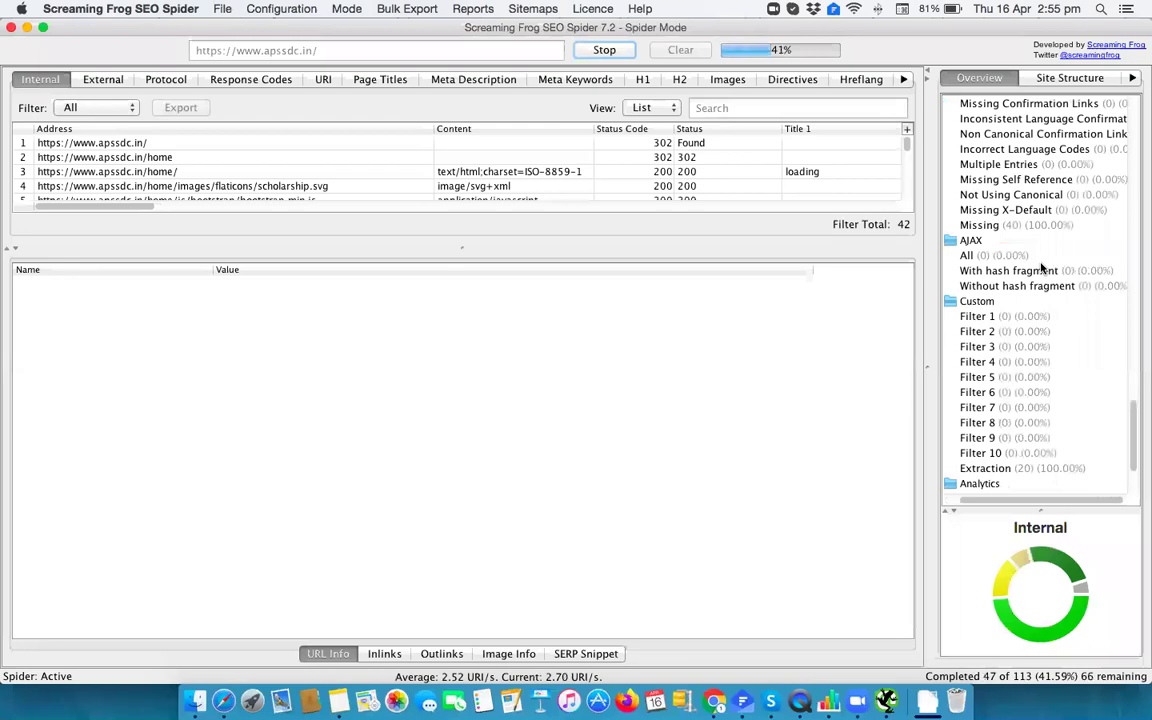
pyautogui.scroll(20, 1040, 268)
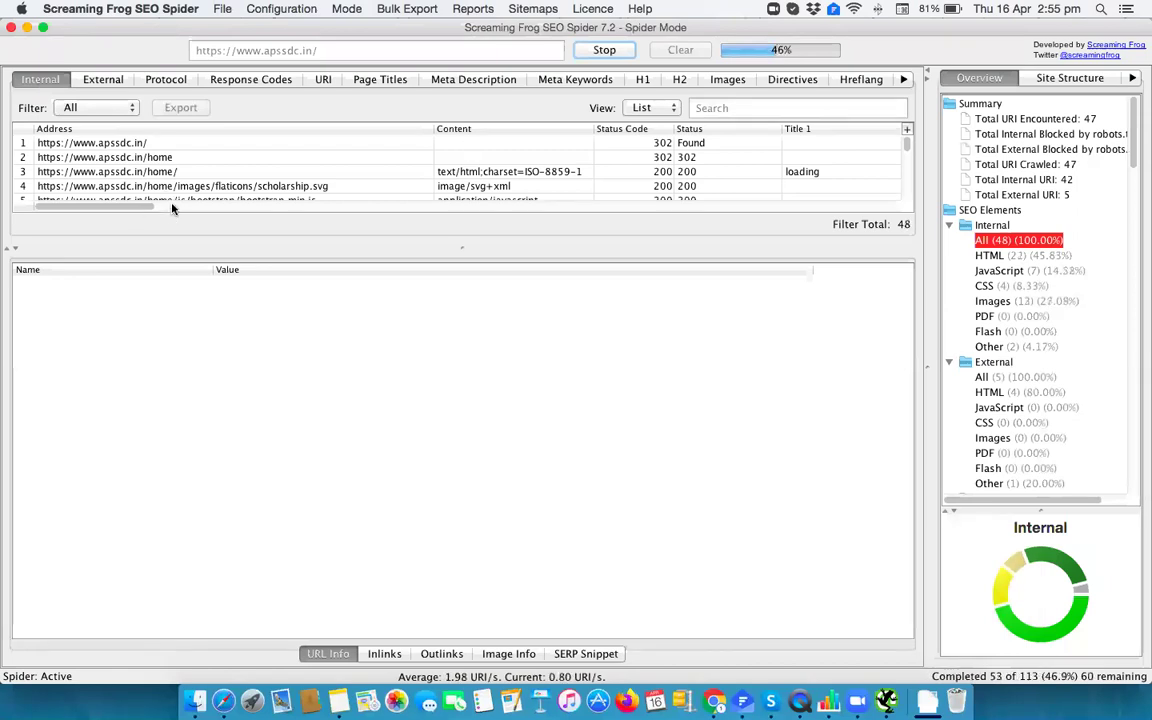
# Examine the list of crawled internal URLs with their content types, status codes and page titles
pyautogui.scroll(-3, 100, 195)
pyautogui.hscroll(5, 100, 195)
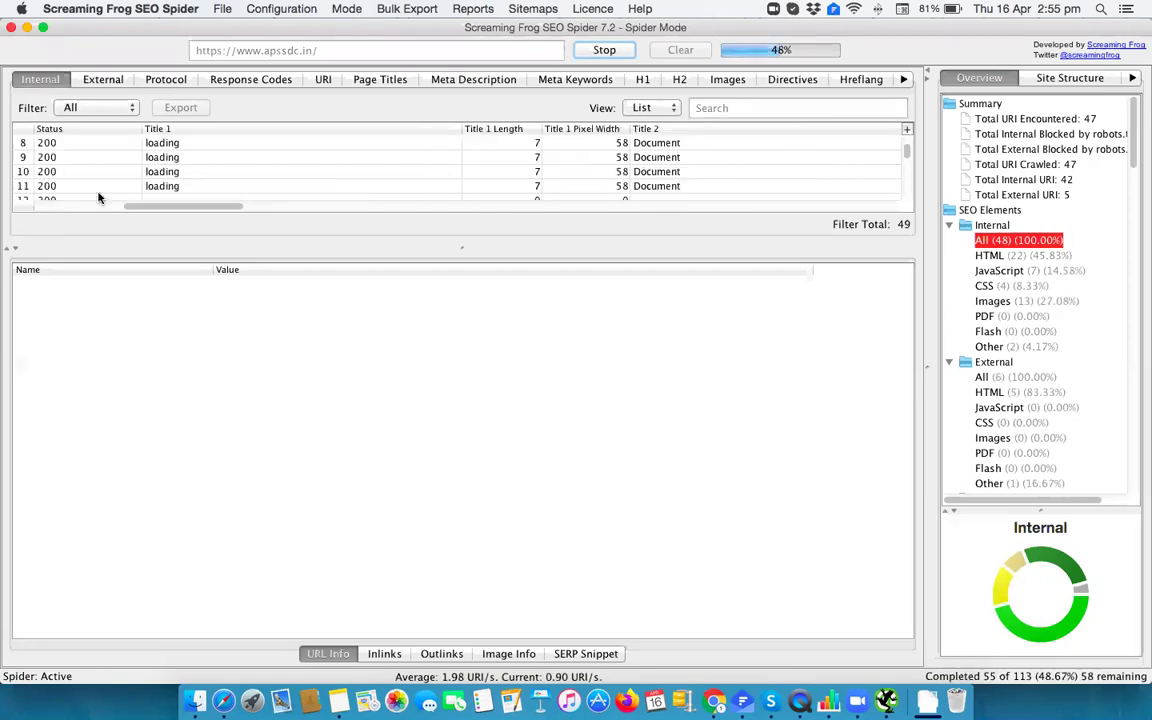
pyautogui.hscroll(-5, 110, 180)
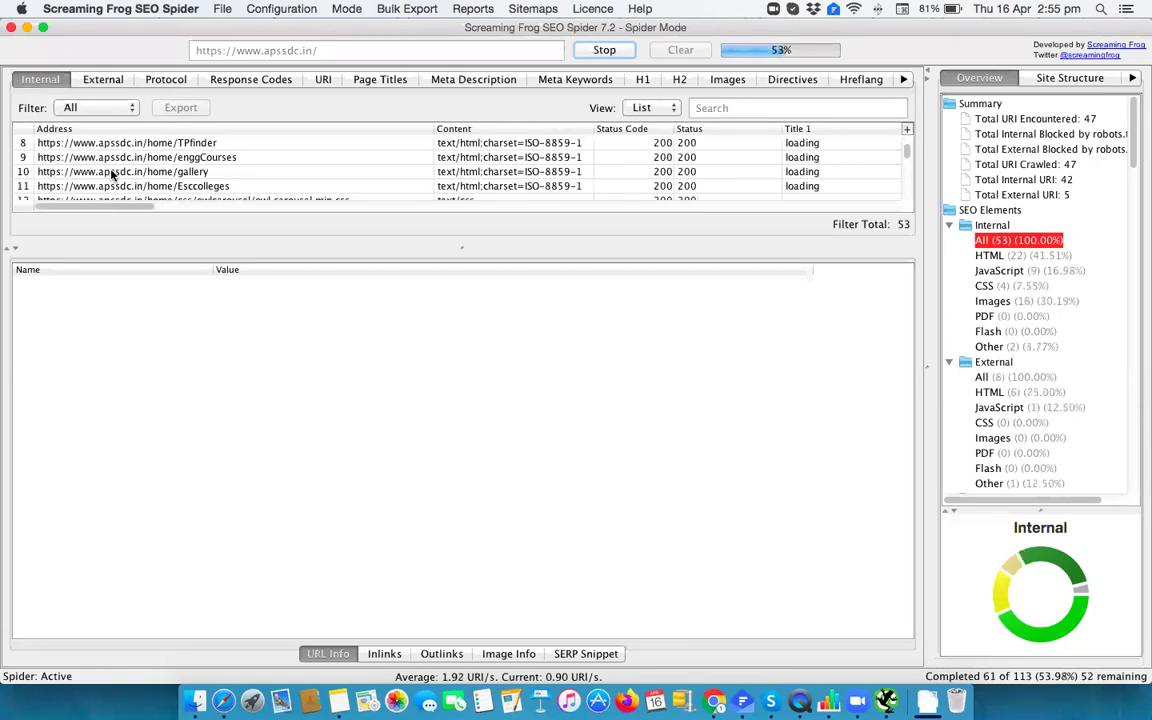
pyautogui.scroll(-15, 113, 175)
pyautogui.scroll(15, 113, 175)
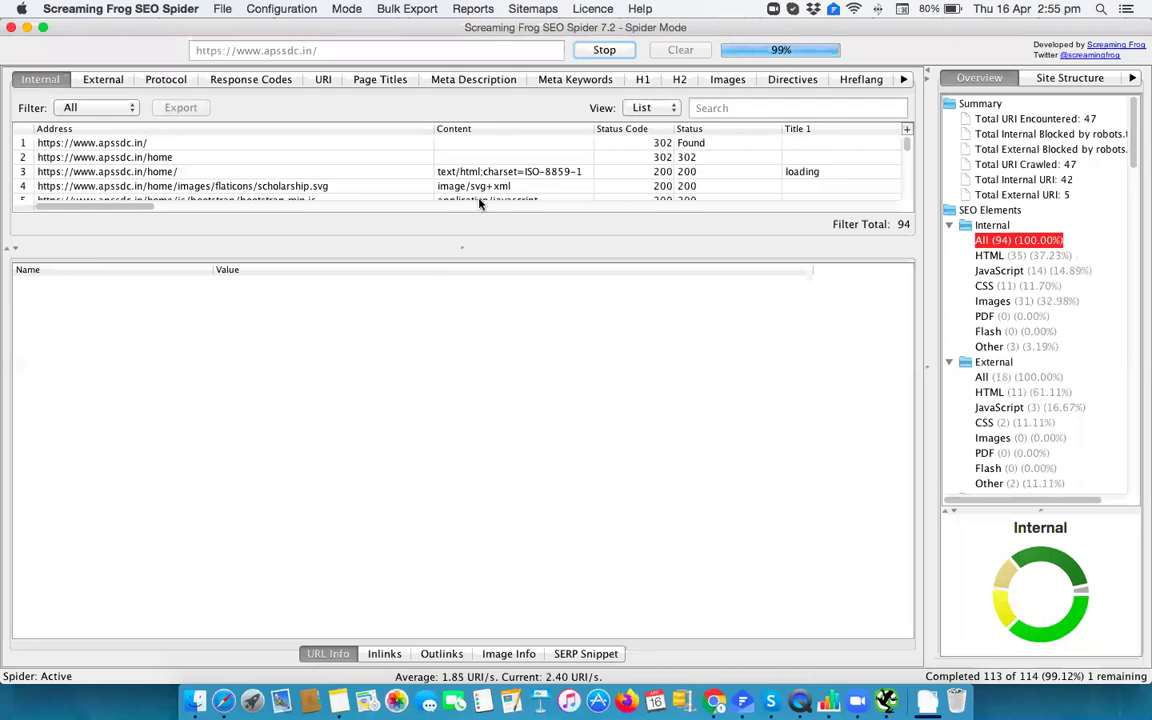
pyautogui.scroll(-20, 479, 203)
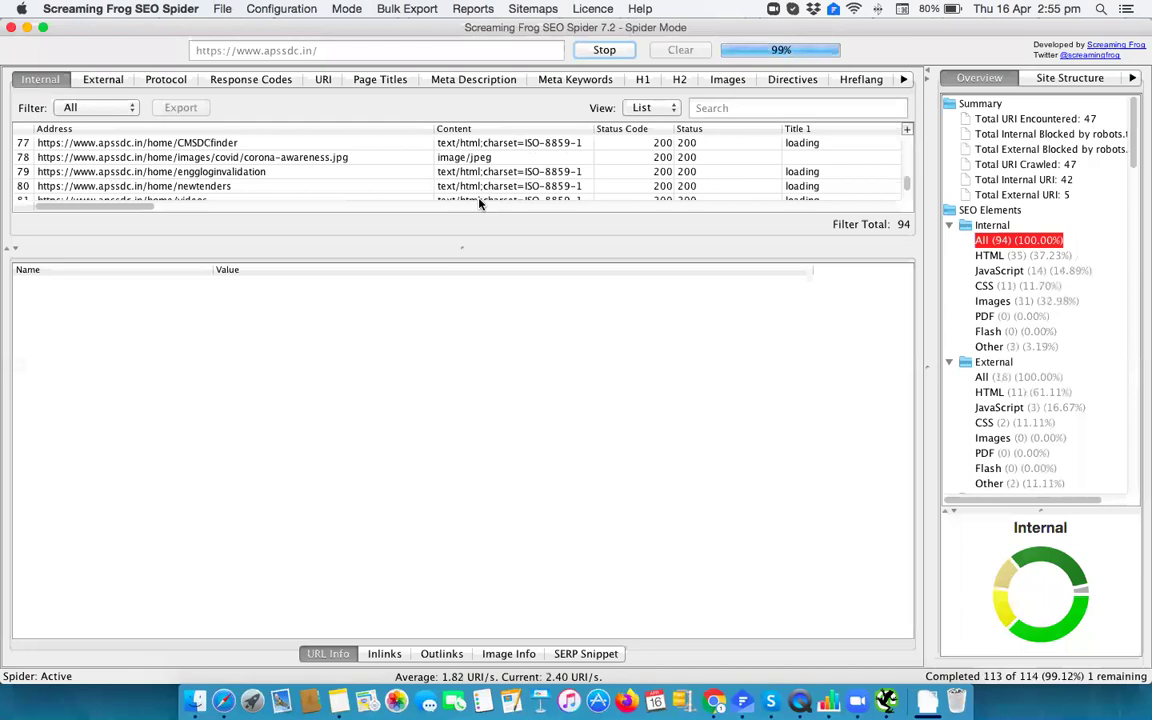
pyautogui.scroll(-5, 182, 185)
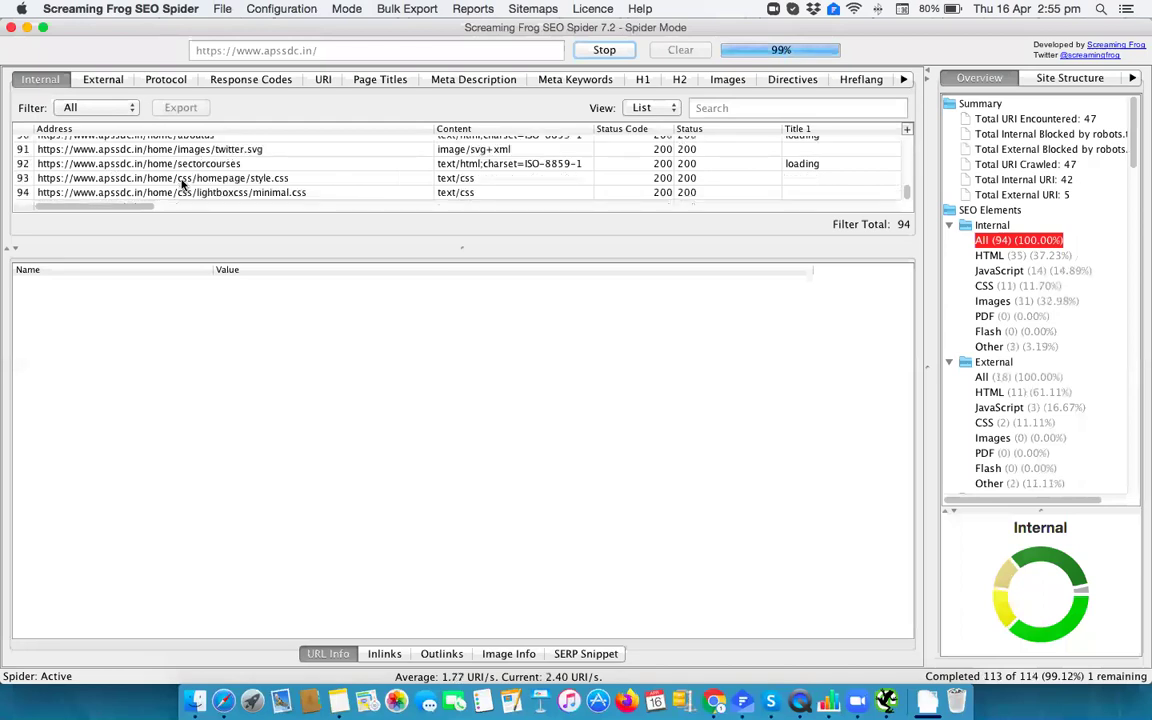
pyautogui.scroll(20, 105, 193)
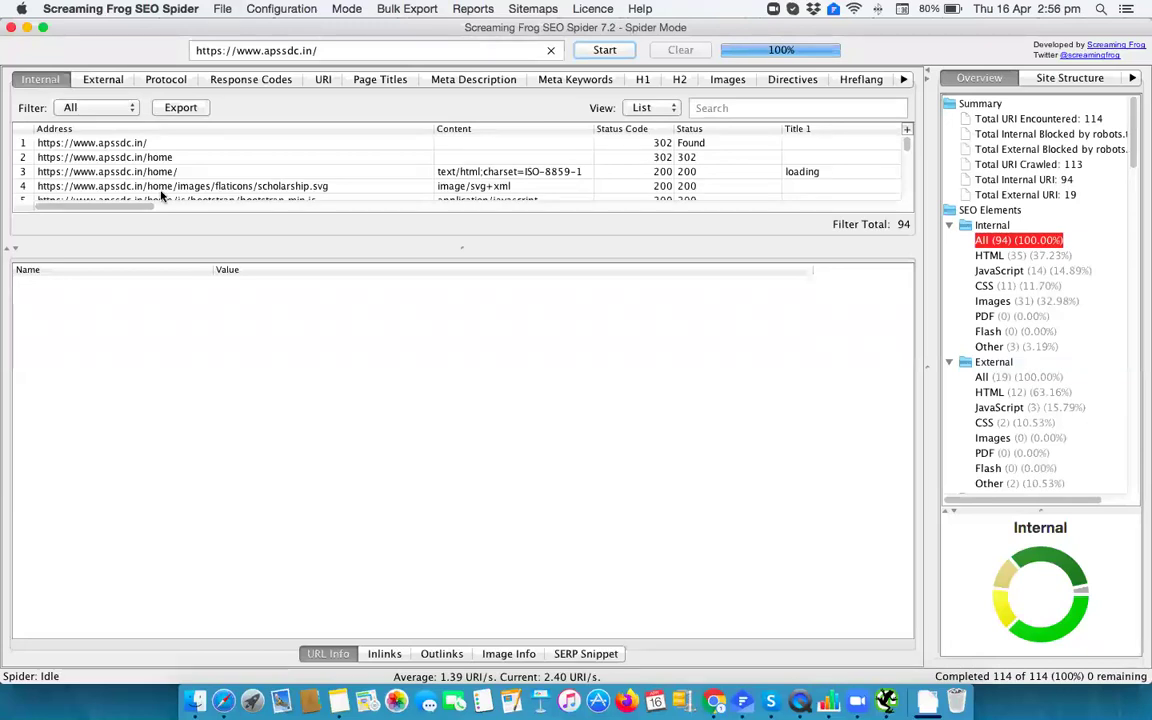
pyautogui.scroll(-5, 212, 168)
pyautogui.hscroll(5, 212, 168)
pyautogui.scroll(10, 212, 168)
pyautogui.hscroll(-5, 212, 168)
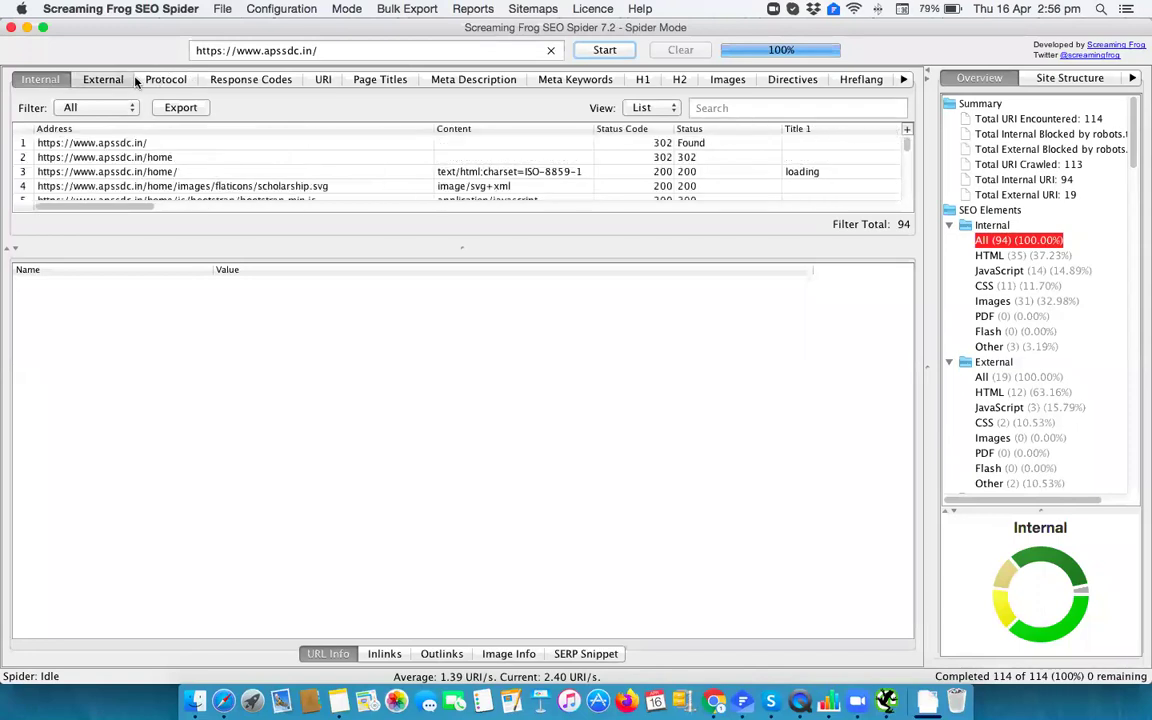
# Review the external URLs found by the crawl with their status and inlinks
pyautogui.click(118, 79)
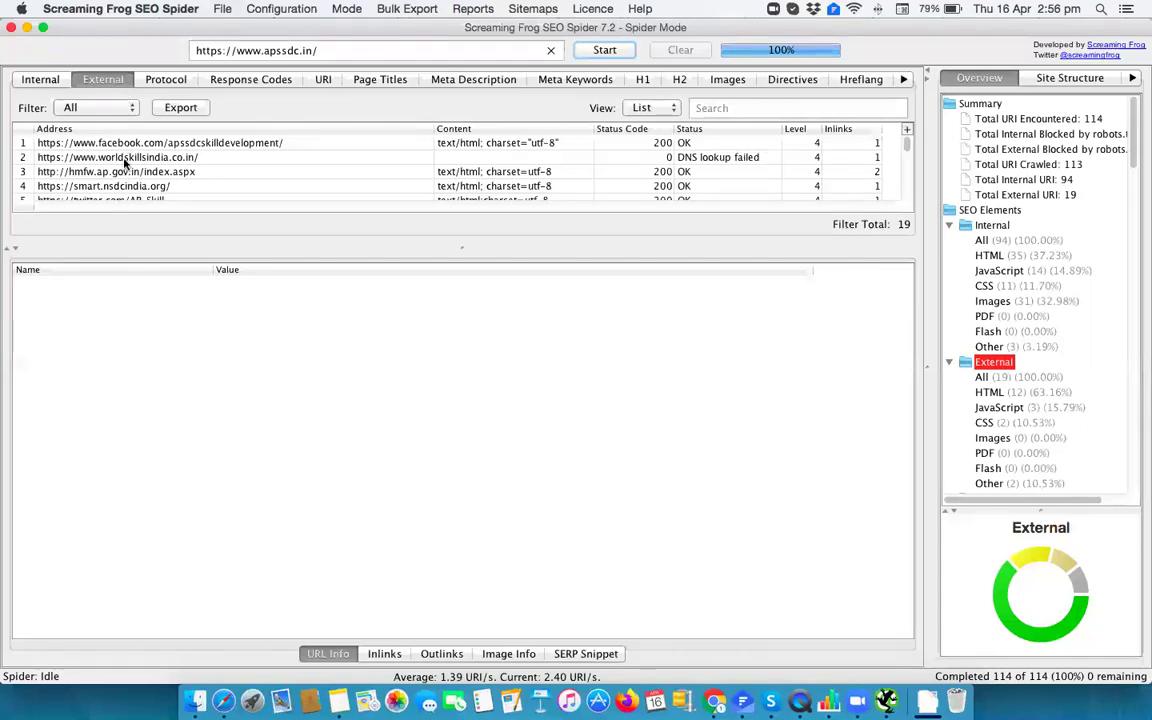
pyautogui.scroll(-5, 124, 160)
pyautogui.scroll(5, 124, 160)
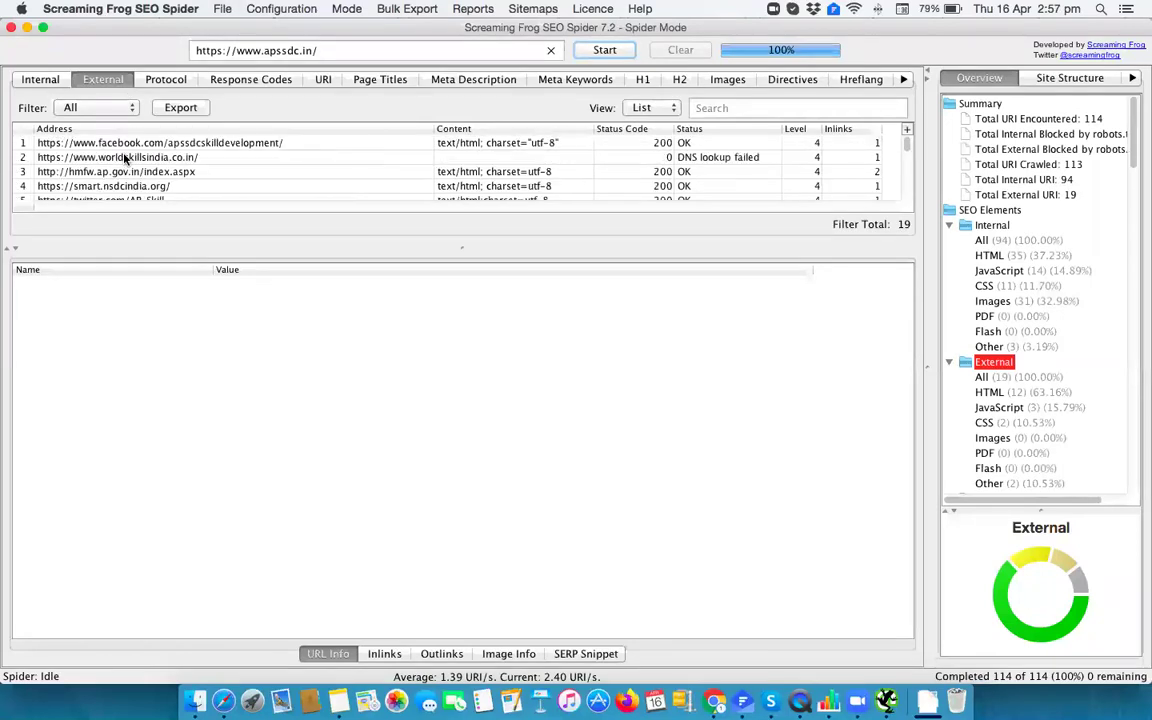
# Examine the Protocol report's URLs across all its columns
pyautogui.click(162, 80)
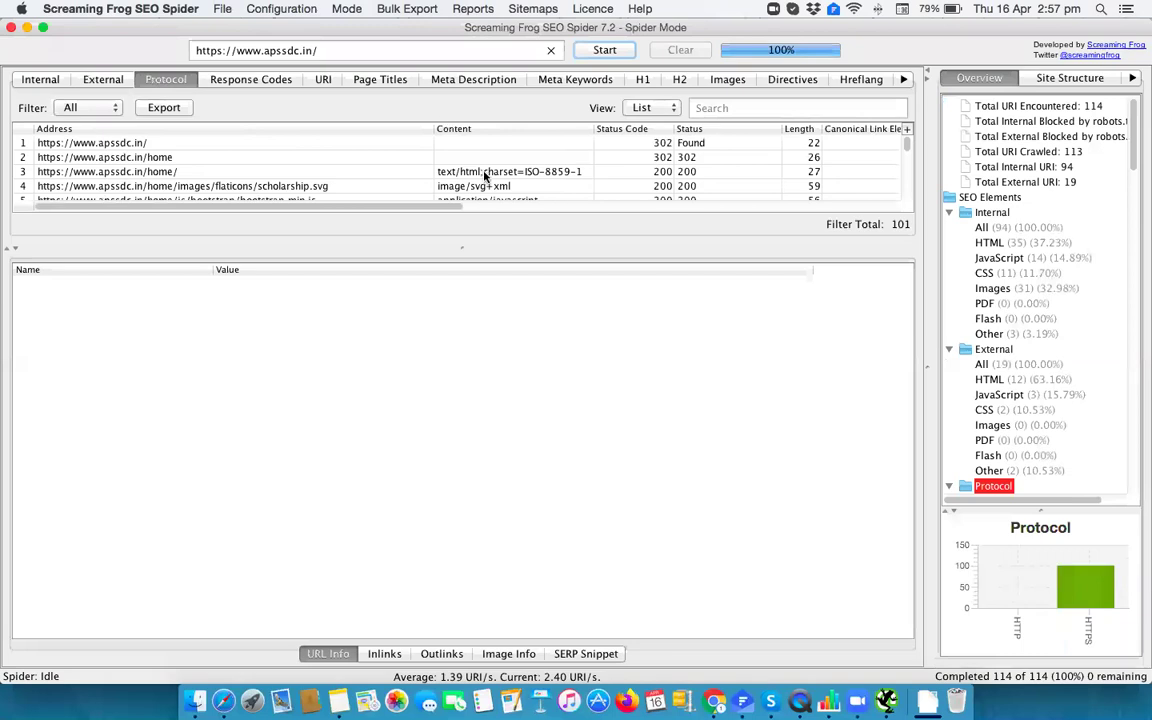
pyautogui.hscroll(10, 483, 172)
pyautogui.hscroll(-6, 483, 172)
pyautogui.hscroll(-4, 482, 165)
pyautogui.scroll(-5, 482, 165)
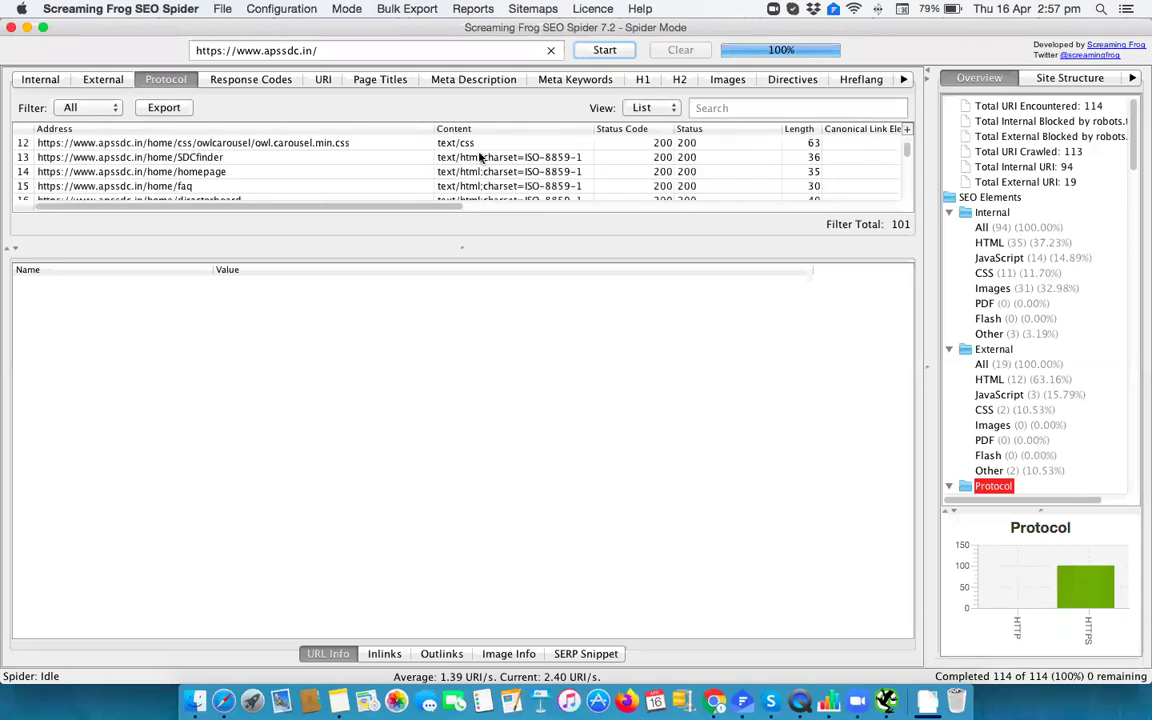
pyautogui.scroll(4, 265, 150)
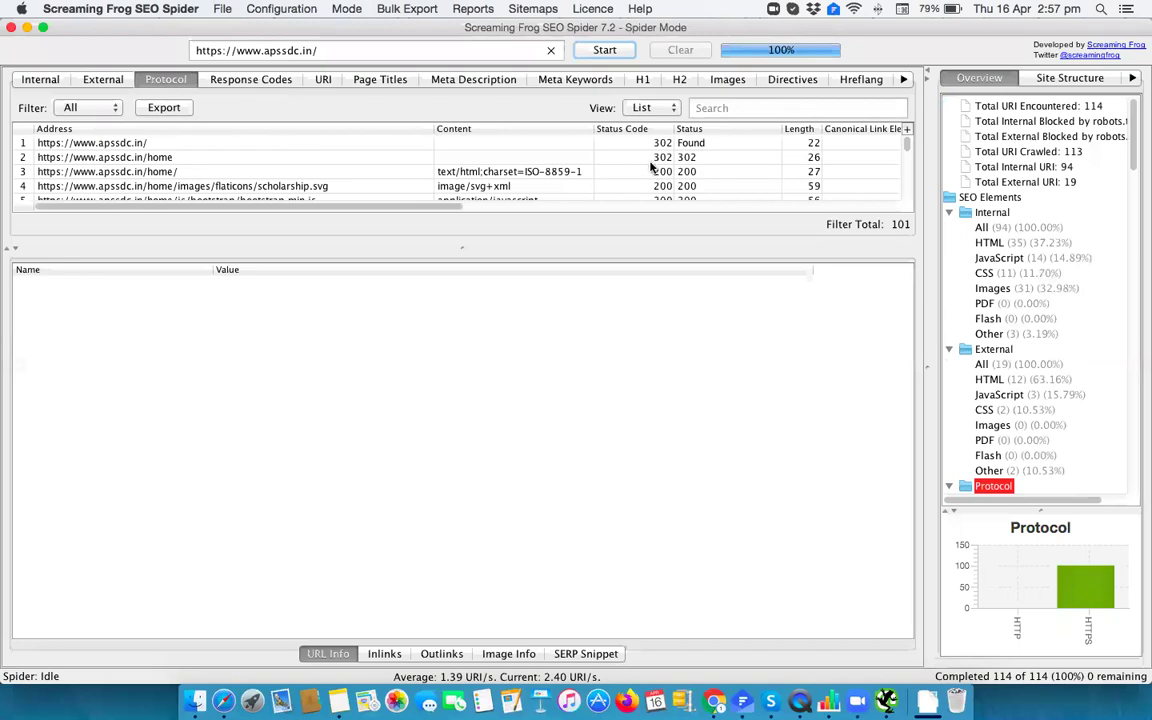
# Review the Response Codes report, including each URL's status, response time and redirect URI
pyautogui.press('Down')
pyautogui.press('Down')
pyautogui.press('Down')
pyautogui.press('Down')
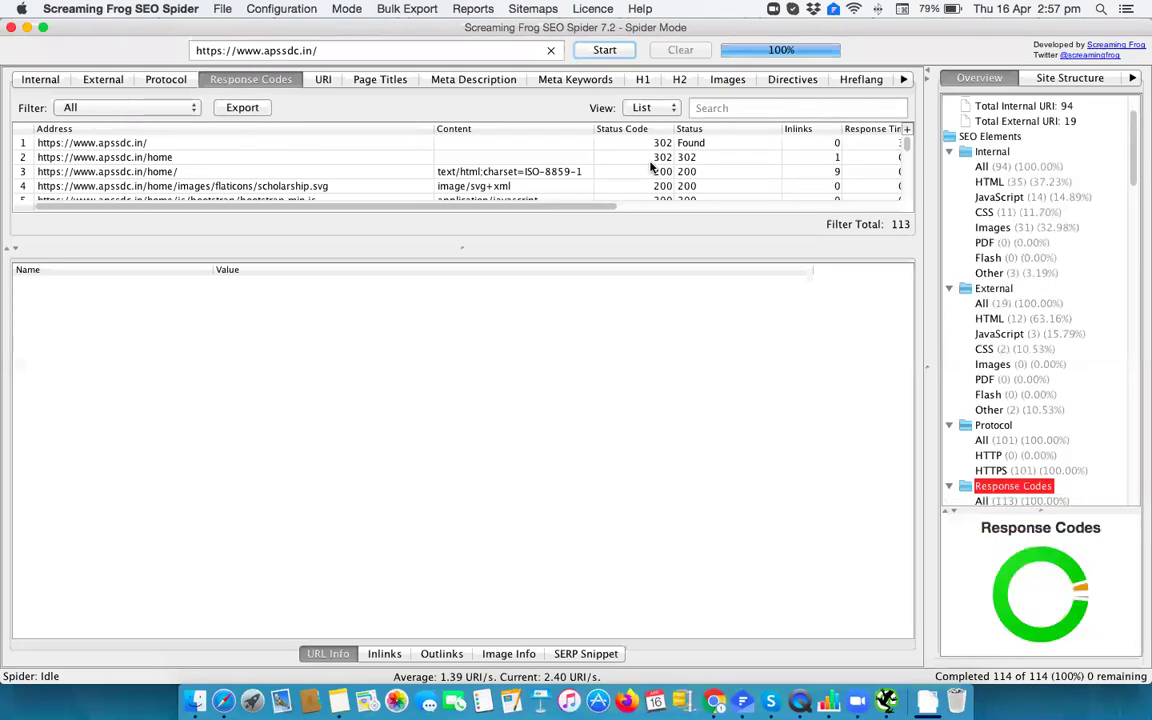
pyautogui.scroll(-1, 500, 160)
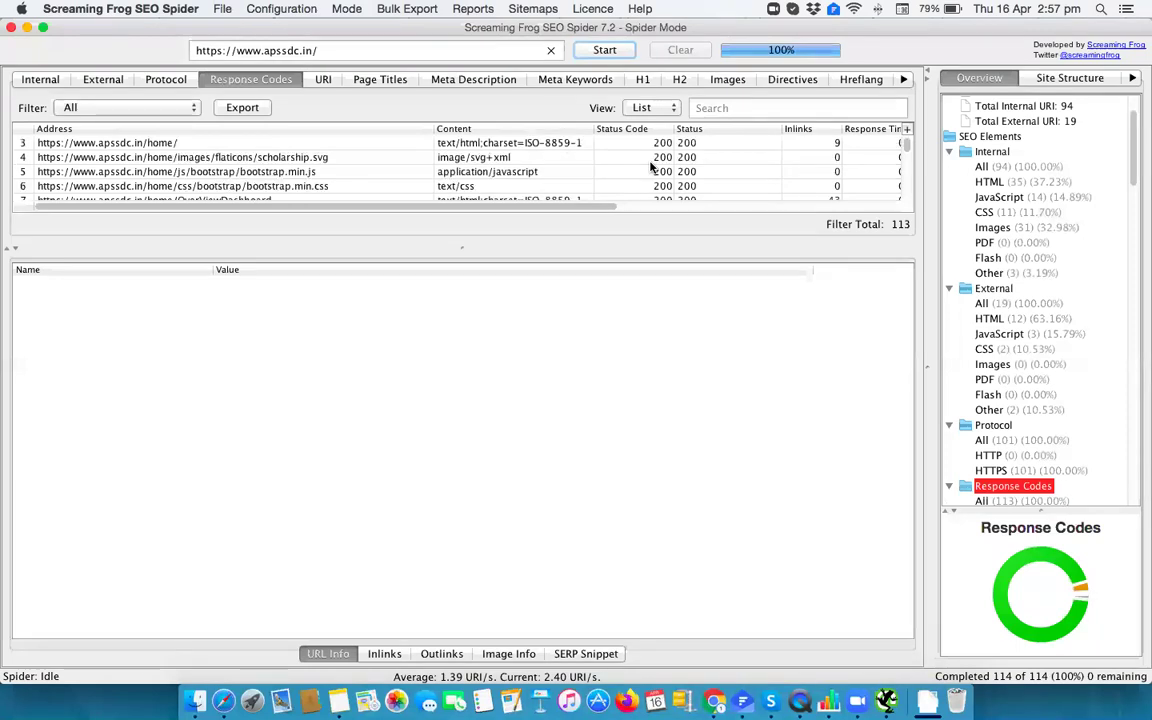
pyautogui.scroll(-6, 460, 165)
pyautogui.hscroll(3, 460, 165)
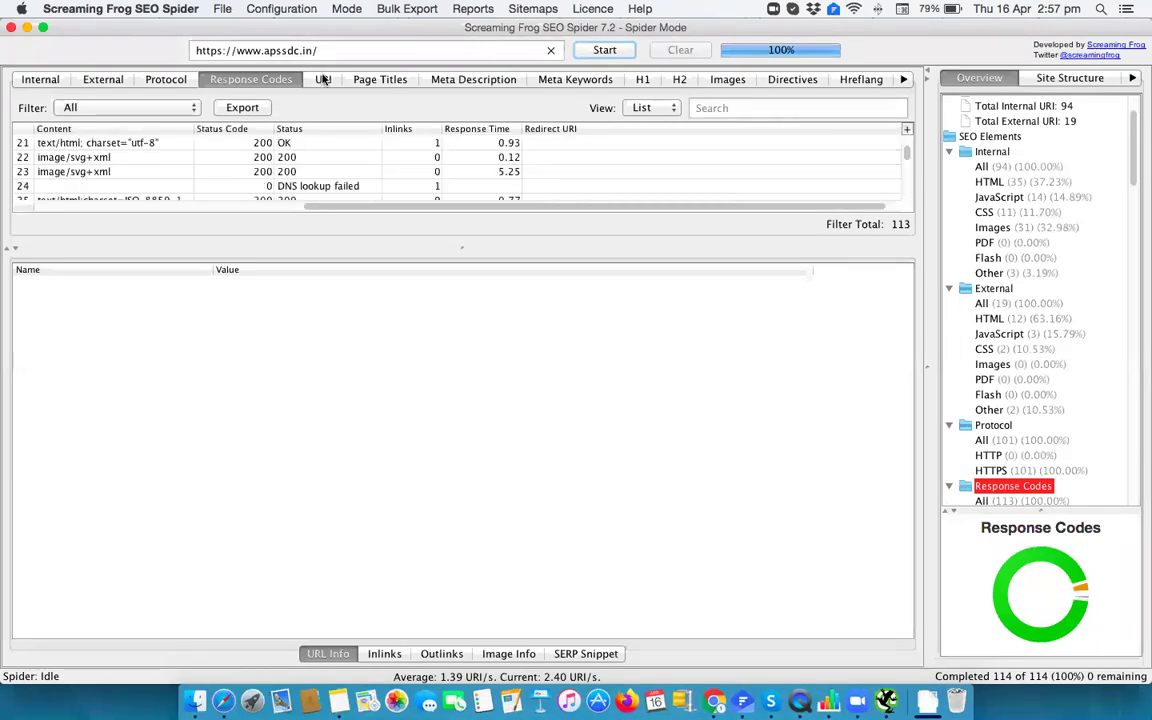
# Look through the URI report's addresses, status codes and hash values
pyautogui.scroll(10, 250, 150)
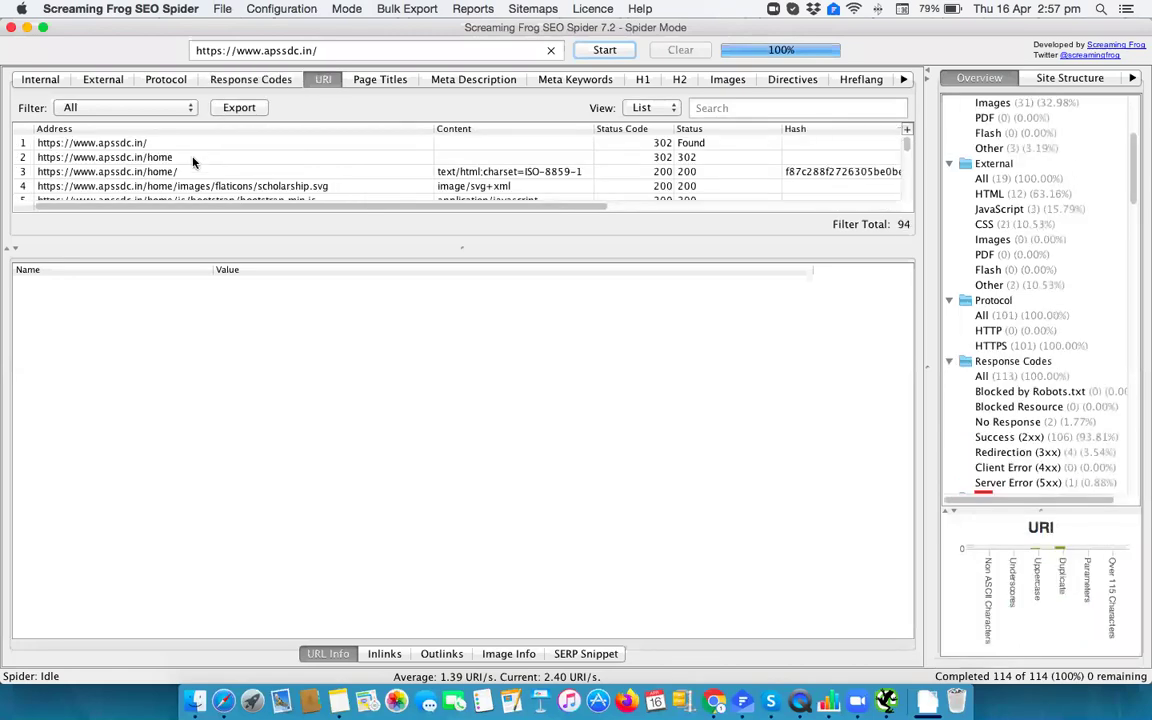
pyautogui.scroll(-4, 300, 160)
pyautogui.scroll(4, 420, 140)
# Check the on-page reports for page titles, meta descriptions and H1 headings
pyautogui.click(380, 80)
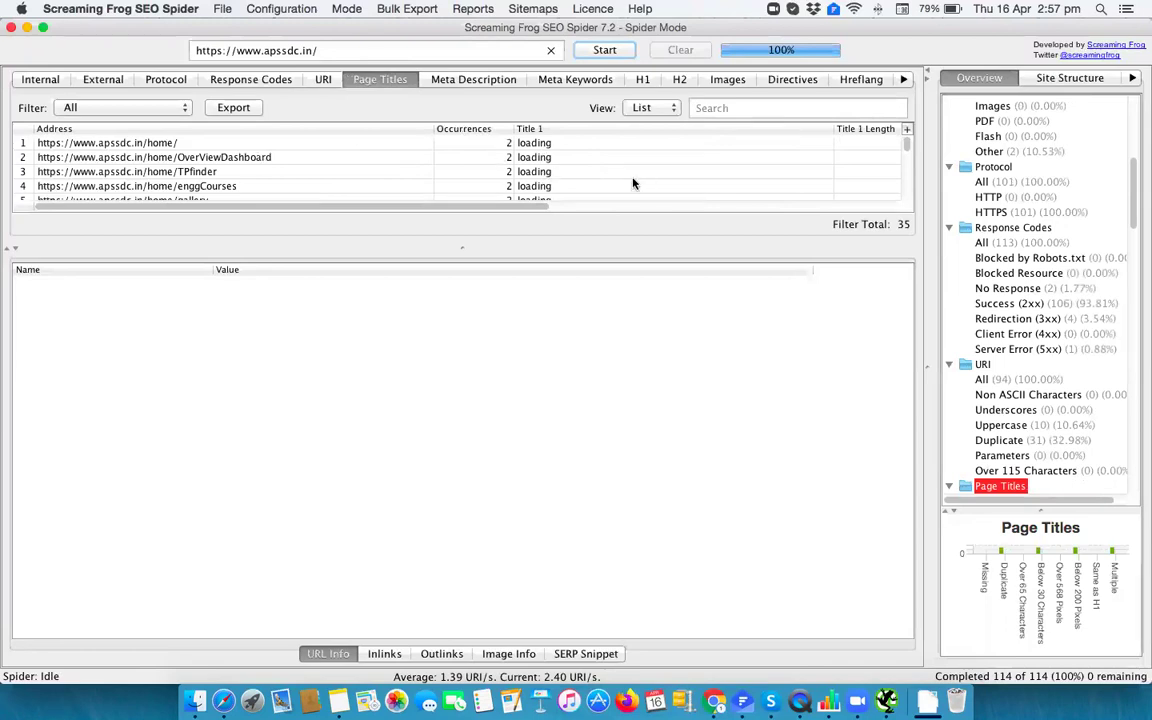
pyautogui.click(515, 82)
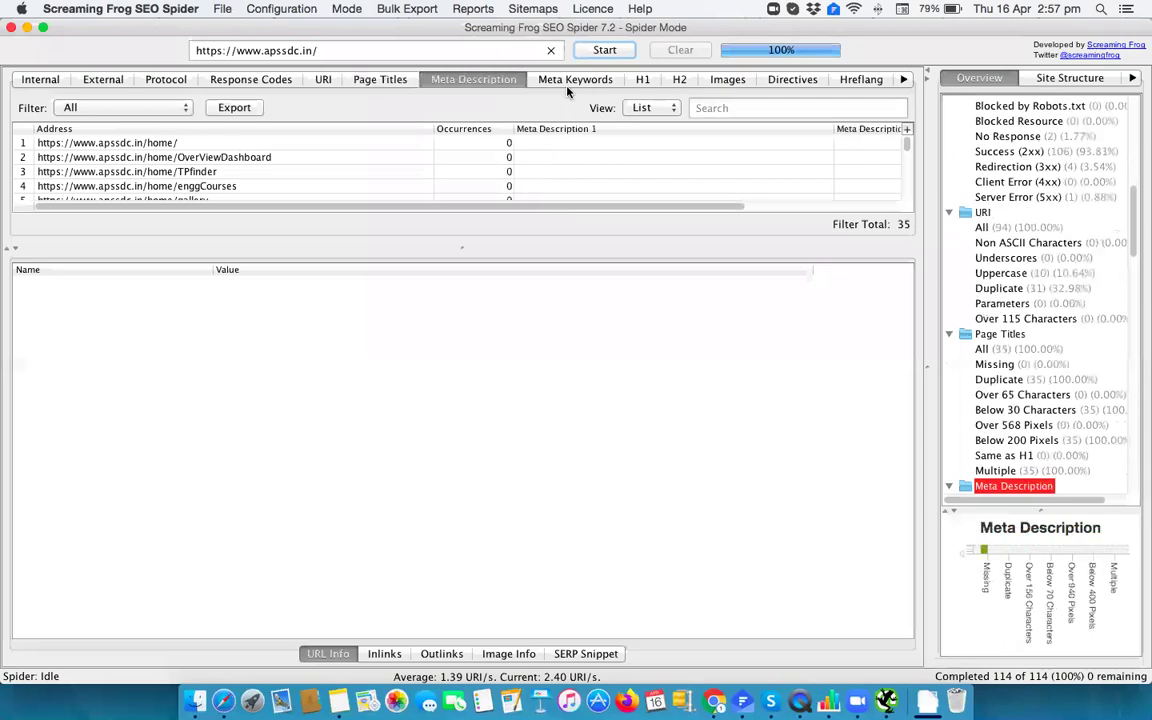
pyautogui.click(643, 80)
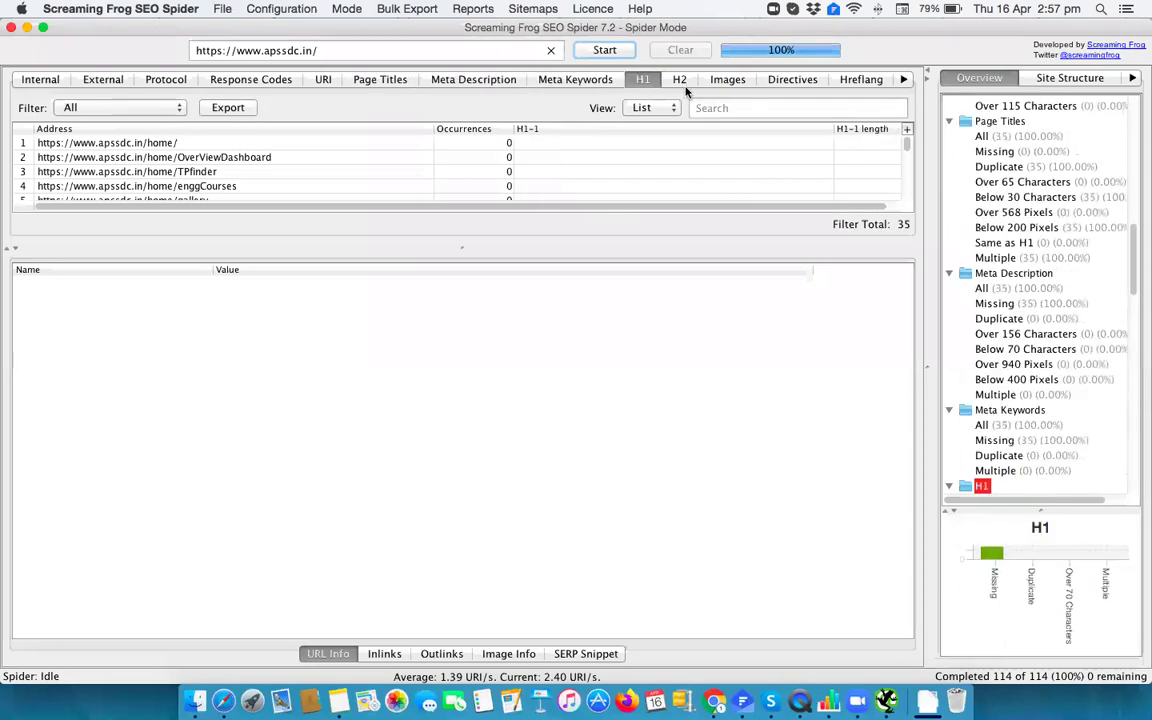
# Look through the Images, Directives, Hreflang and Analytics reports of the crawl
pyautogui.click(738, 84)
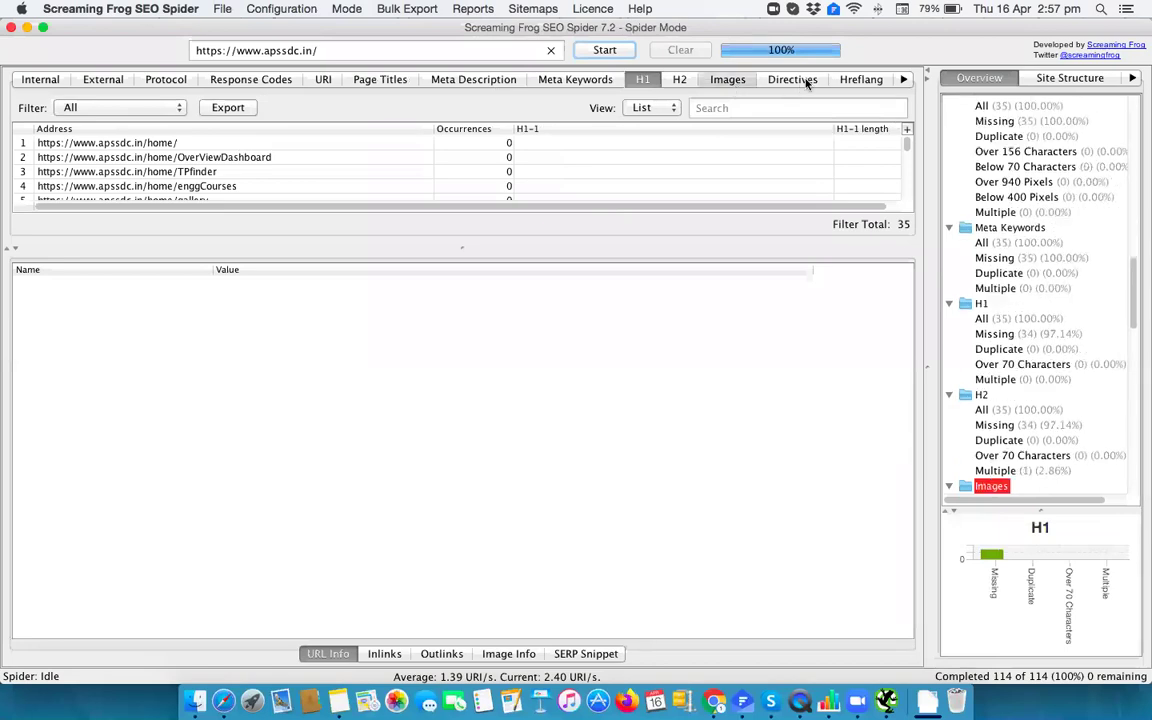
pyautogui.click(806, 84)
pyautogui.click(861, 80)
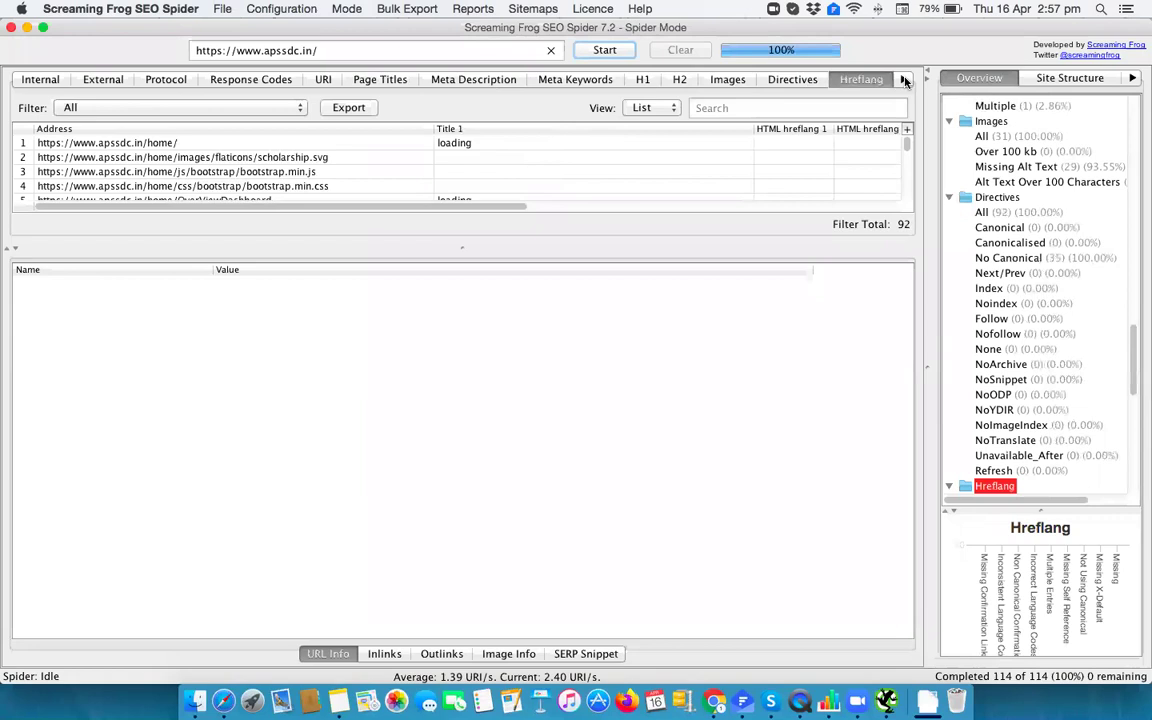
pyautogui.click(905, 80)
pyautogui.click(776, 80)
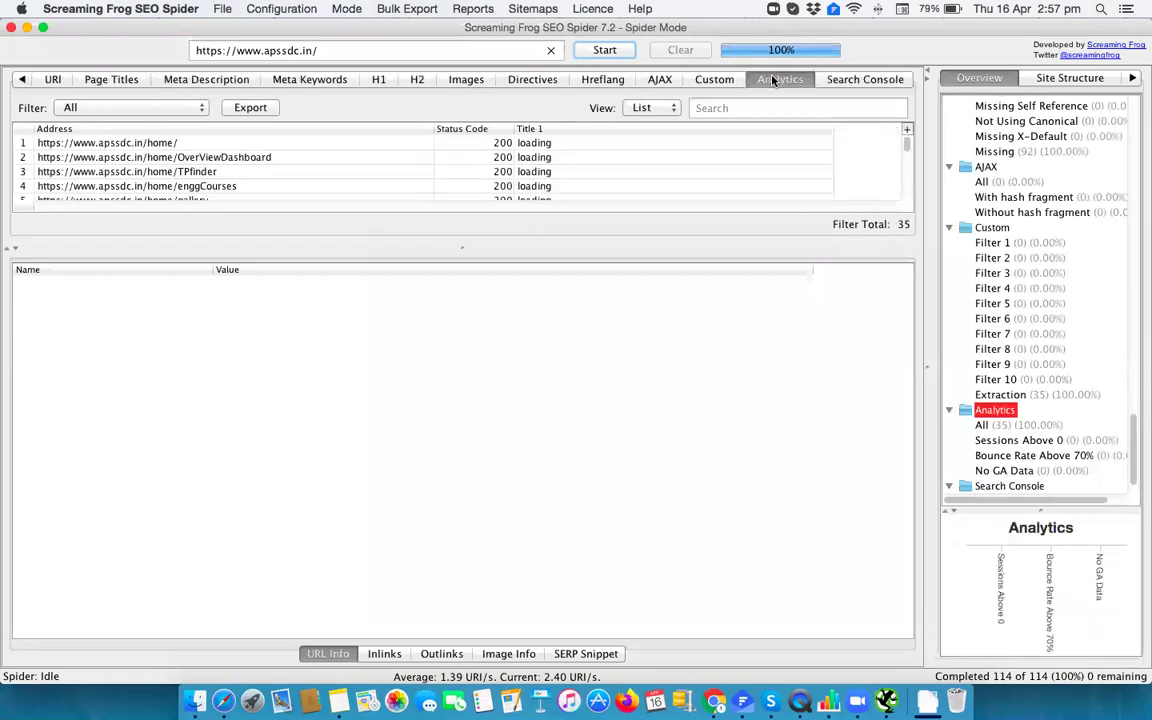
# Return to the Internal report listing all internal URLs
pyautogui.click(20, 80)
pyautogui.click(20, 80)
pyautogui.click(20, 80)
pyautogui.click(20, 80)
pyautogui.click(20, 80)
pyautogui.click(20, 80)
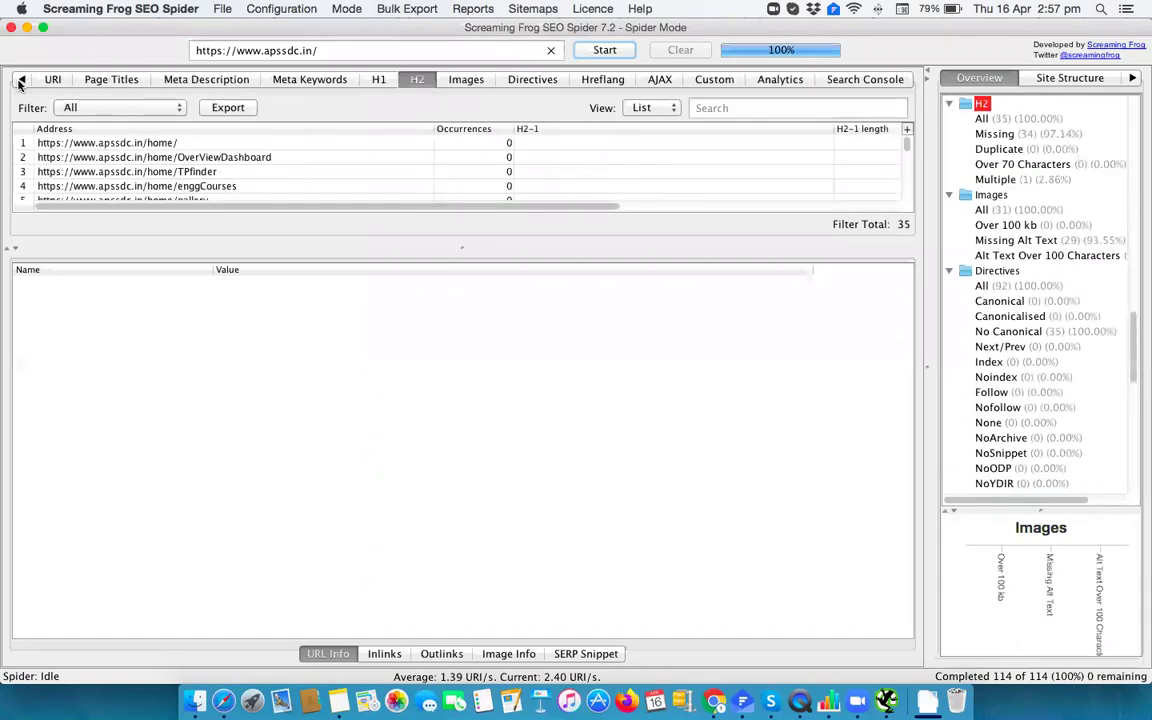
pyautogui.click(20, 80)
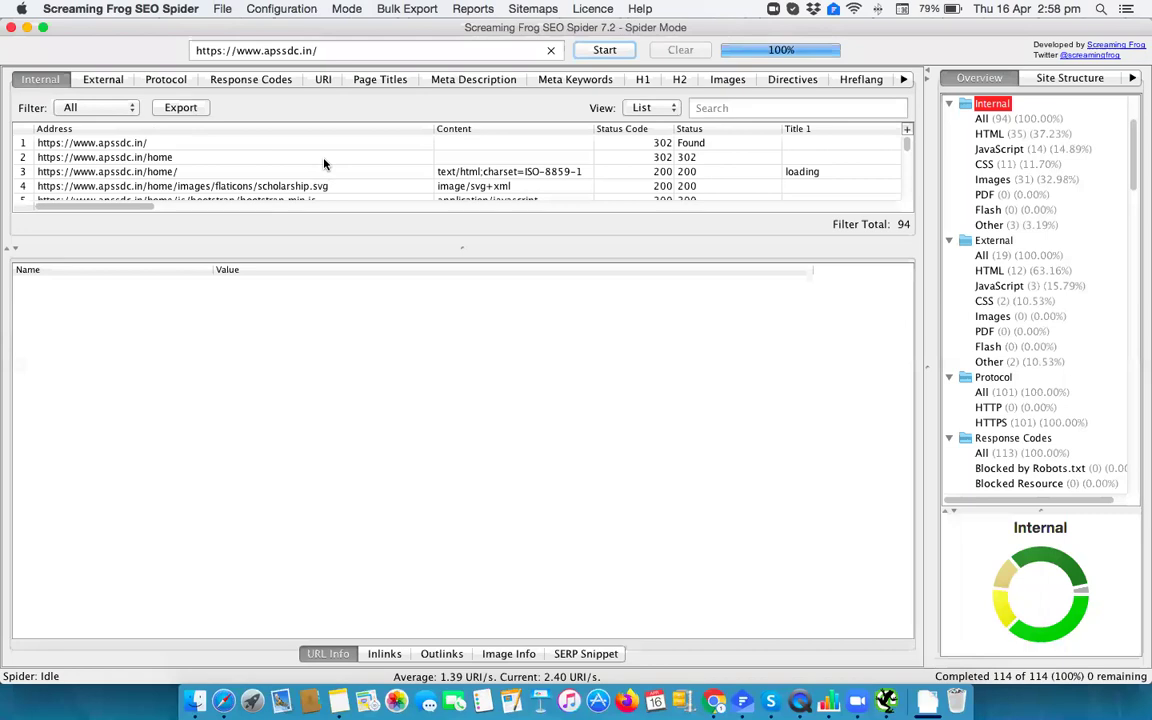
# Export the Internal report to the Desktop as Apssdc_SEO in Excel 97-2004 Workbook (.xls) format
pyautogui.click(176, 111)
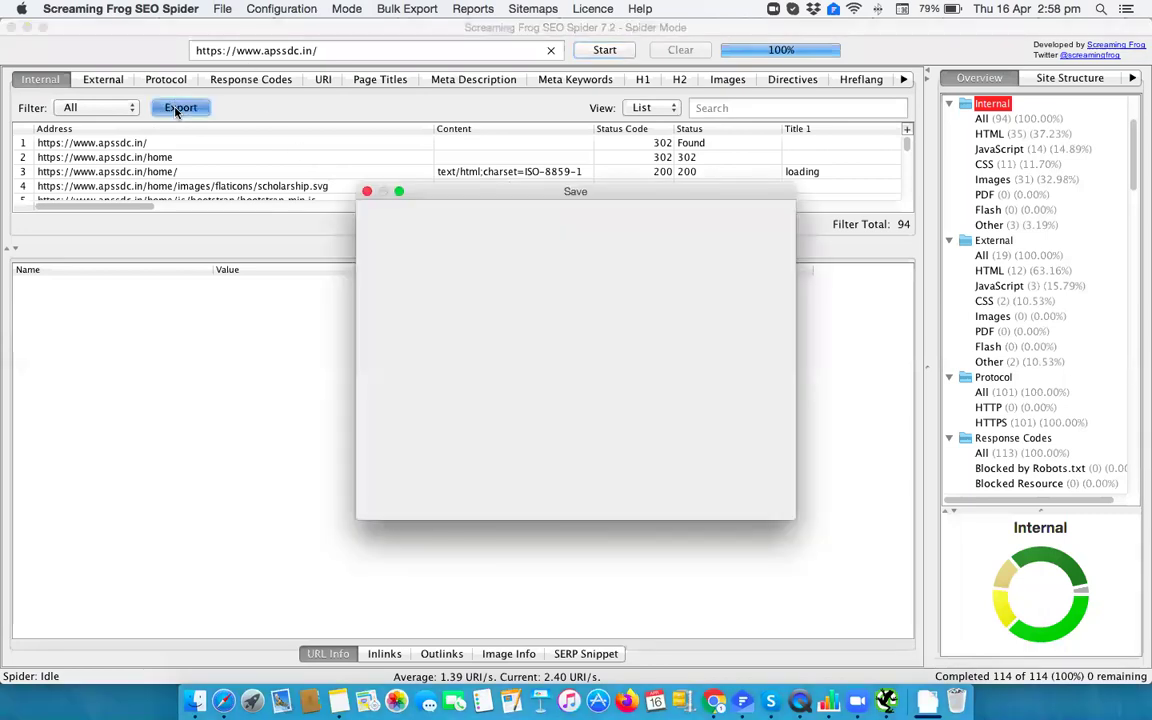
pyautogui.click(561, 223)
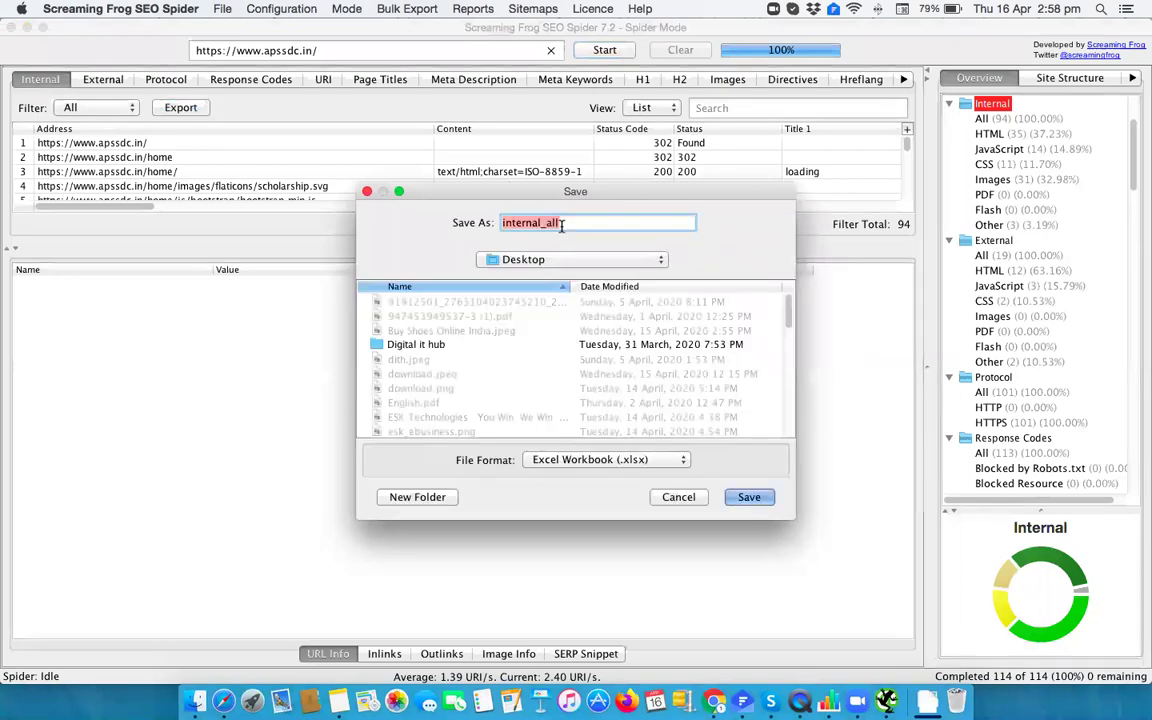
pyautogui.click(561, 224)
pyautogui.press('super+a')
pyautogui.press('BackSpace')
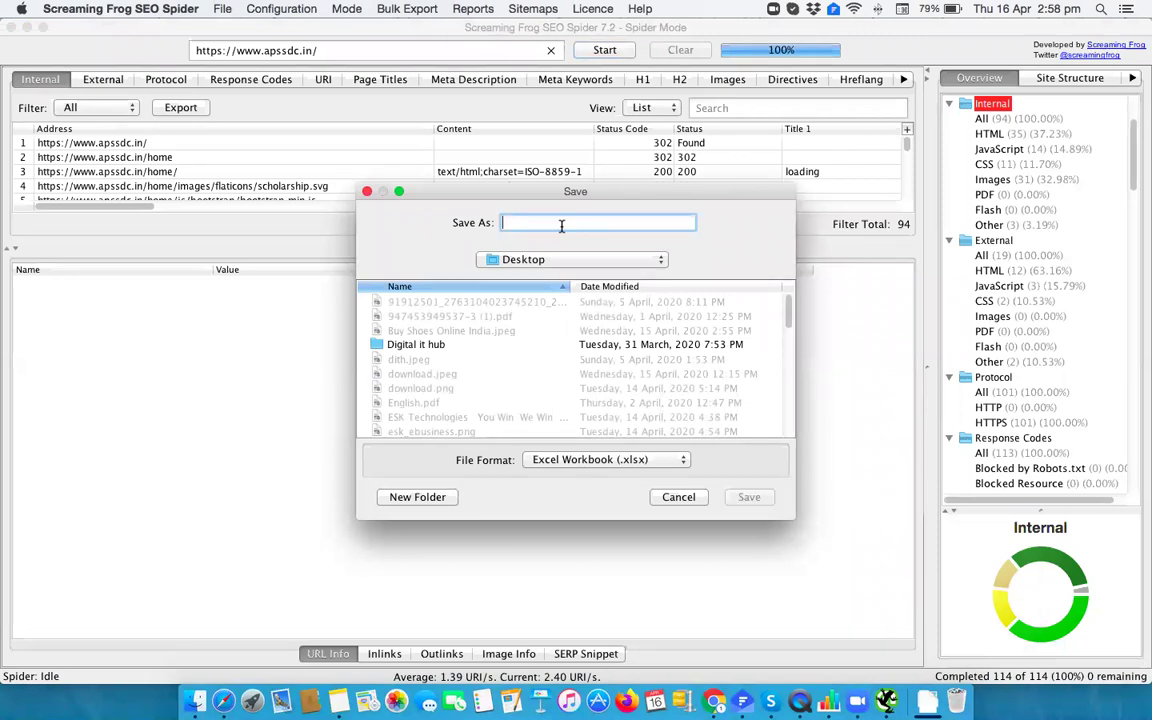
pyautogui.write('Apssdc')
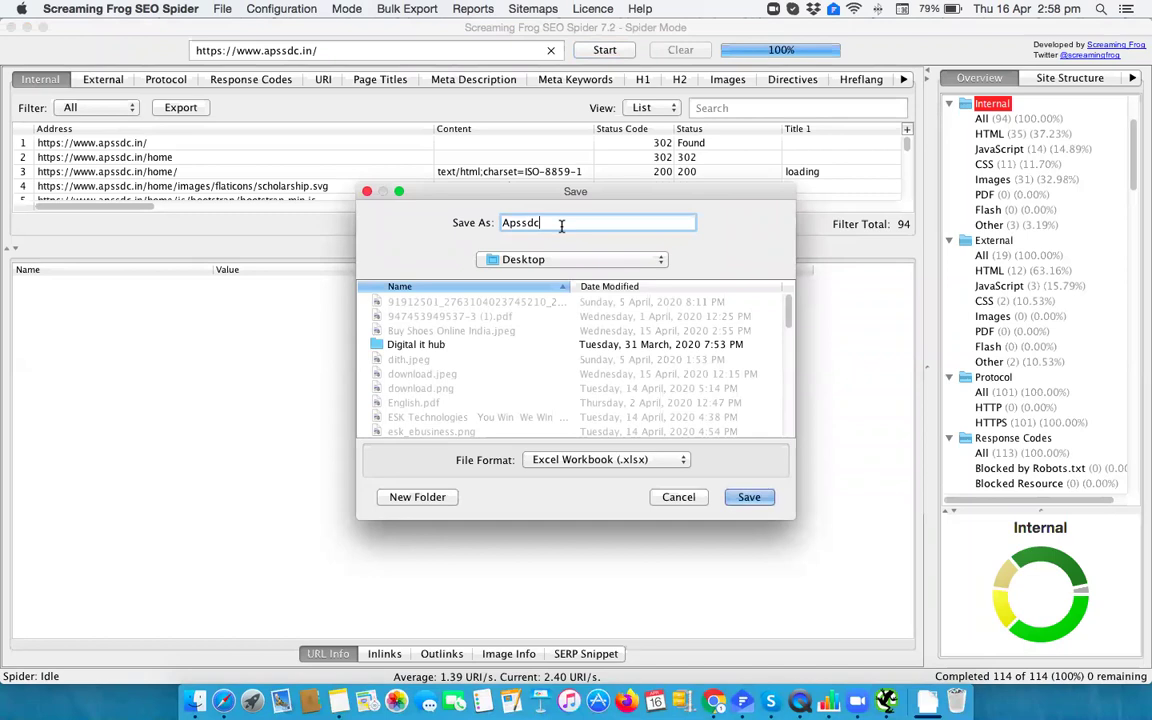
pyautogui.write('_SEO')
pyautogui.click(656, 463)
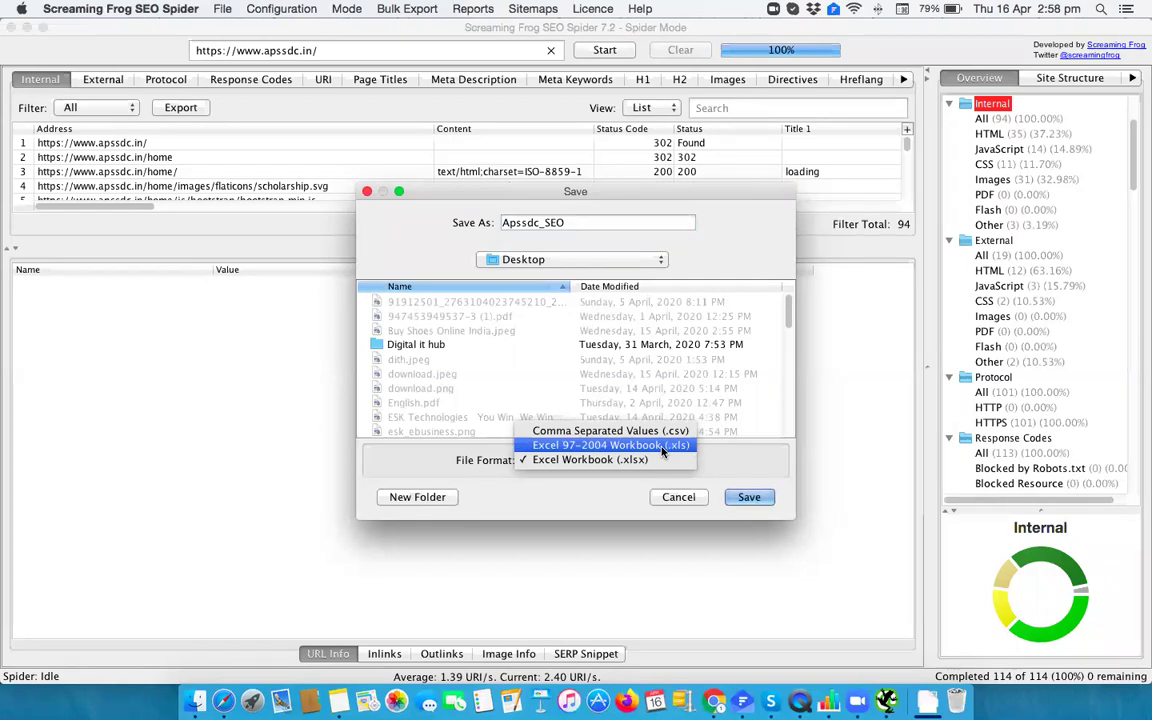
pyautogui.click(662, 445)
pyautogui.click(748, 497)
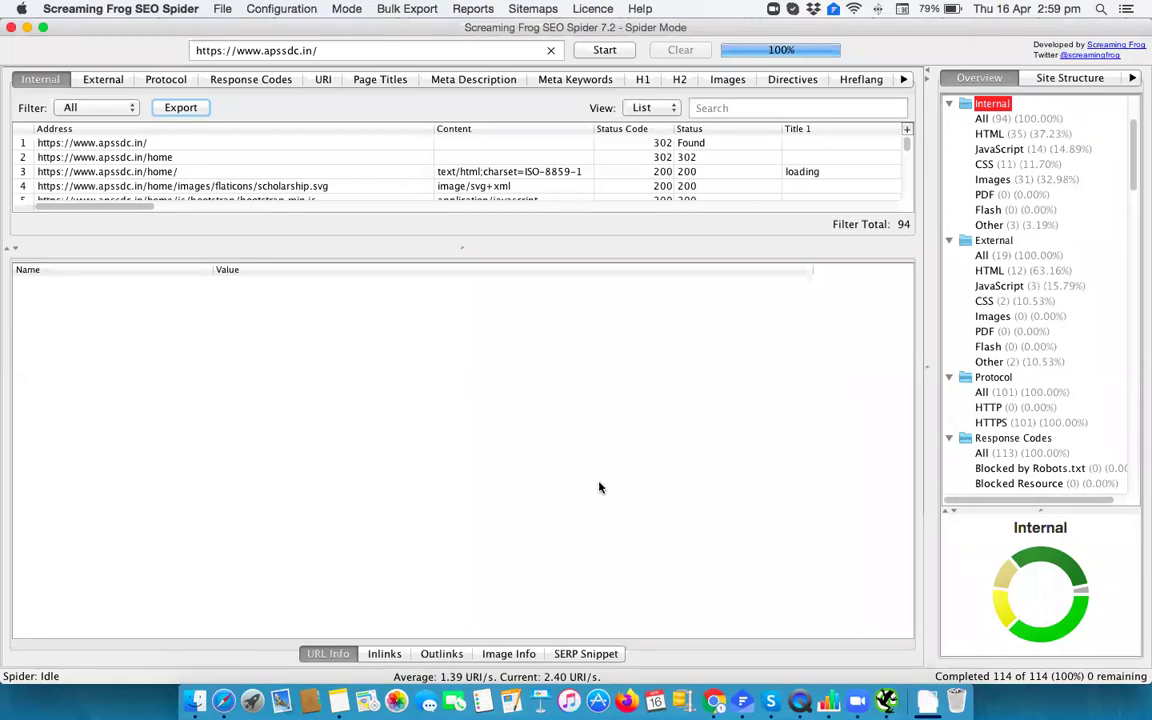
# Switch to Finder and show the Desktop folder containing Apssdc_SEO.xls in a full-screen window
pyautogui.click(267, 82)
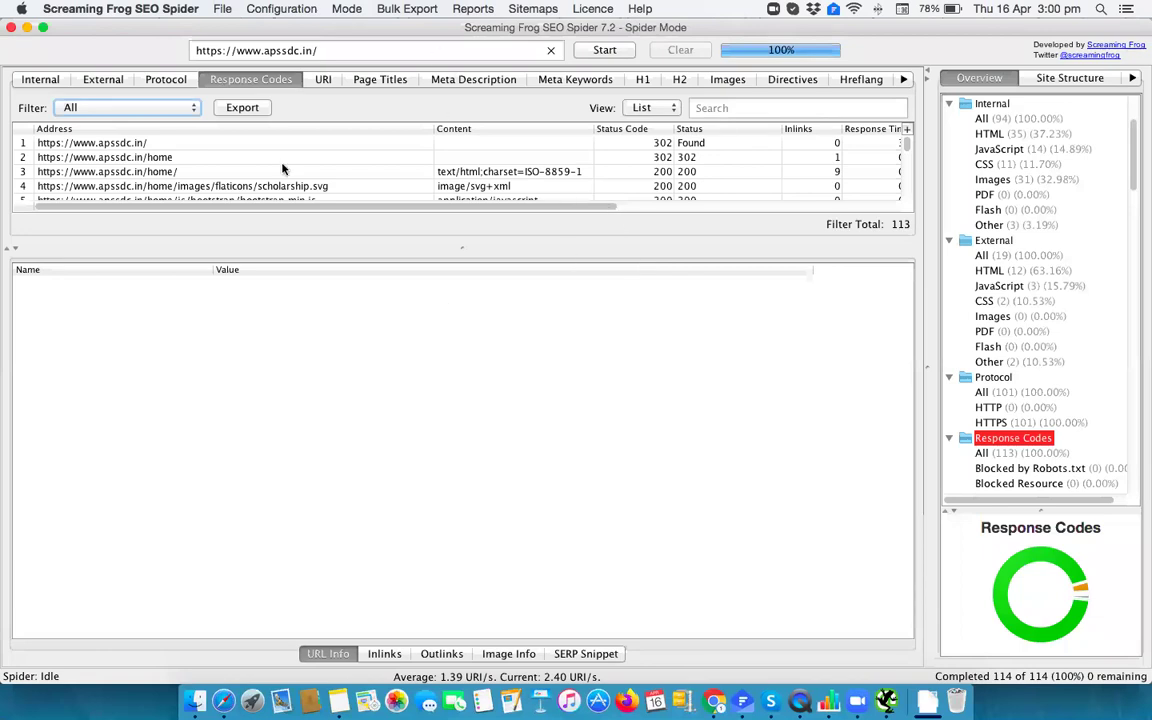
pyautogui.click(924, 704)
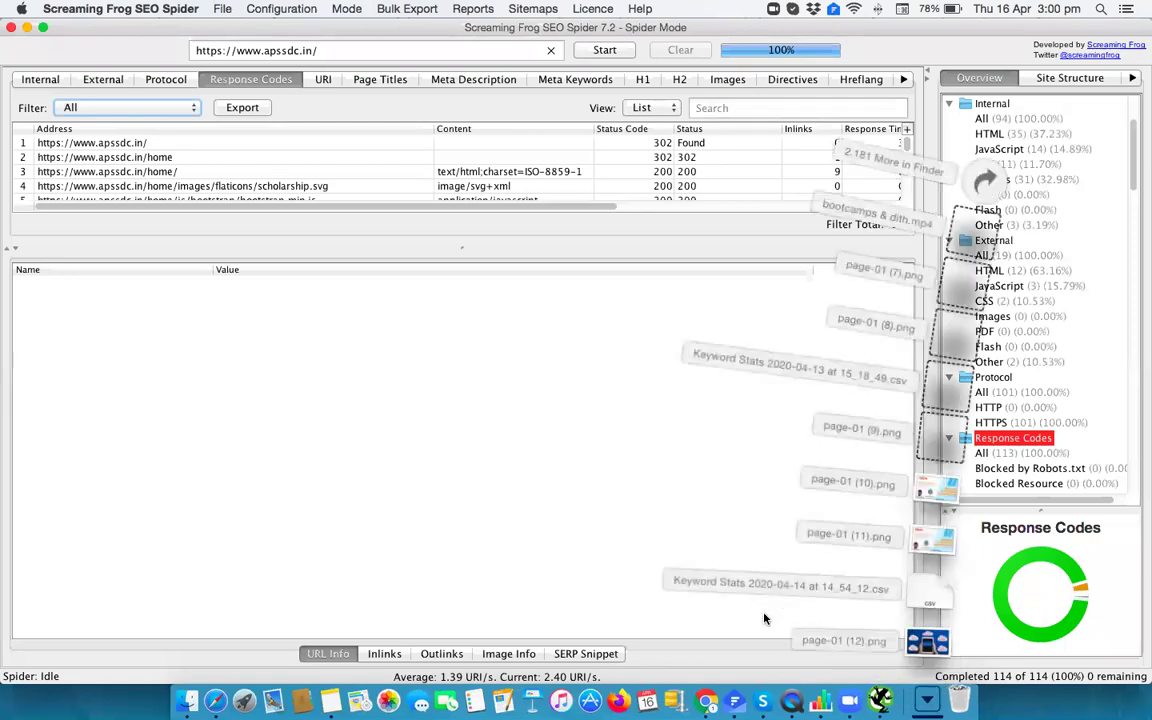
pyautogui.click(343, 502)
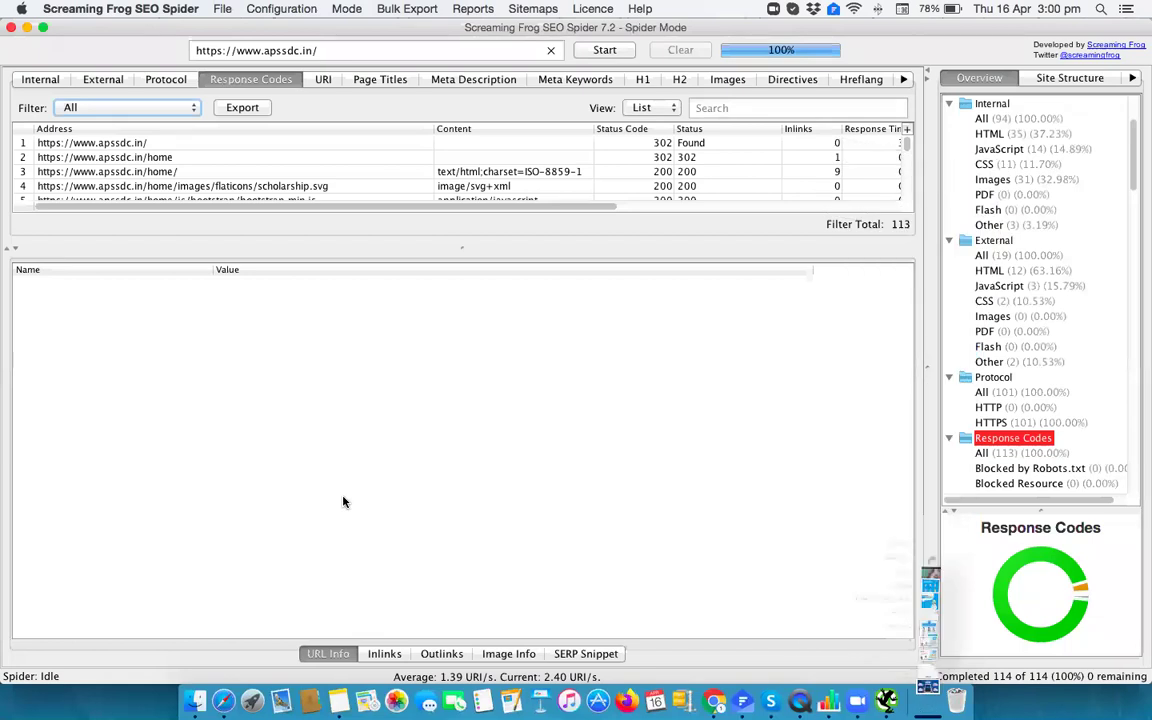
pyautogui.click(928, 700)
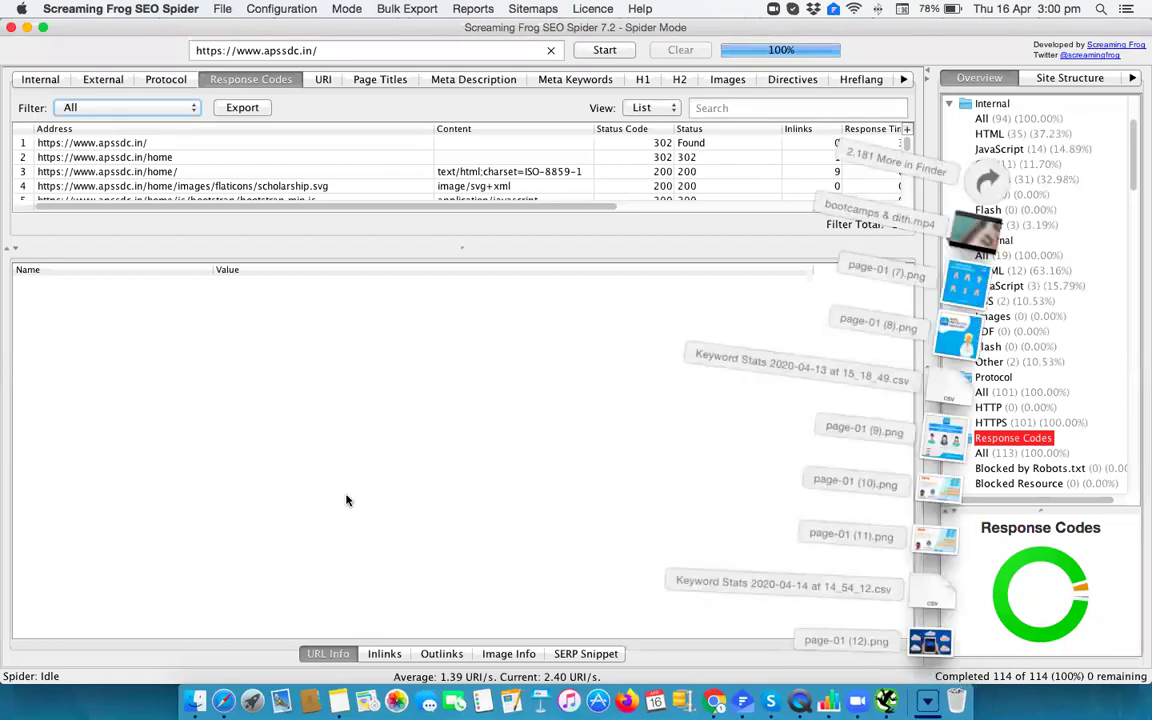
pyautogui.click(985, 180)
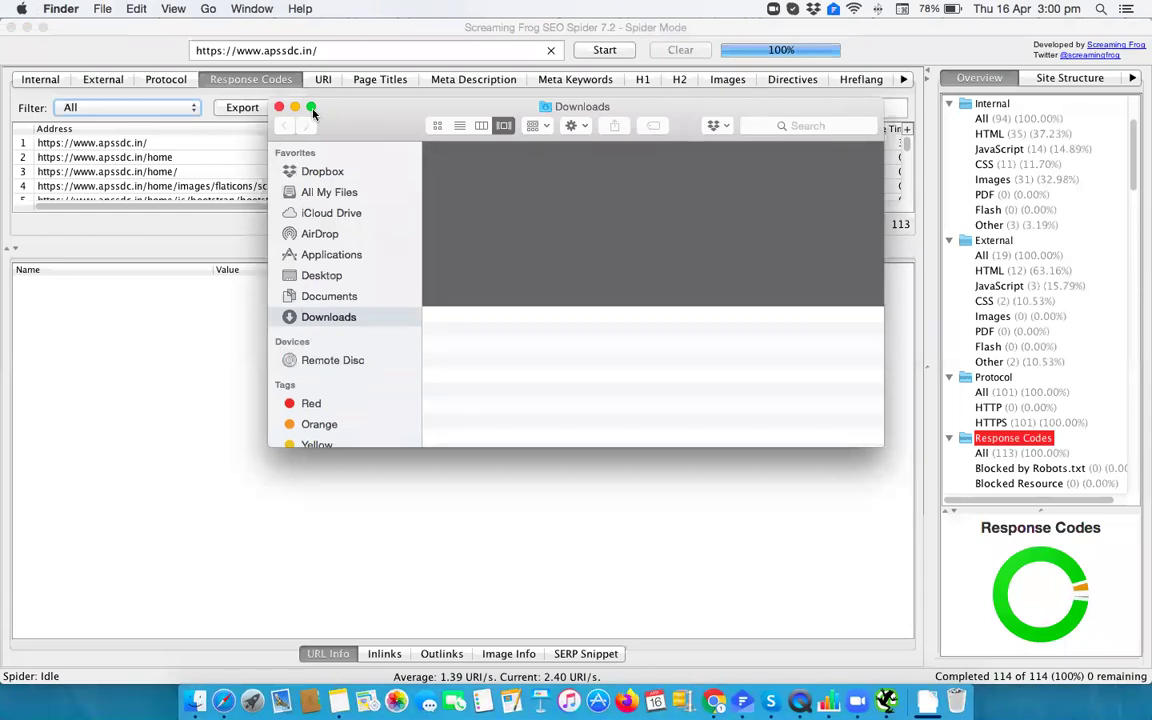
pyautogui.click(321, 275)
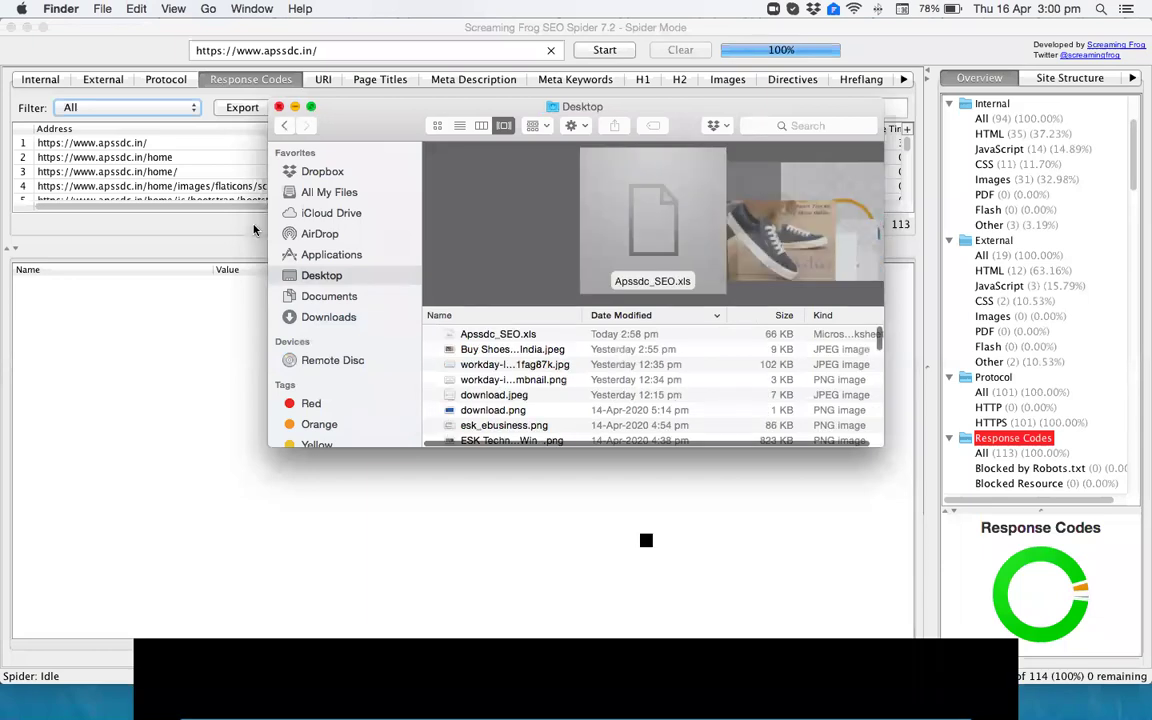
pyautogui.press('ctrl+super+f')
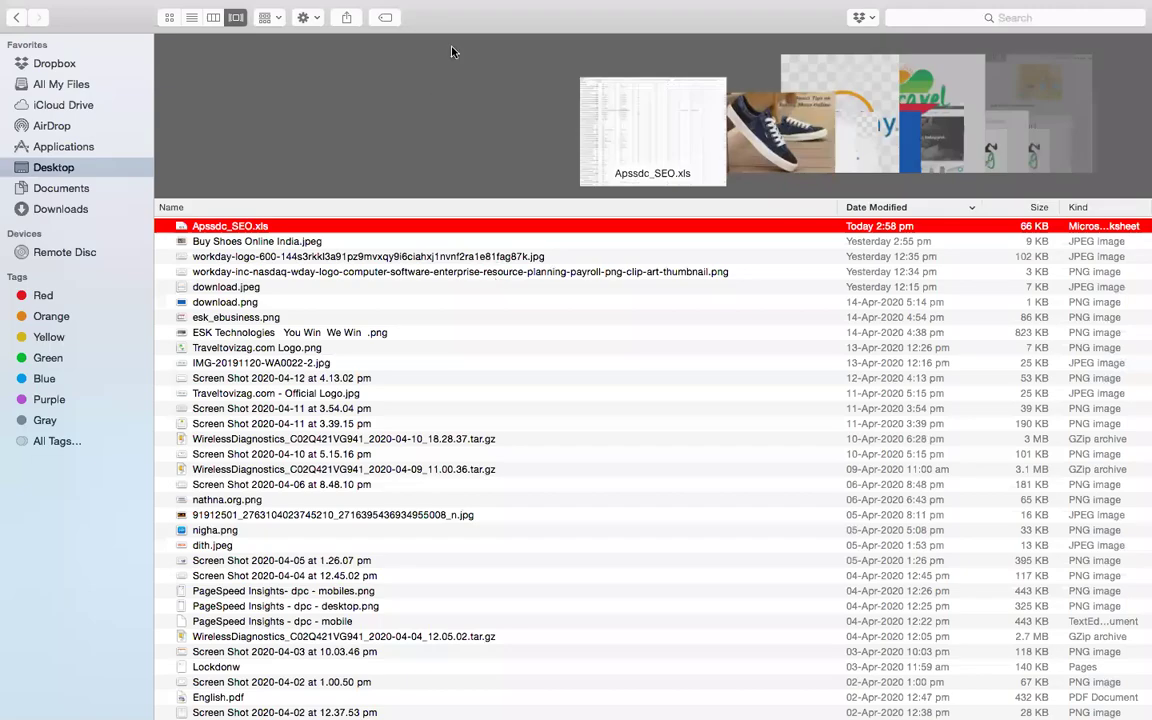
# Open the exported Apssdc_SEO.xls in Numbers and bring its spreadsheet window to the front
pyautogui.hotkey('ctrl', 'Up')
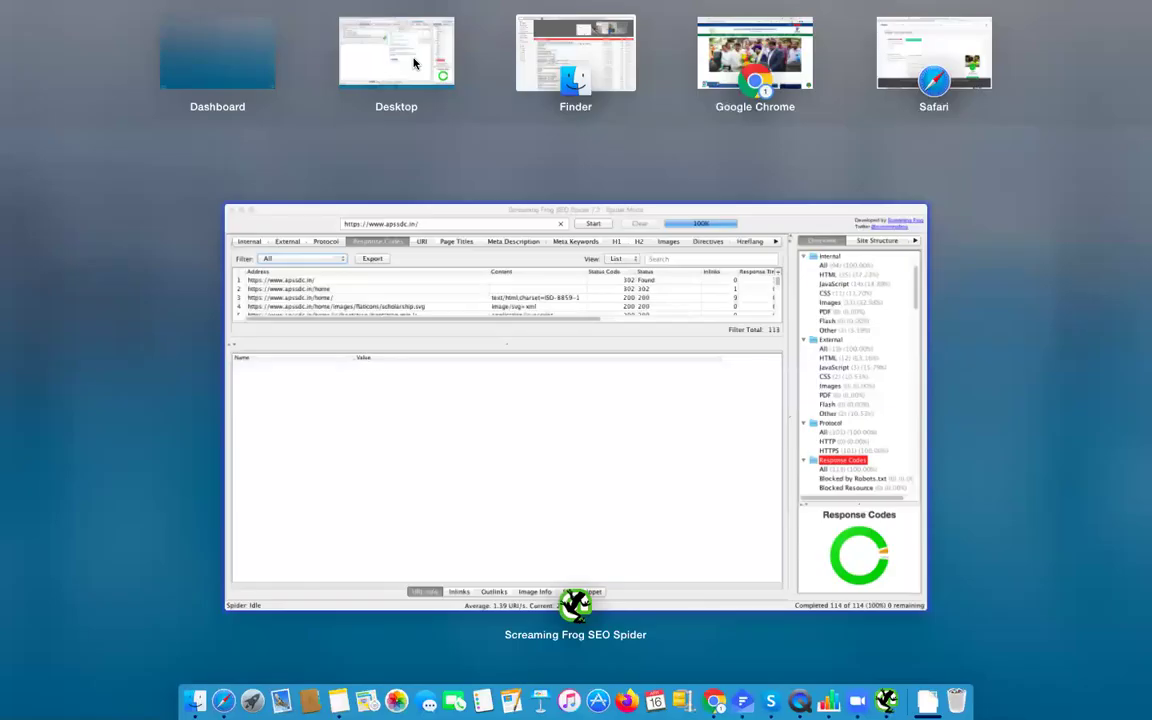
pyautogui.click(414, 63)
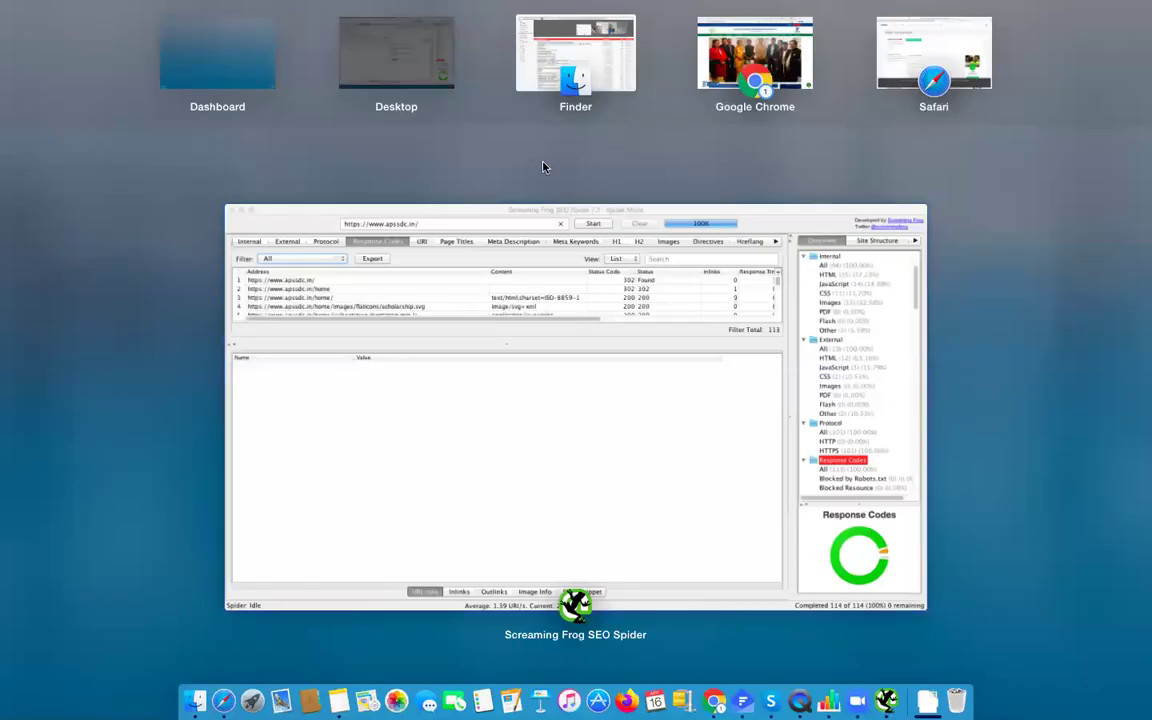
pyautogui.click(566, 271)
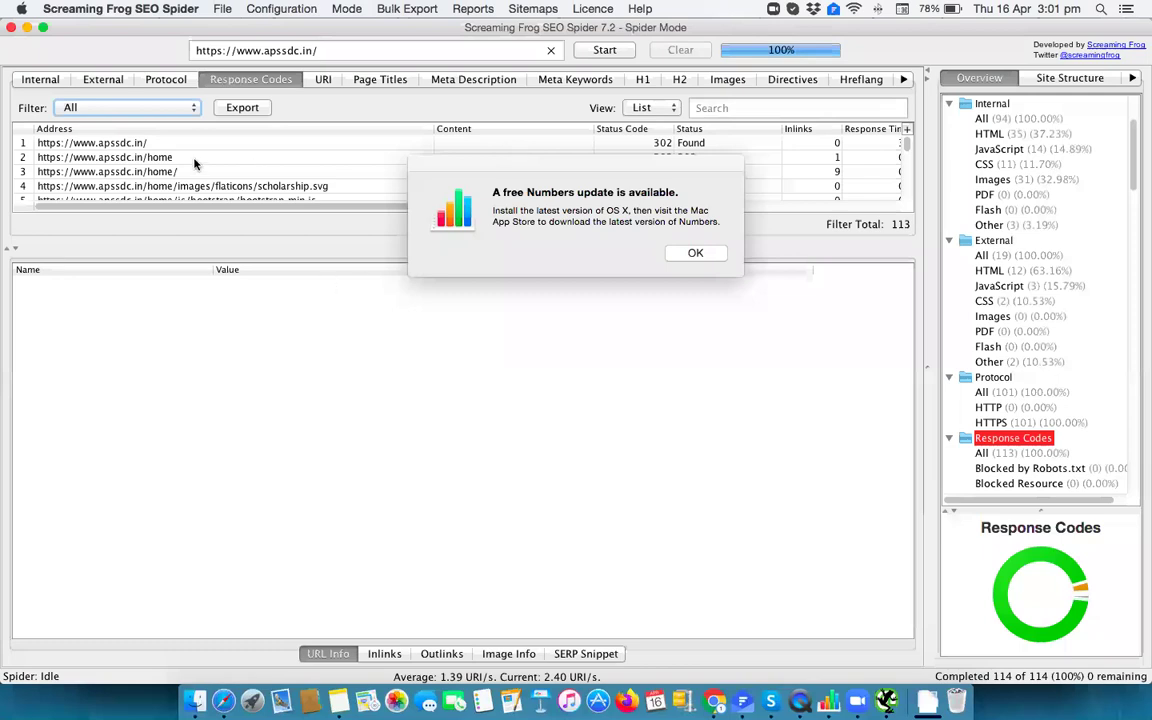
pyautogui.hotkey('ctrl', 'Up')
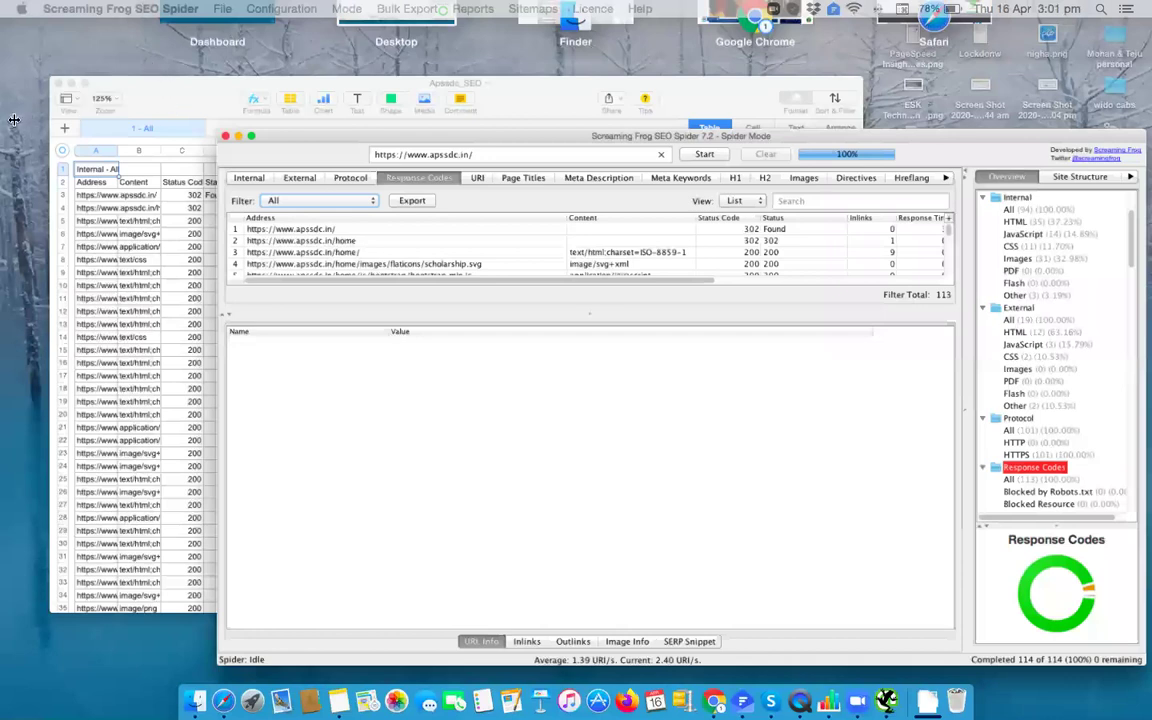
pyautogui.click(160, 80)
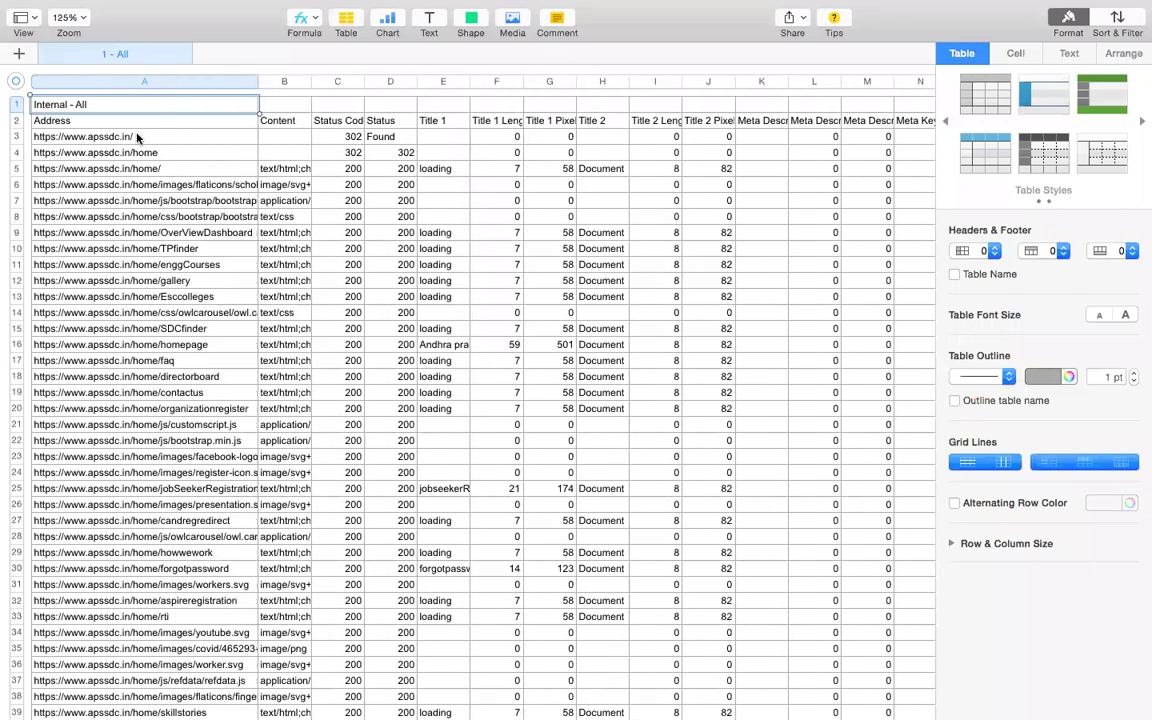
# Widen the Status Code column so its full header fits
pyautogui.click(141, 147)
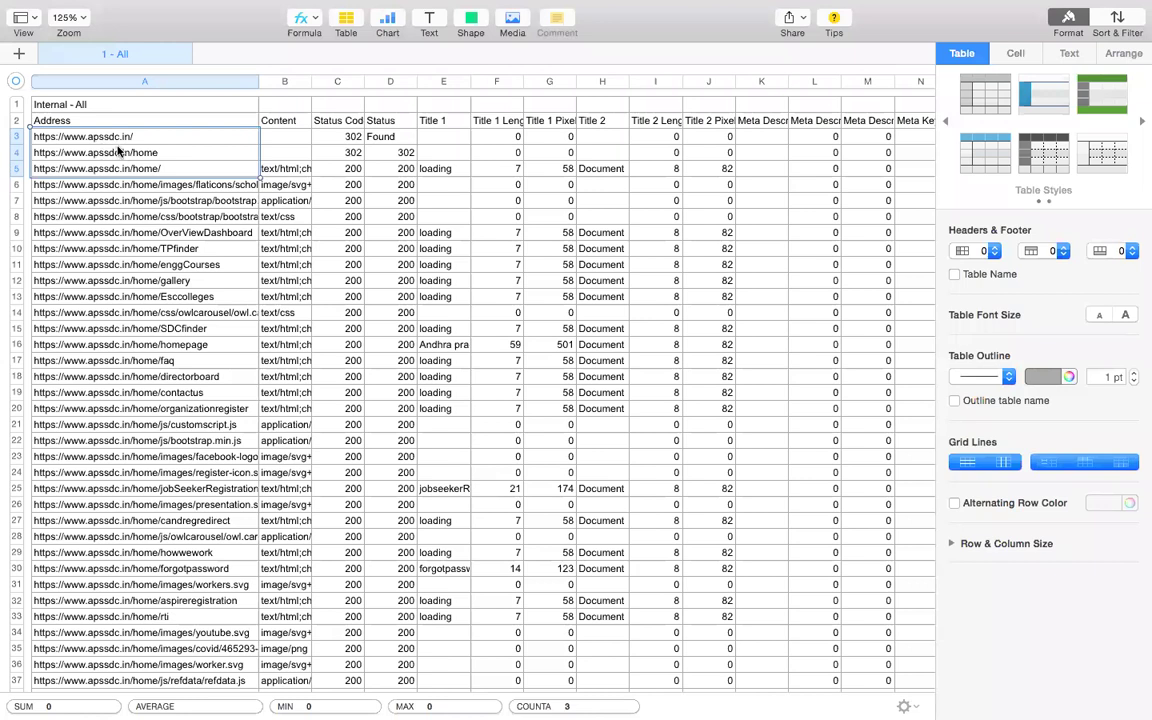
pyautogui.press('super+z')
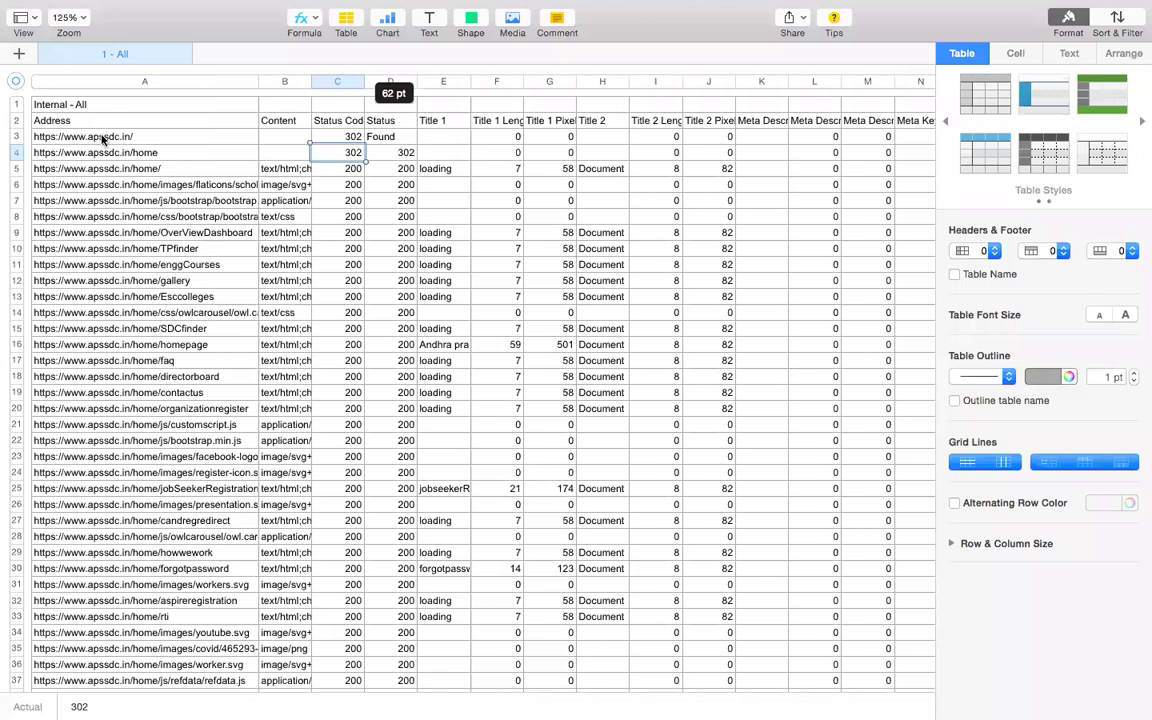
pyautogui.press('super+z')
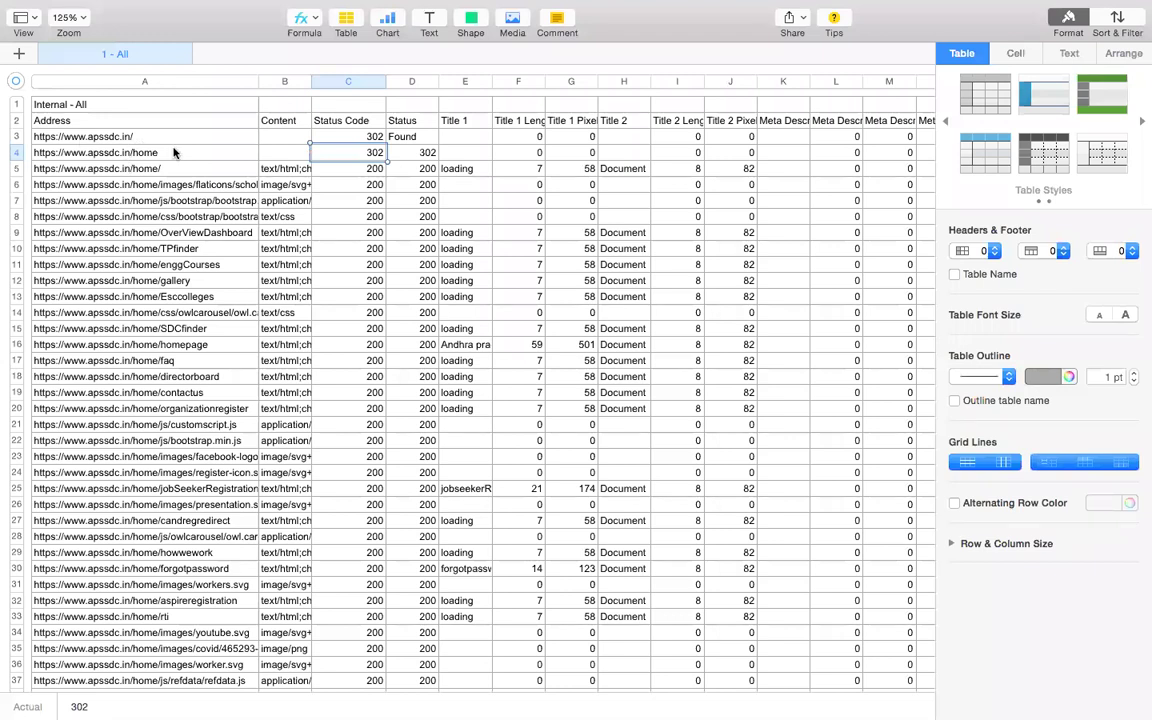
pyautogui.click(463, 140)
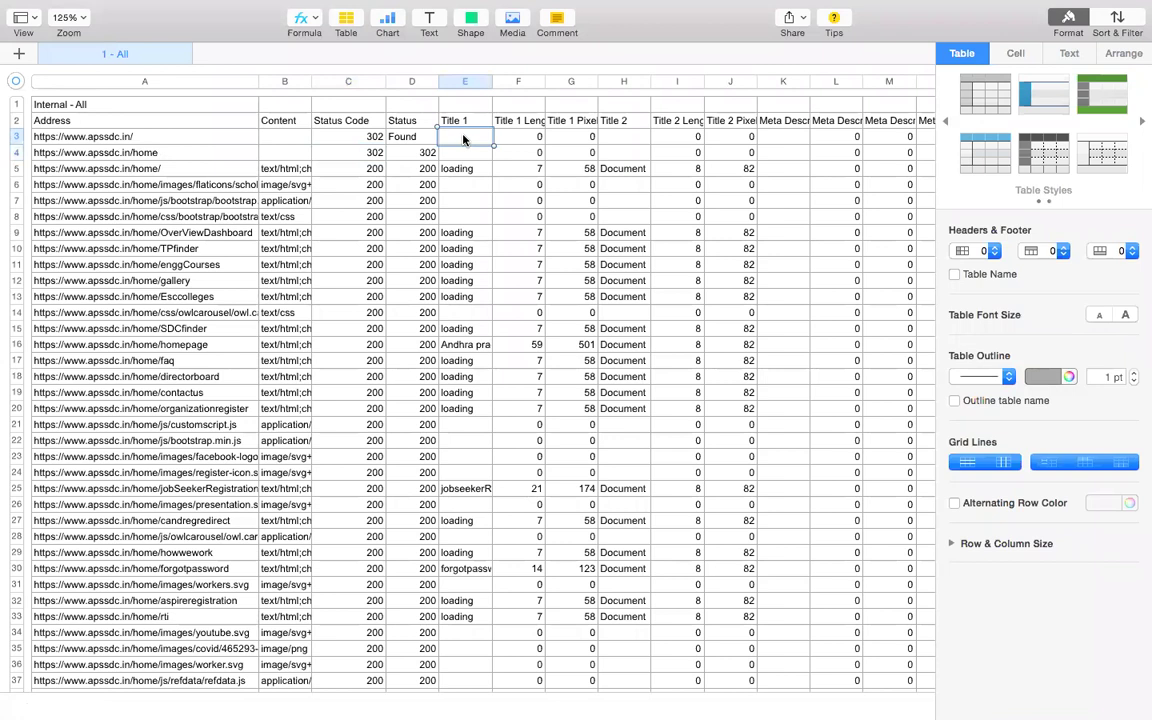
pyautogui.press('Right')
pyautogui.press('Right')
pyautogui.press('Right')
pyautogui.press('Right')
pyautogui.press('Right')
pyautogui.press('Right')
pyautogui.press('Right')
pyautogui.press('Right')
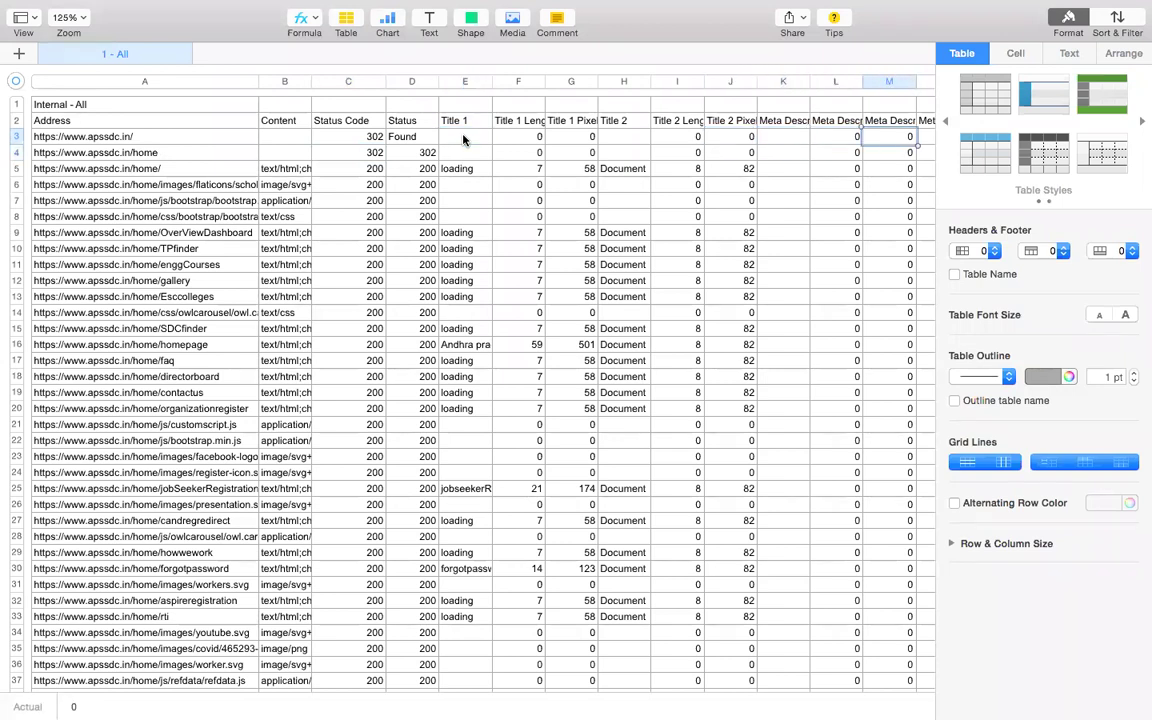
pyautogui.press('Right')
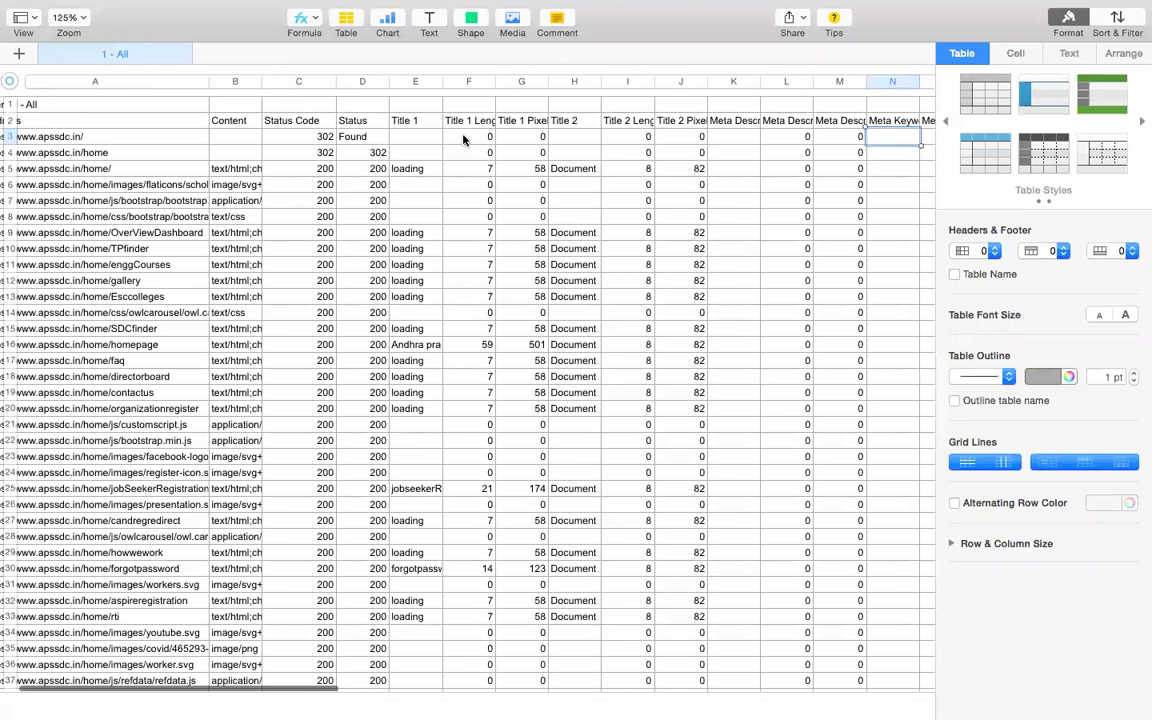
pyautogui.press('Right')
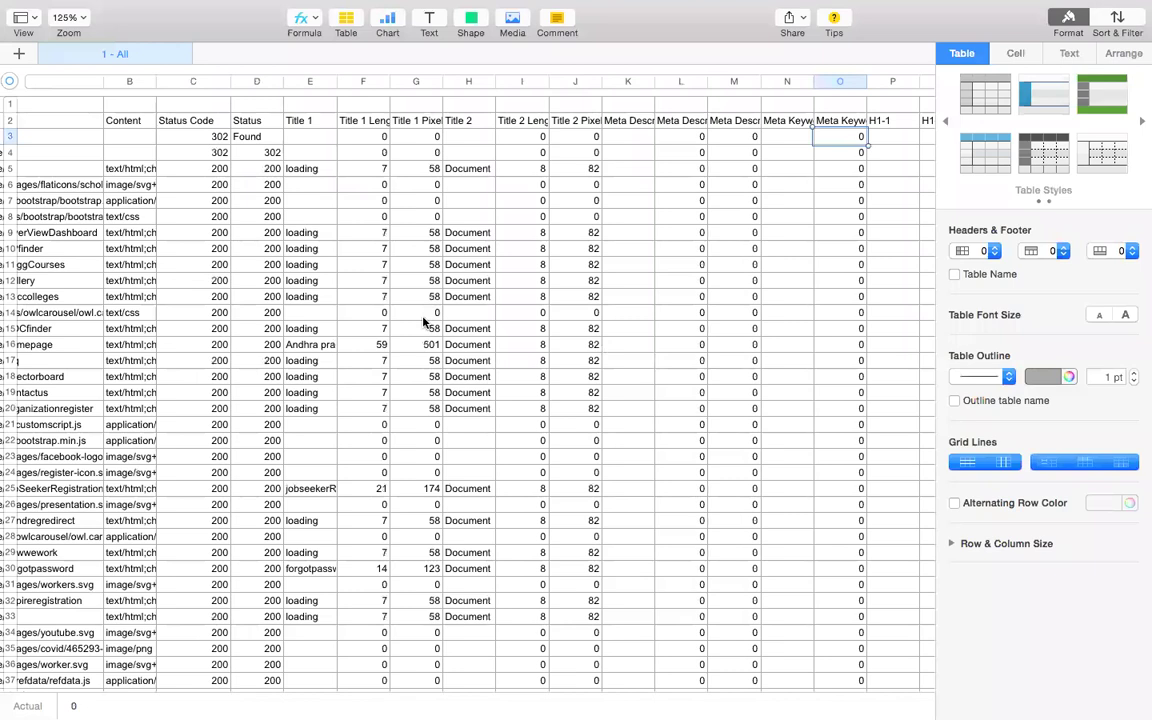
pyautogui.hotkey('alt', 'Left')
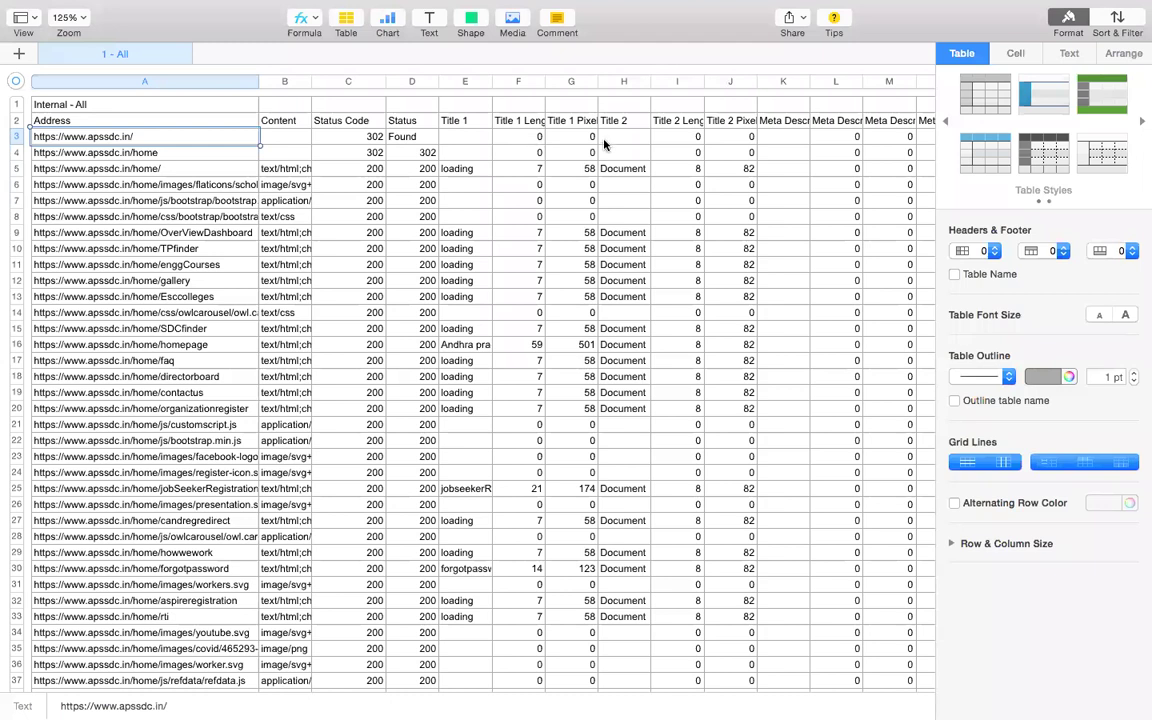
pyautogui.click(692, 140)
pyautogui.click(769, 141)
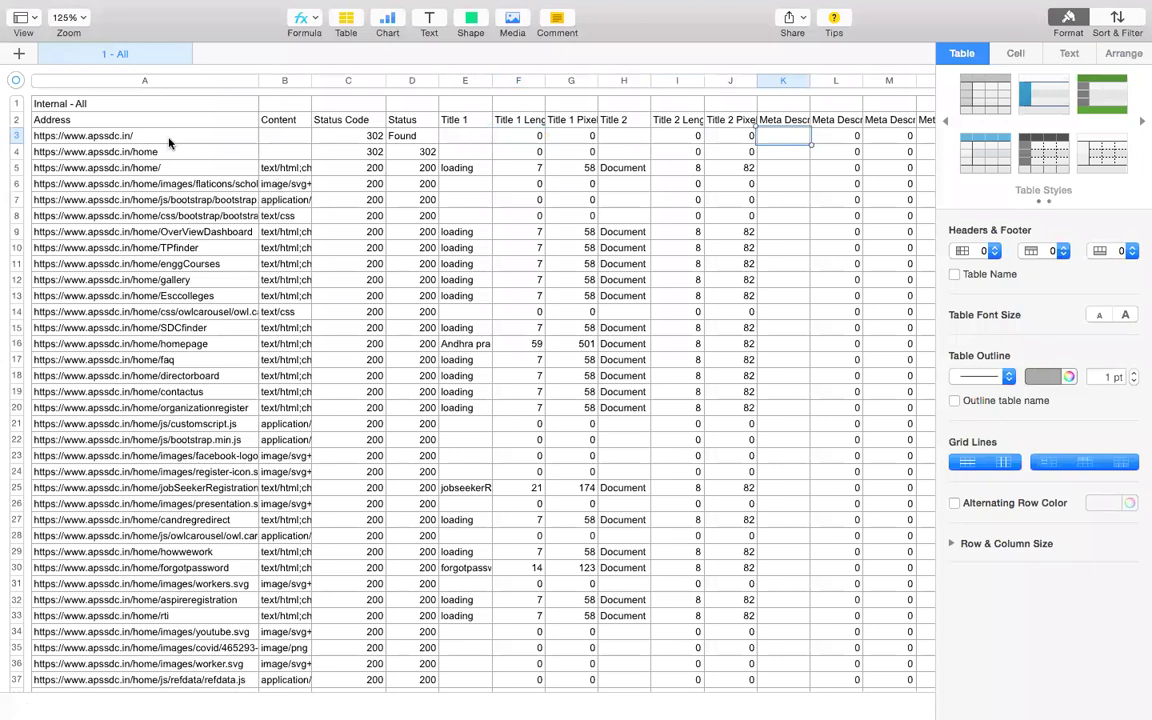
pyautogui.press('Down')
pyautogui.press('Down')
pyautogui.press('Left')
pyautogui.press('Left')
pyautogui.press('Left')
pyautogui.press('Left')
pyautogui.press('Left')
pyautogui.press('Left')
pyautogui.press('Left')
pyautogui.press('Left')
pyautogui.press('Left')
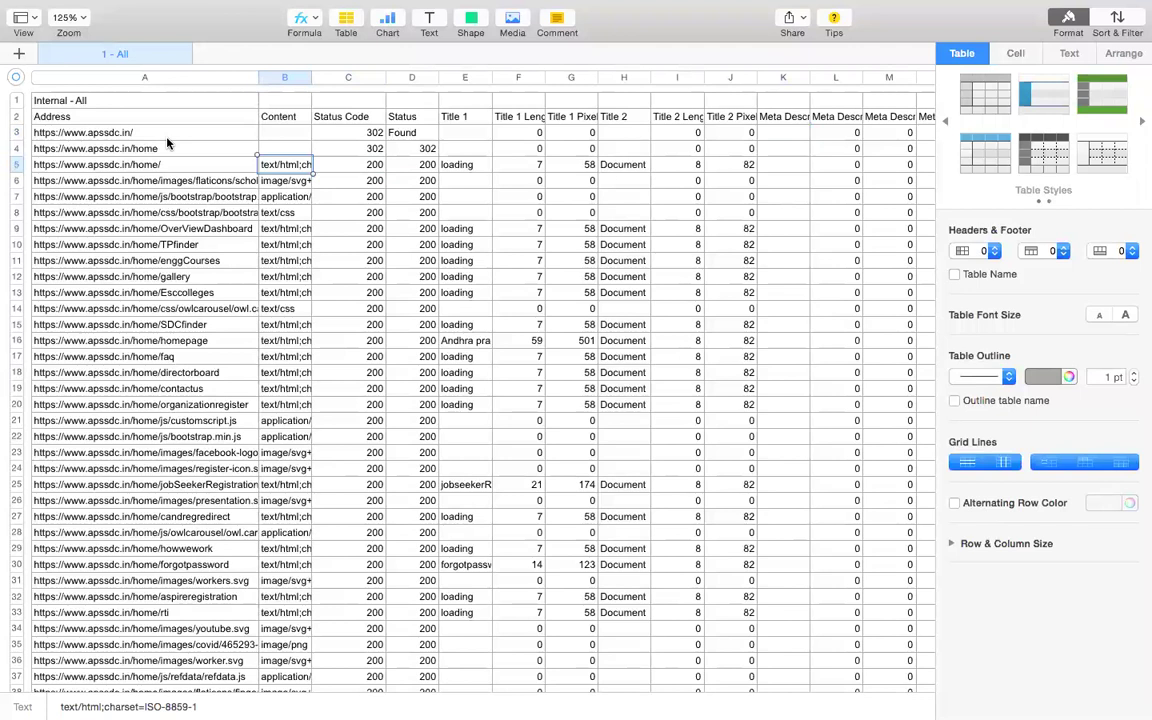
pyautogui.press('Left')
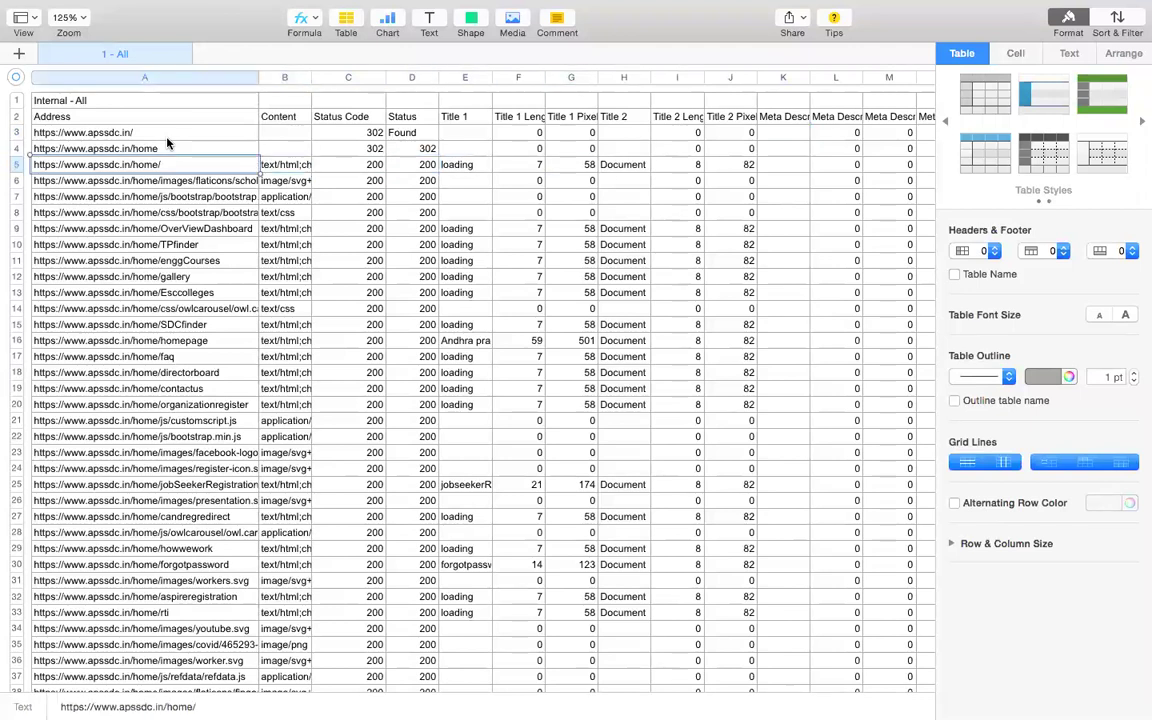
# Look down the Address column at the exported URLs as far as row 40
pyautogui.press('Down')
pyautogui.press('Down')
pyautogui.press('Down')
pyautogui.press('Down')
pyautogui.press('Down')
pyautogui.press('Down')
pyautogui.press('Down')
pyautogui.press('Down')
pyautogui.press('Down')
pyautogui.press('Down')
pyautogui.press('Down')
pyautogui.press('Down')
pyautogui.press('Down')
pyautogui.press('Down')
pyautogui.press('Down')
pyautogui.press('Down')
pyautogui.press('Down')
pyautogui.press('Down')
pyautogui.press('Down')
pyautogui.press('Down')
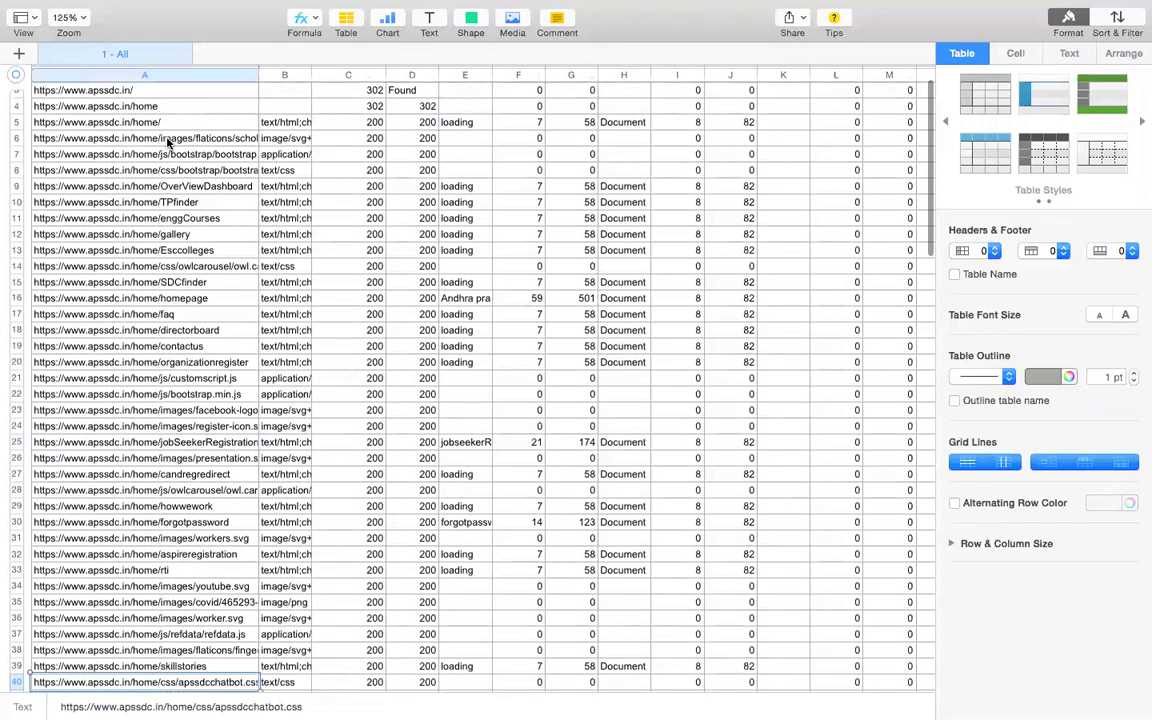
# Look further down the Address column at the exported URLs, from row 40 past row 46
pyautogui.press('Down')
pyautogui.press('Down')
pyautogui.press('Down')
pyautogui.press('Down')
pyautogui.press('Down')
pyautogui.press('Down')
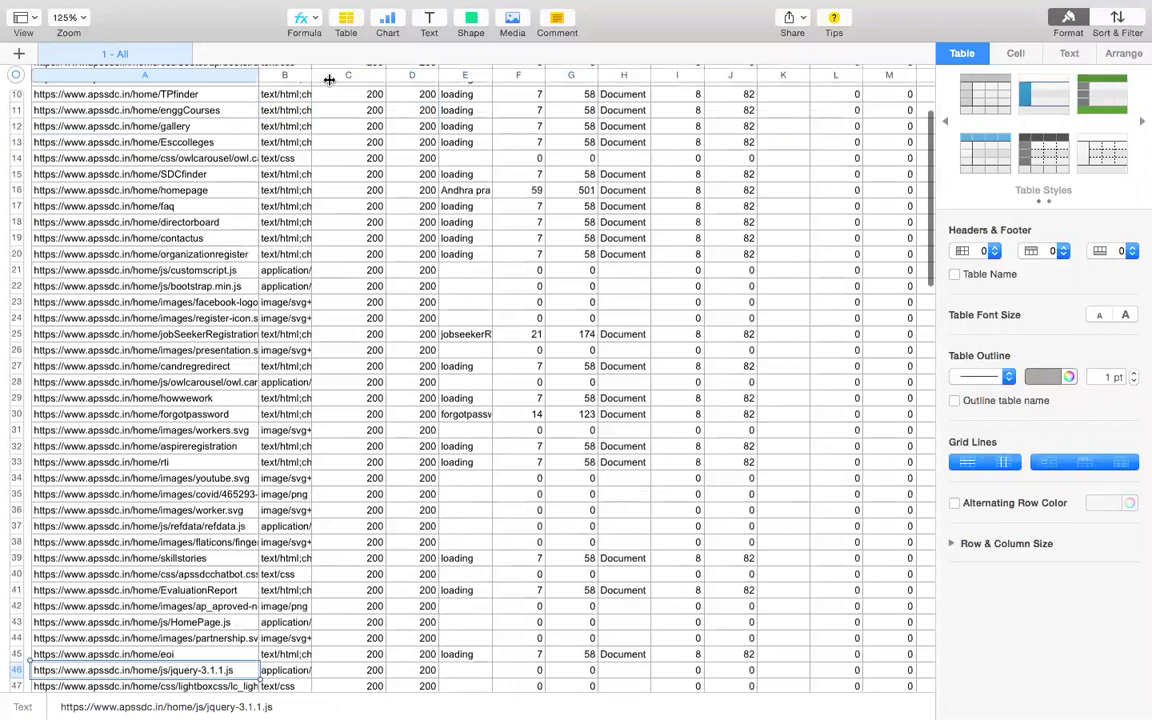
pyautogui.press('pagedown')
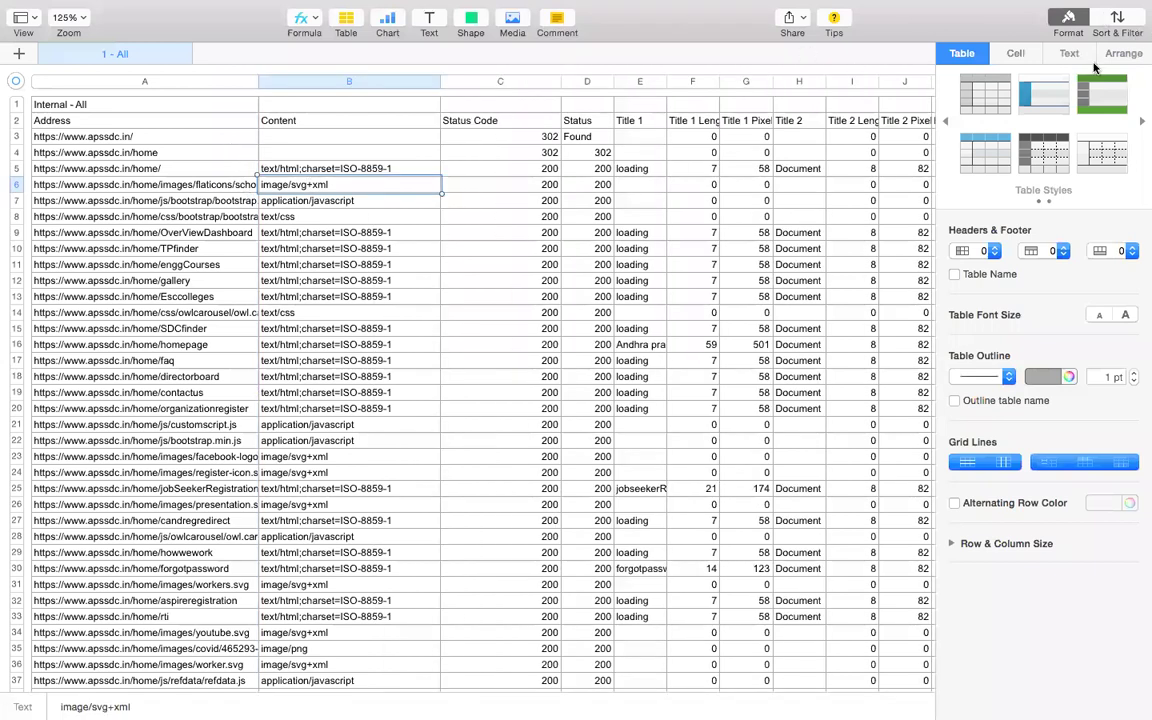
pyautogui.press('Left')
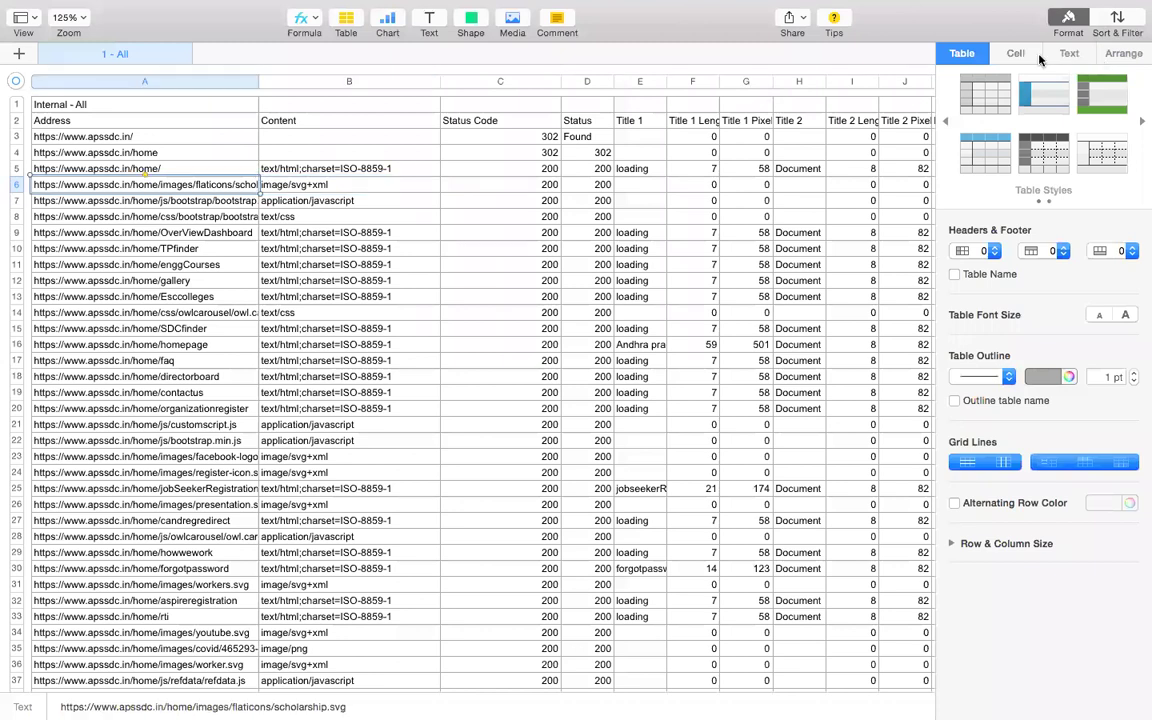
pyautogui.press('super+Tab')
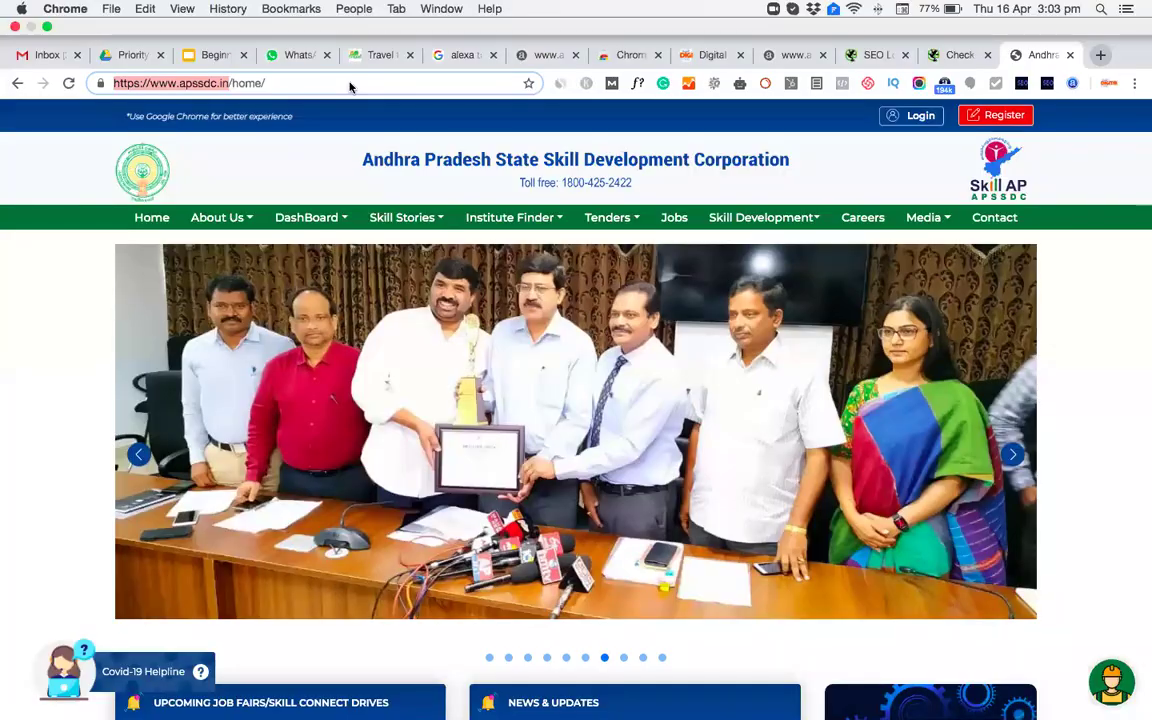
pyautogui.press('super+t')
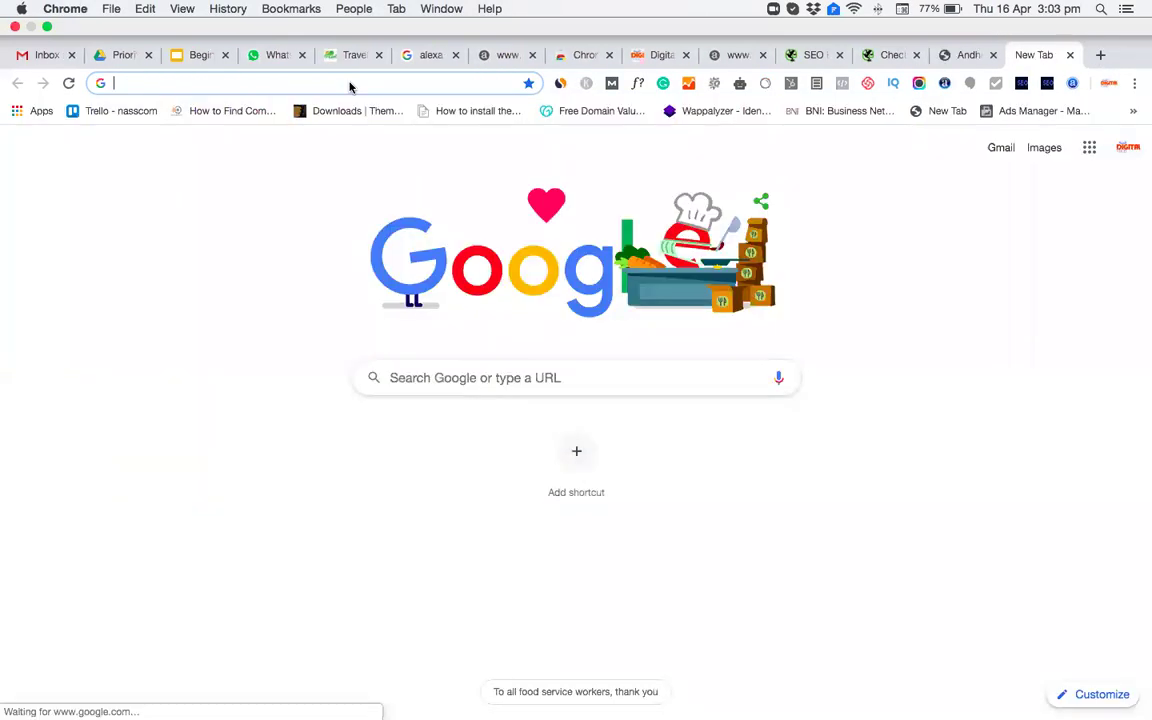
pyautogui.write('https://www.apssdc.in/home/images/flaticons/scholarship.svg')
pyautogui.press('Return')
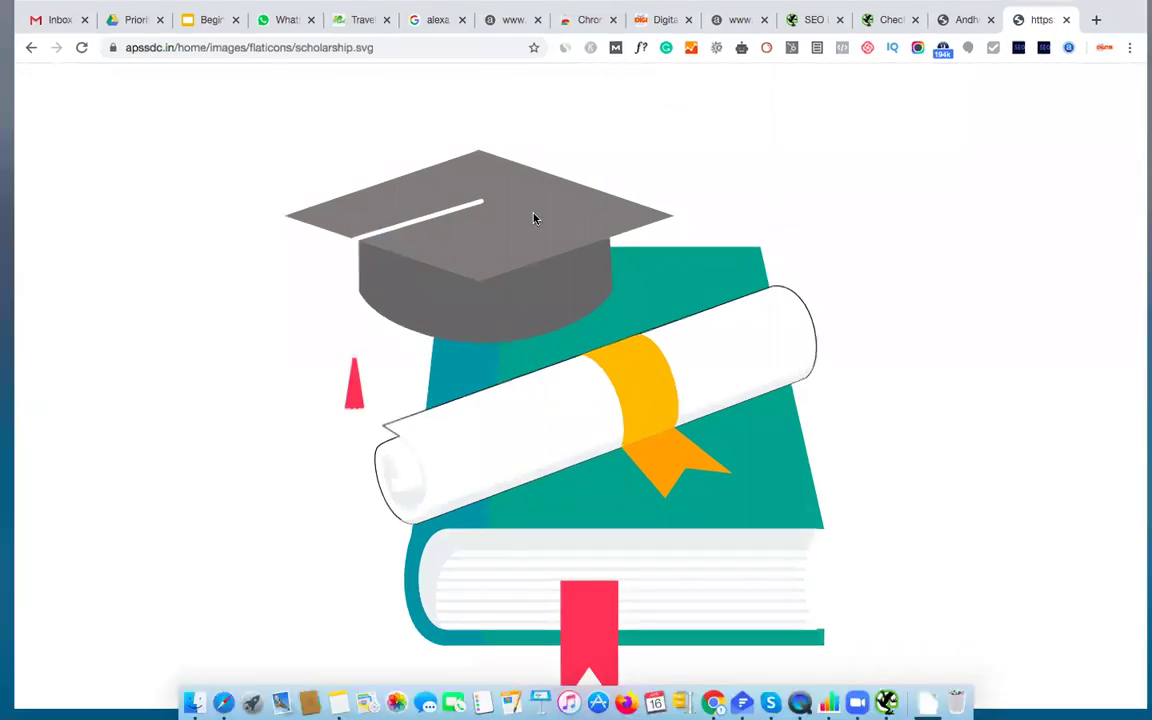
# Return to the exported Numbers sheet and look down the Address and Content columns as far as row 86
pyautogui.hotkey('ctrl', 'Up')
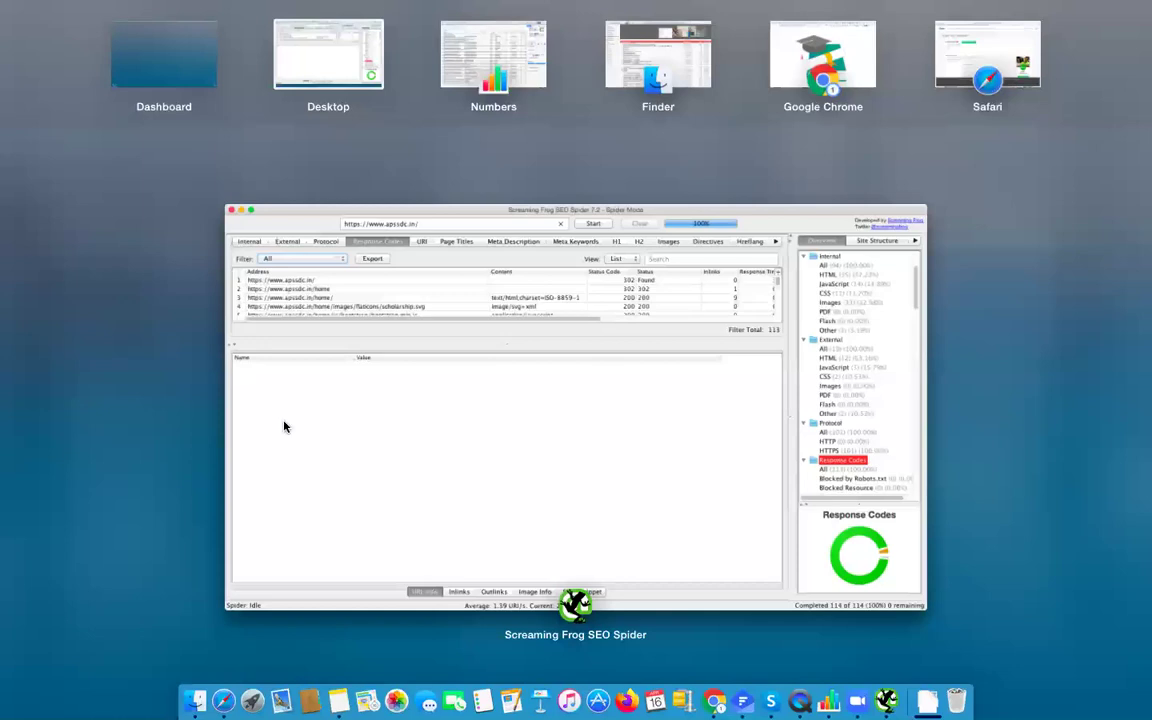
pyautogui.hotkey('ctrl', 'Right')
pyautogui.scroll(-1, 463, 272)
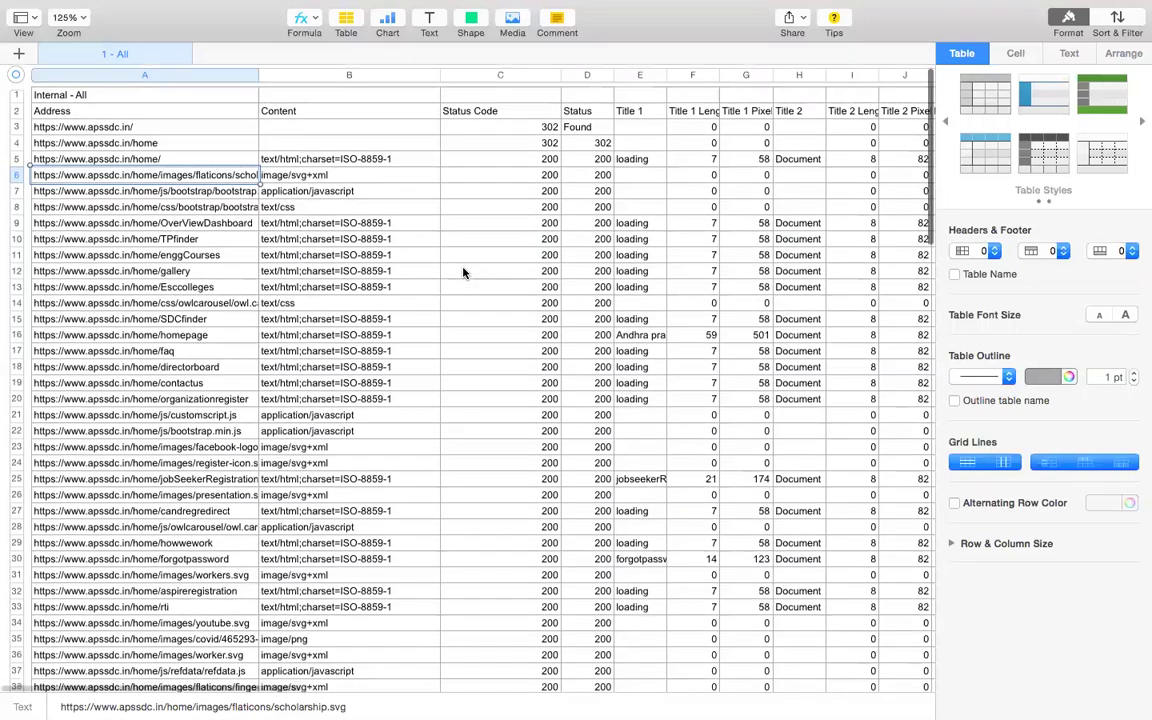
pyautogui.scroll(-3, 463, 272)
pyautogui.scroll(-5, 463, 272)
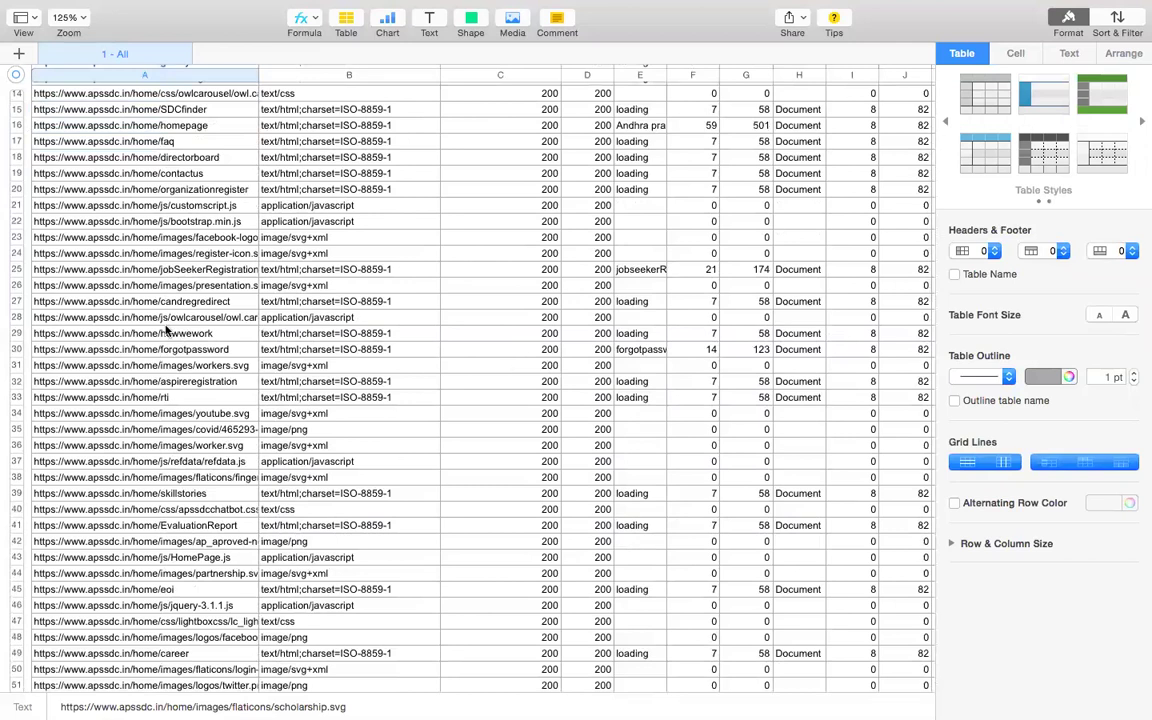
pyautogui.scroll(-10, 166, 330)
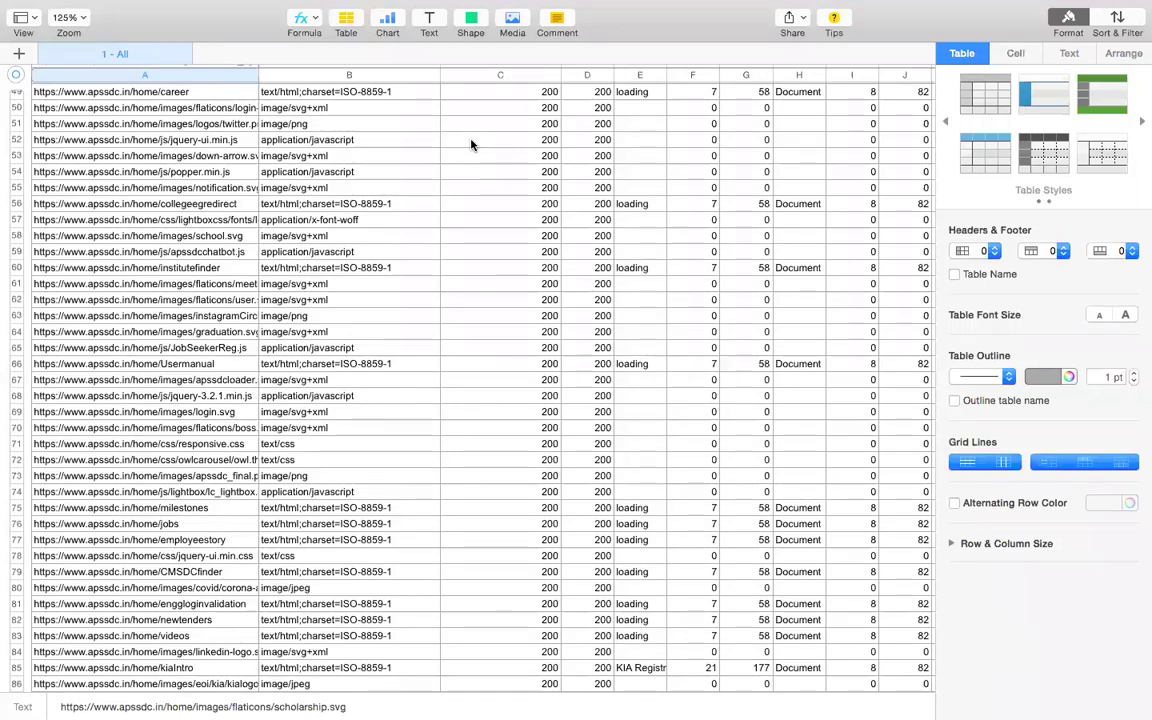
# Examine the sheet's columns from Status Code across the titles, meta data and headings to Inlinks, Outlinks and Hash
pyautogui.scroll(15, 471, 145)
pyautogui.hscroll(5, 471, 145)
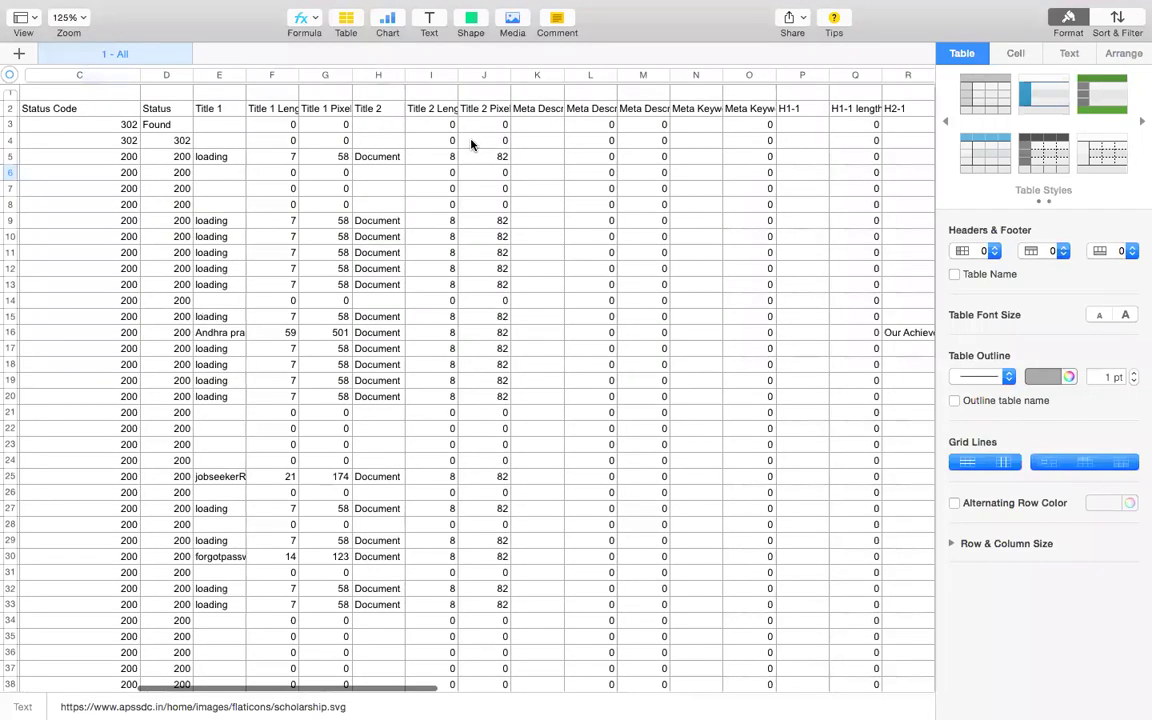
pyautogui.hscroll(10, 471, 145)
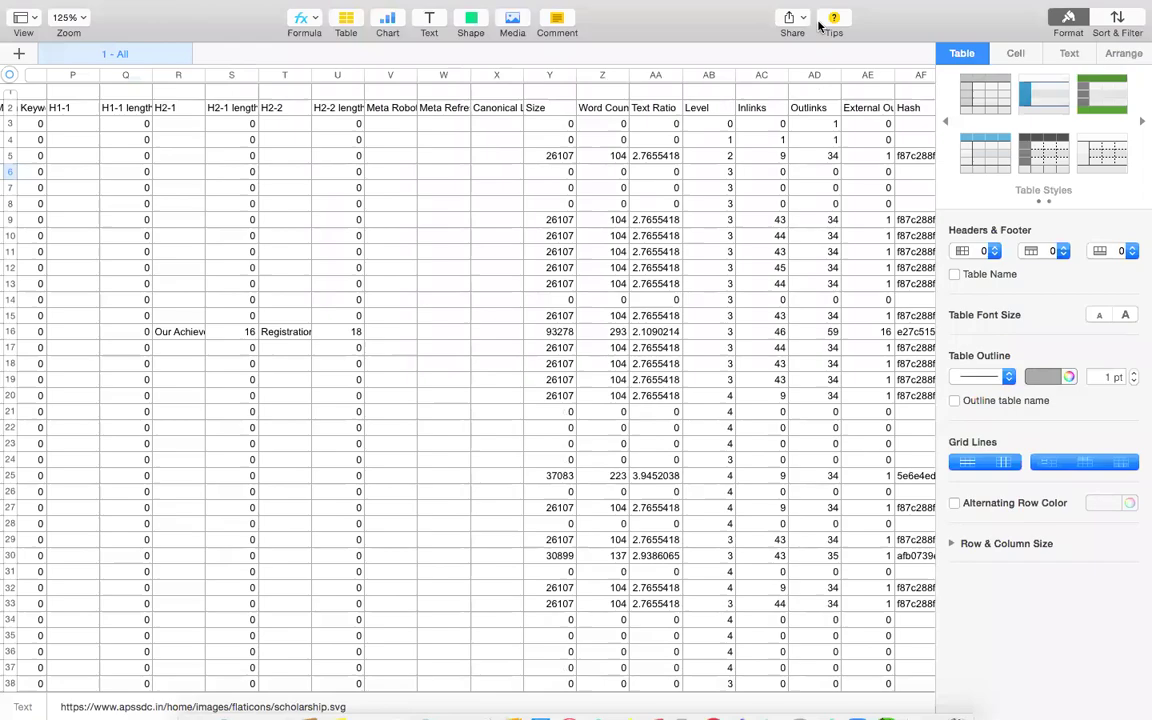
pyautogui.hotkey('ctrl', 'Up')
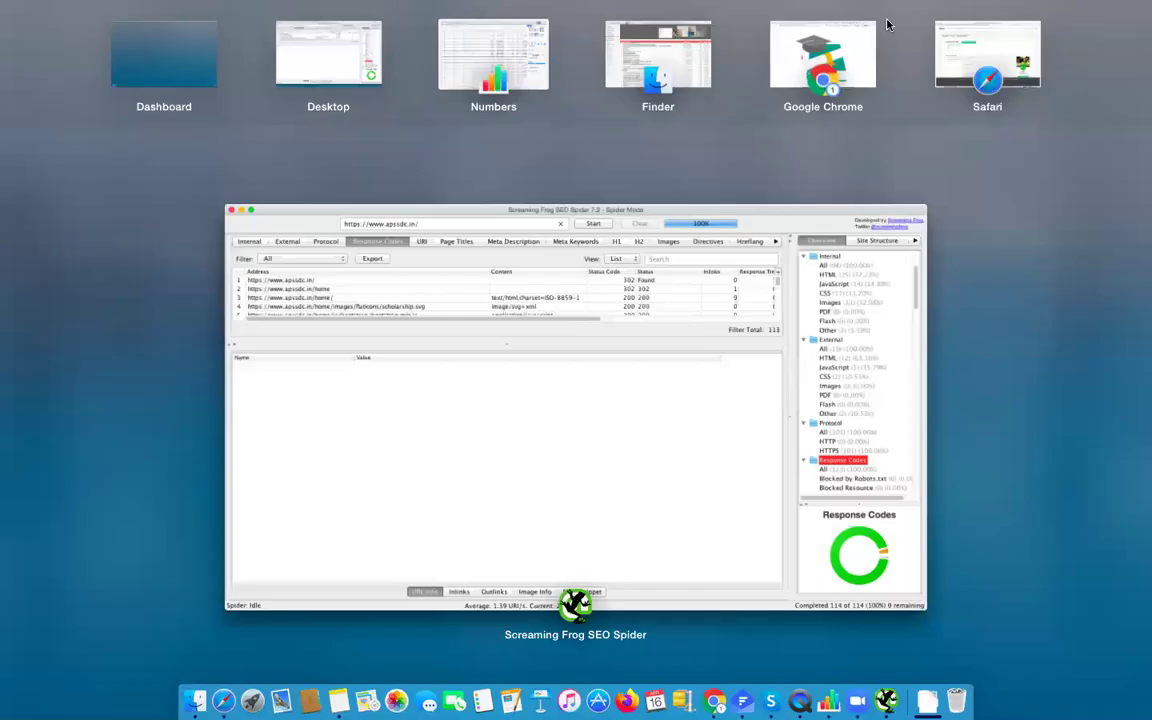
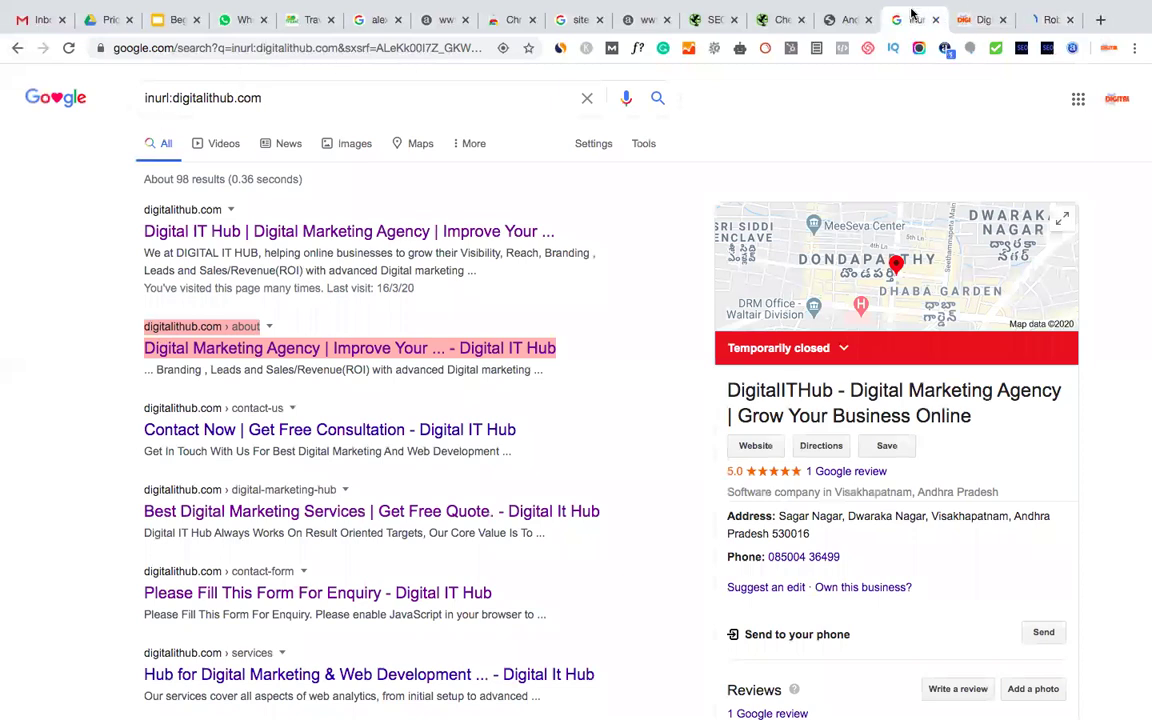
# Search for robots.txt in Chrome's last tab and read the Search Console Help introduction to robots.txt files
pyautogui.hotkey('ctrl', 'Tab')
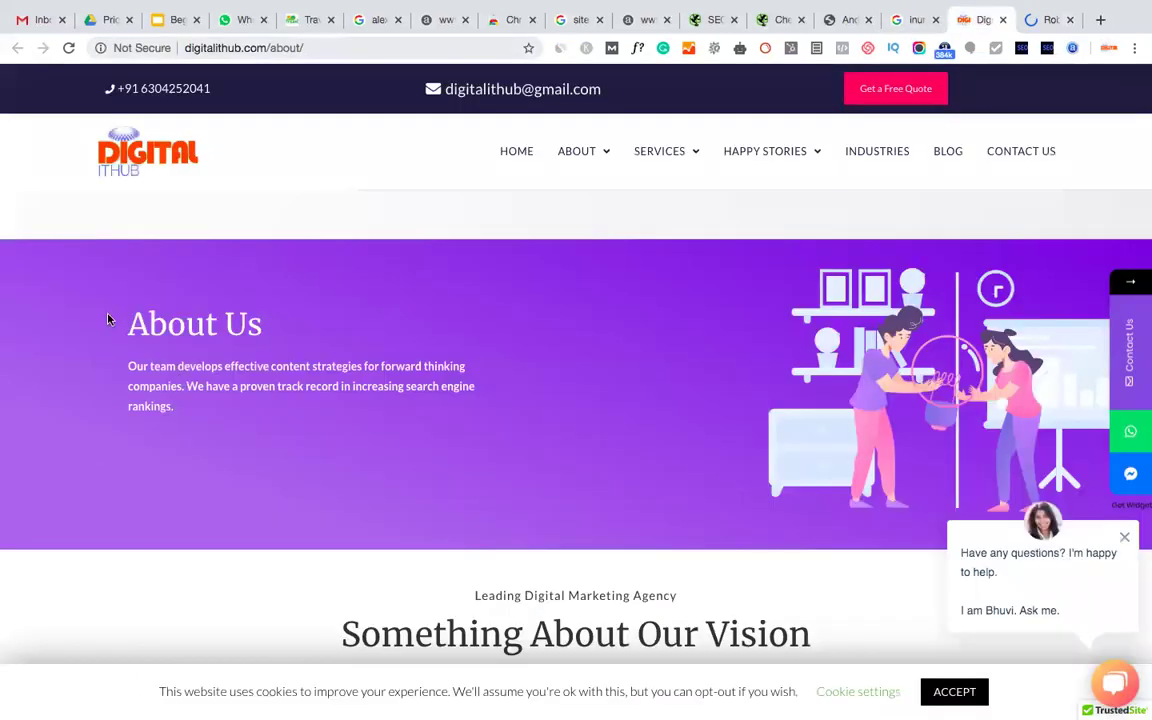
pyautogui.hotkey('ctrl', 'shift', 'Tab')
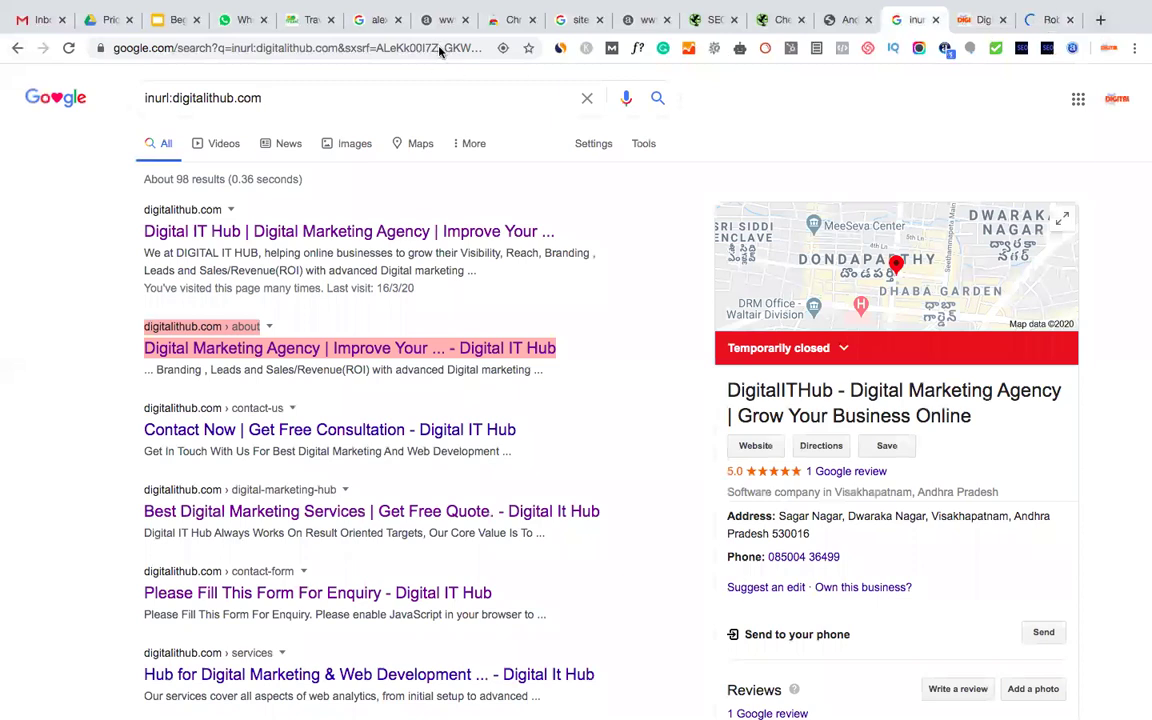
pyautogui.hotkey('ctrl', 'Tab')
pyautogui.hotkey('ctrl', 'Tab')
pyautogui.write('robots.')
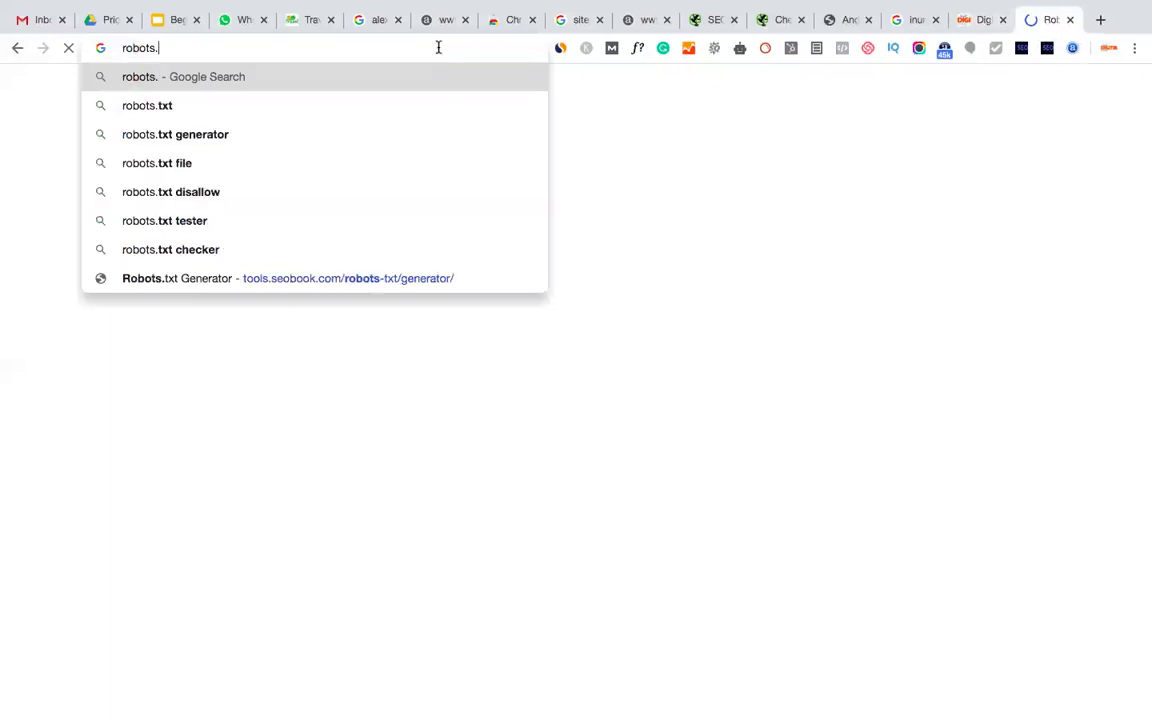
pyautogui.press('Down')
pyautogui.press('Return')
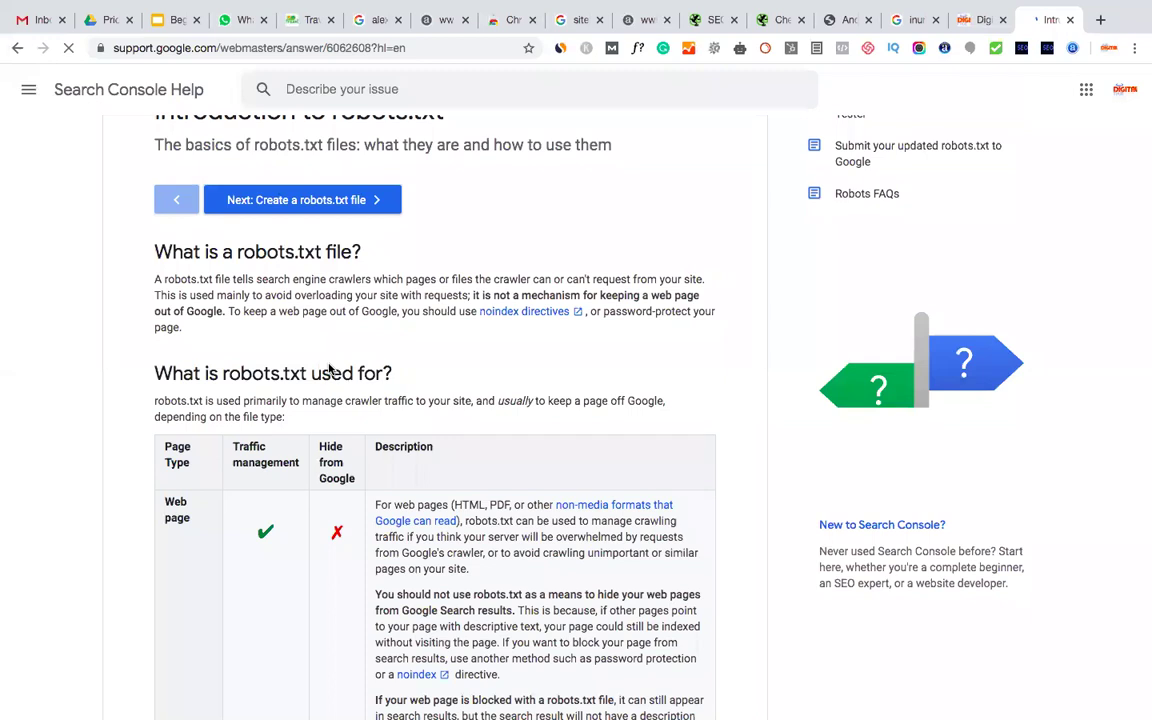
pyautogui.scroll(-3, 327, 365)
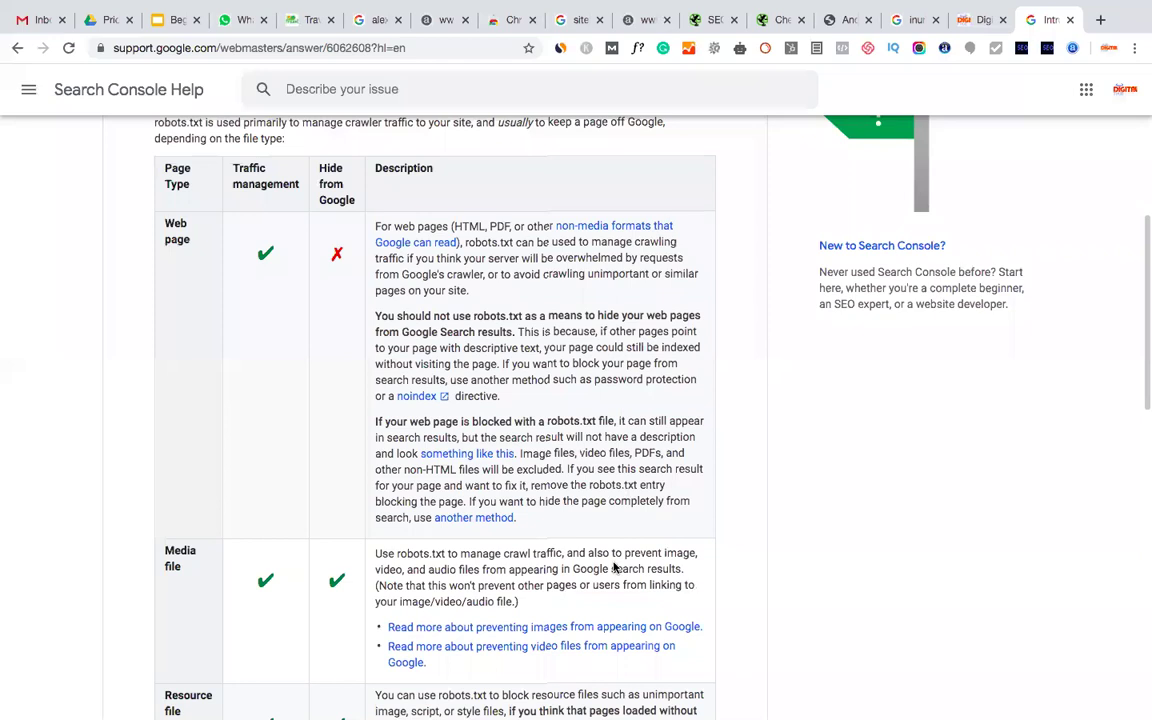
pyautogui.scroll(-1, 614, 567)
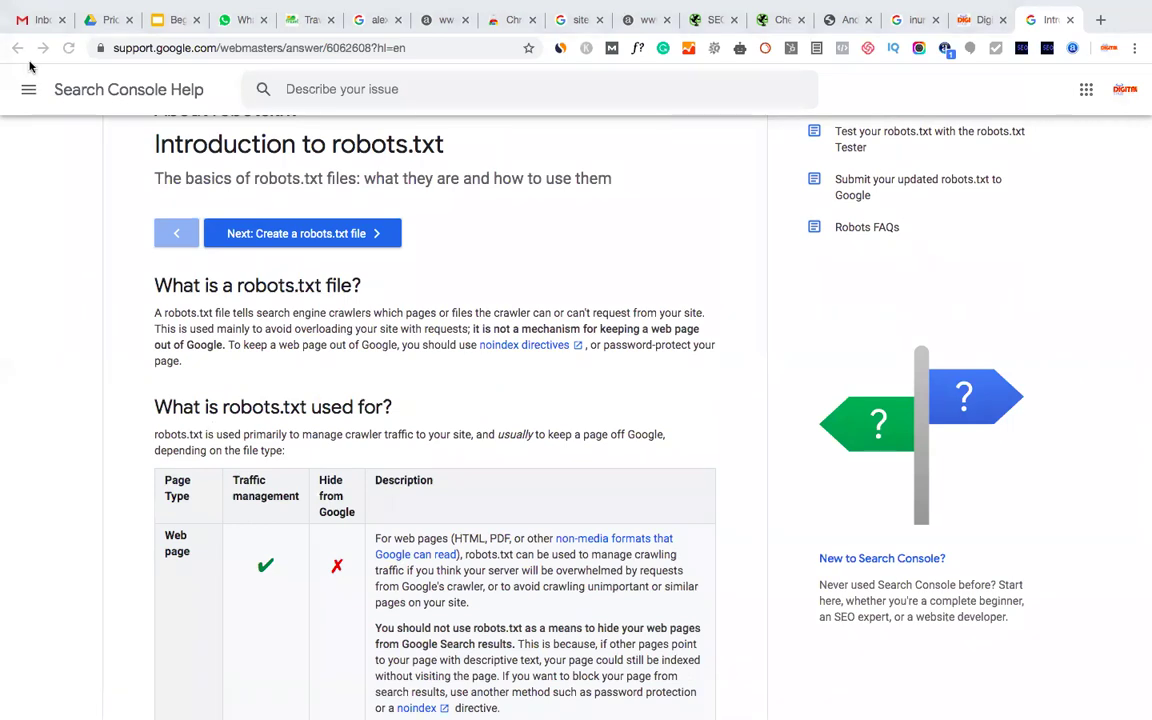
# Open apssdc.online in a new browser tab
pyautogui.click(975, 27)
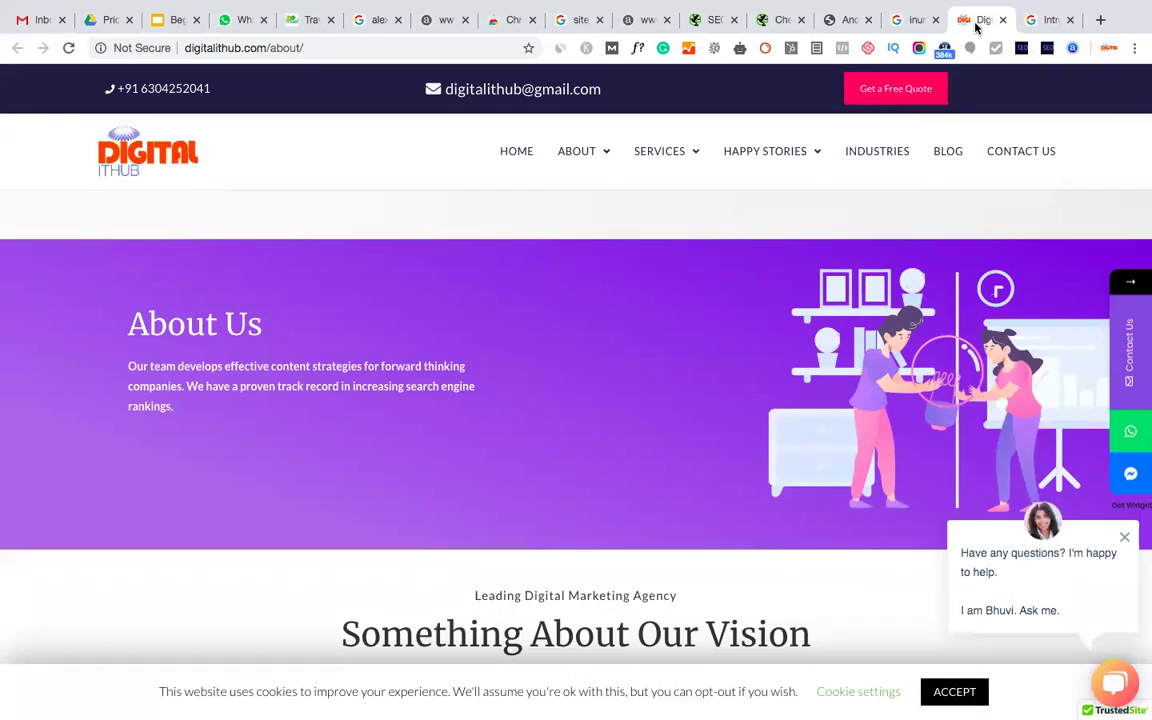
pyautogui.click(1099, 20)
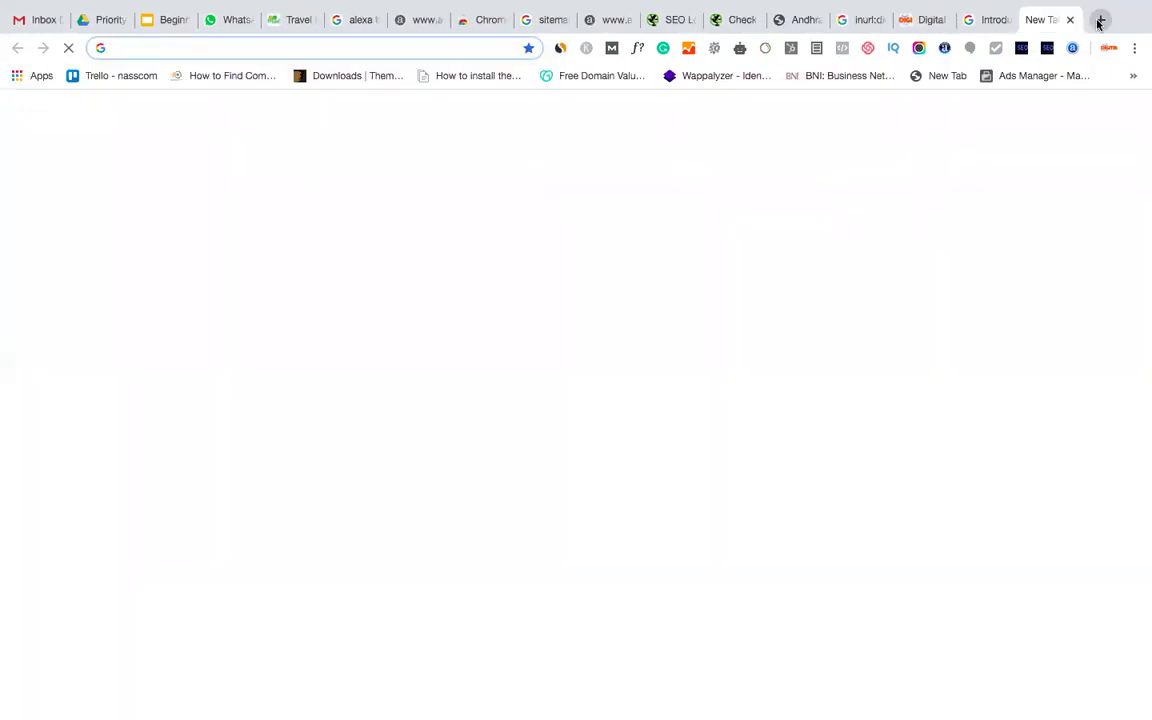
pyautogui.write('ap')
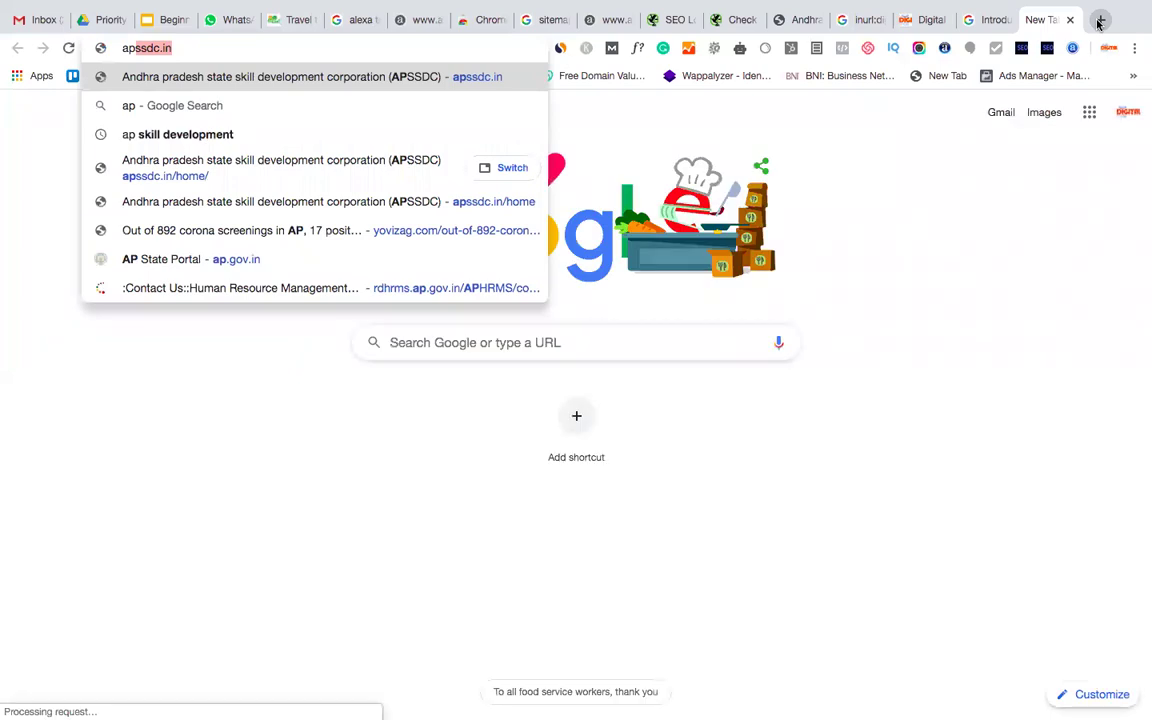
pyautogui.write('ssdc.i')
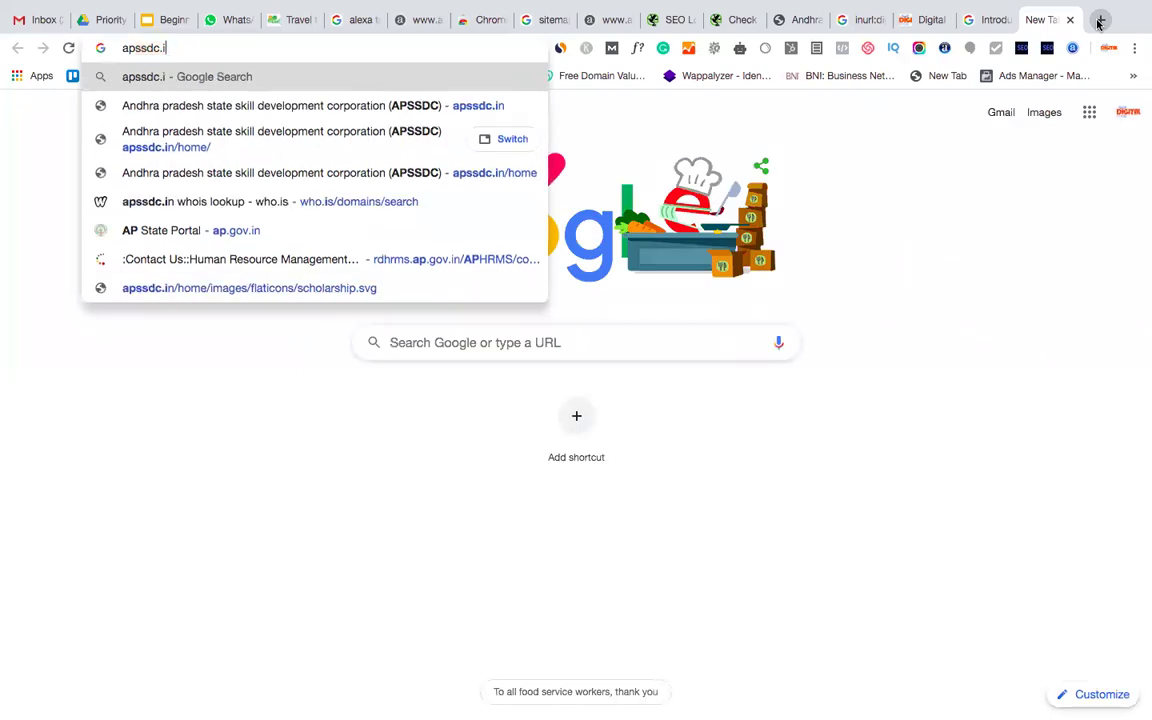
pyautogui.press('BackSpace')
pyautogui.press('BackSpace')
pyautogui.write('.onli')
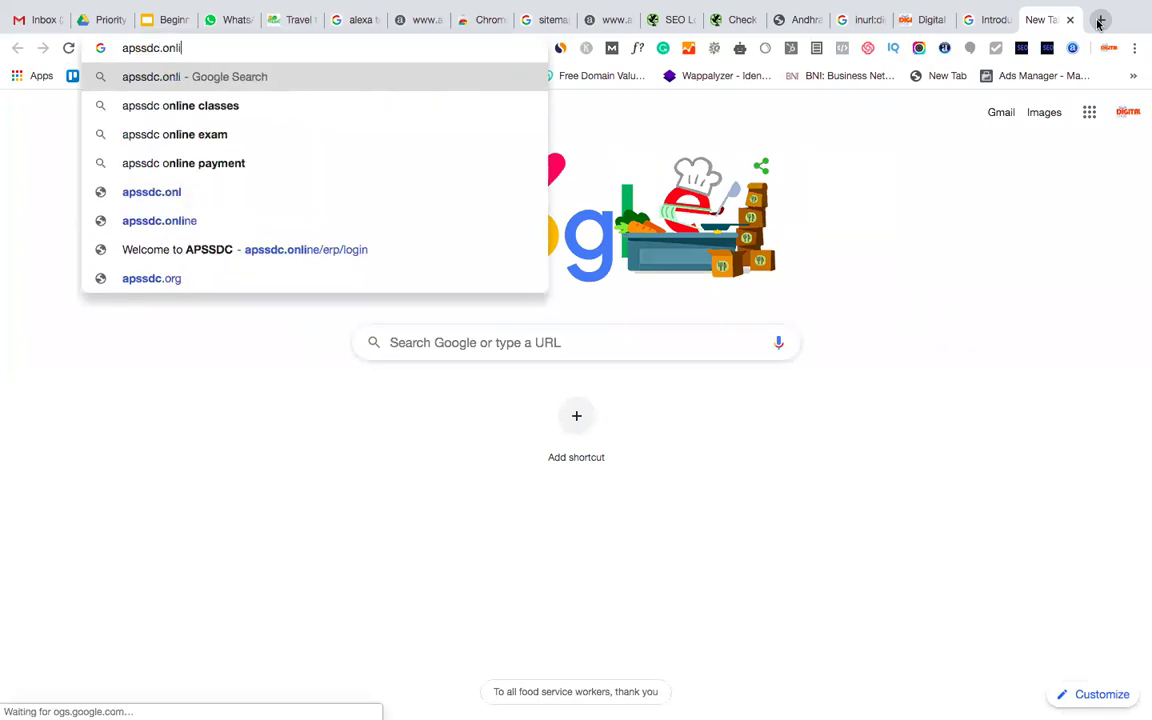
pyautogui.write('ne')
pyautogui.press('Return')
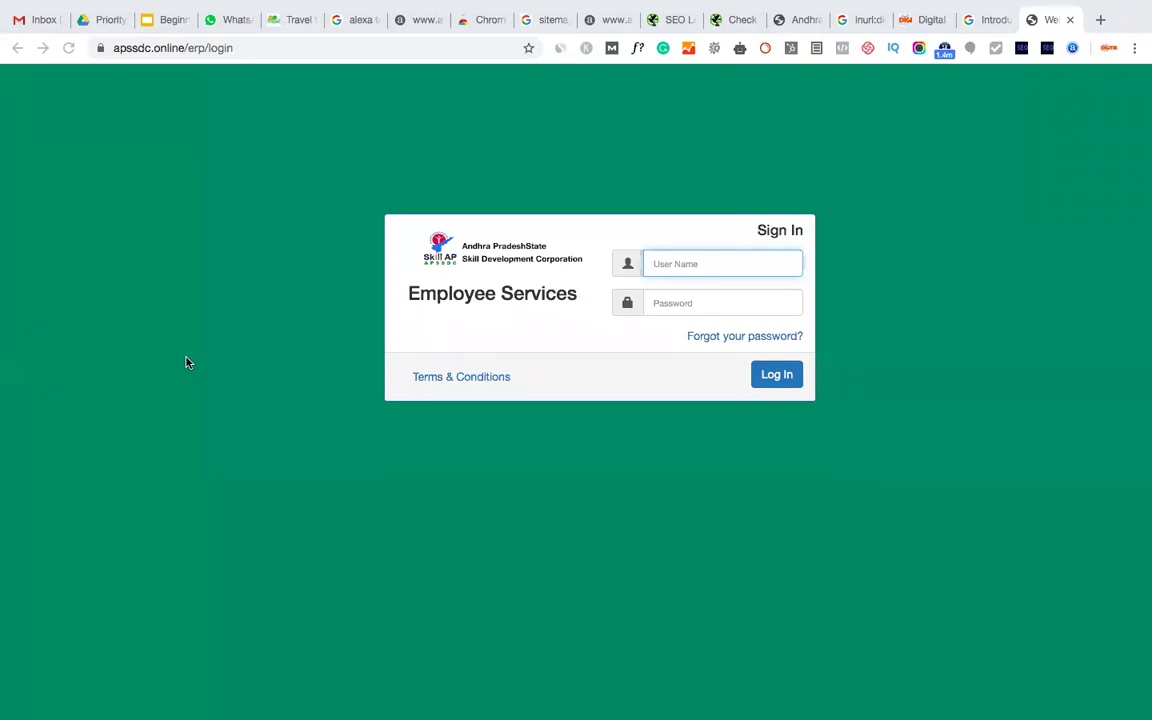
# Search Google for "robots.txt sample" in the tab holding the Search Console Help article
pyautogui.click(862, 24)
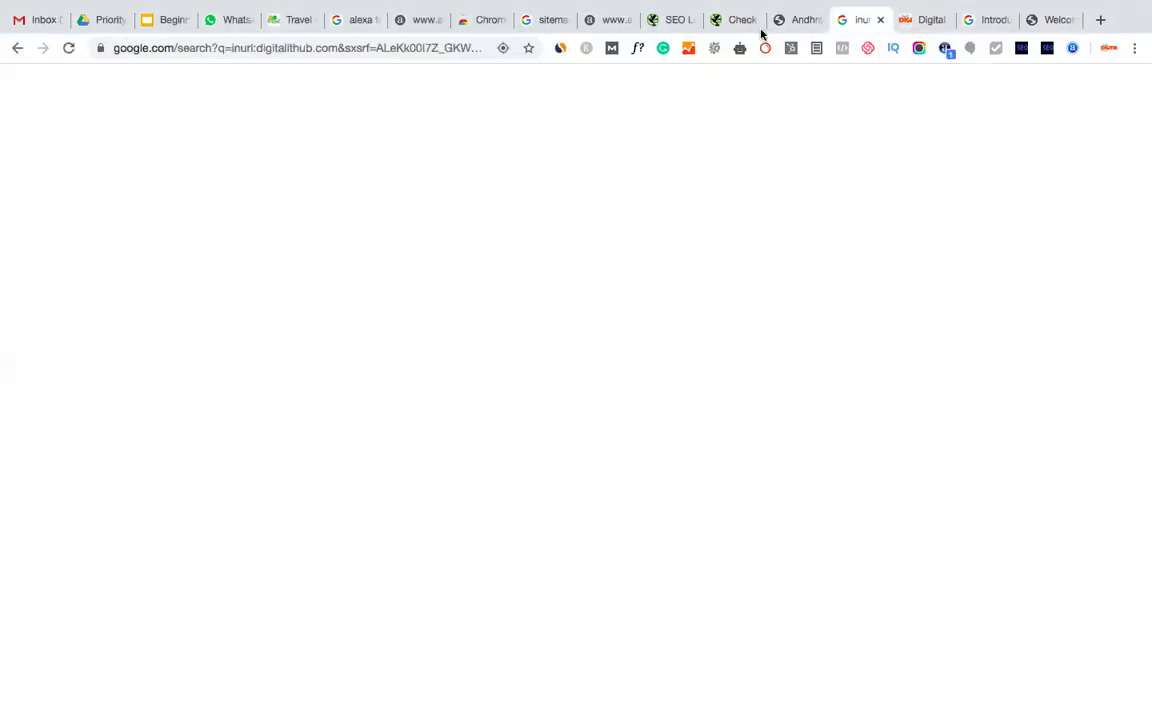
pyautogui.click(1050, 20)
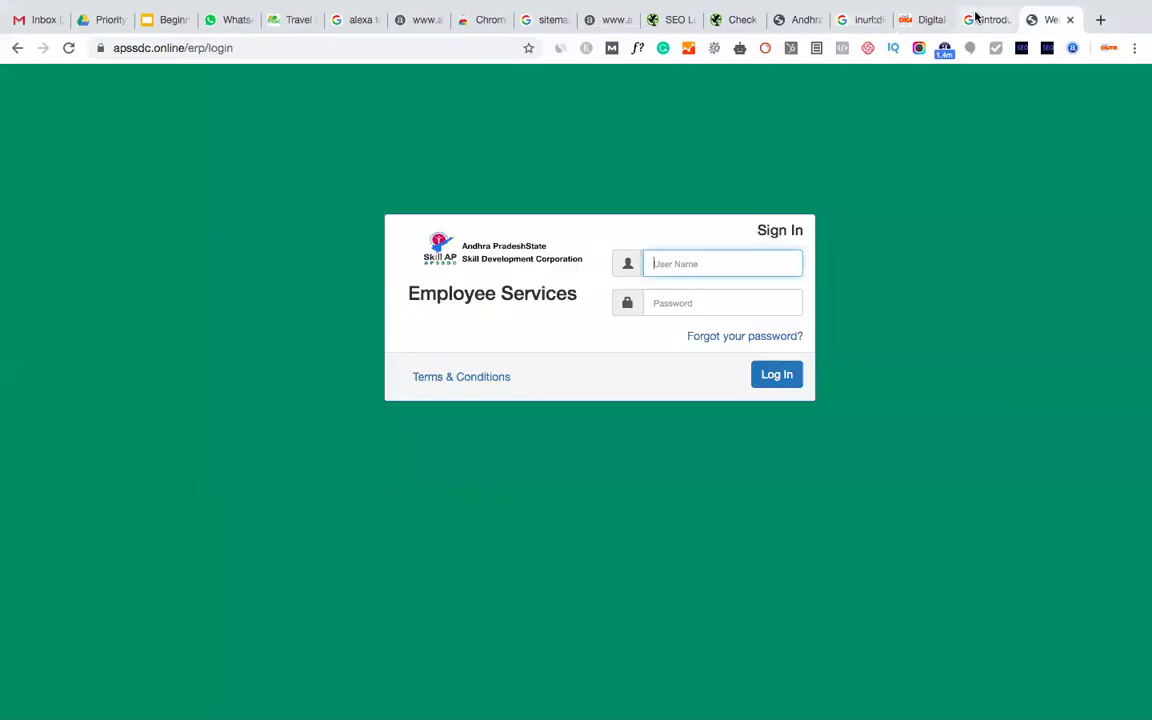
pyautogui.click(990, 20)
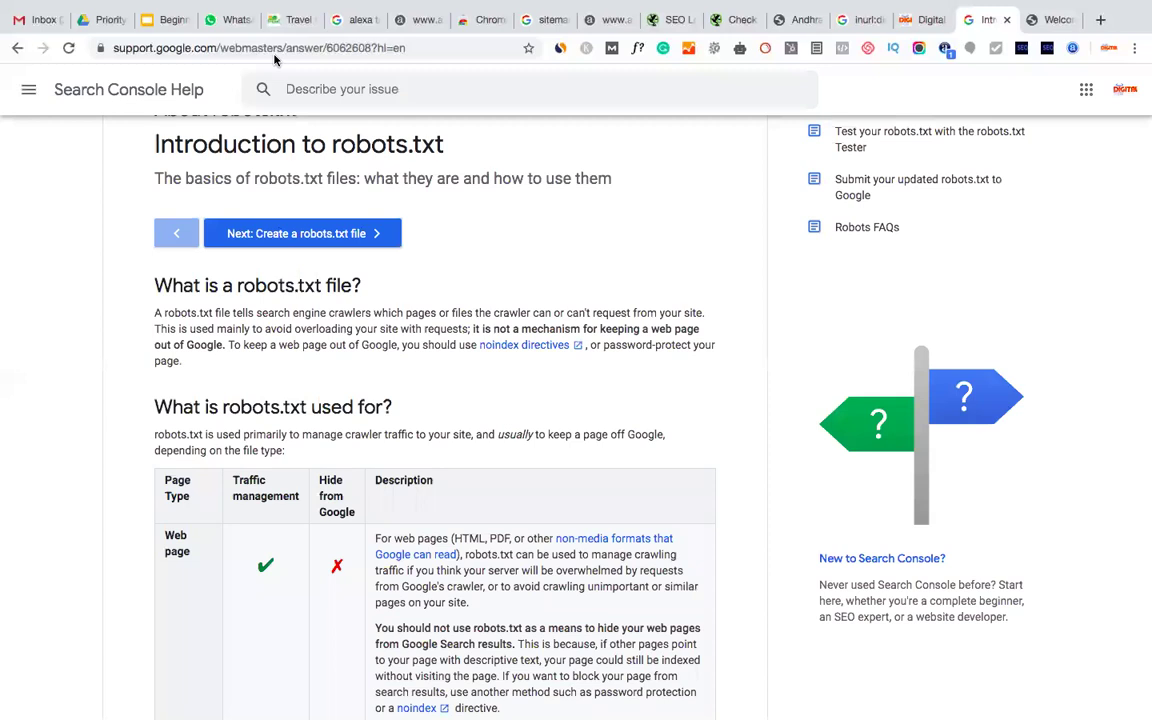
pyautogui.click(270, 52)
pyautogui.write('robot')
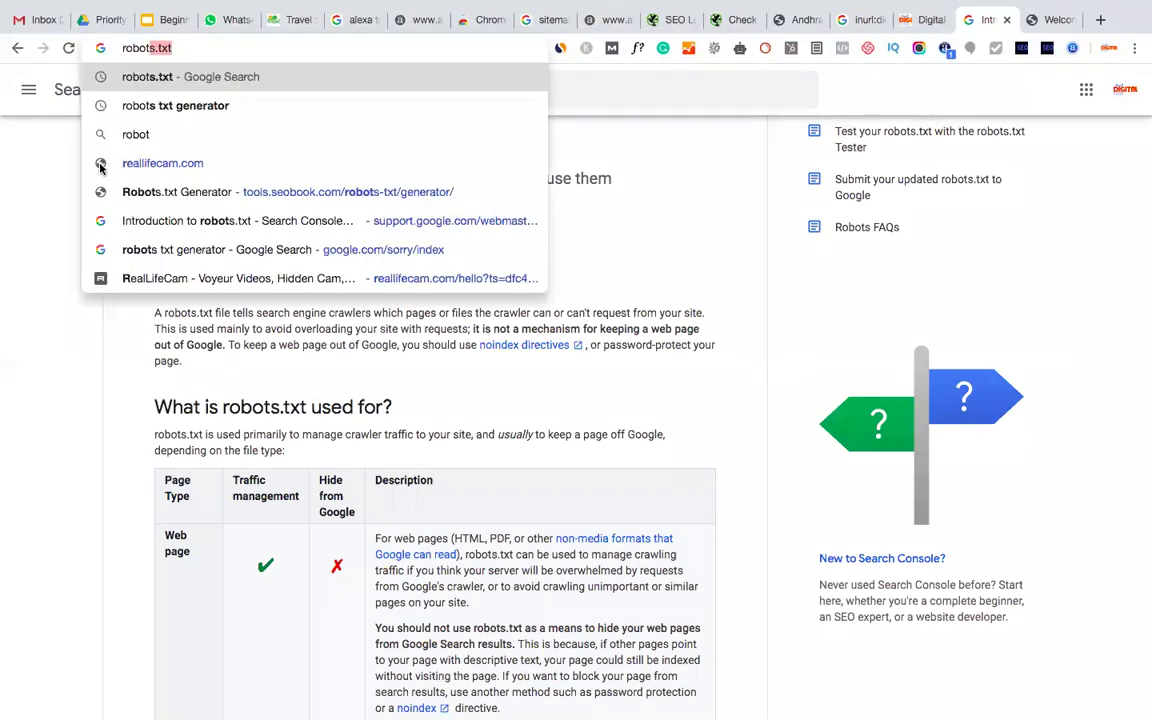
pyautogui.write(' sample')
pyautogui.press('Return')
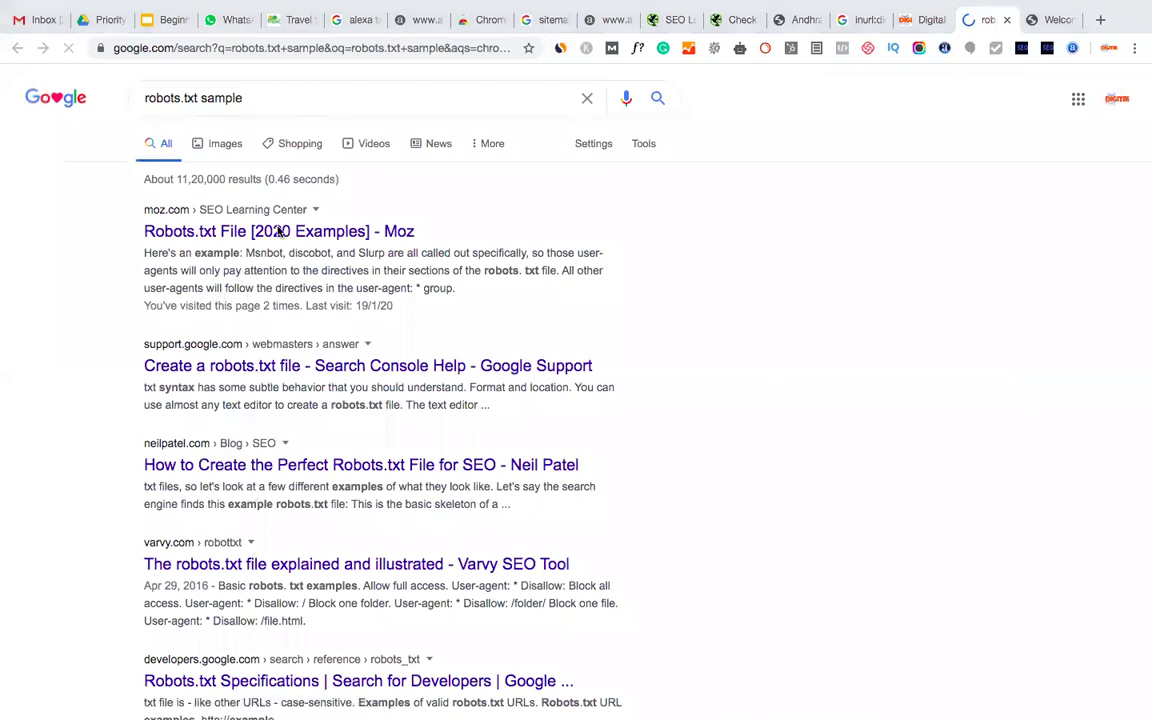
# Open the Moz Robots.txt article from the search results and look through its basic format and user-agent examples
pyautogui.scroll(-3, 279, 232)
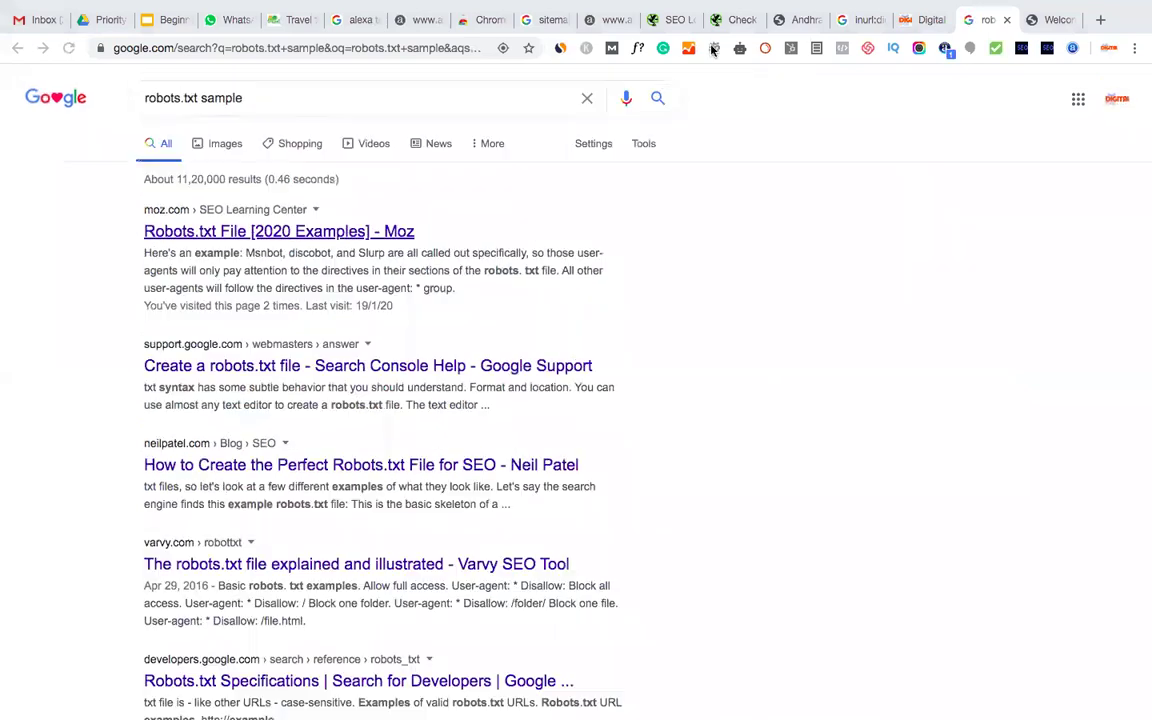
pyautogui.click(558, 283)
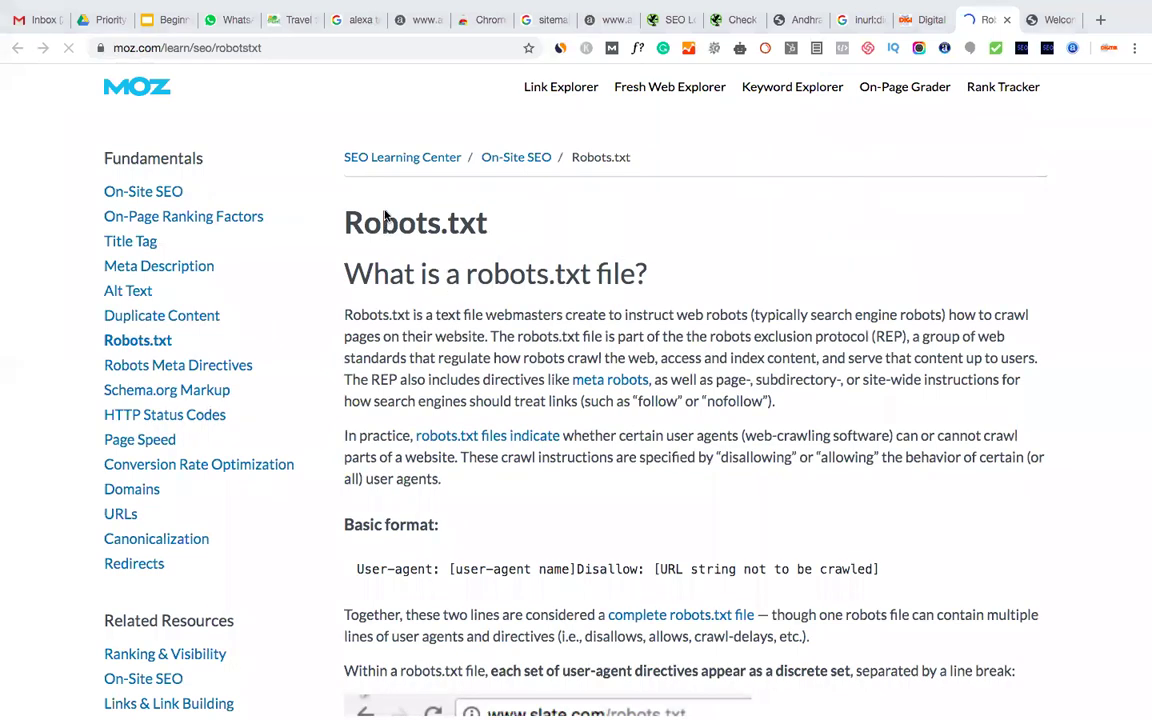
pyautogui.scroll(-5, 385, 215)
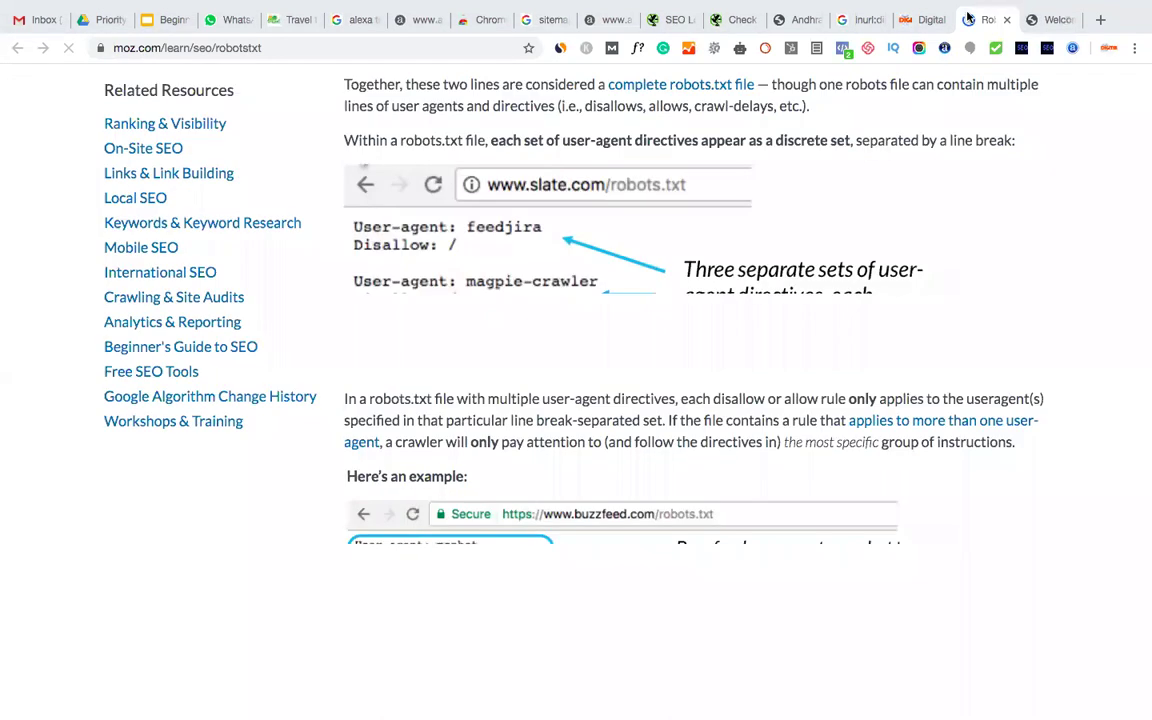
# Open digitalithub.com/robots.txt in the tab showing the Digital IT Hub About page
pyautogui.hotkey('ctrl', 'shift', 'Tab')
pyautogui.click(306, 52)
pyautogui.press('BackSpace')
pyautogui.press('BackSpace')
pyautogui.press('BackSpace')
pyautogui.press('BackSpace')
pyautogui.press('BackSpace')
pyautogui.press('BackSpace')
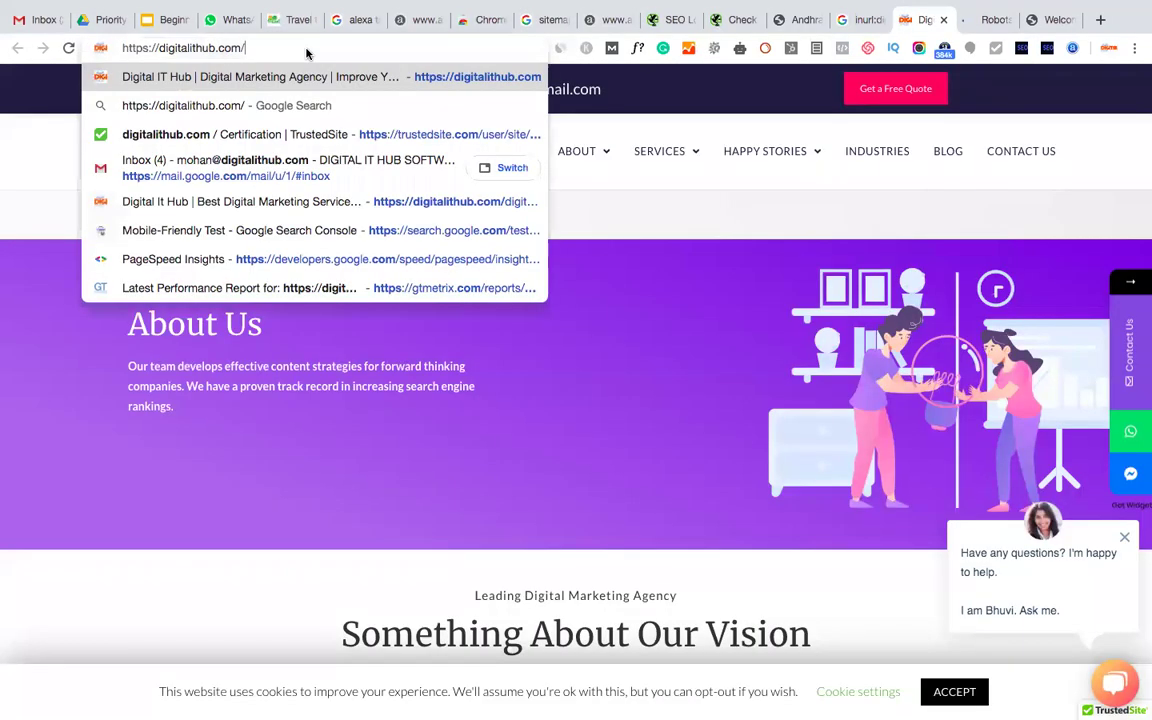
pyautogui.write('robot')
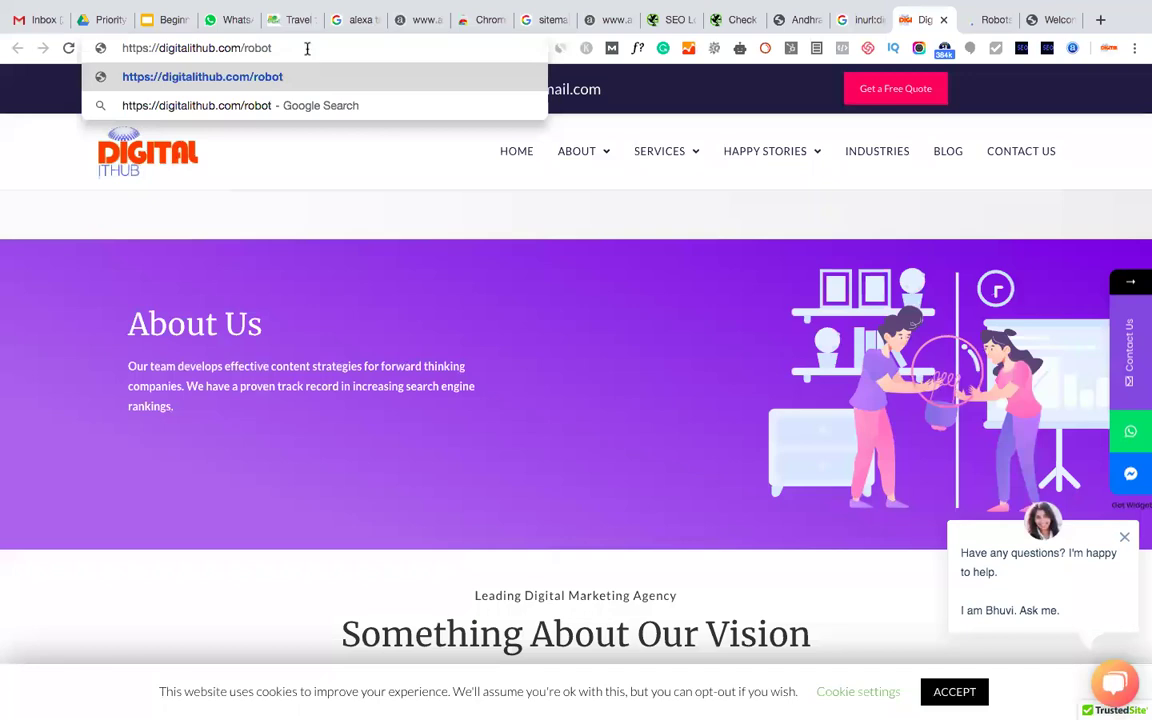
pyautogui.write('s.tc')
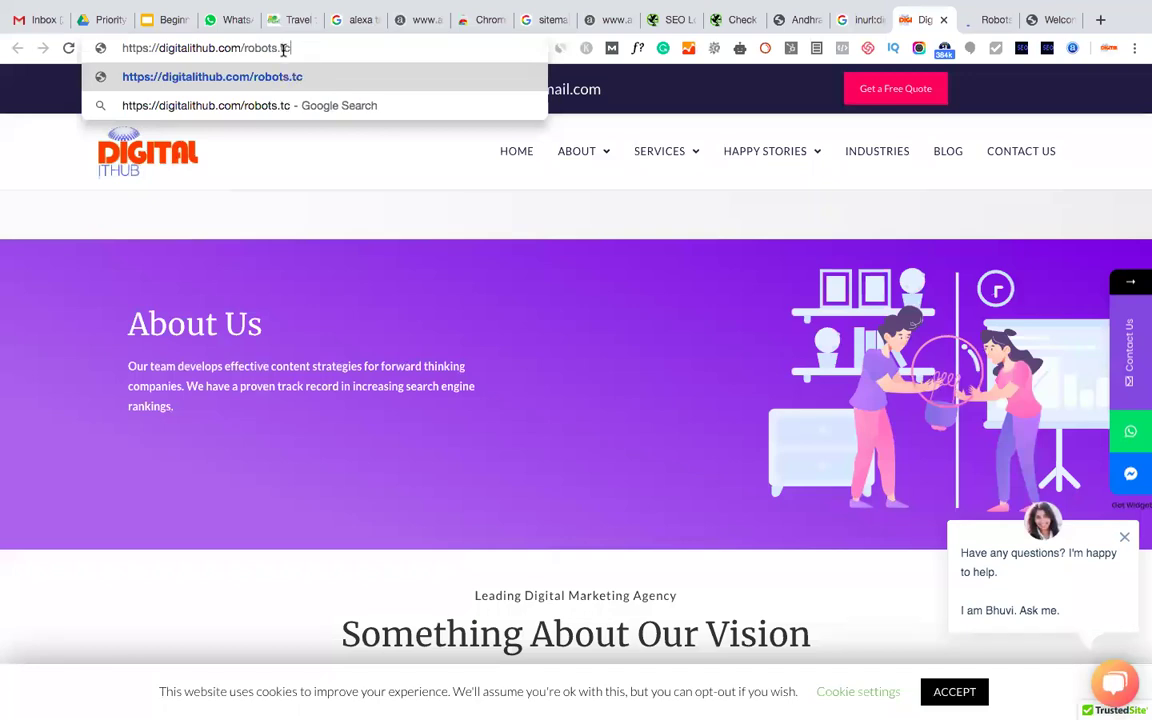
pyautogui.write('t')
pyautogui.press('Return')
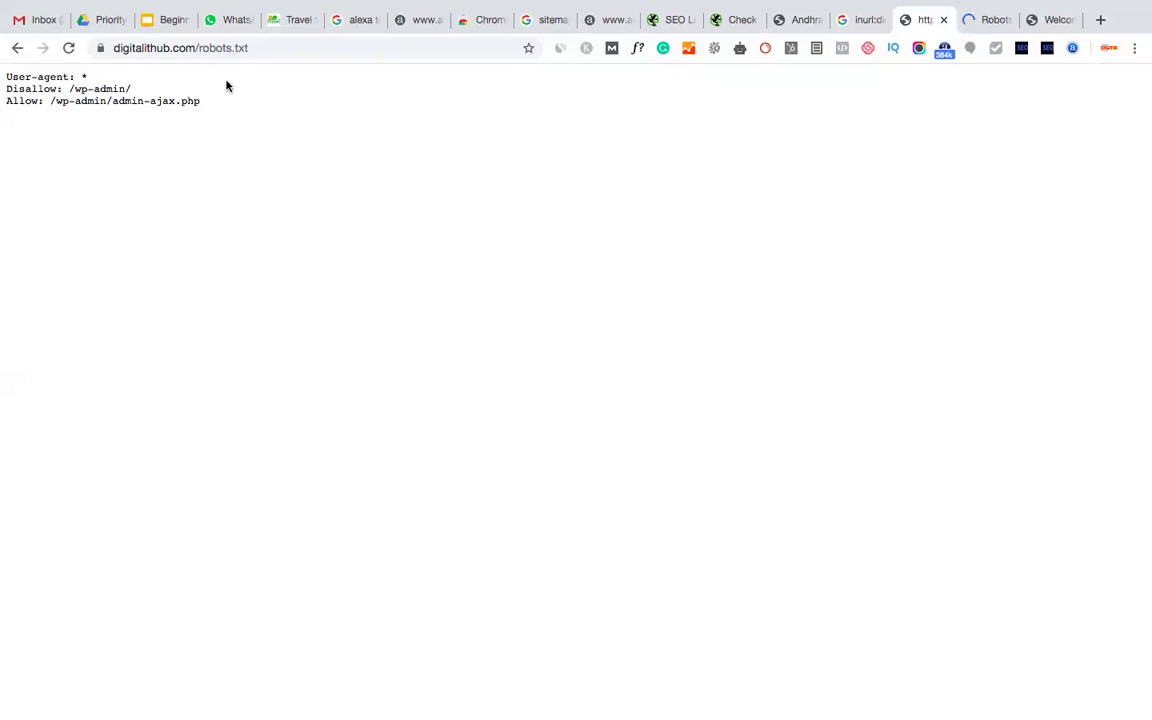
# Copy the three robots.txt directives and paste them twice into a new note in Notes, leaving blank lines between the two blocks
pyautogui.moveTo(210, 104); pyautogui.dragTo(4, 84)
pyautogui.press('super+c')
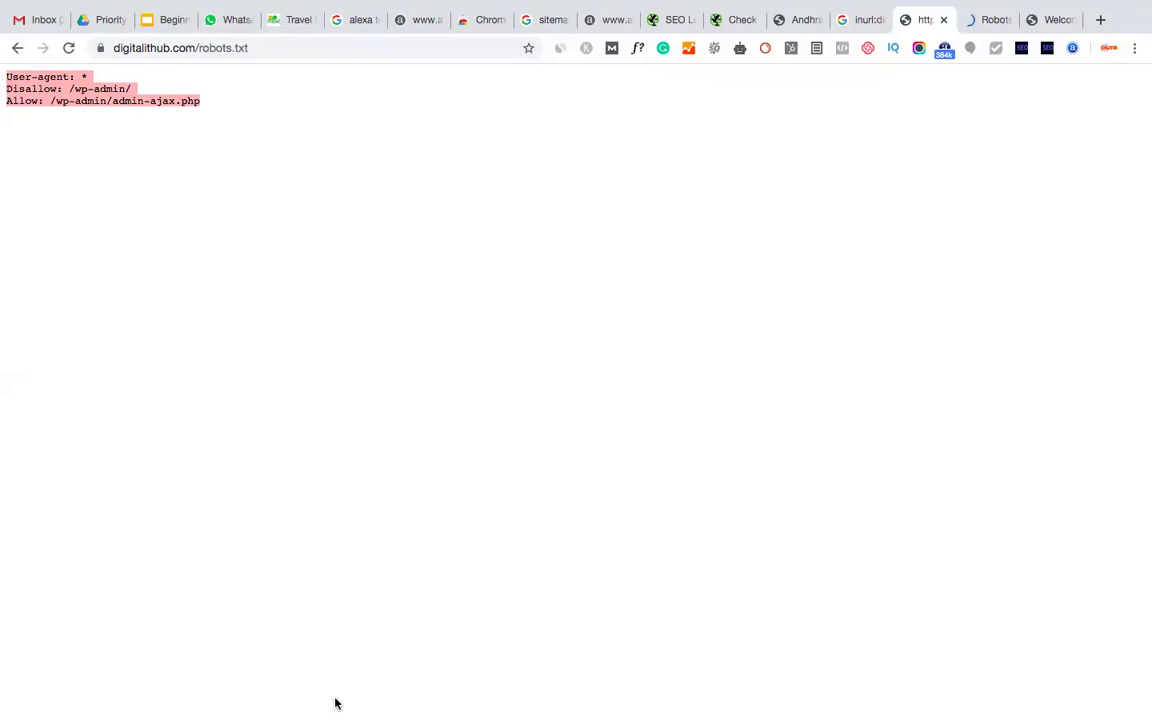
pyautogui.hotkey('ctrl', 'Up')
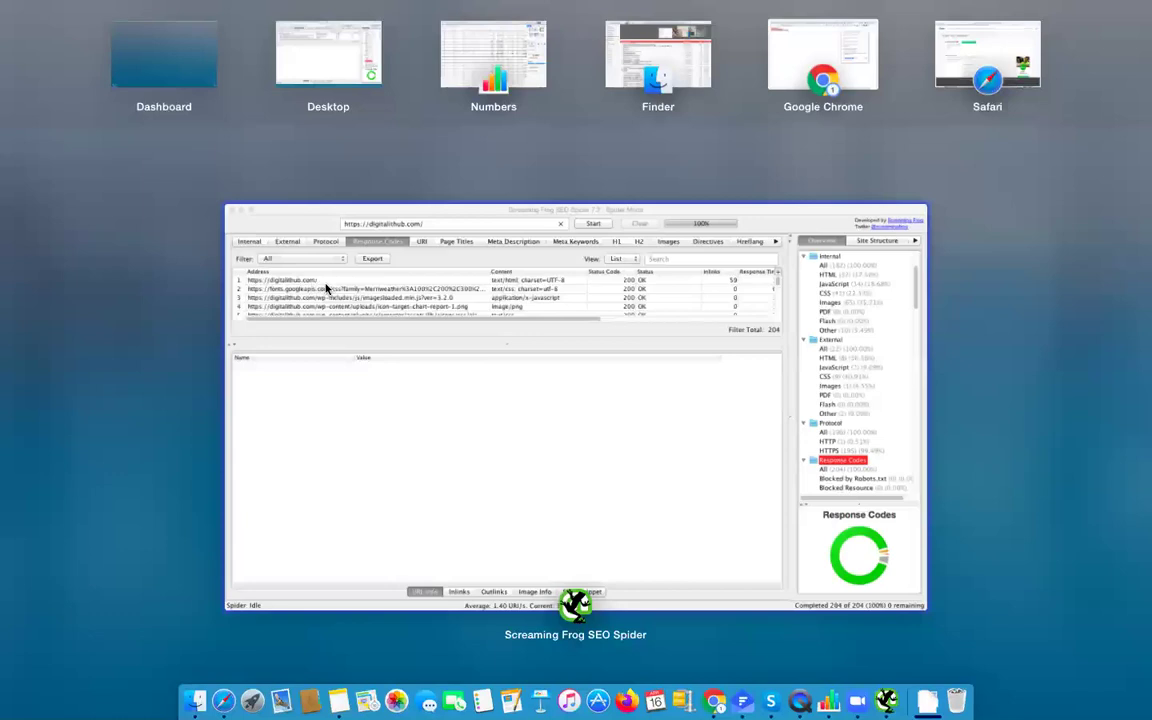
pyautogui.click(372, 331)
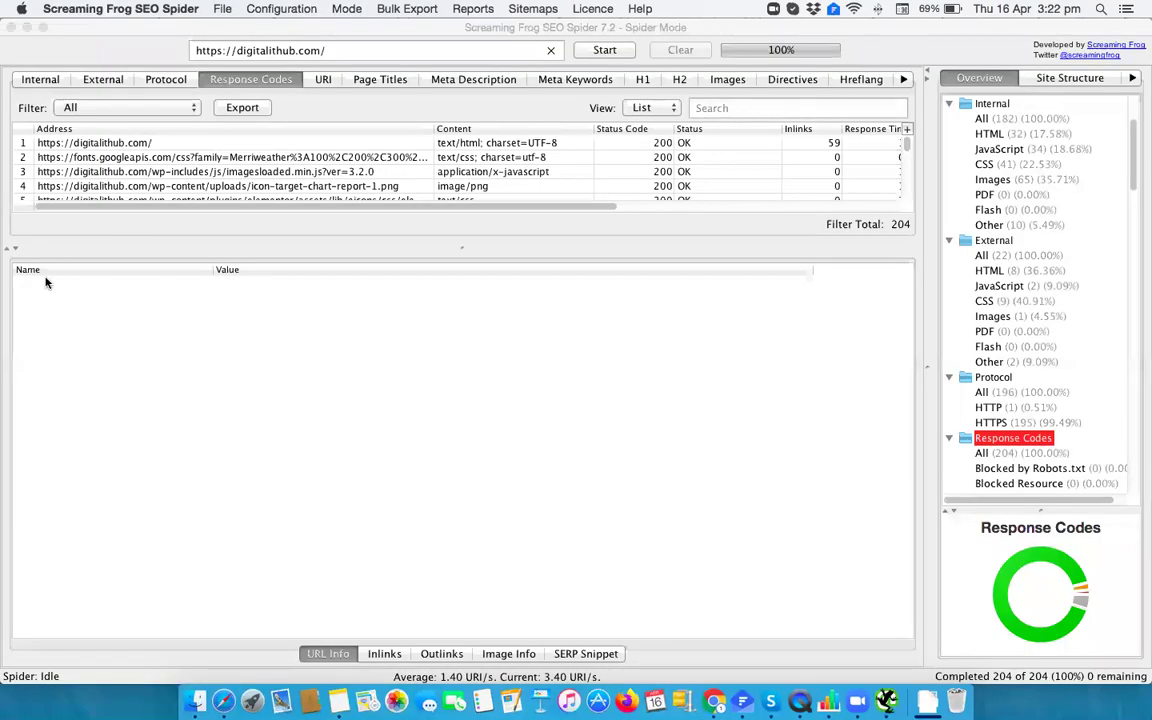
pyautogui.press('super+Tab')
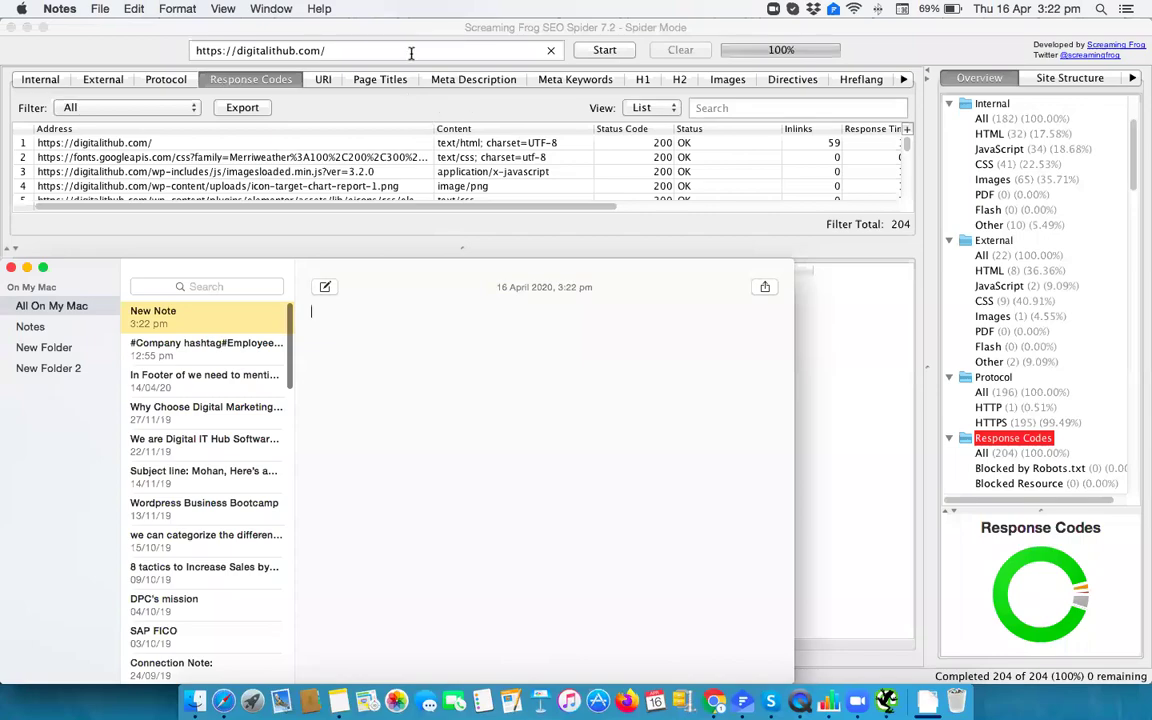
pyautogui.press('ctrl+super+f')
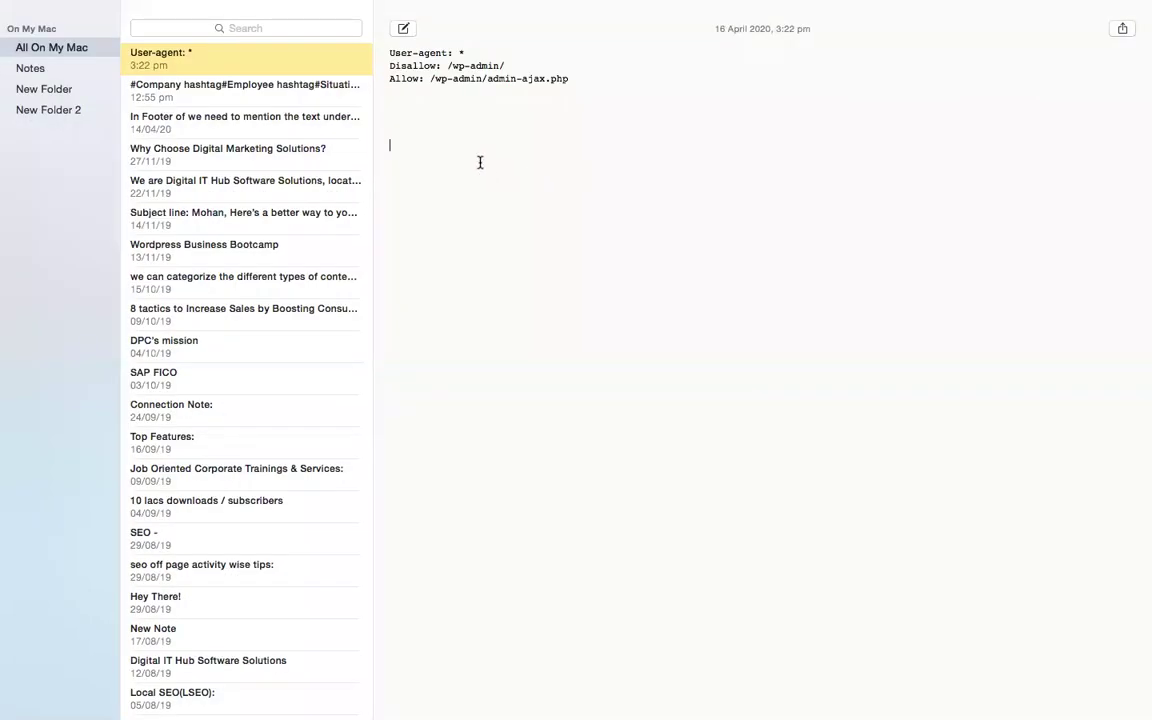
pyautogui.press('super+v')
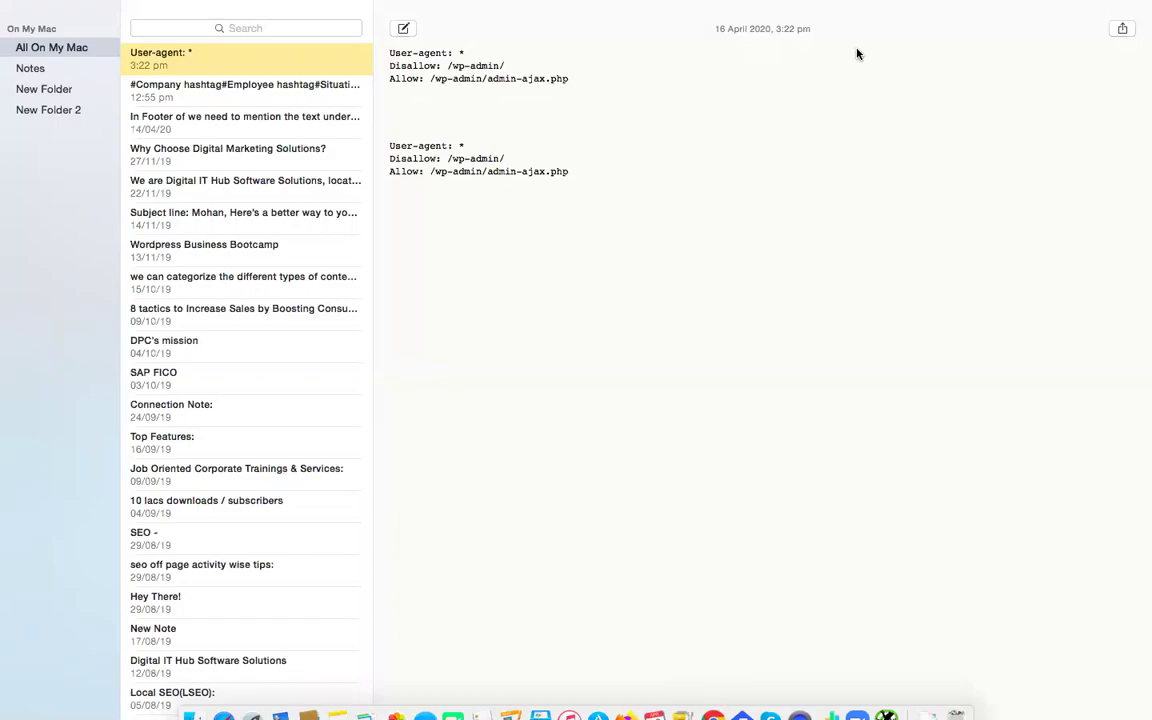
pyautogui.press('super+Tab')
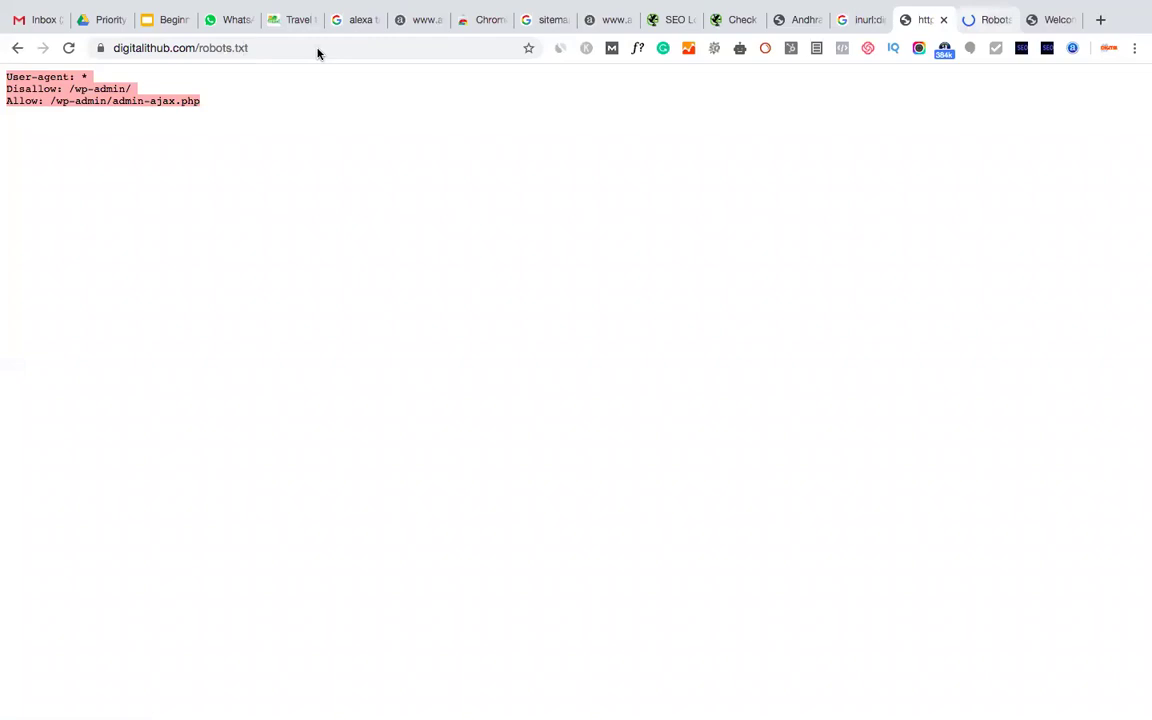
pyautogui.hotkey('ctrl', 'shift', 'Tab')
pyautogui.hotkey('ctrl', 'shift', 'Tab')
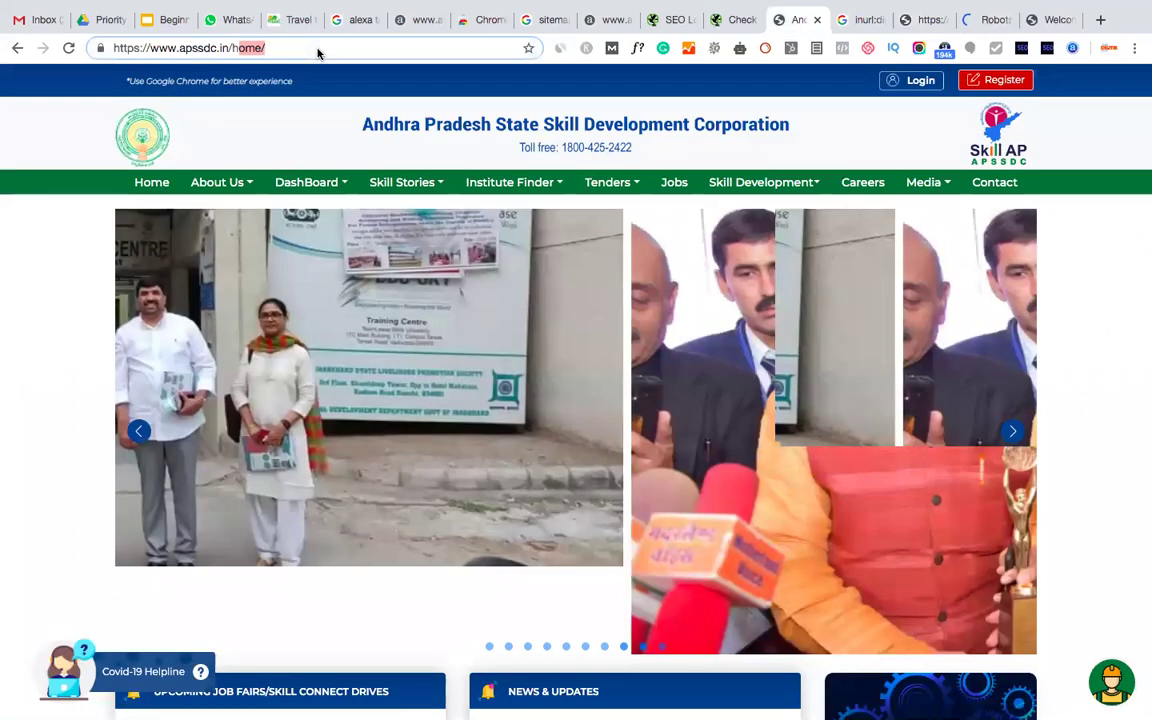
pyautogui.press('BackSpace')
pyautogui.press('BackSpace')
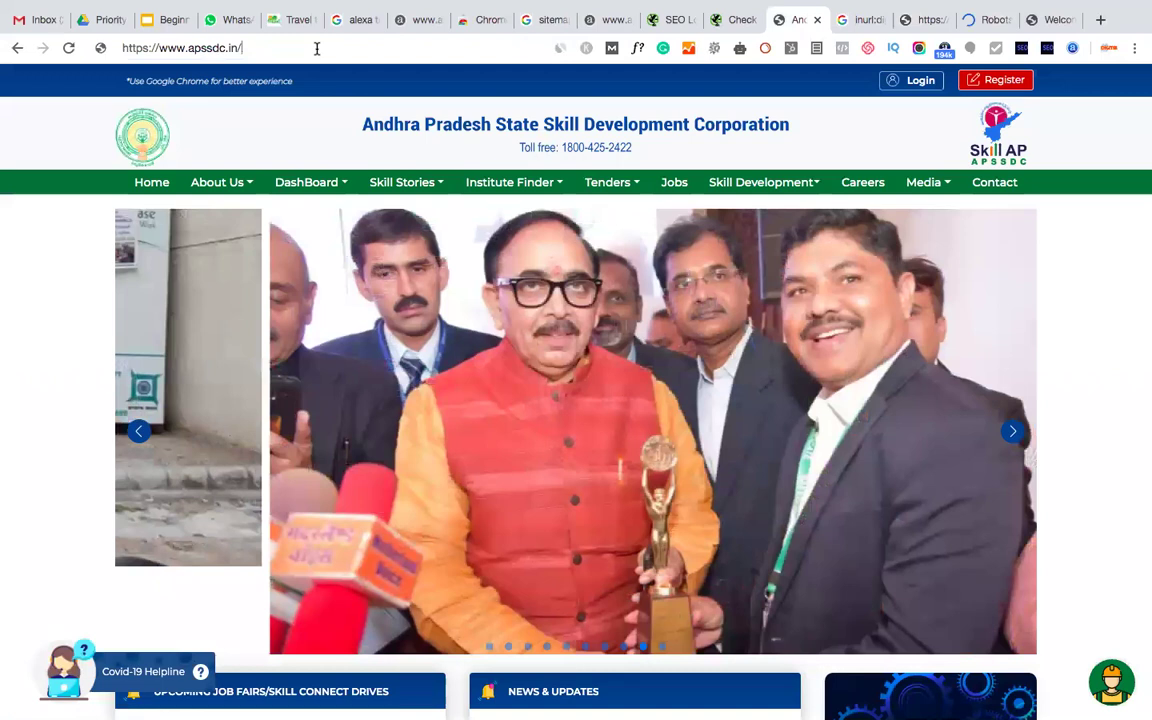
pyautogui.write('robots.txt')
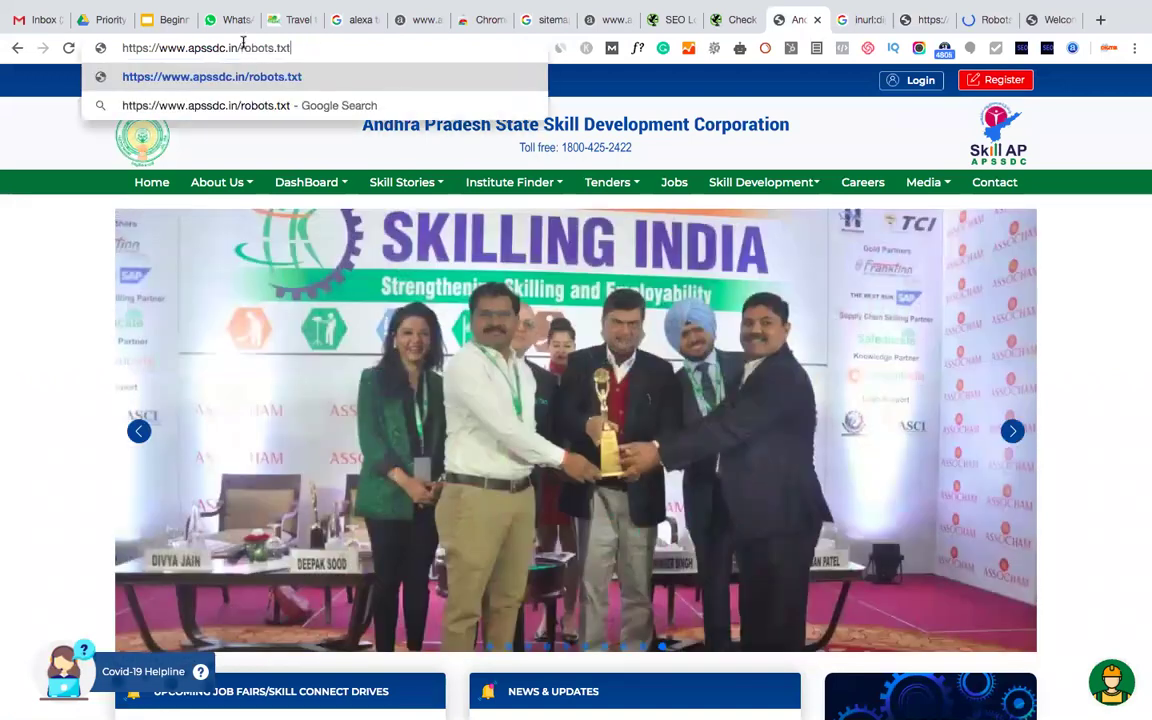
pyautogui.press('Return')
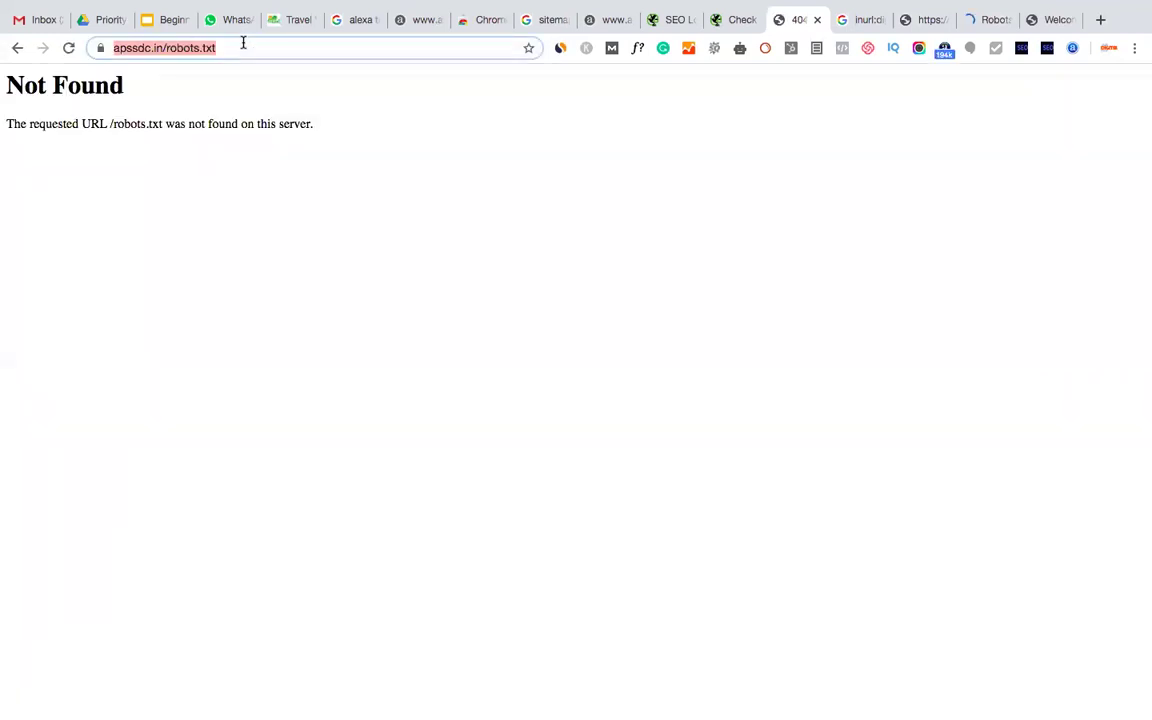
pyautogui.click(244, 46)
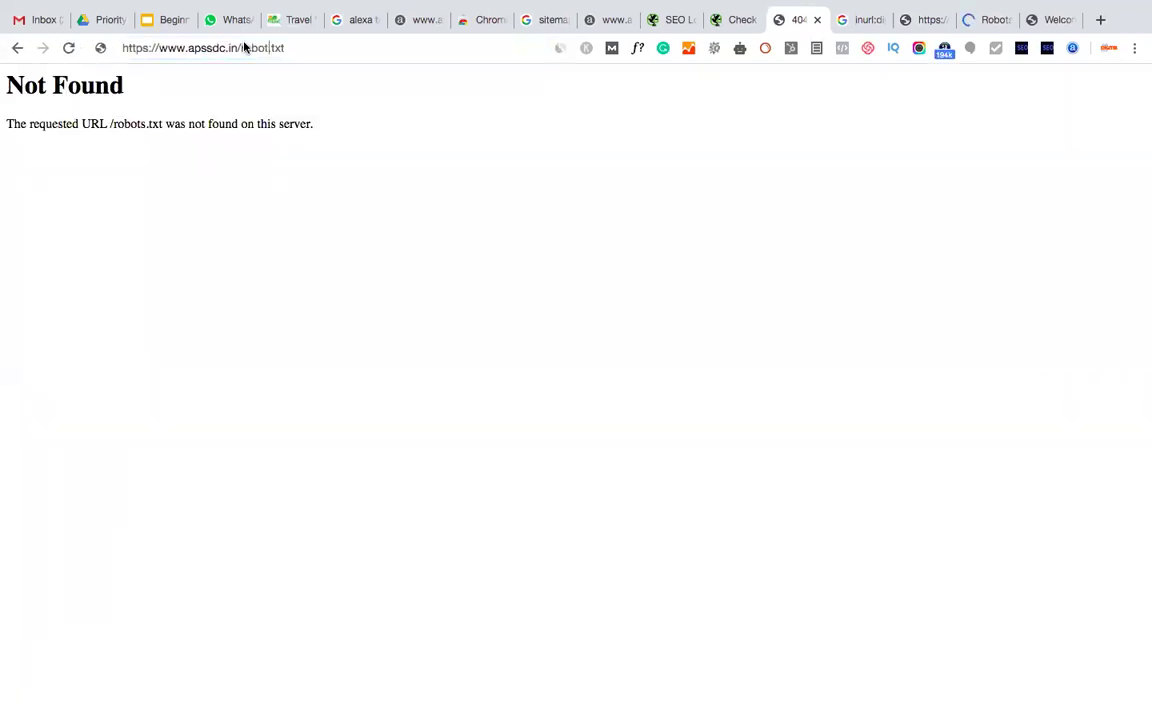
pyautogui.press('BackSpace')
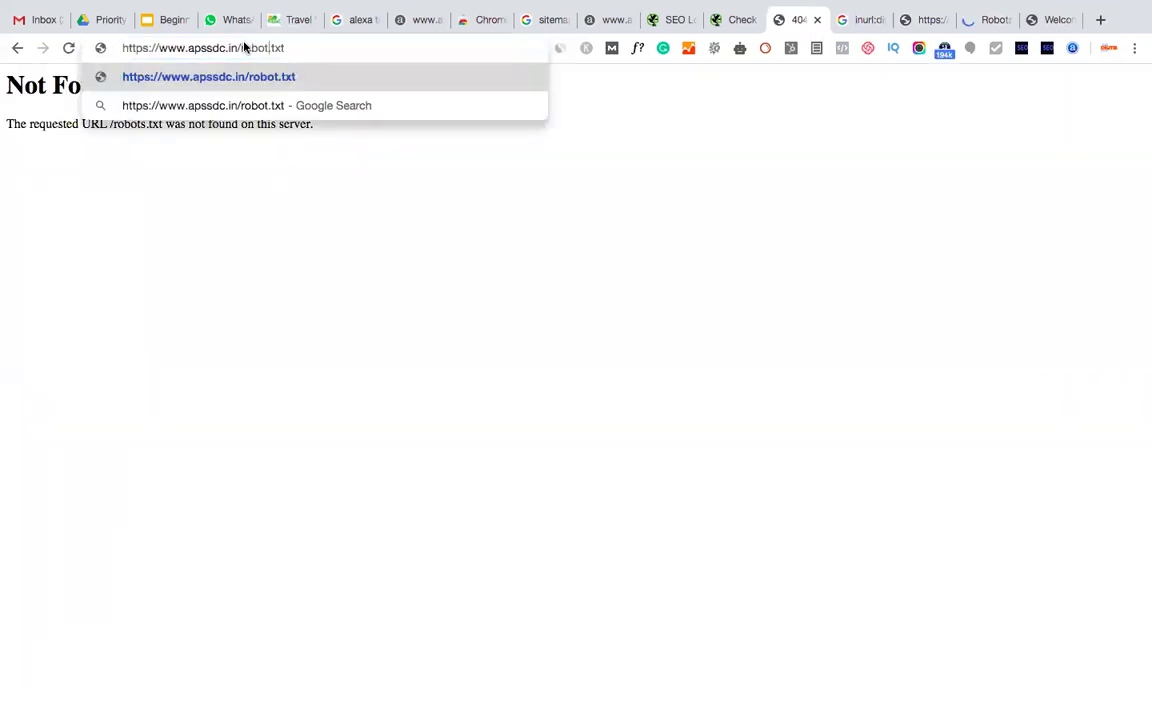
pyautogui.press('Return')
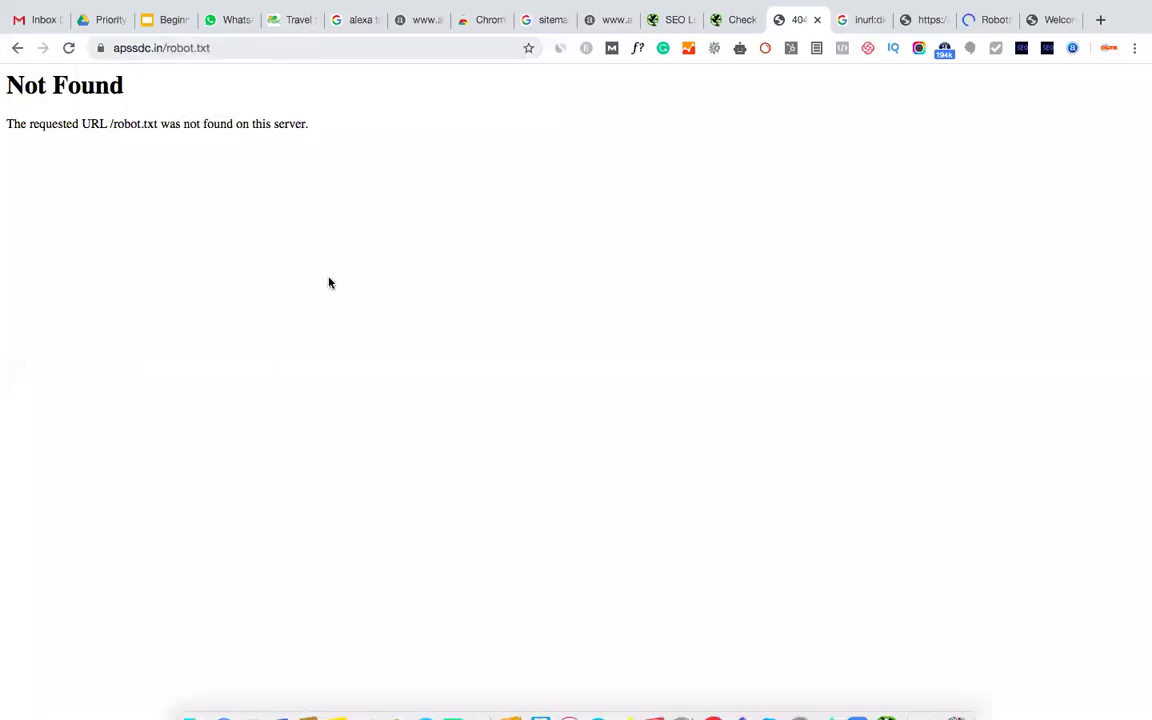
# In the Notes copy, replace wp-admin/ in the second block's Disallow line with .online and add /login beneath it
pyautogui.hotkey('ctrl', 'Up')
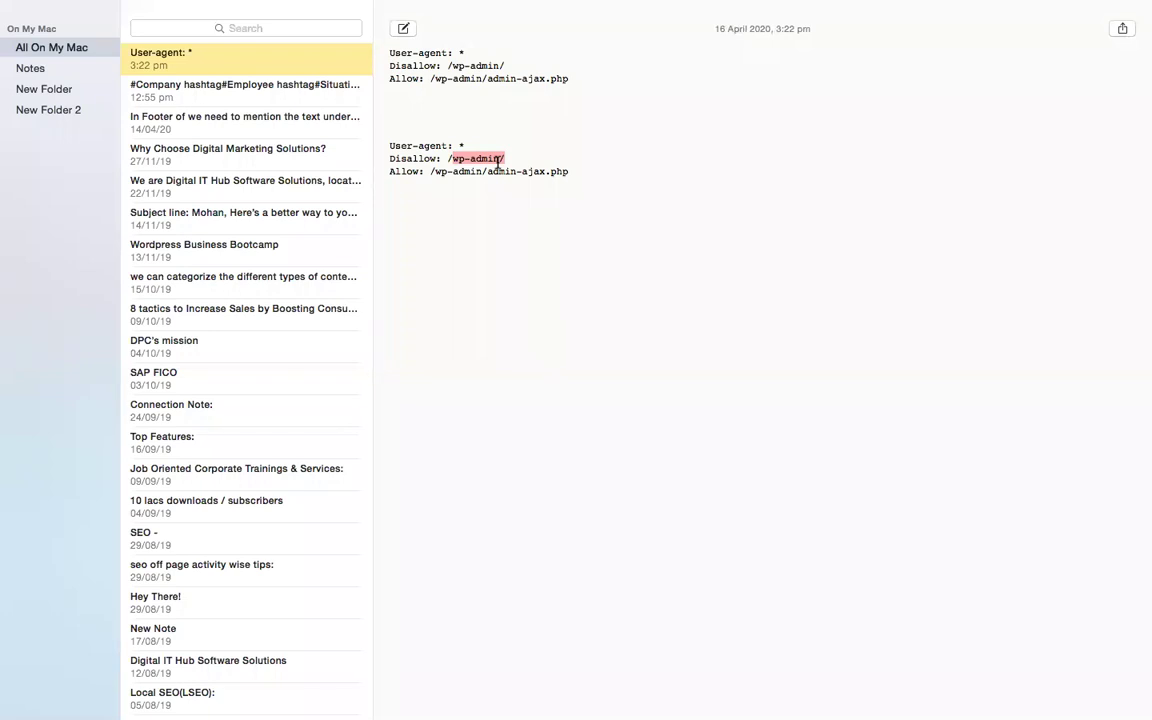
pyautogui.write('.online')
pyautogui.press('Return')
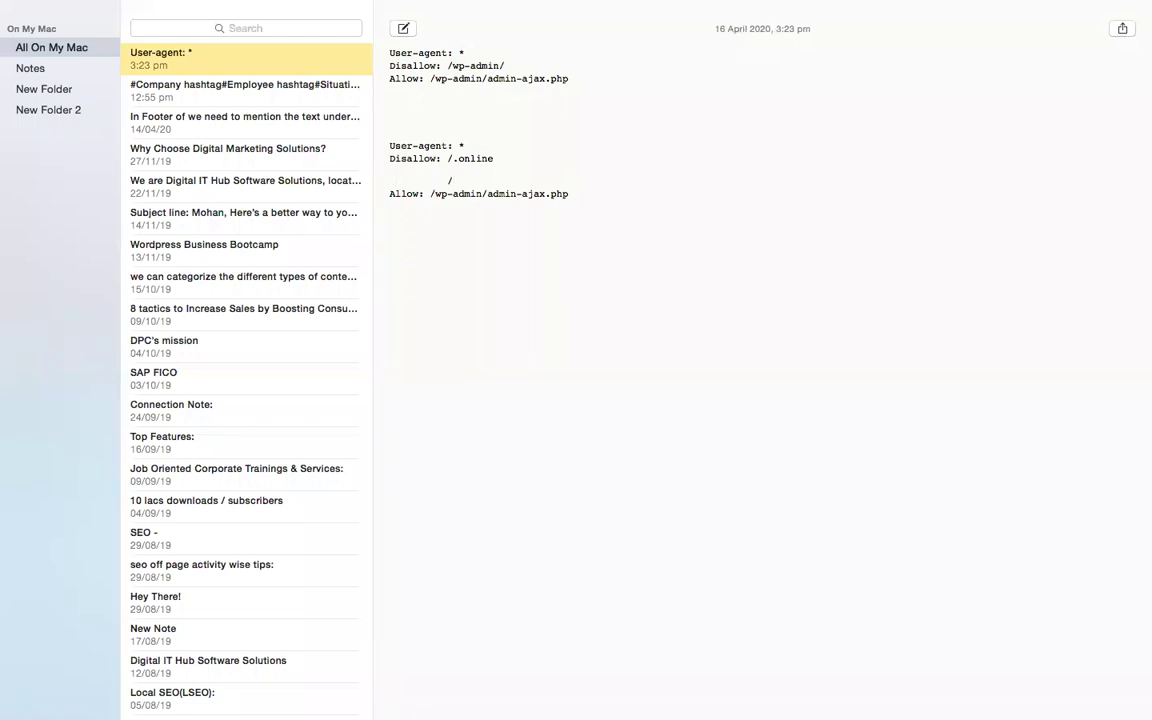
pyautogui.write('.')
pyautogui.press('BackSpace')
pyautogui.write('login')
pyautogui.press('Return')
# Add an indented /abouts entry below /login in the second block, just above the Allow line
pyautogui.press('Tab')
pyautogui.click(408, 182)
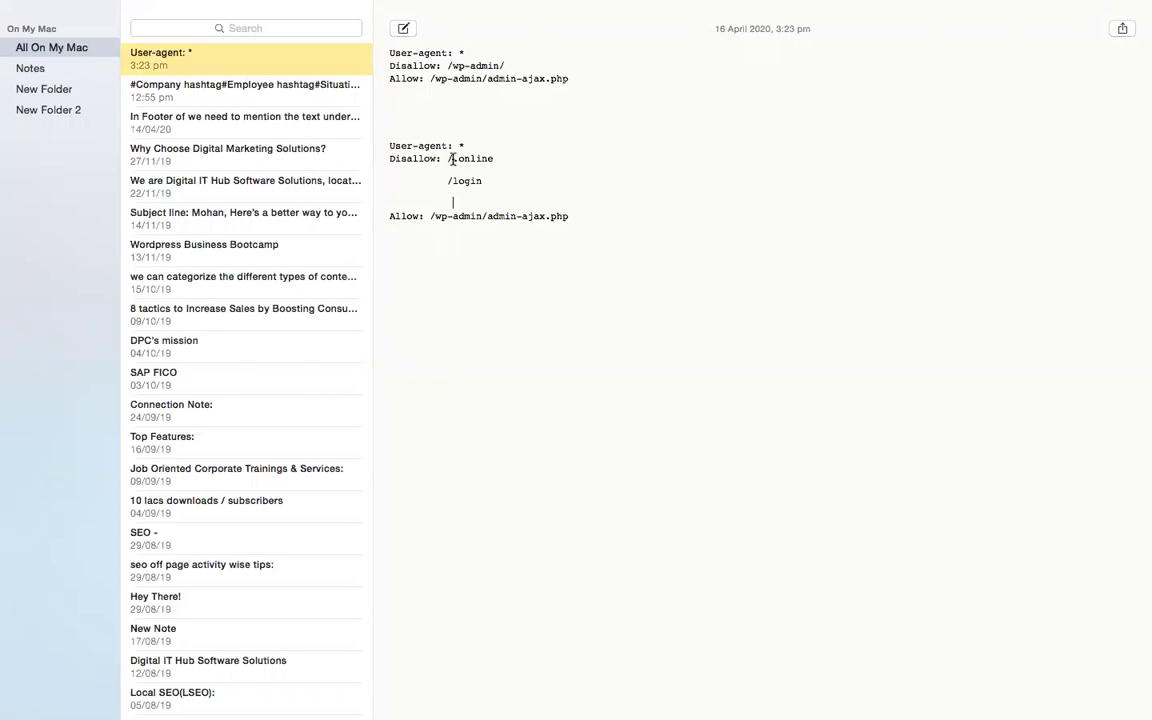
pyautogui.press('Down')
pyautogui.press('Return')
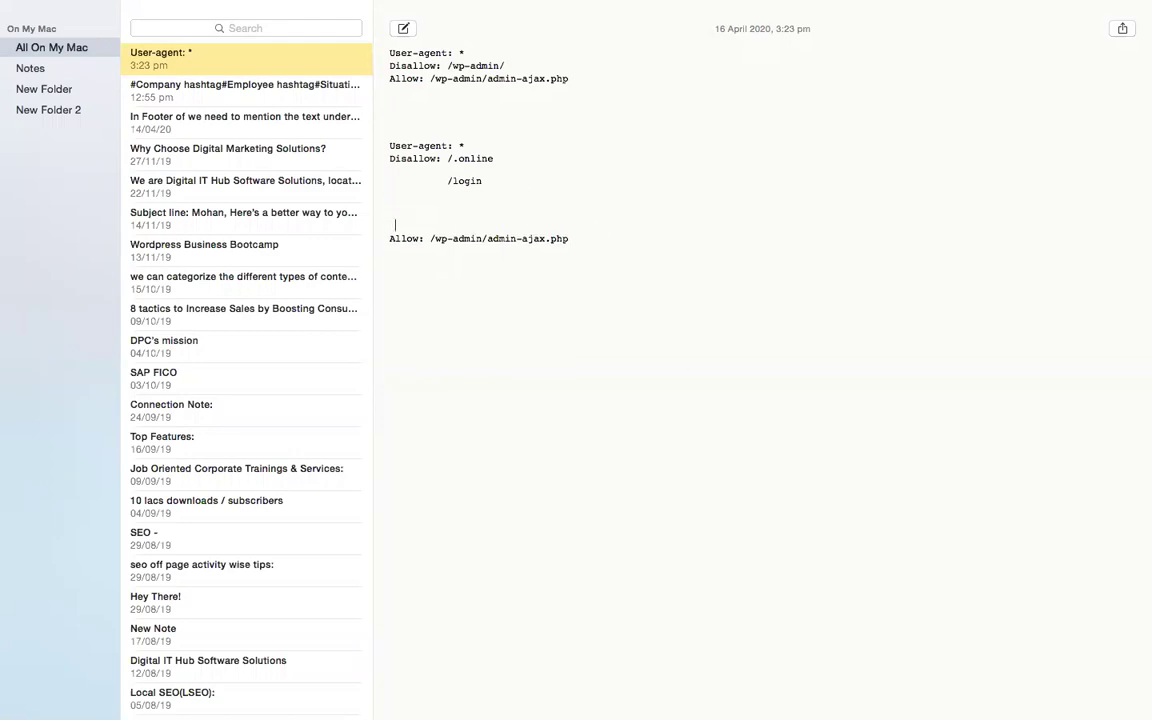
pyautogui.press('Tab')
pyautogui.write('/abouts')
# Highlight wp-admin/ in the first block's Disallow line, then switch to Chrome and open digitalithub.com/wp-admin in the APSSDC tab
pyautogui.moveTo(451, 66); pyautogui.dragTo(507, 66)
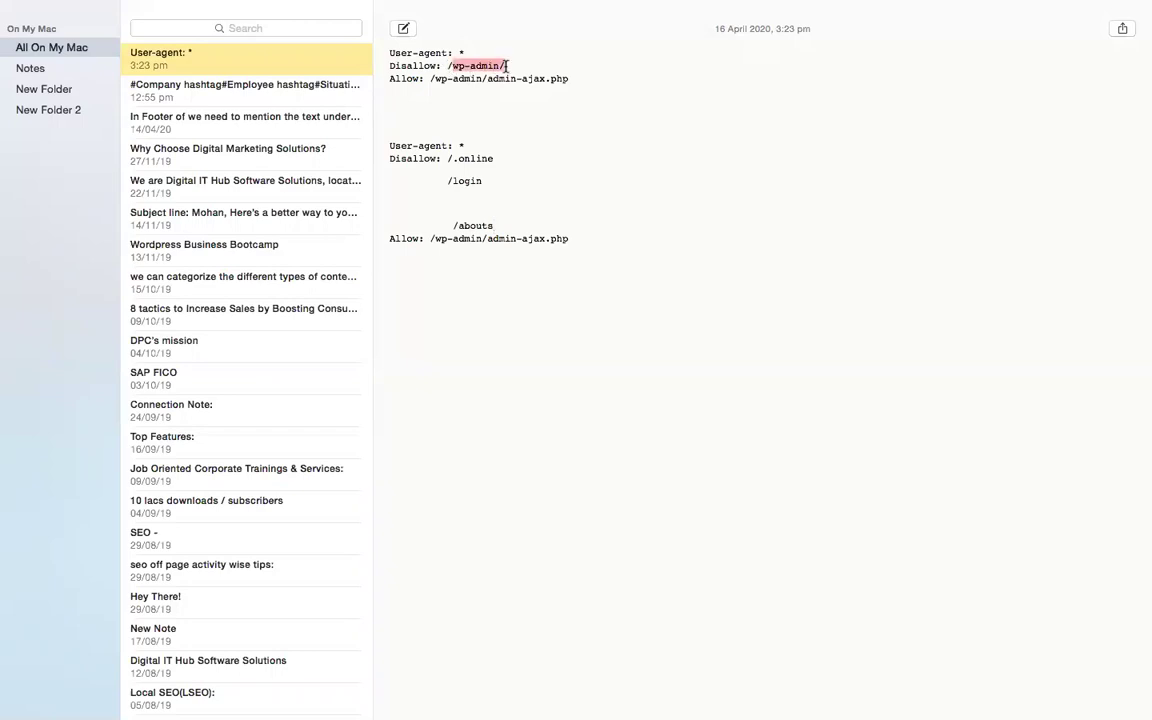
pyautogui.moveTo(692, 716)
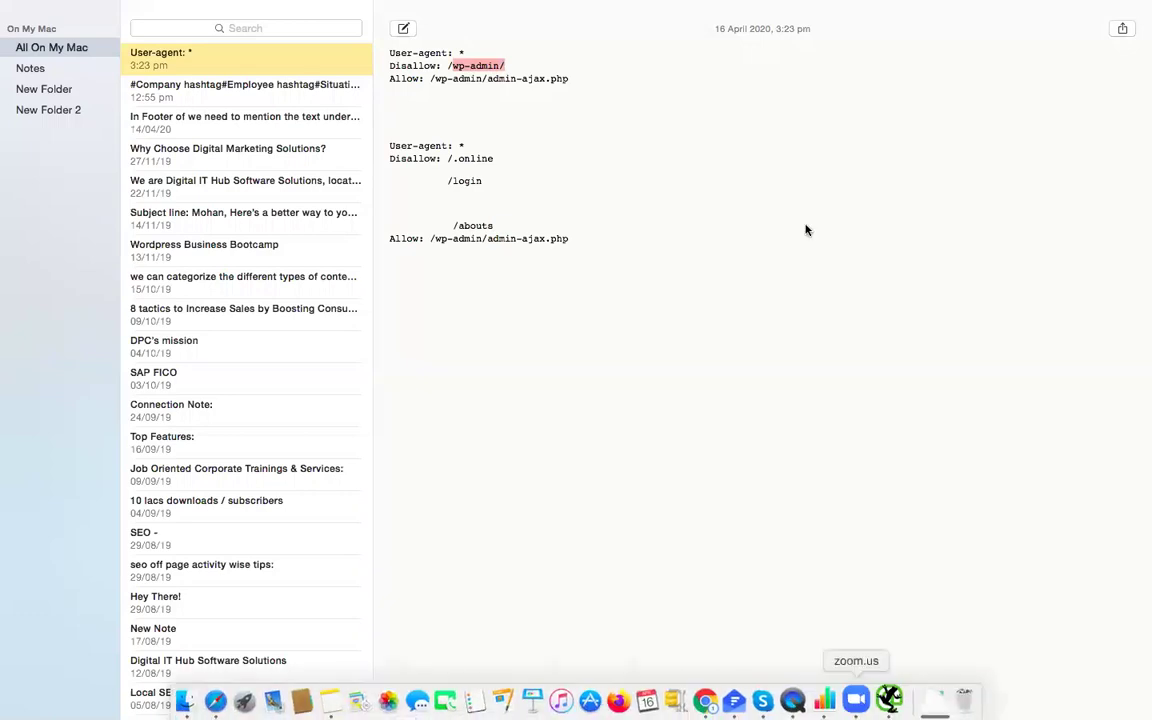
pyautogui.hotkey('ctrl', 'Up')
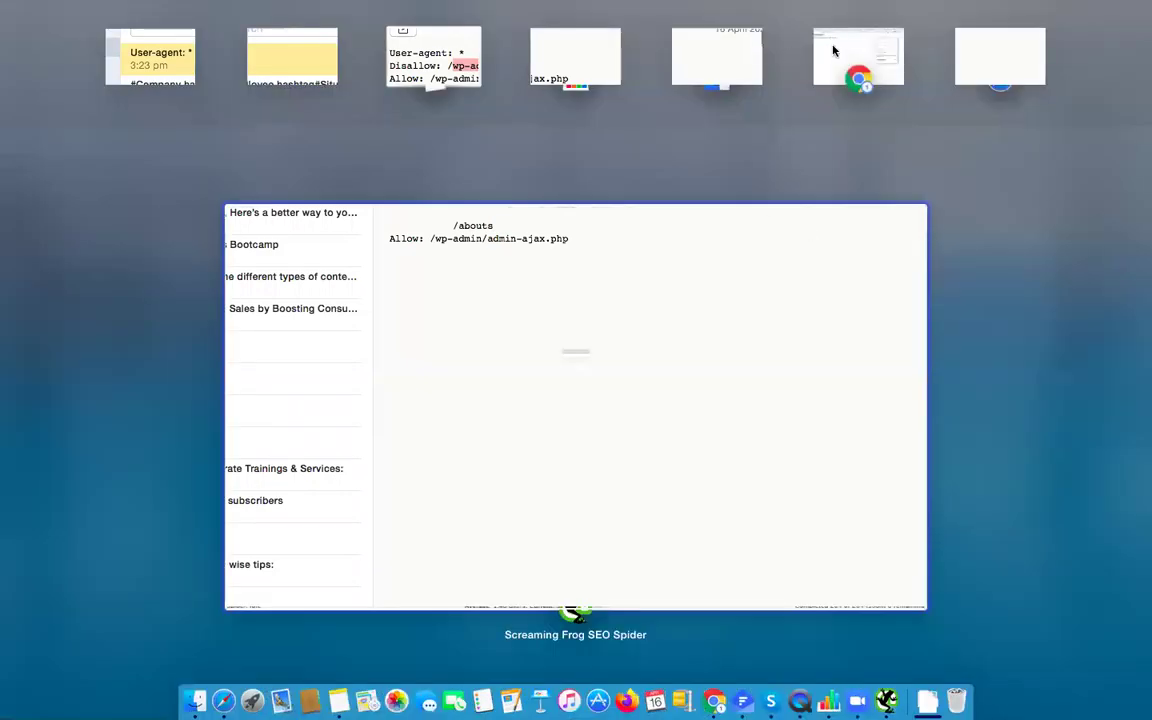
pyautogui.click(900, 42)
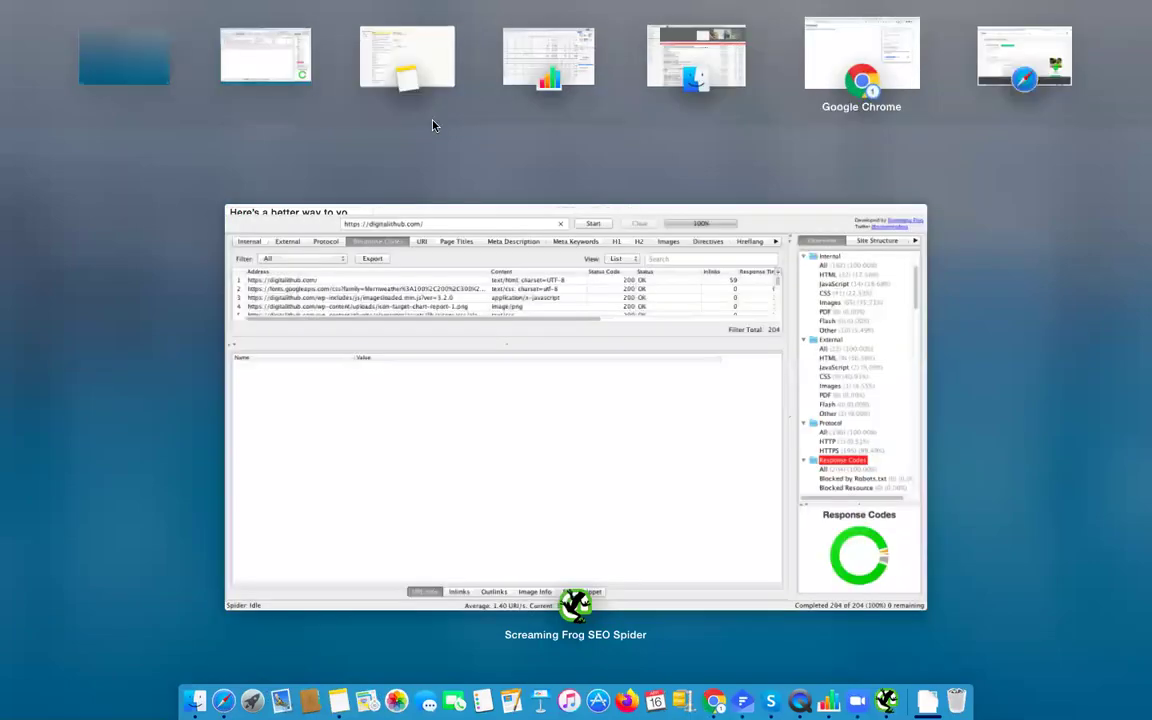
pyautogui.click(361, 48)
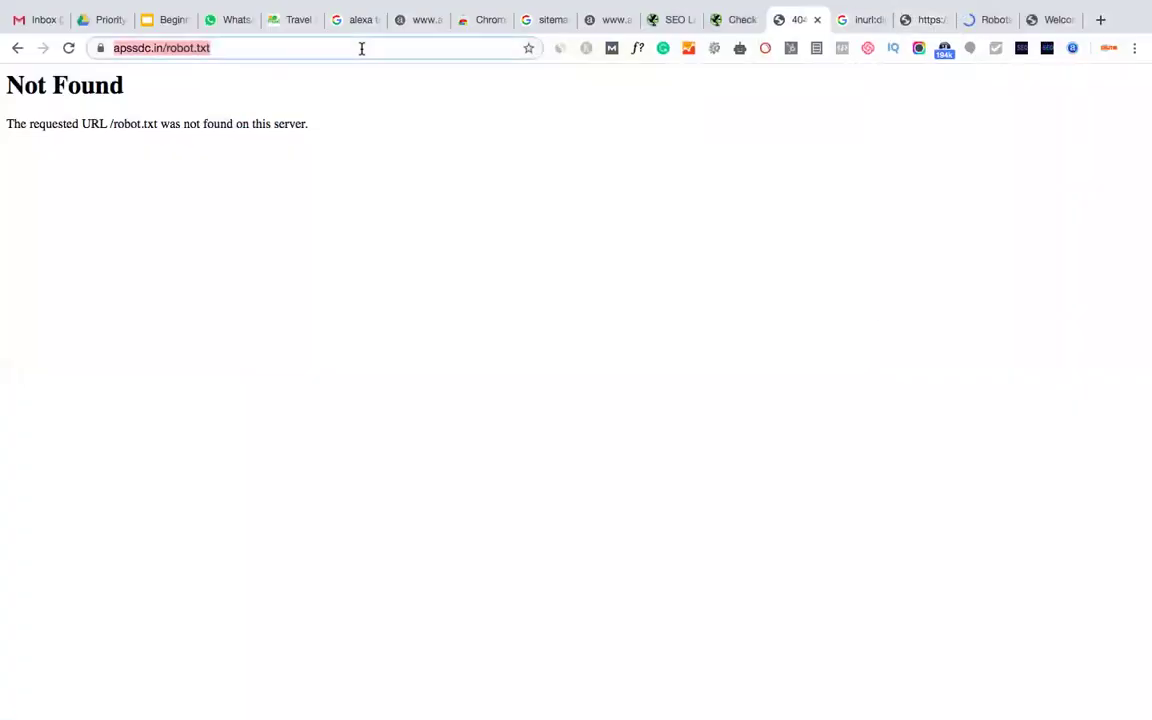
pyautogui.write('di')
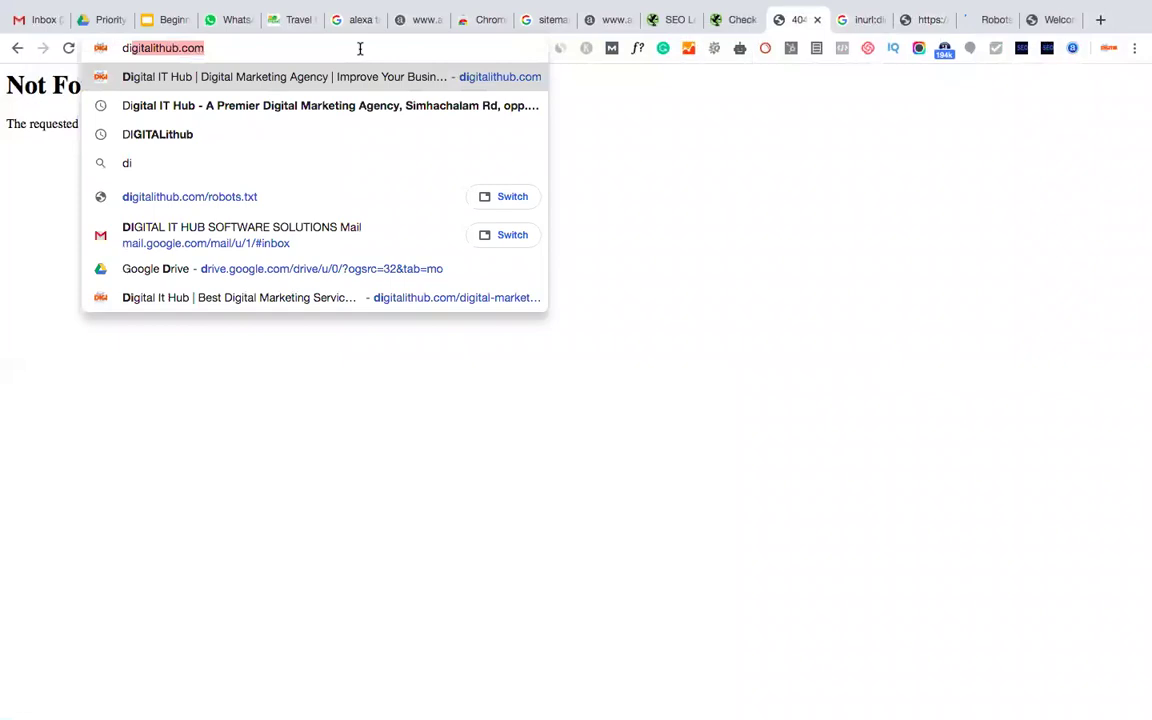
pyautogui.press('Return')
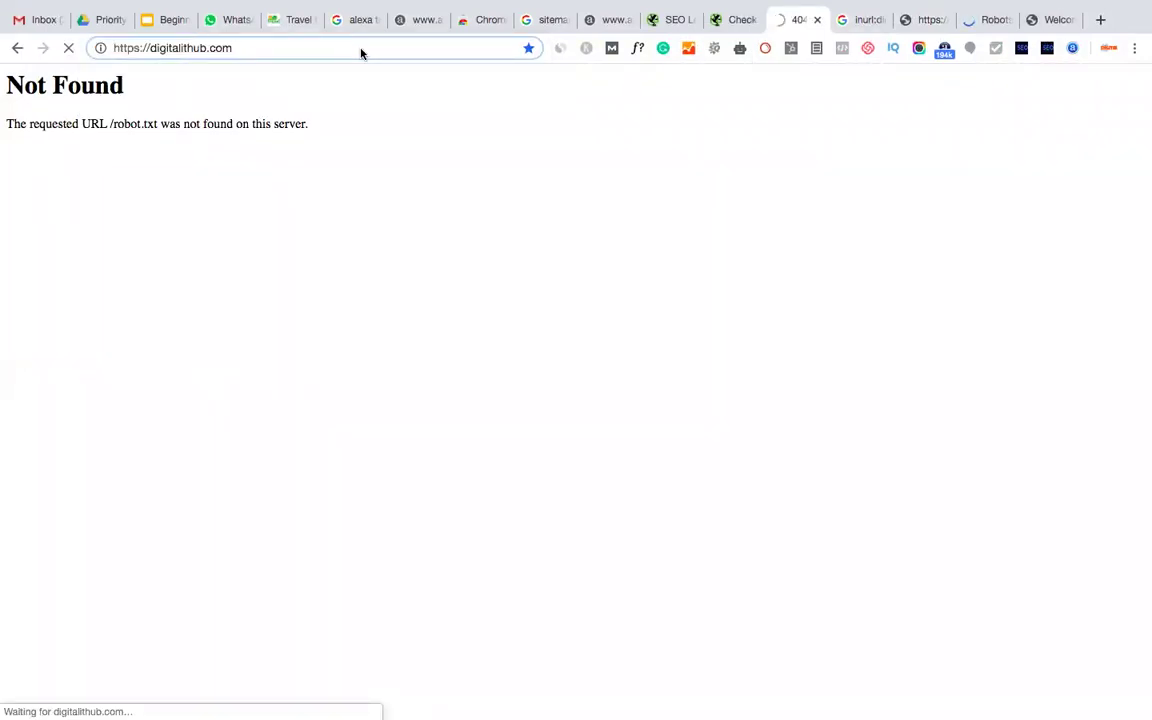
pyautogui.write('/wp')
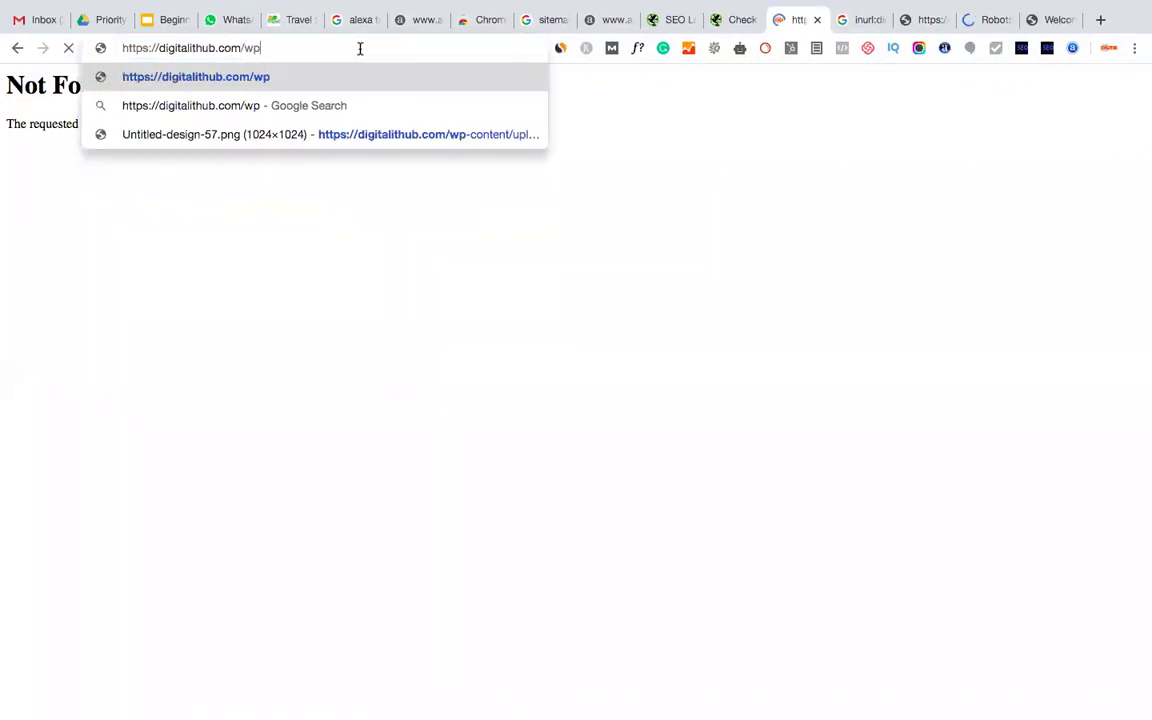
pyautogui.write('-admin')
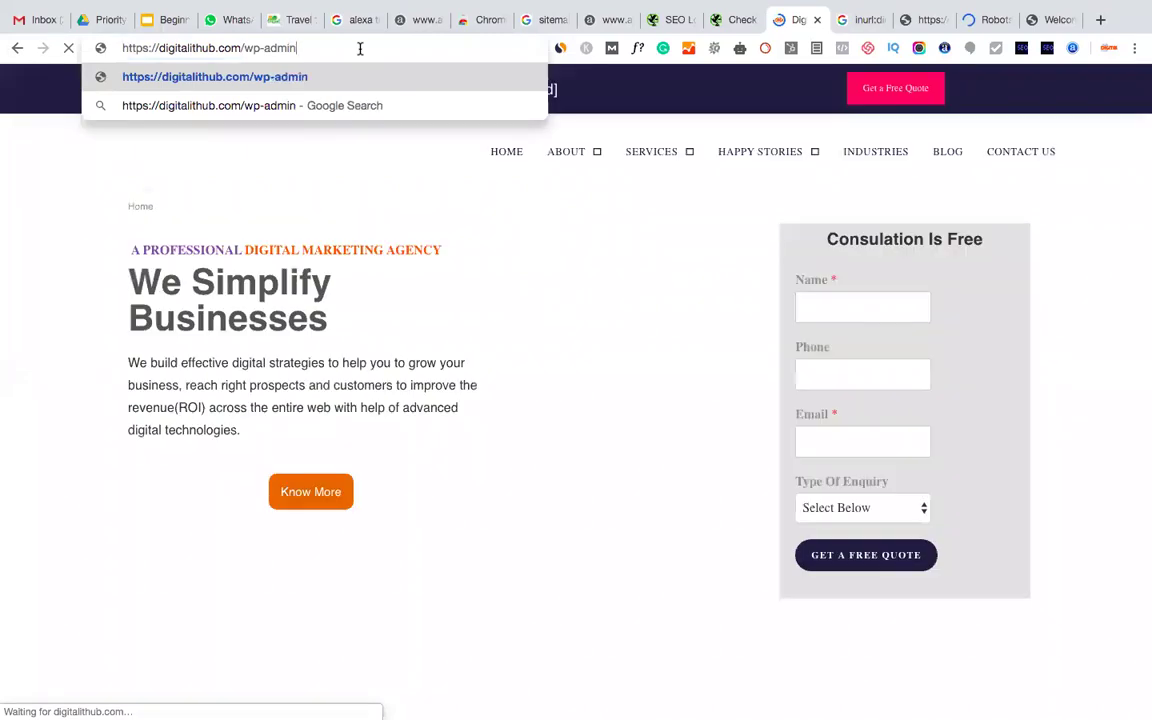
pyautogui.press('Return')
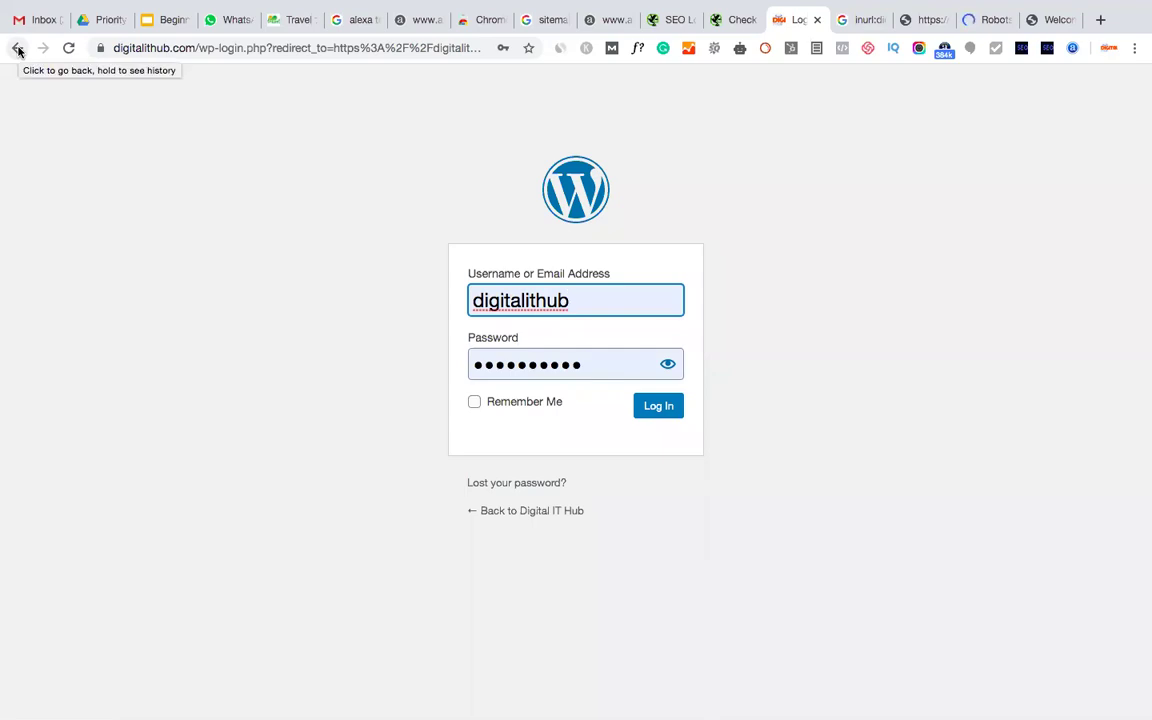
# Switch to Notes and delete wp-admin/admin-ajax.php from the second block's Allow line, leaving only the slash
pyautogui.press('F4')
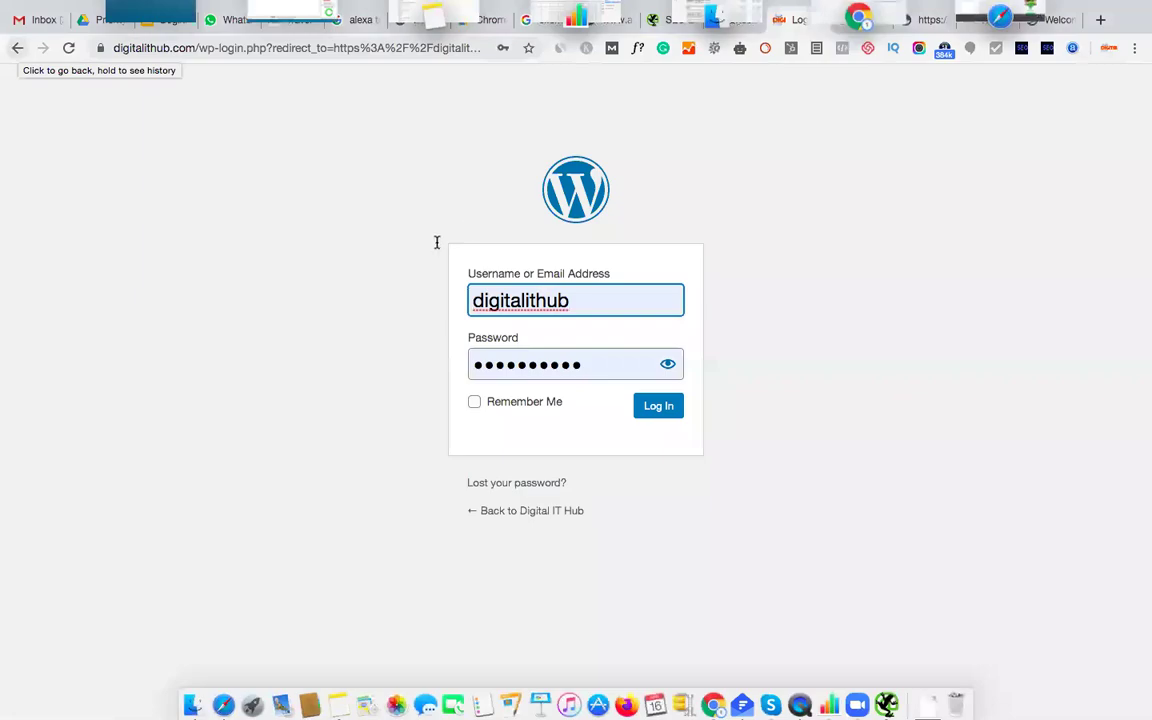
pyautogui.hotkey('ctrl', 'Right')
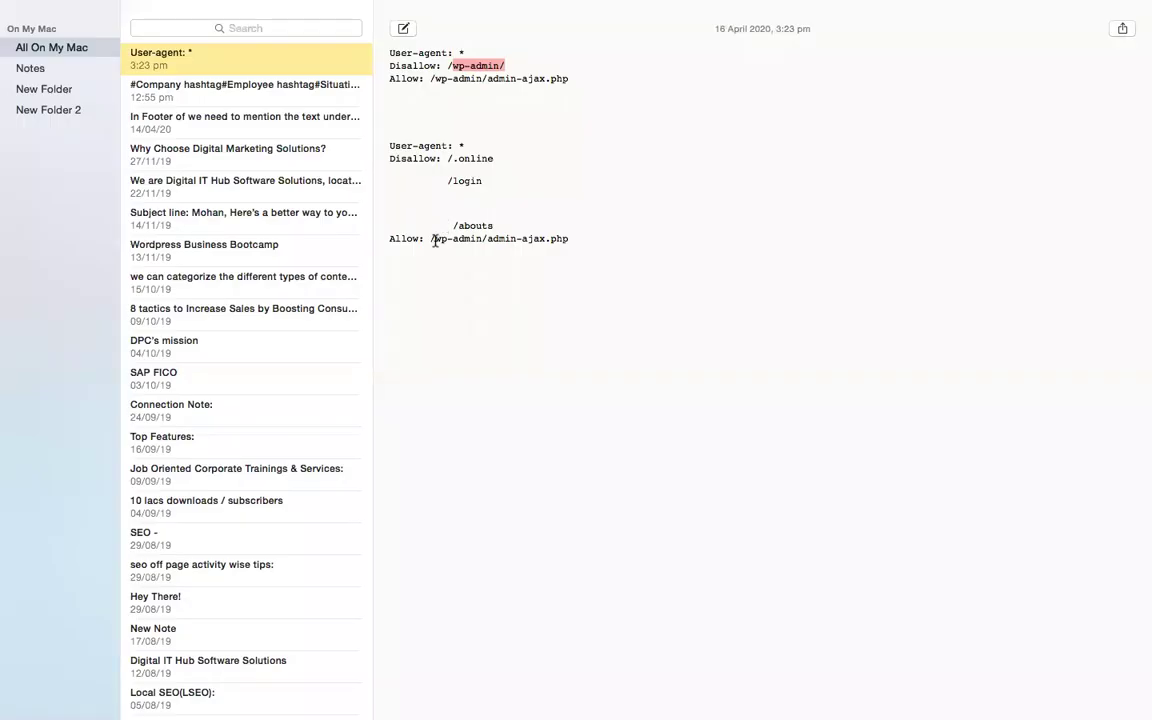
pyautogui.moveTo(436, 238); pyautogui.dragTo(645, 239)
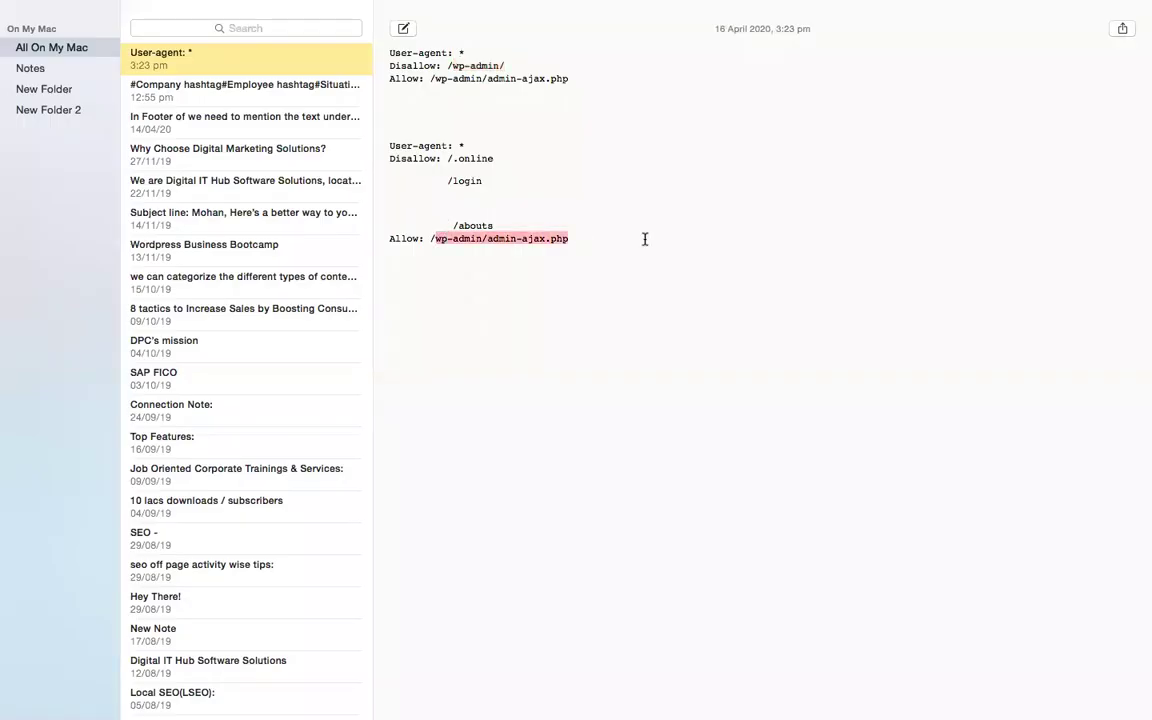
pyautogui.press('BackSpace')
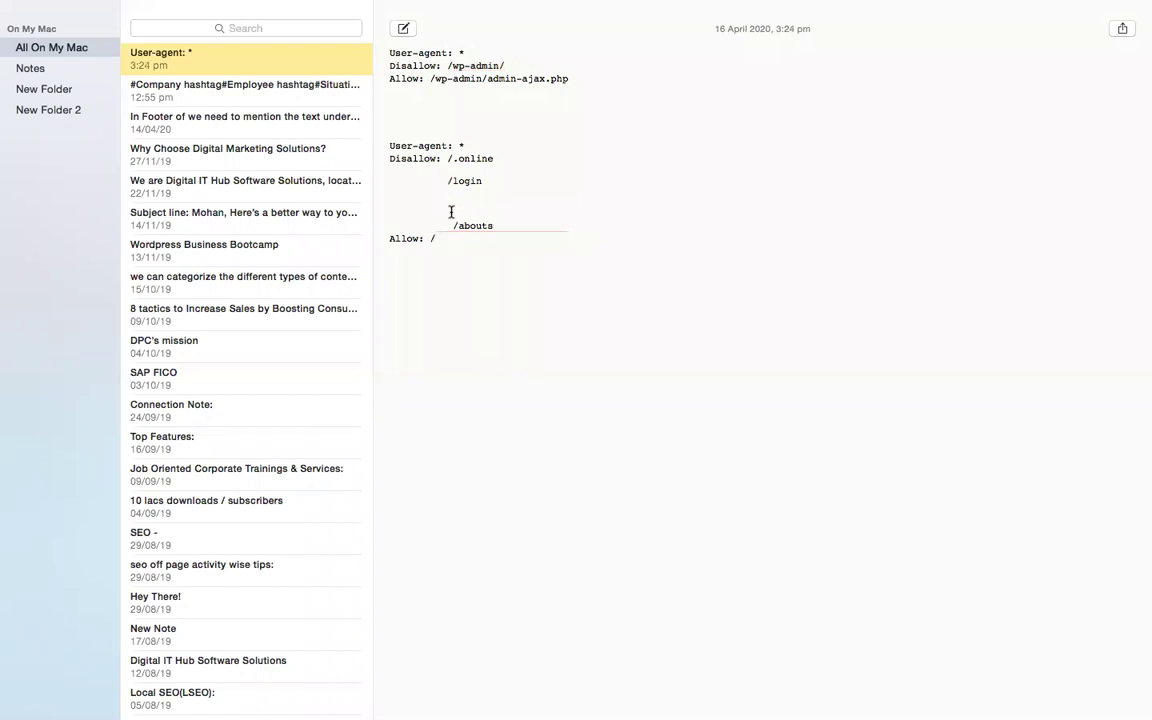
# Remove the extra blank lines between /login and /abouts in the second block, then highlight that whole block
pyautogui.click(451, 212)
pyautogui.press('BackSpace')
pyautogui.press('BackSpace')
pyautogui.press('BackSpace')
pyautogui.press('BackSpace')
pyautogui.press('BackSpace')
pyautogui.press('BackSpace')
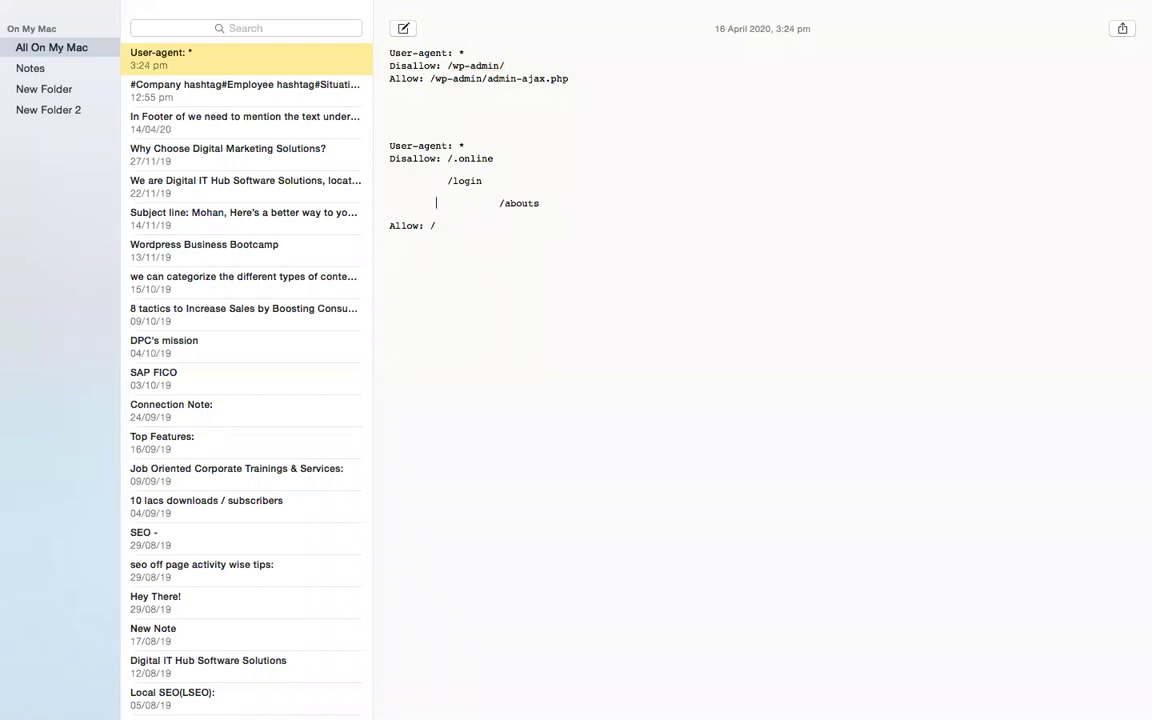
pyautogui.press('BackSpace')
pyautogui.press('BackSpace')
pyautogui.press('BackSpace')
pyautogui.press('BackSpace')
pyautogui.press('BackSpace')
pyautogui.press('BackSpace')
pyautogui.press('BackSpace')
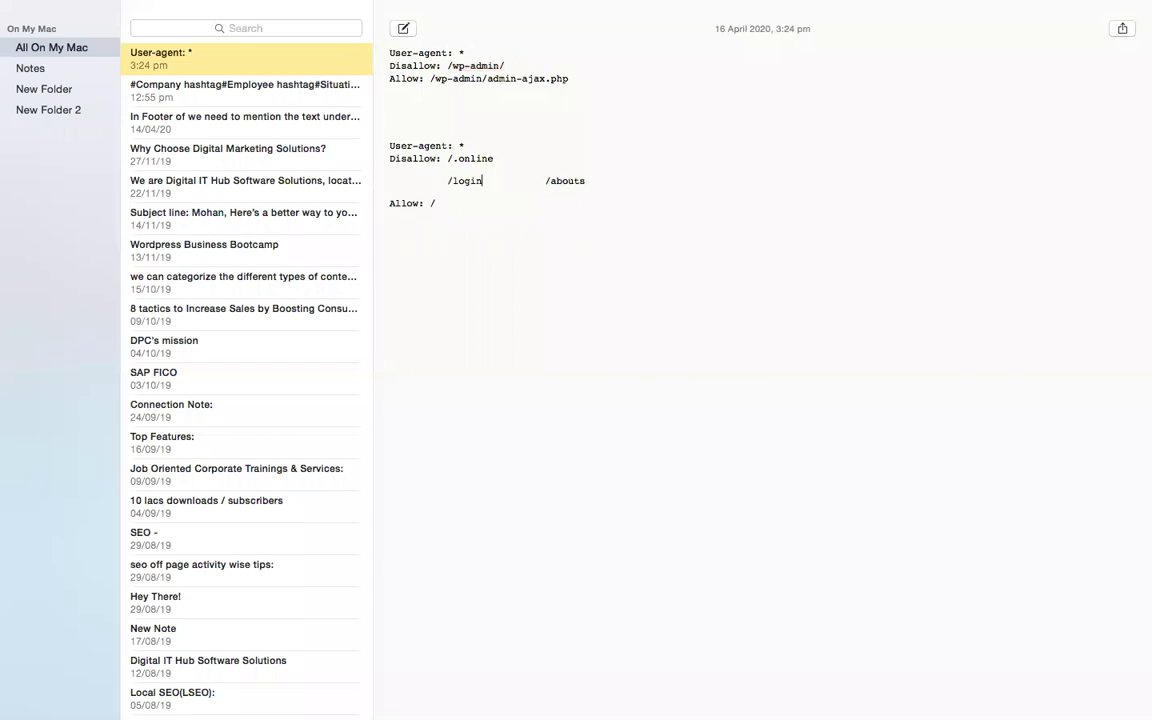
pyautogui.press('Return')
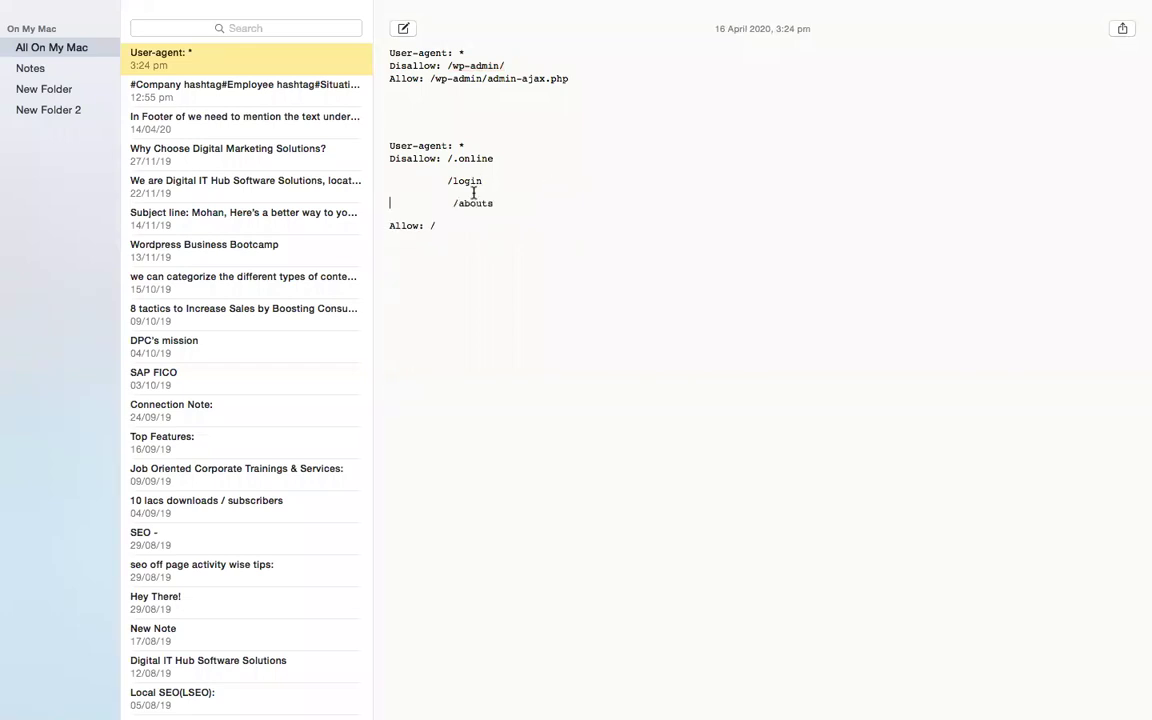
pyautogui.moveTo(436, 226); pyautogui.dragTo(389, 136)
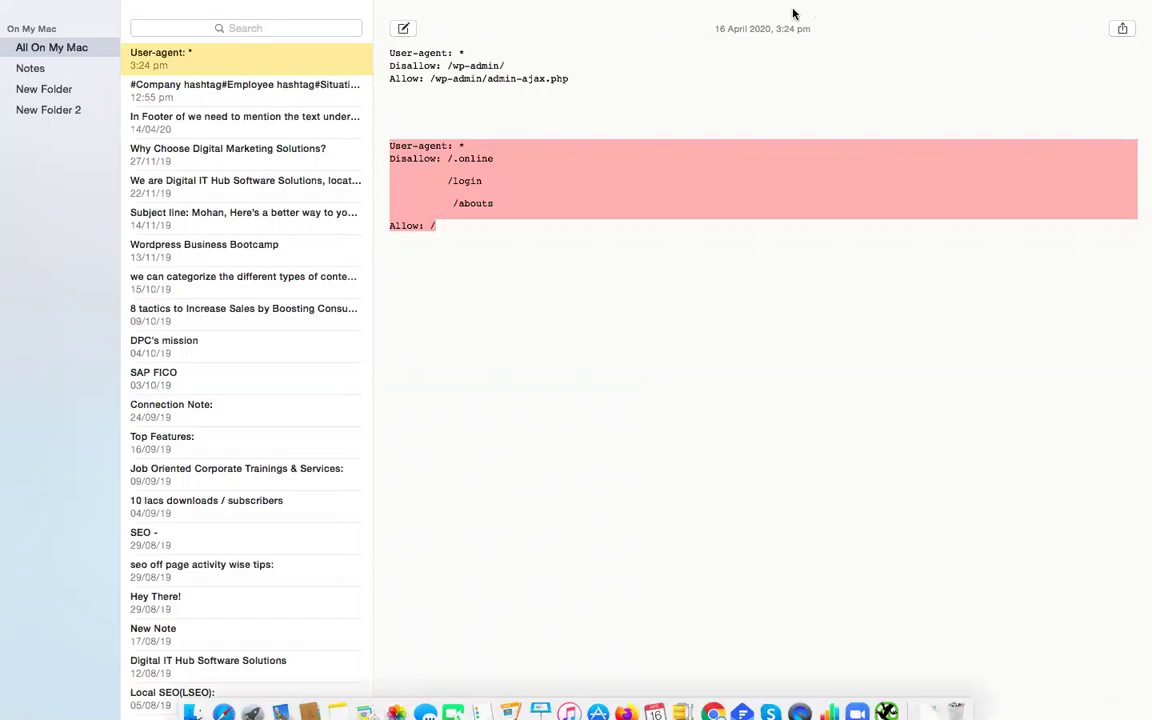
pyautogui.hotkey('ctrl', 'Up')
pyautogui.click(858, 30)
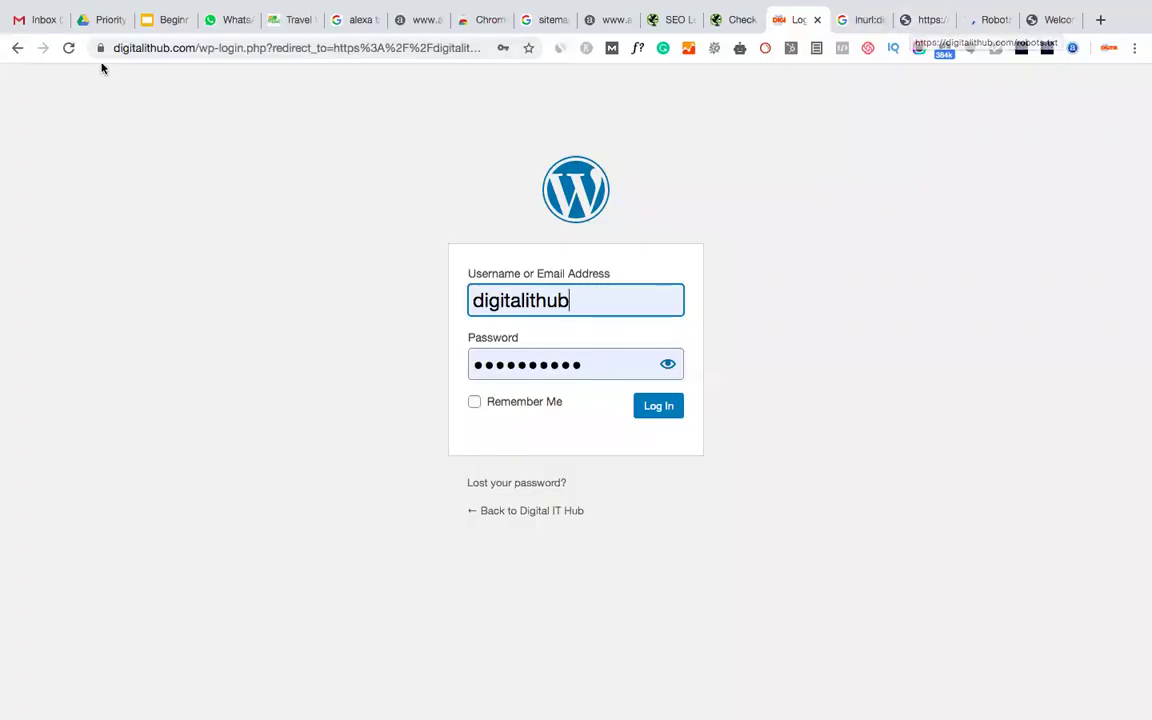
pyautogui.click(201, 48)
pyautogui.write('https://digitalithub.com/')
pyautogui.write('rob')
pyautogui.press('Down')
pyautogui.press('Down')
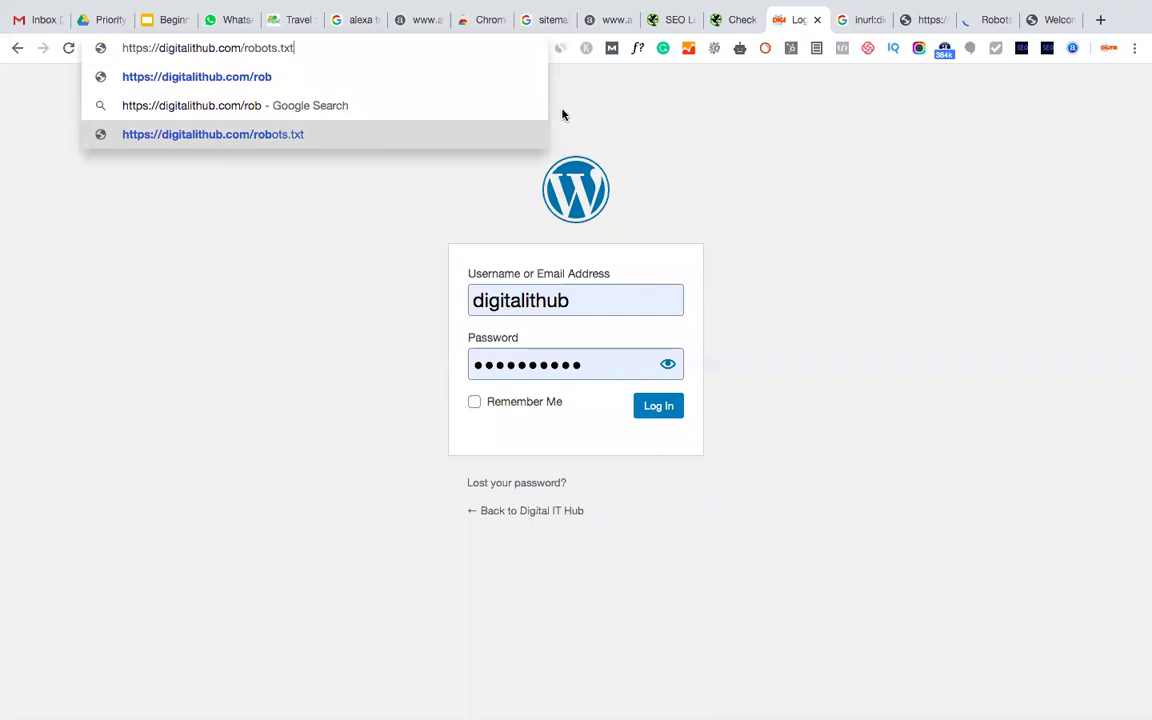
pyautogui.press('Return')
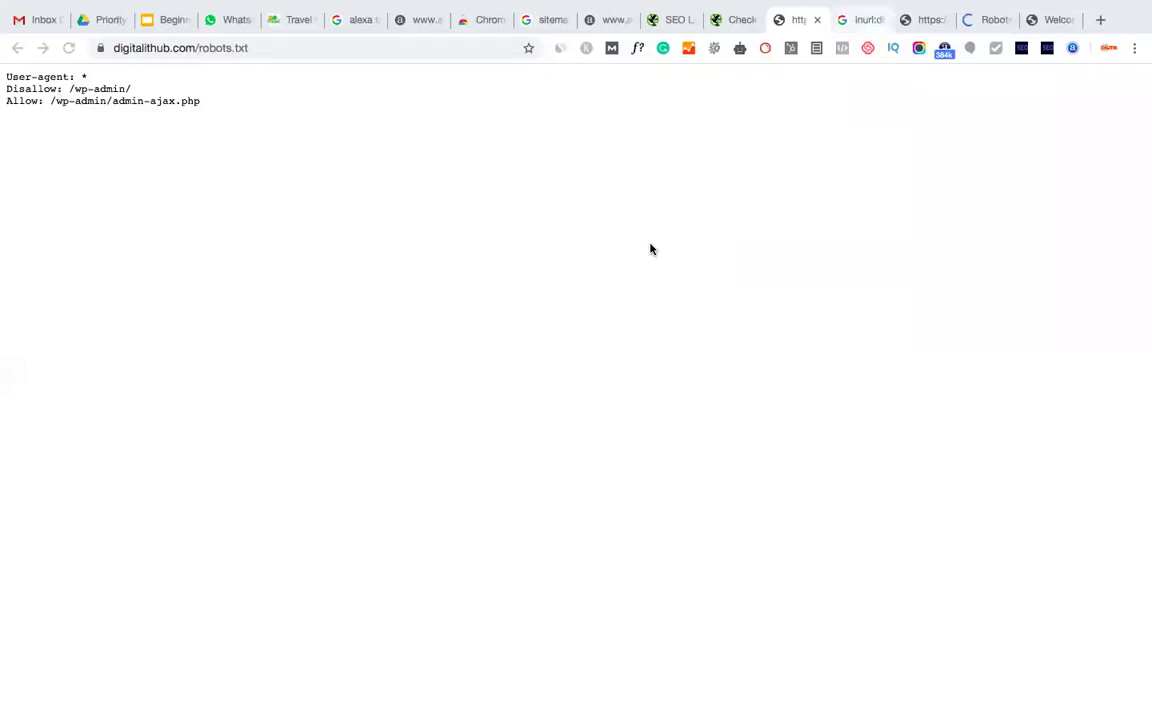
# Review the inurl:digitalithub.com results and the robots.txt page, then show the first slide of the Beginners Guide To SEO in 2020 presentation
pyautogui.hotkey('ctrl', 'Tab')
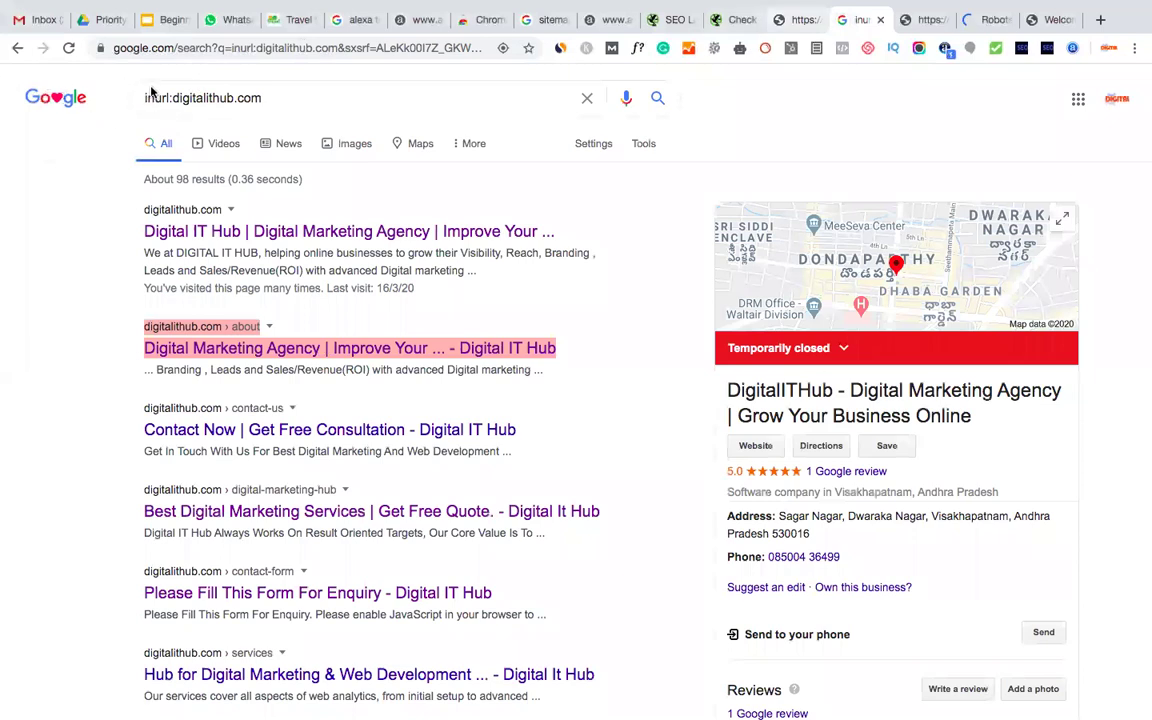
pyautogui.hotkey('ctrl', 'shift', 'Tab')
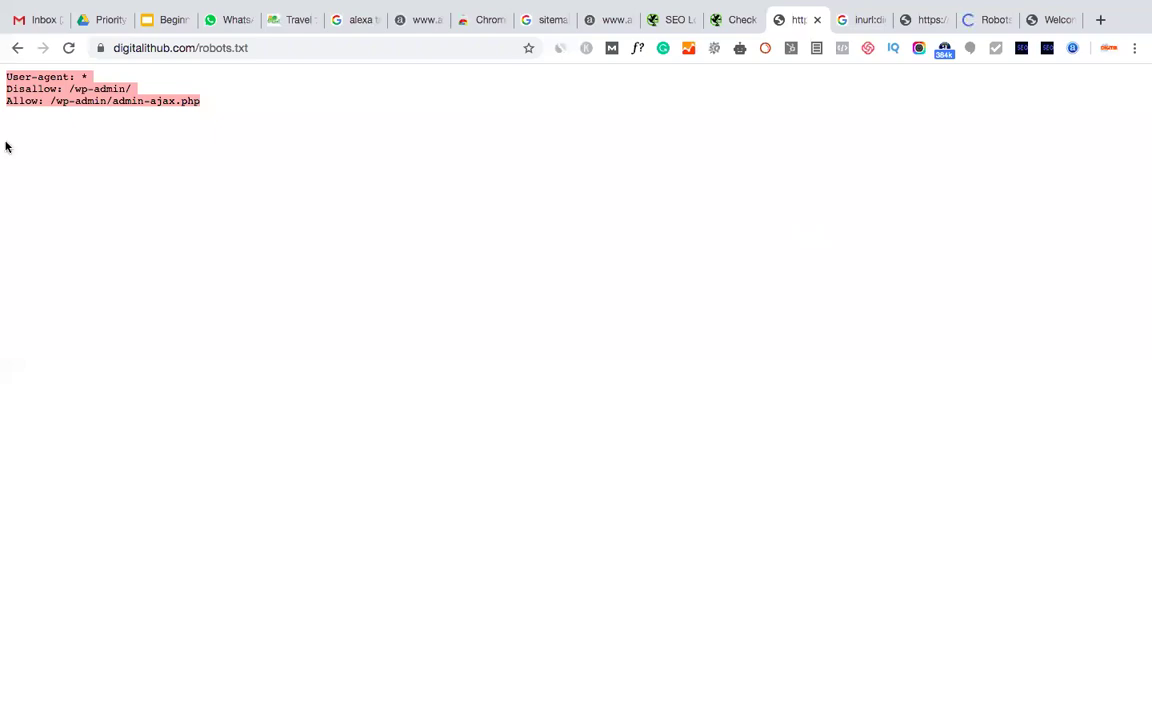
pyautogui.click(168, 19)
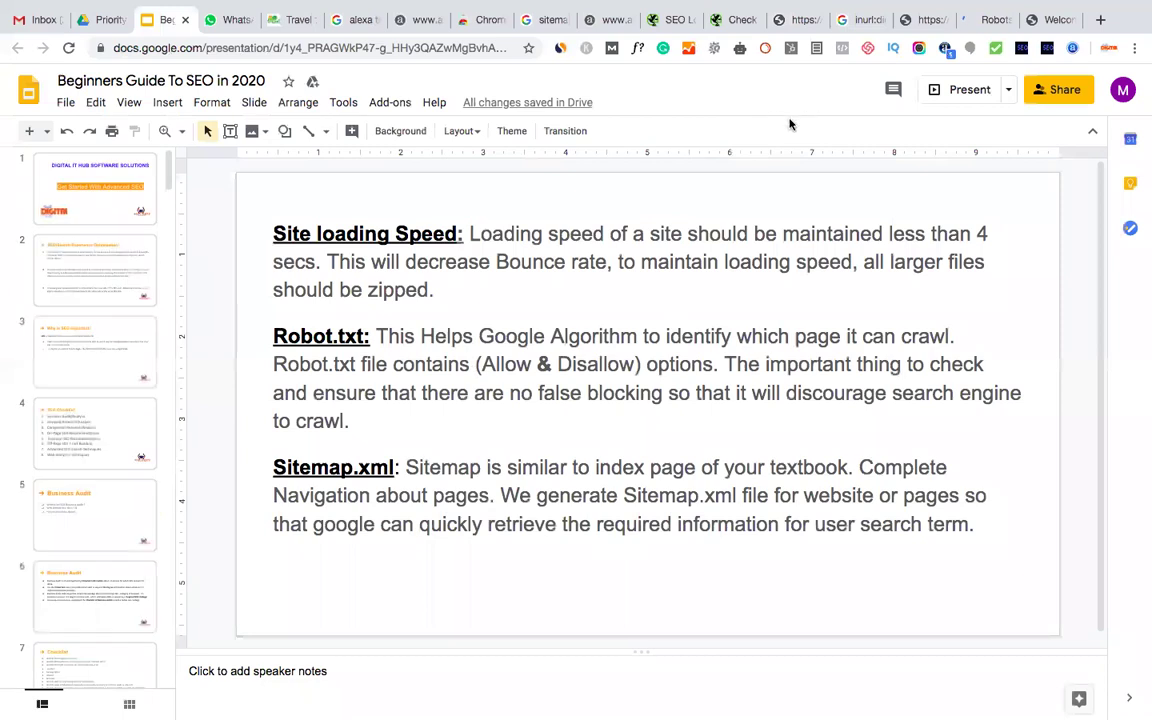
pyautogui.press('Home')
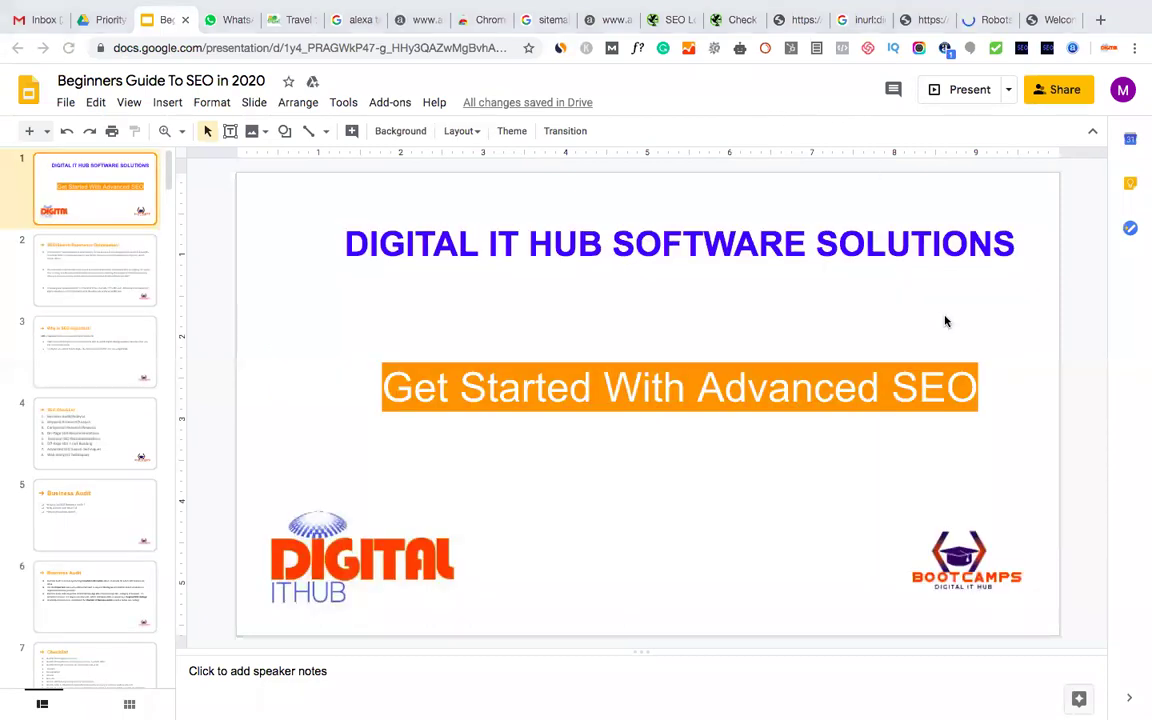
pyautogui.moveTo(147, 6)
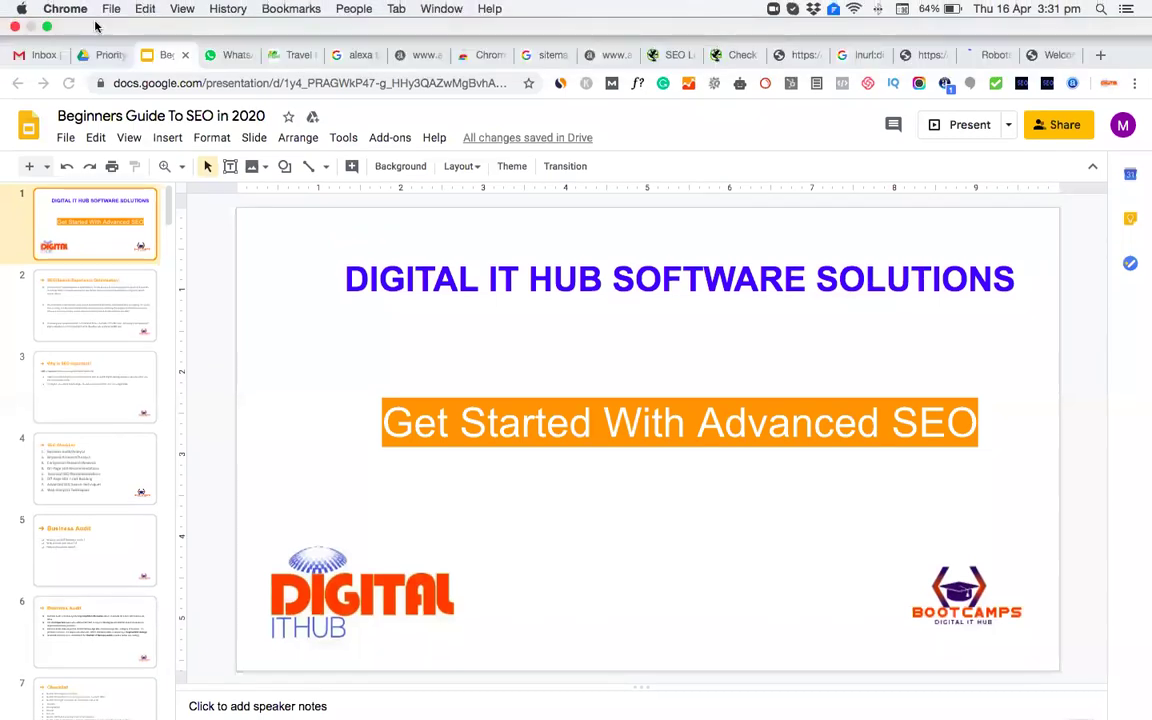
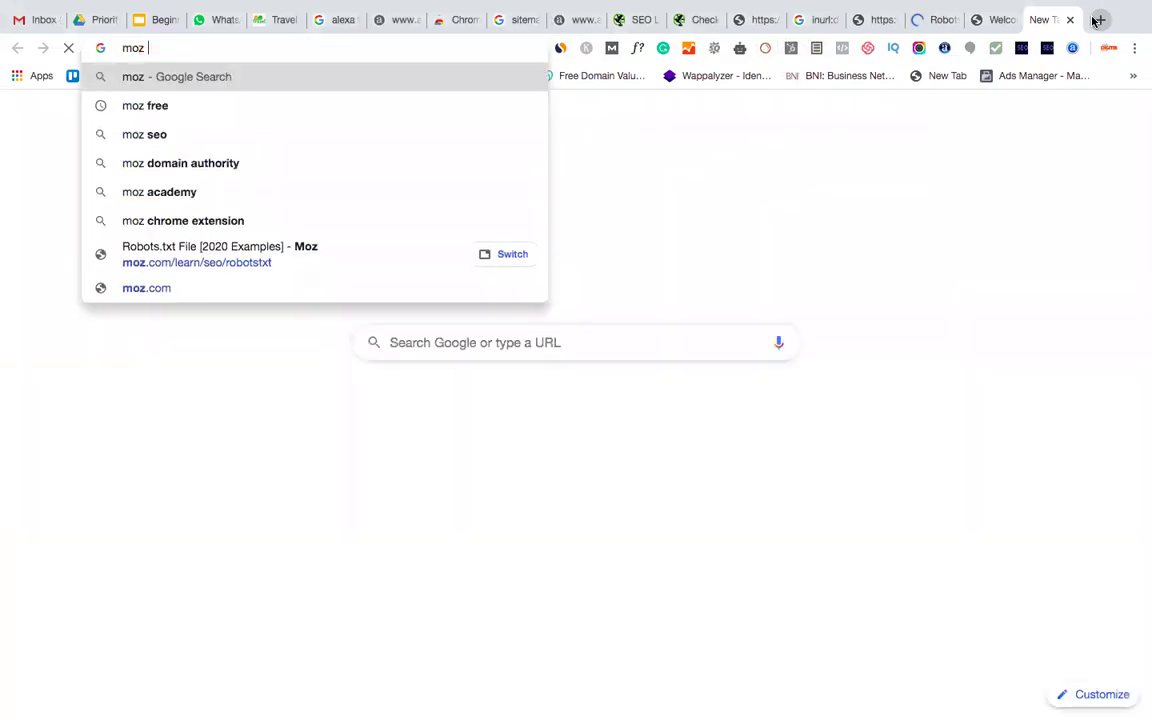
# Search Google for moz toolbar and open the MozBar - Moz result
pyautogui.write('too')
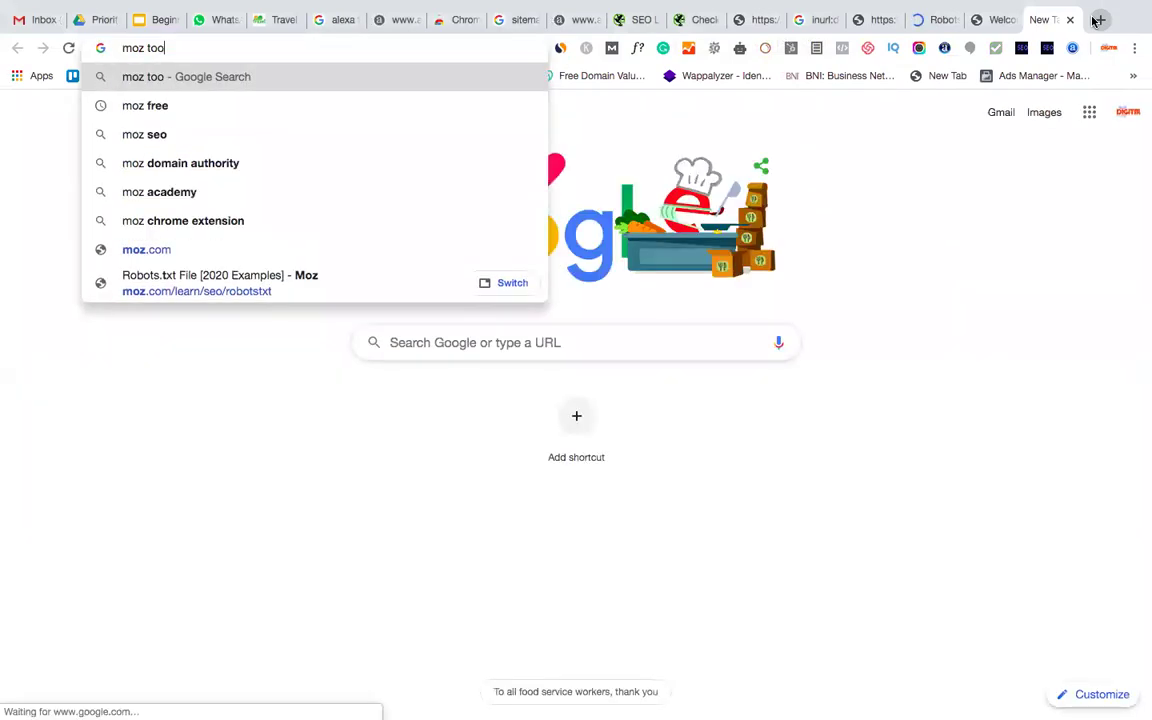
pyautogui.write('lbar')
pyautogui.press('Return')
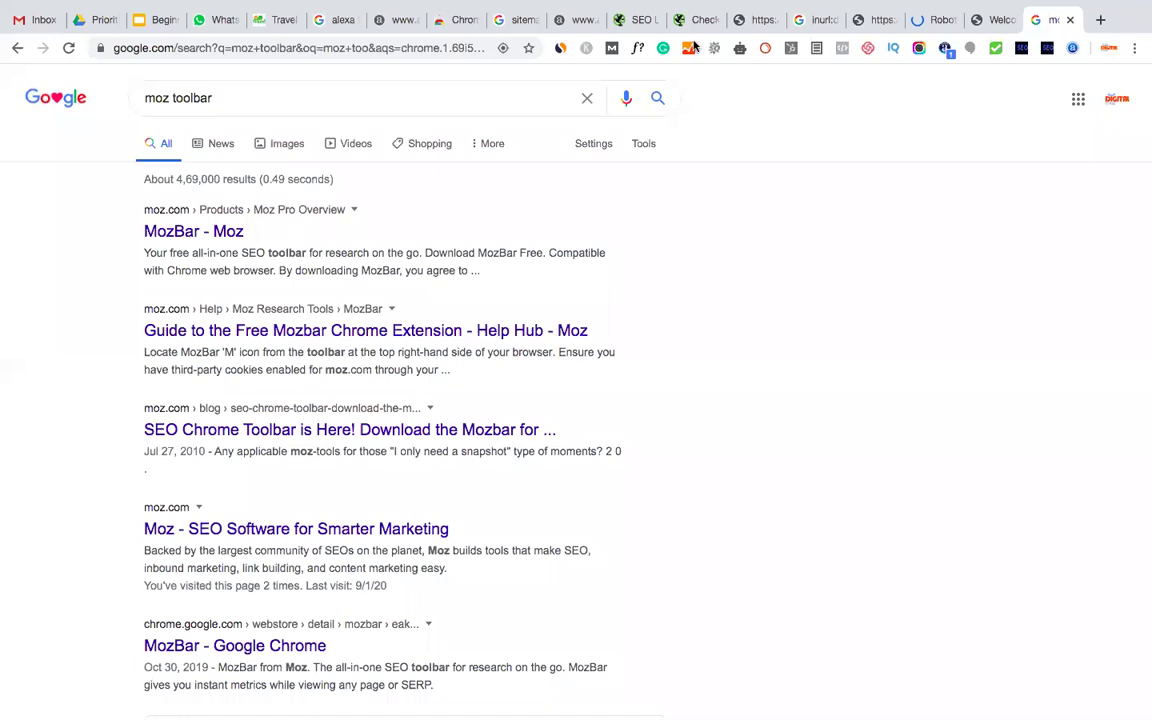
pyautogui.press('super+3')
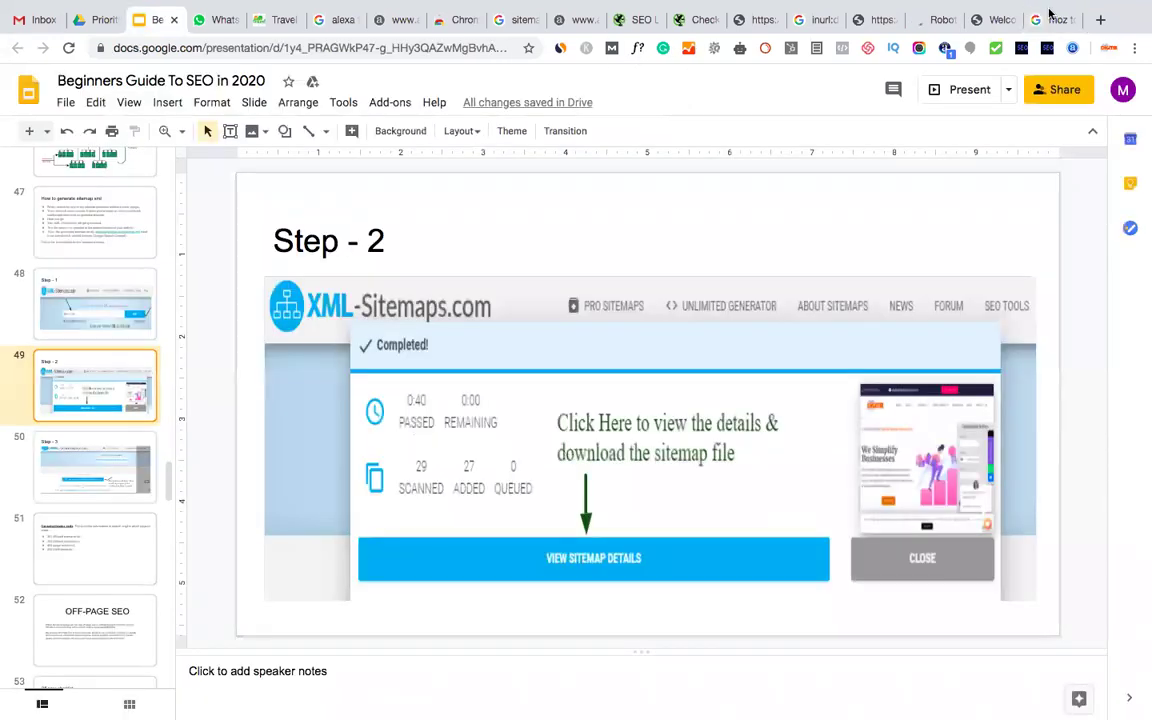
pyautogui.press('super+9')
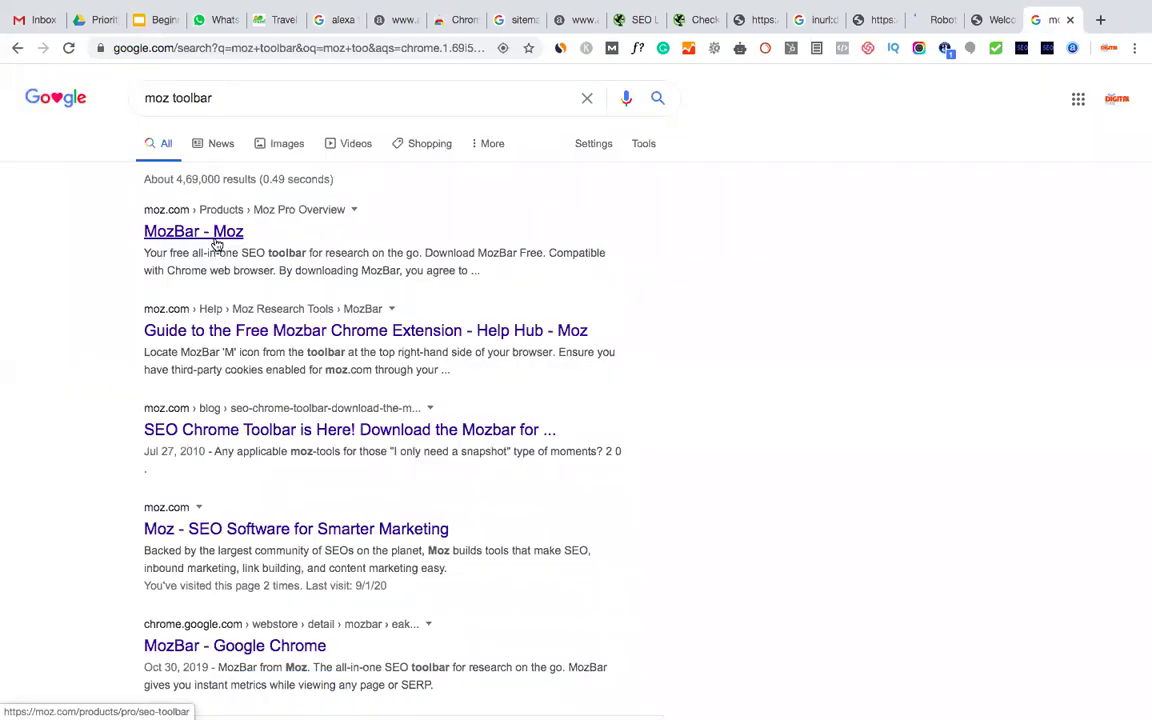
pyautogui.click(215, 241)
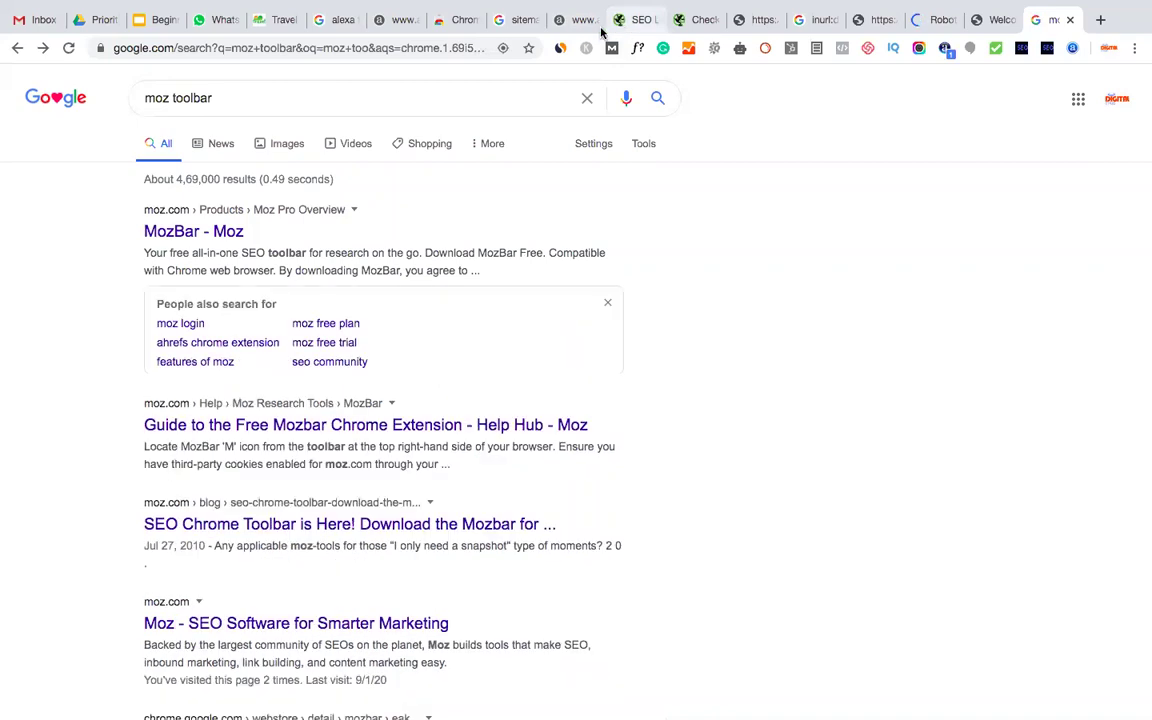
# Close the Screaming Frog Log File Analyser and Check Updates tabs, along with the Alexa siteinfo tab for apssdc.in
pyautogui.click(654, 27)
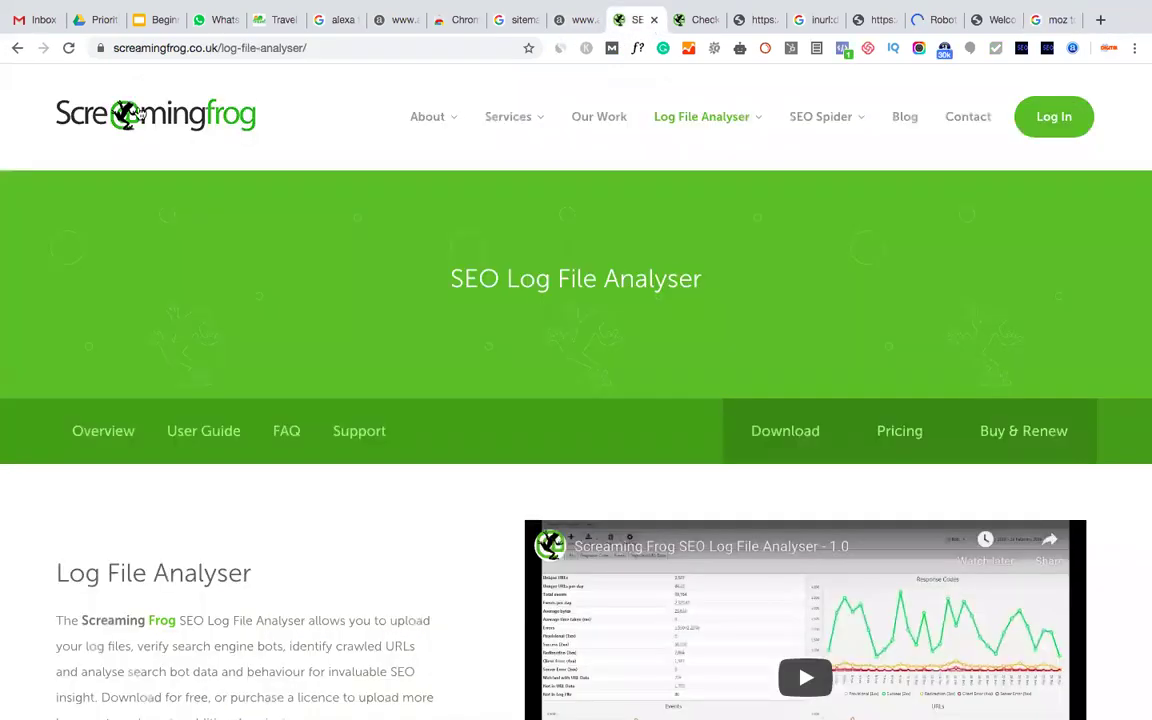
pyautogui.press('super+w')
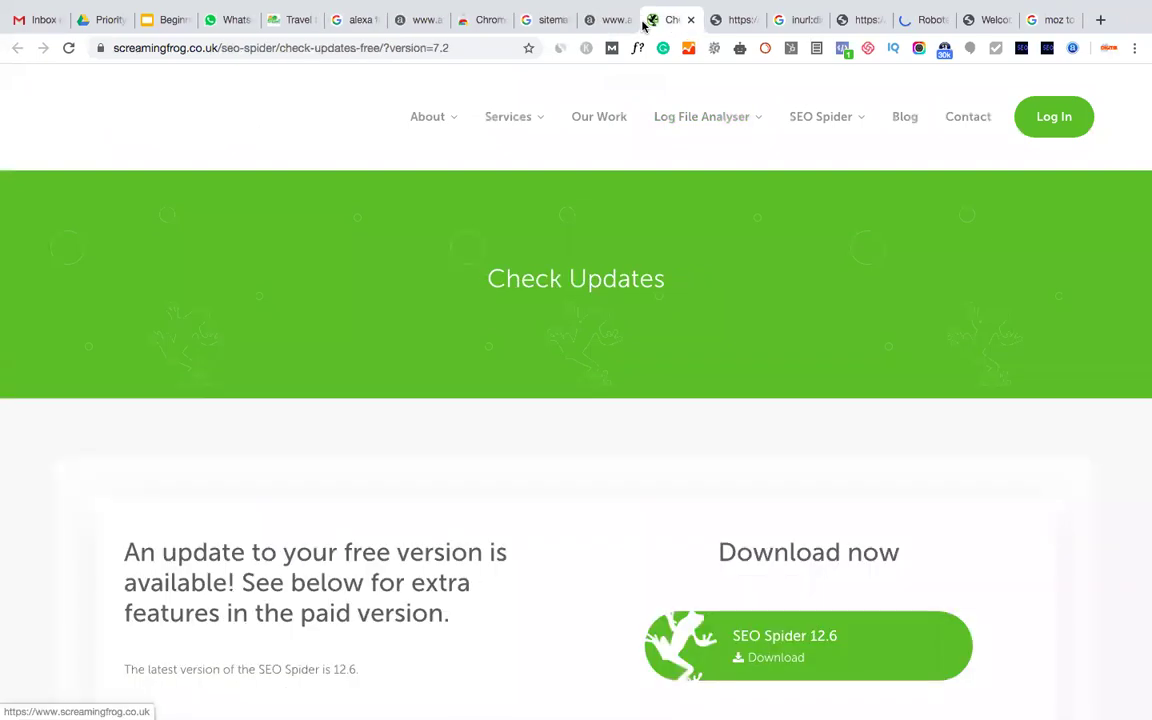
pyautogui.press('super+w')
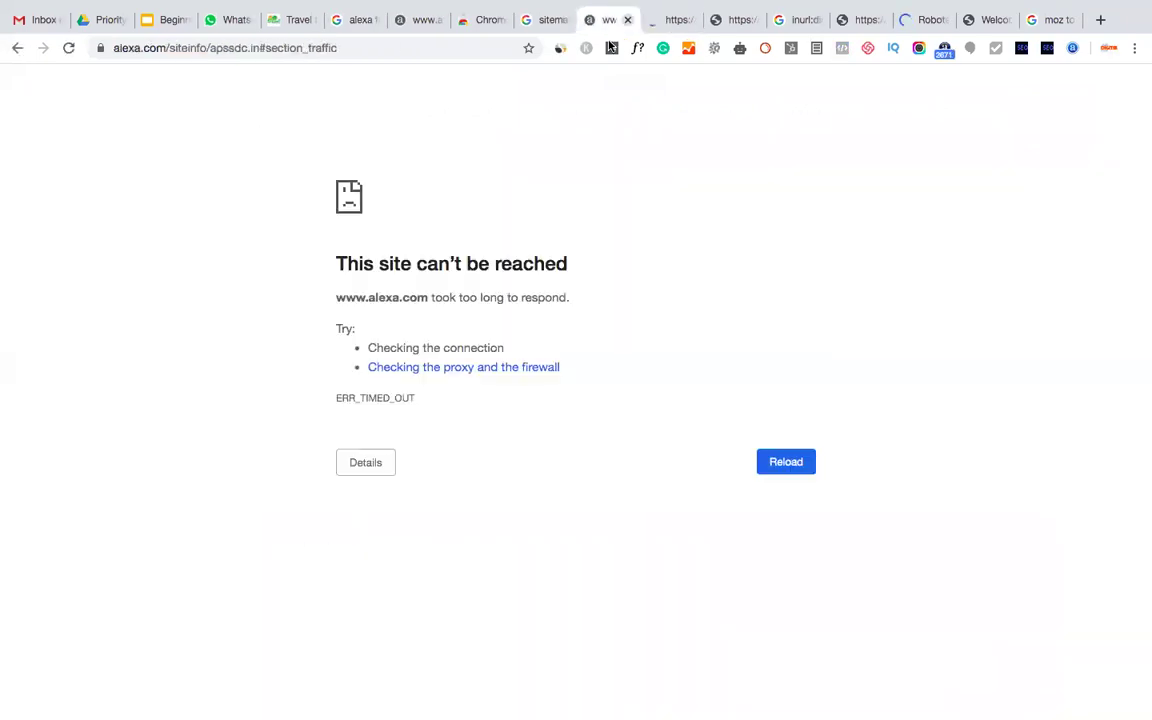
pyautogui.press('super+w')
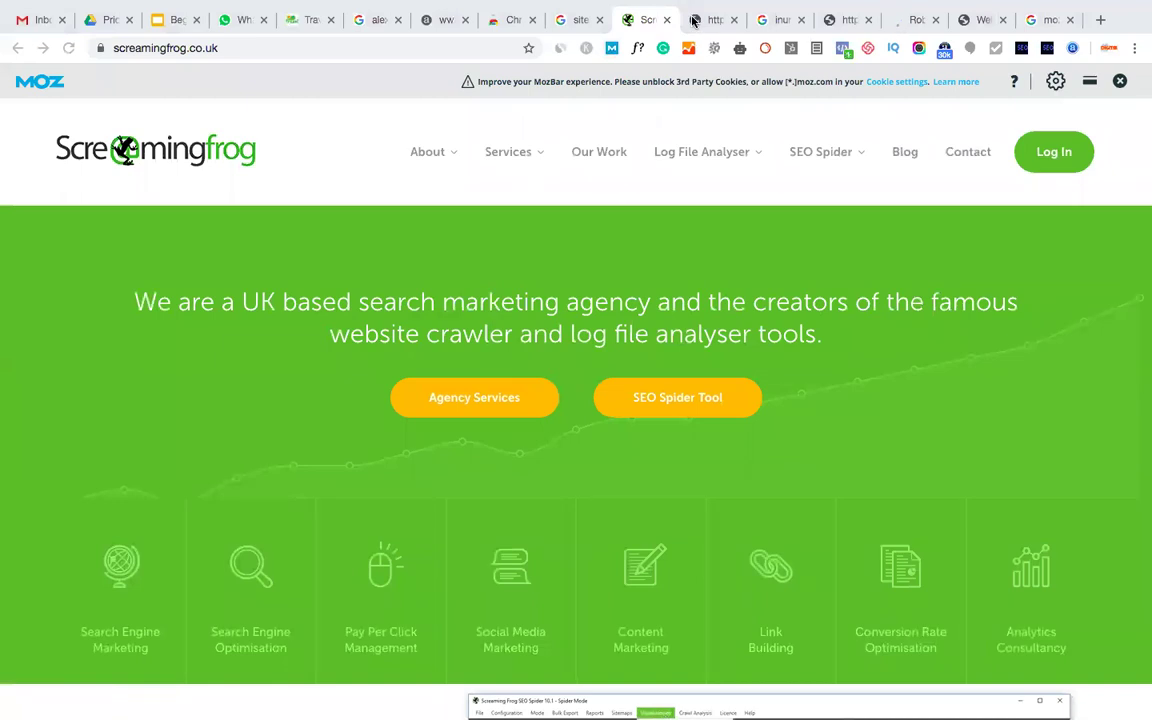
# Open the digitalithub.com home page in the robots.txt tab and load it again
pyautogui.hotkey('ctrl', 'Tab')
pyautogui.click(321, 44)
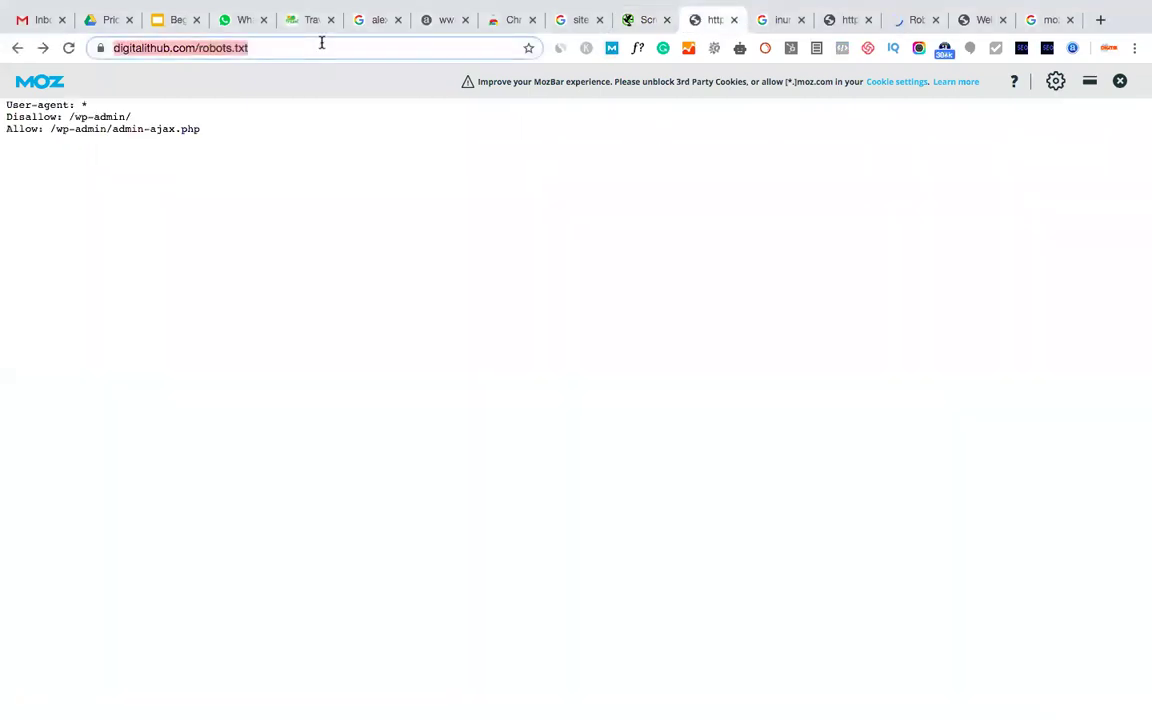
pyautogui.click(321, 44)
pyautogui.keyDown('shift'); pyautogui.click(213, 47); pyautogui.keyUp('shift')
pyautogui.keyDown('shift'); pyautogui.click(234, 47); pyautogui.keyUp('shift')
pyautogui.press('BackSpace')
pyautogui.press('Return')
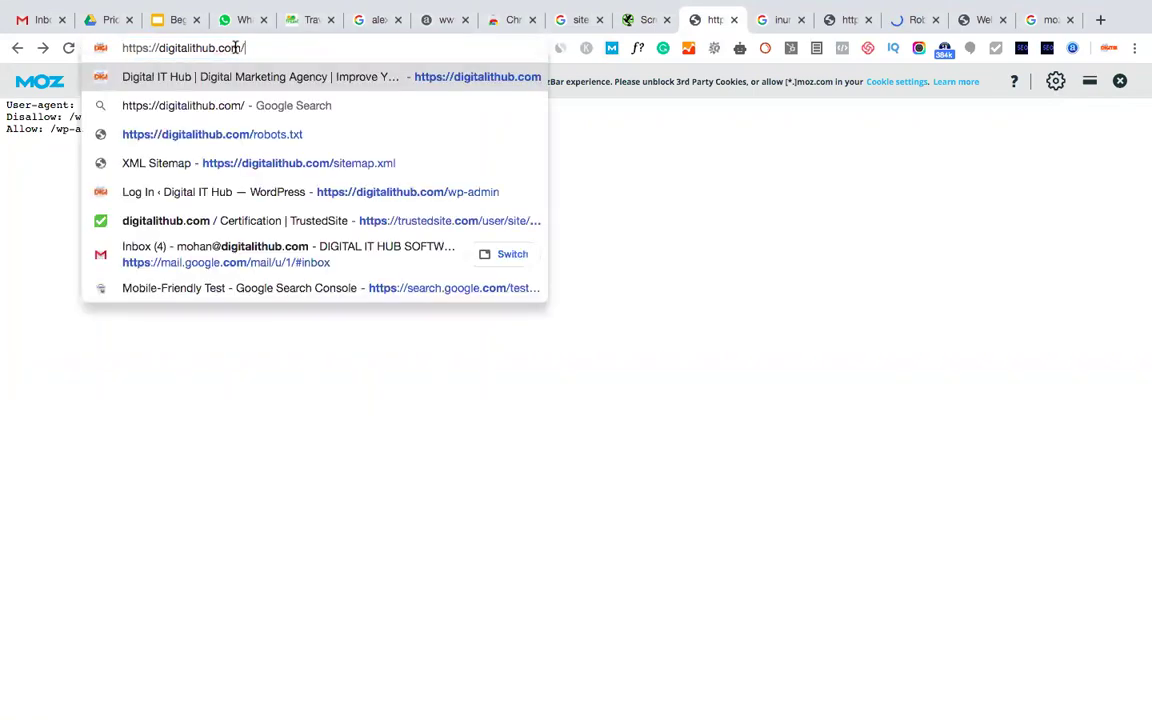
pyautogui.press('Return')
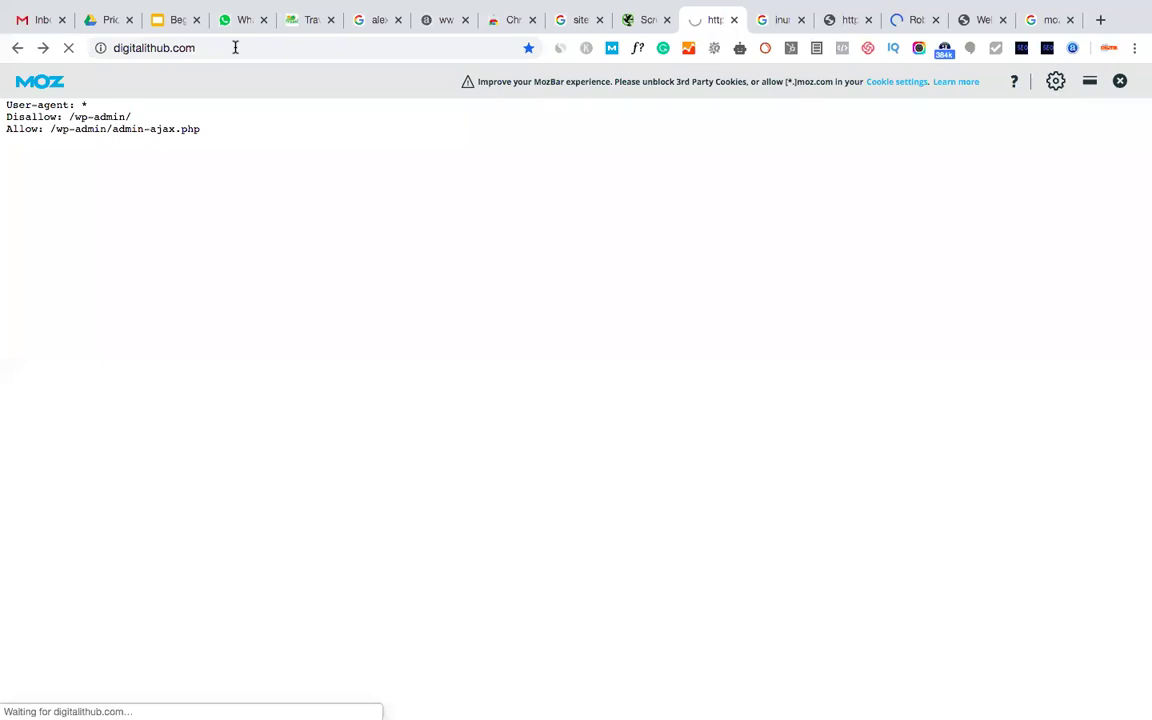
pyautogui.click(235, 47)
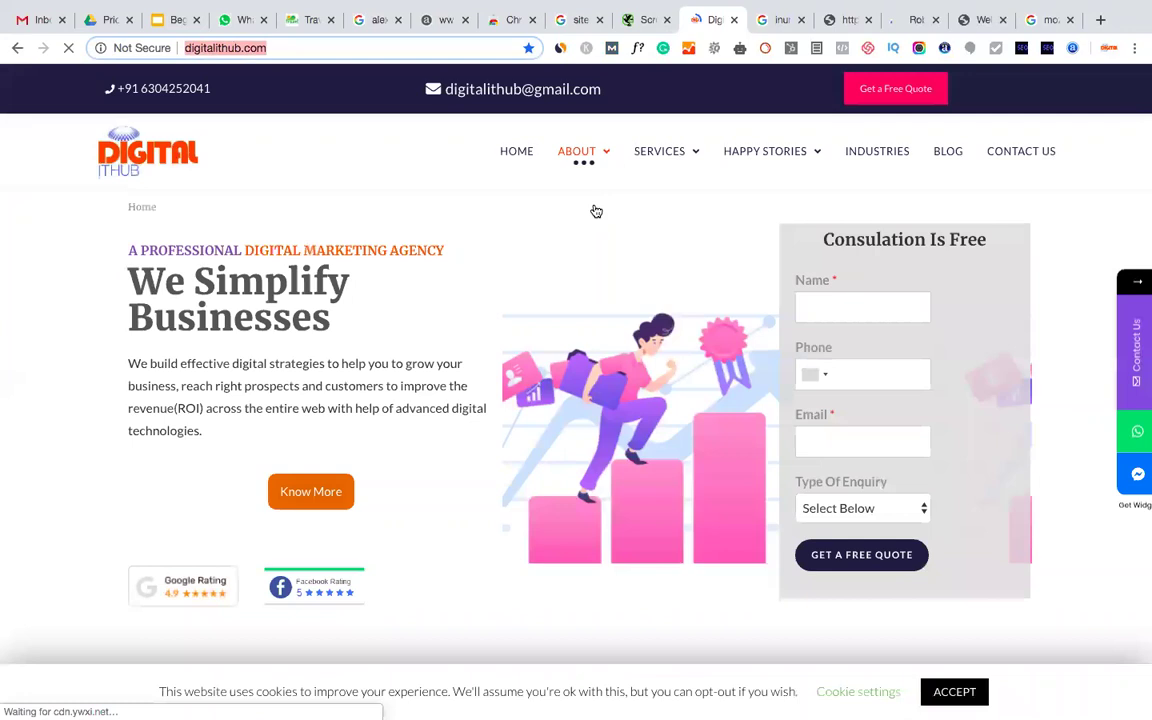
pyautogui.moveTo(656, 193)
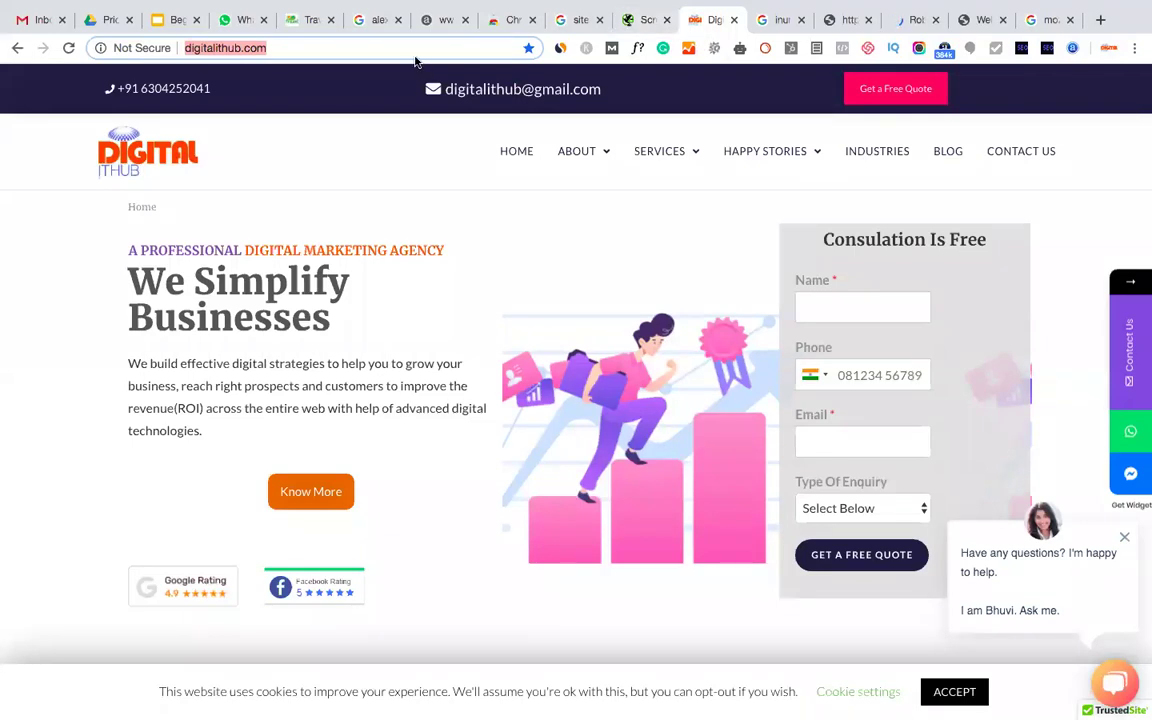
pyautogui.press('Return')
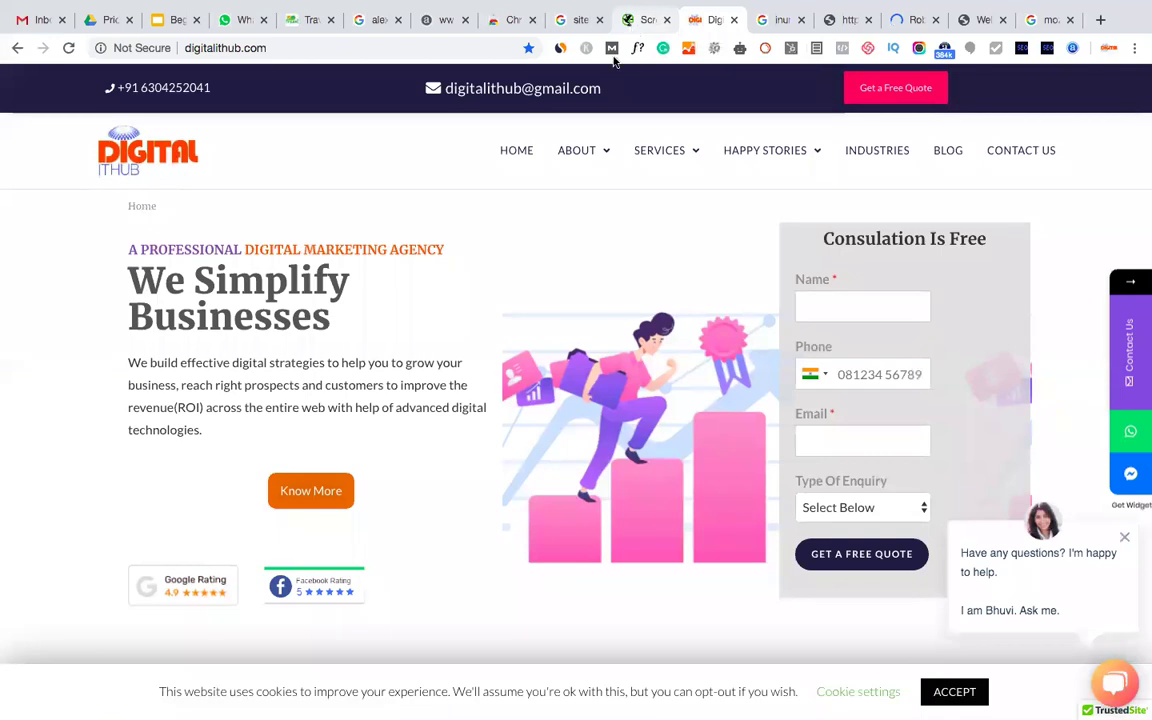
# View Chrome's cookie settings through the MozBar notice on screamingfrog.co.uk, then close the settings tab
pyautogui.hotkey('ctrl', 'shift', 'Tab')
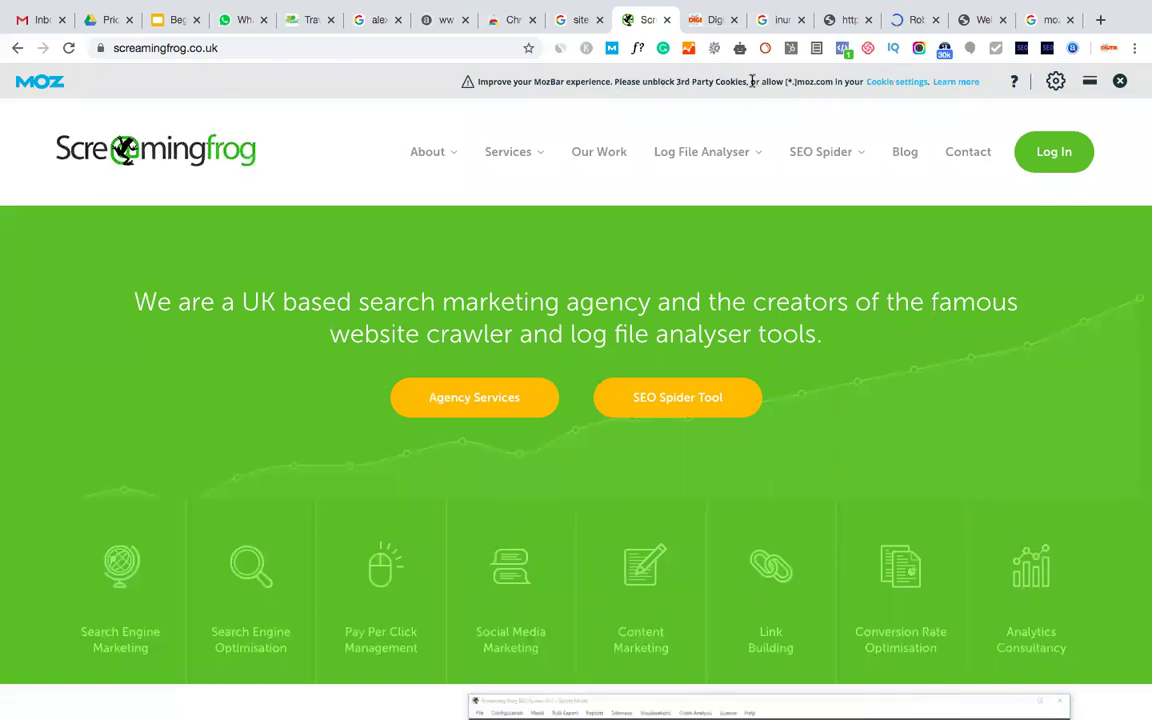
pyautogui.click(897, 81)
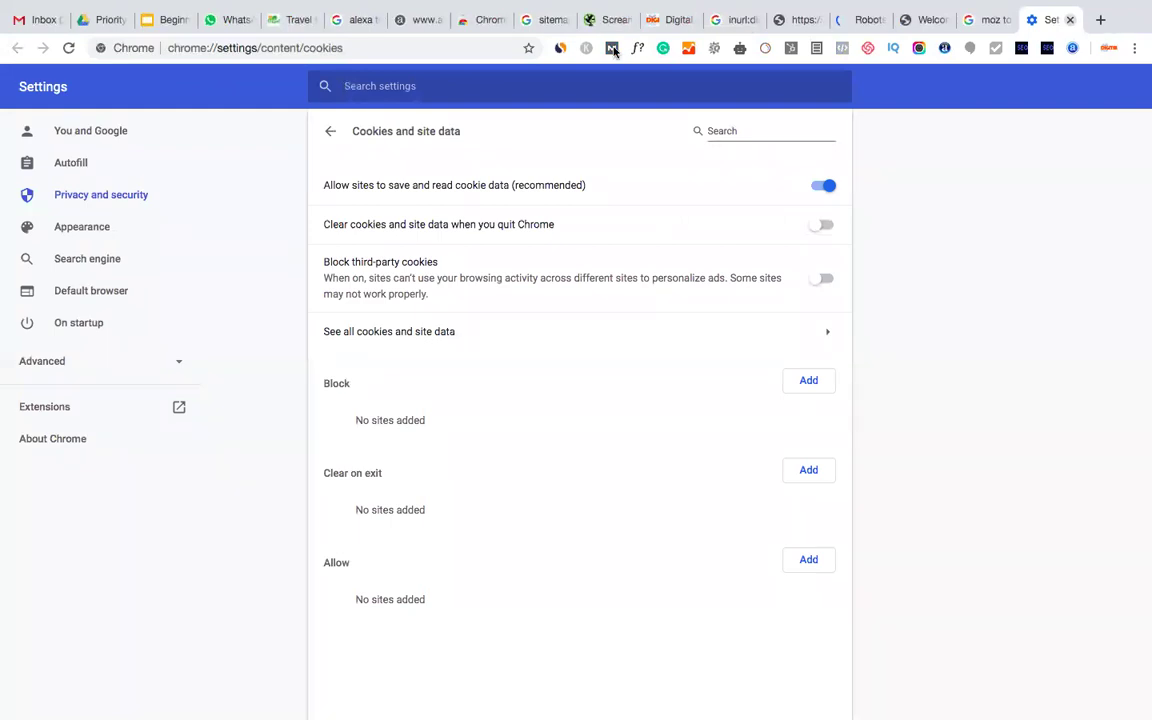
pyautogui.hotkey('ctrl', 'w')
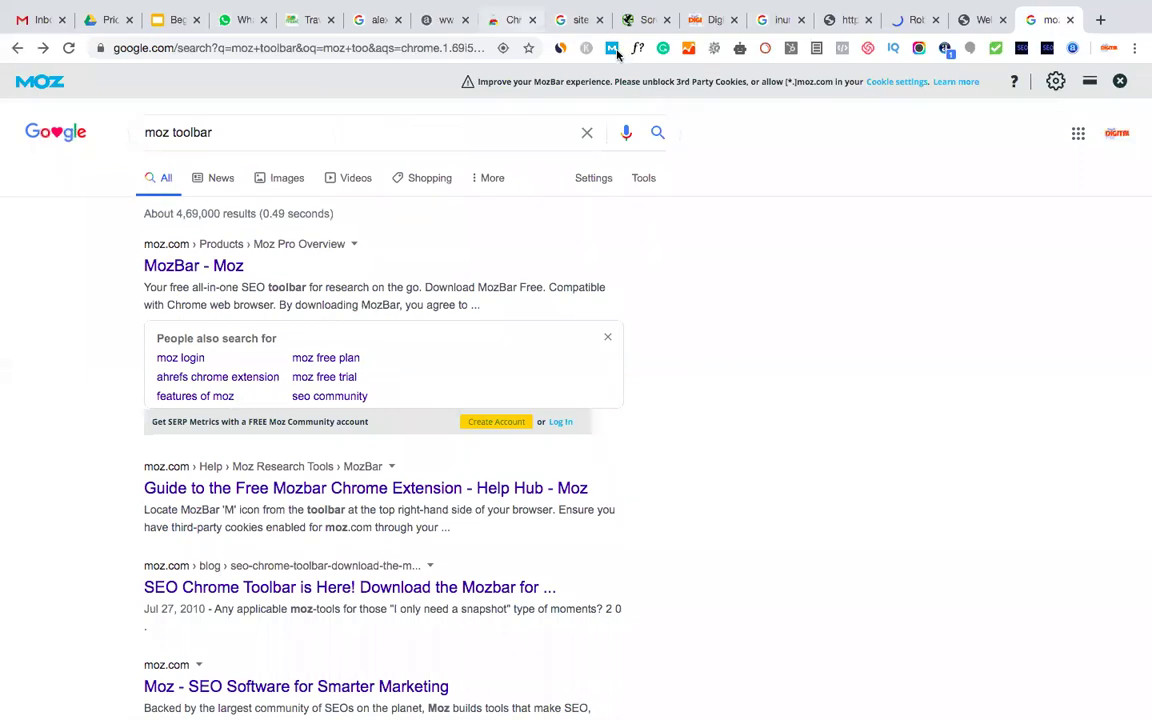
# Search the Chrome Web Store for MOZ TOOLBAR and open the MozBar extension page
pyautogui.click(640, 20)
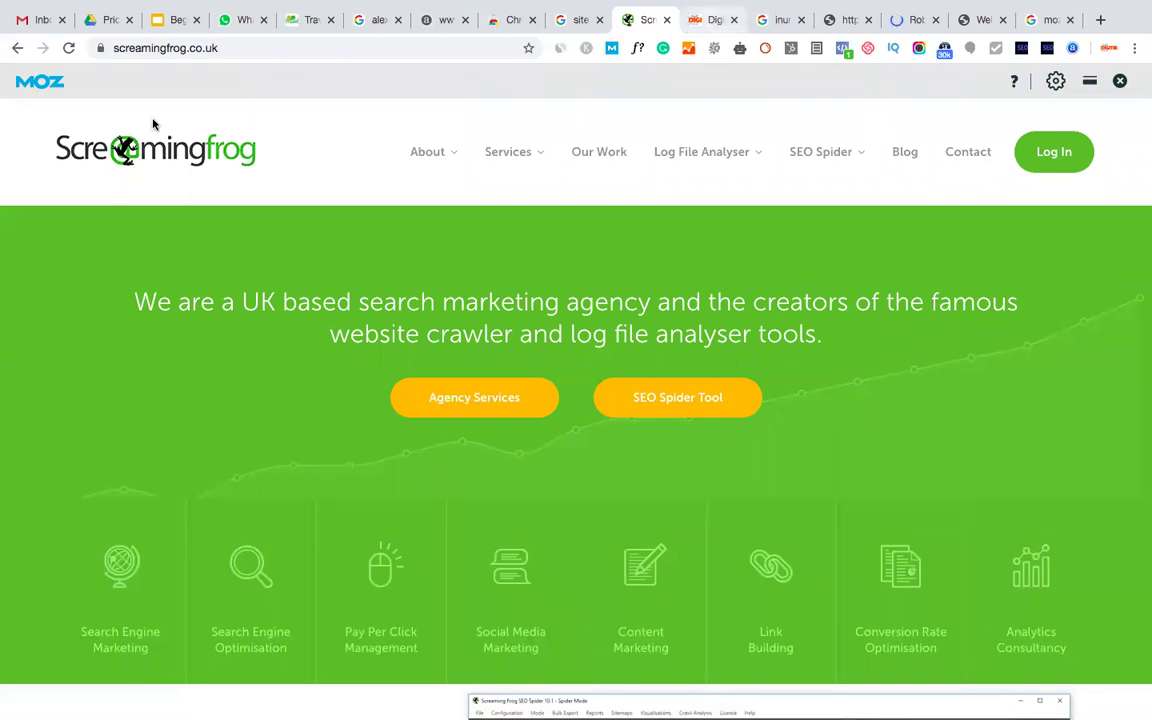
pyautogui.hotkey('ctrl', 'Tab')
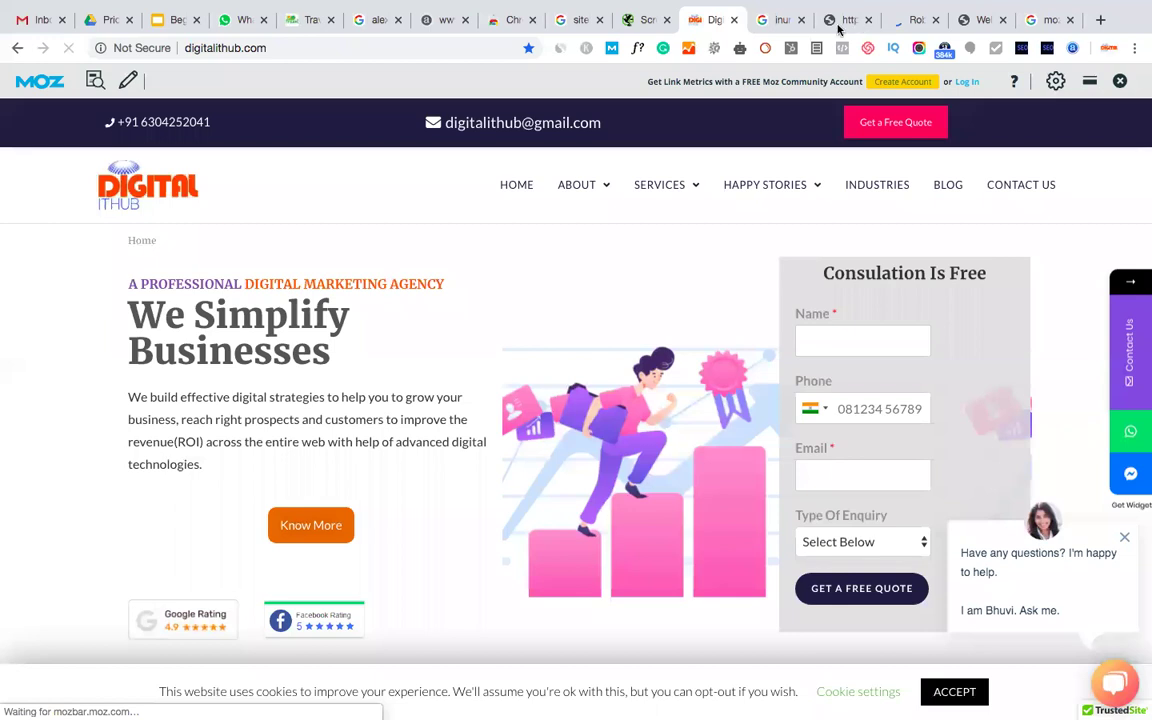
pyautogui.click(498, 20)
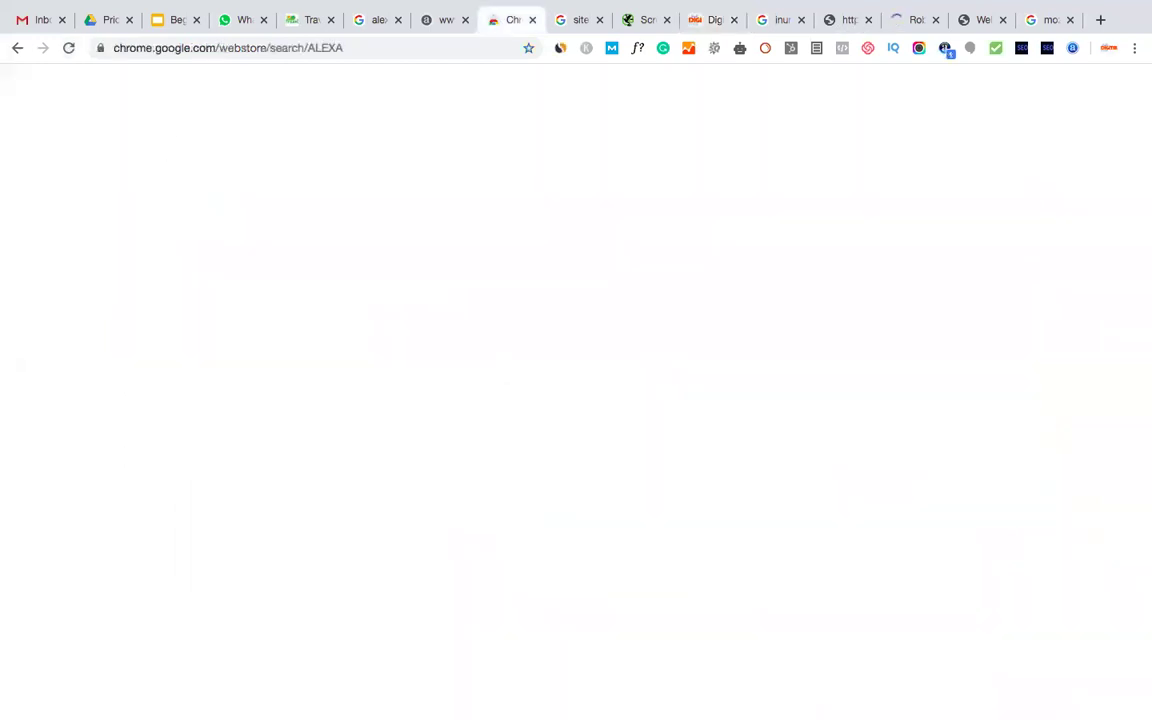
pyautogui.doubleClick(140, 147)
pyautogui.write('MOZ ')
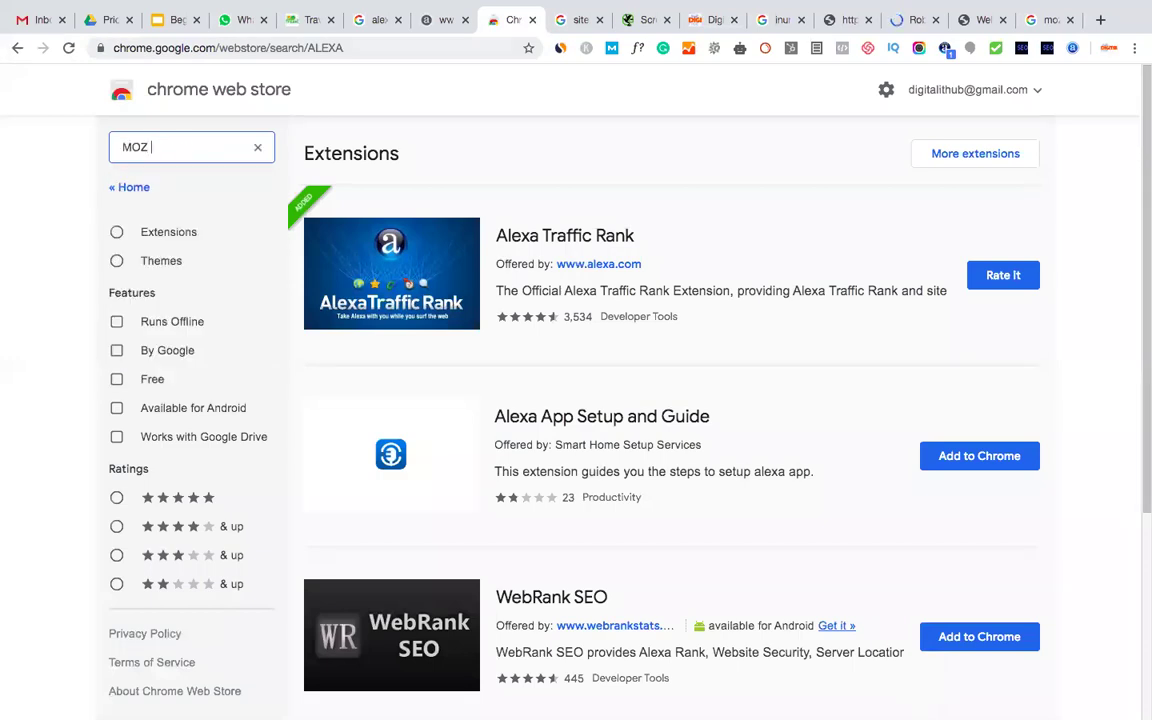
pyautogui.write('TOOL')
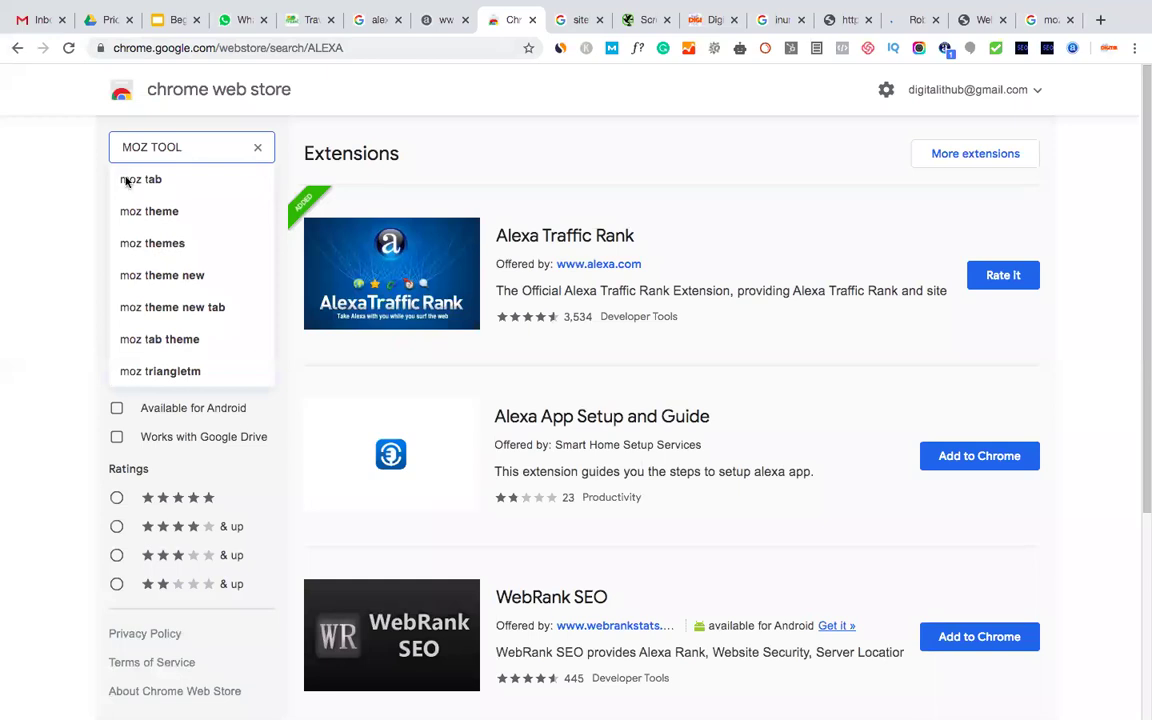
pyautogui.write('BAR')
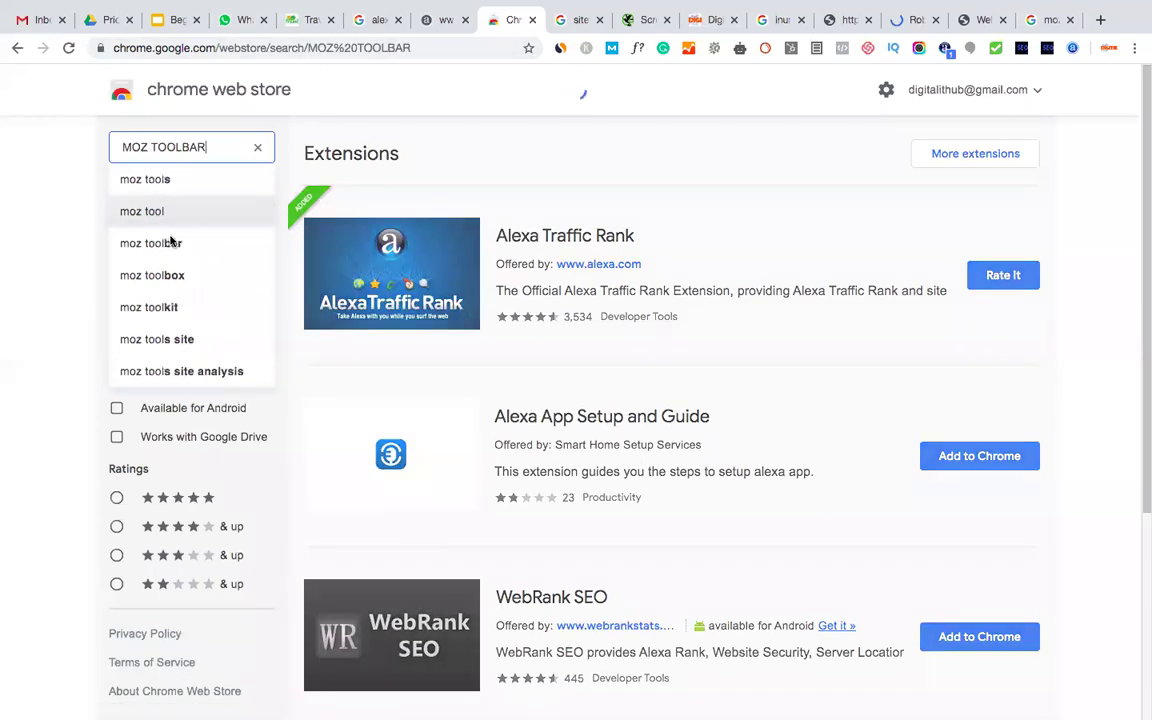
pyautogui.tripleClick(185, 148)
pyautogui.write('MOZ 5TO')
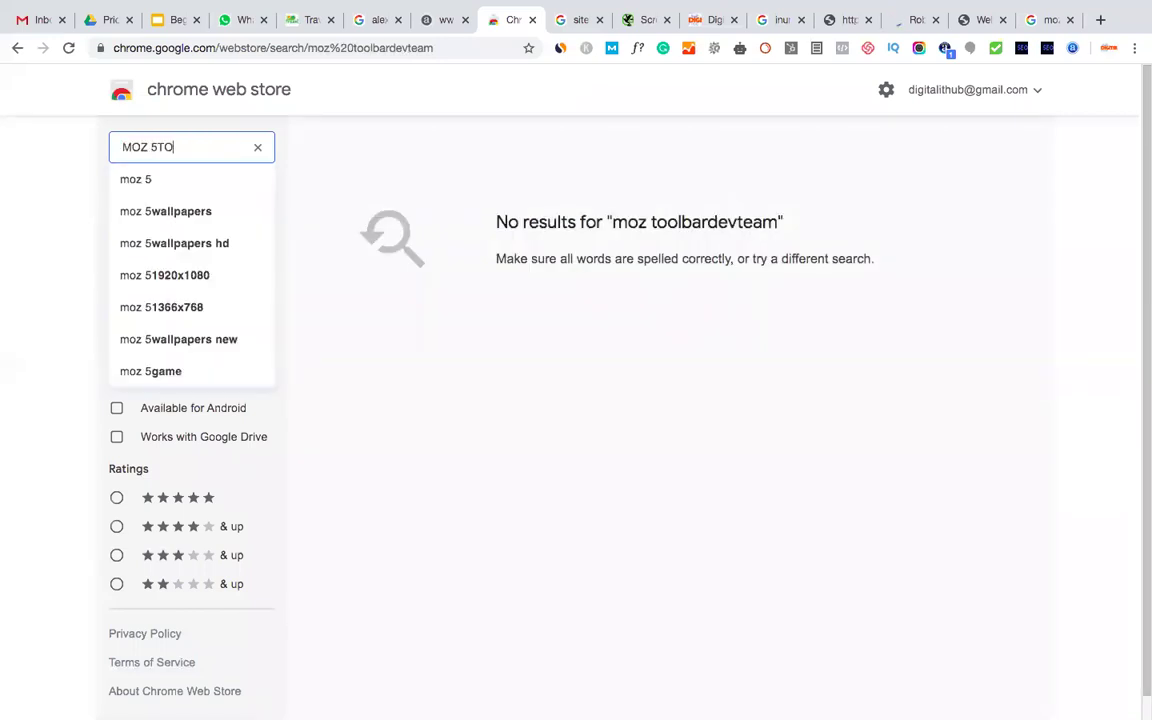
pyautogui.write('OLBAR')
pyautogui.press('Return')
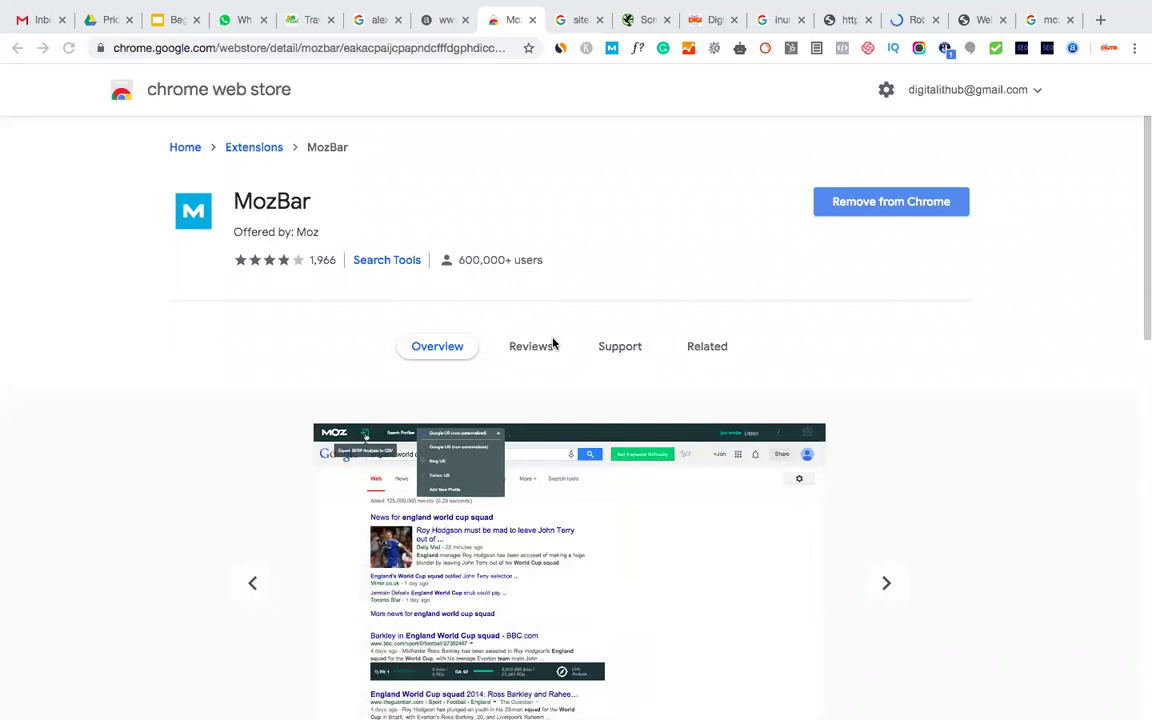
# Look through the MozBar extension's preview images, overview description and additional information
pyautogui.scroll(-2, 548, 347)
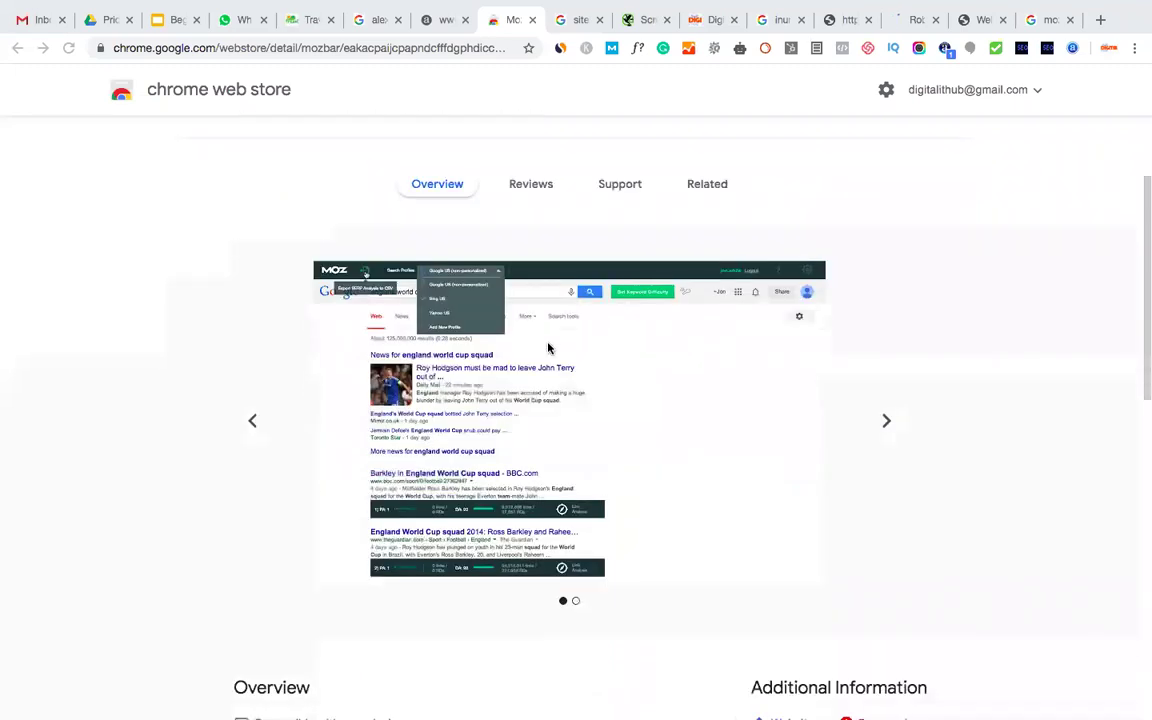
pyautogui.scroll(-1, 400, 385)
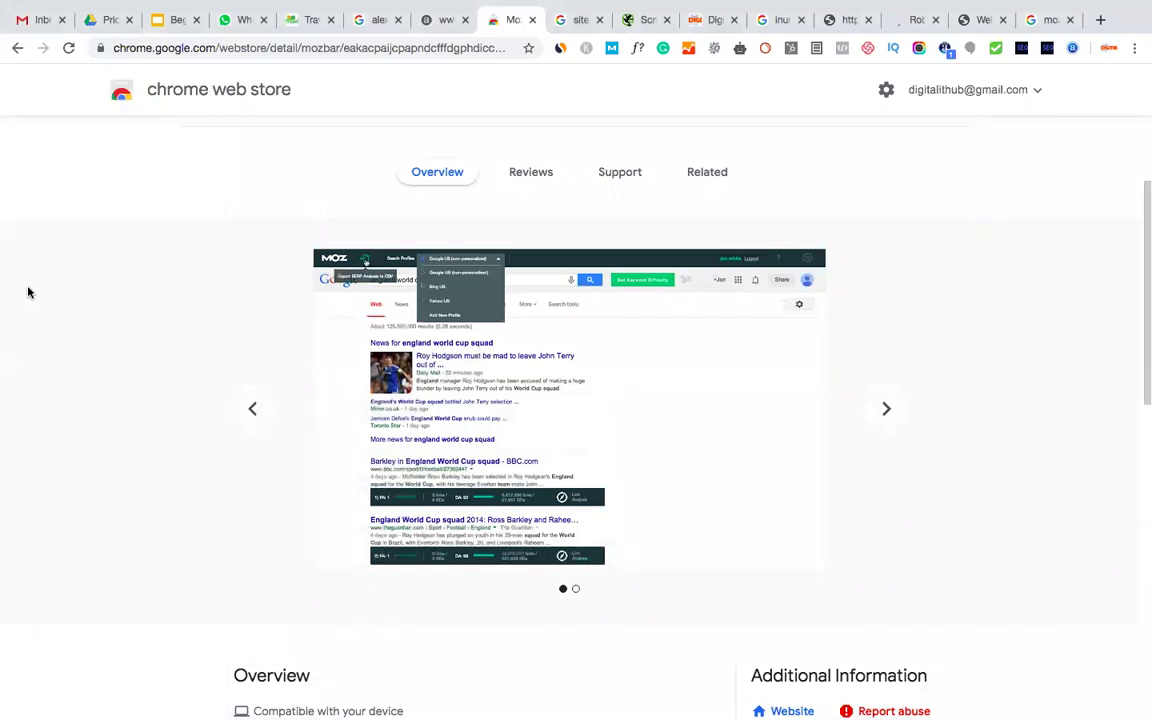
pyautogui.click(256, 417)
pyautogui.scroll(-3, 892, 257)
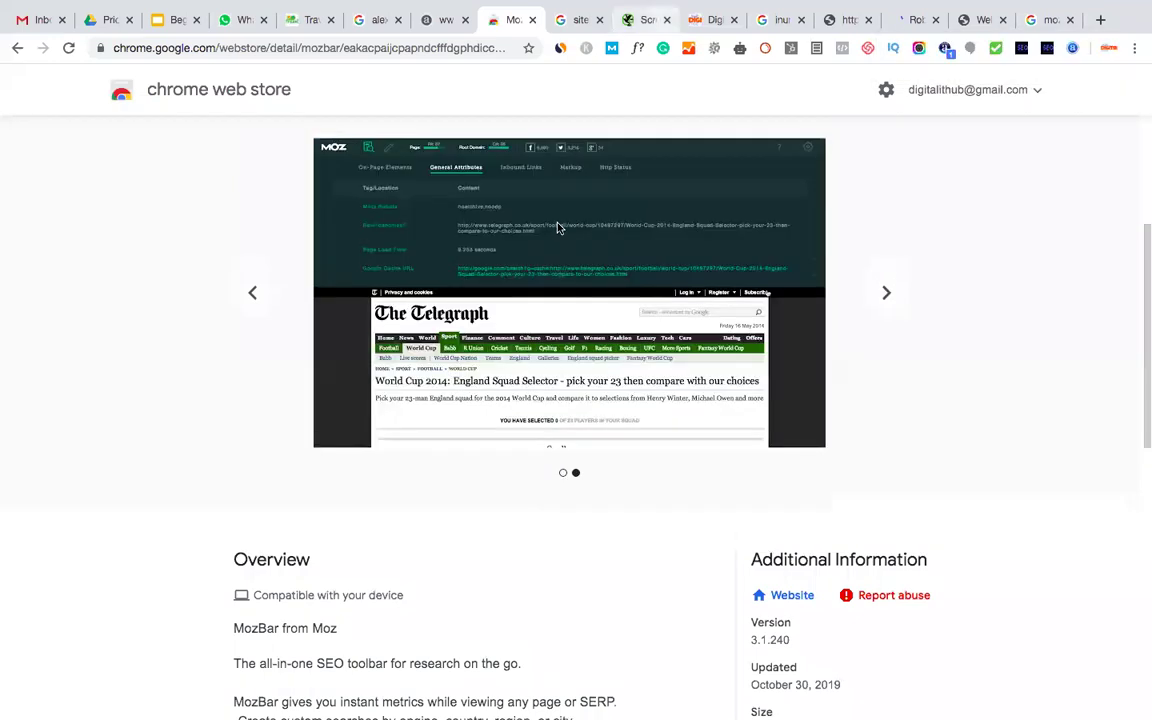
pyautogui.scroll(-1, 420, 460)
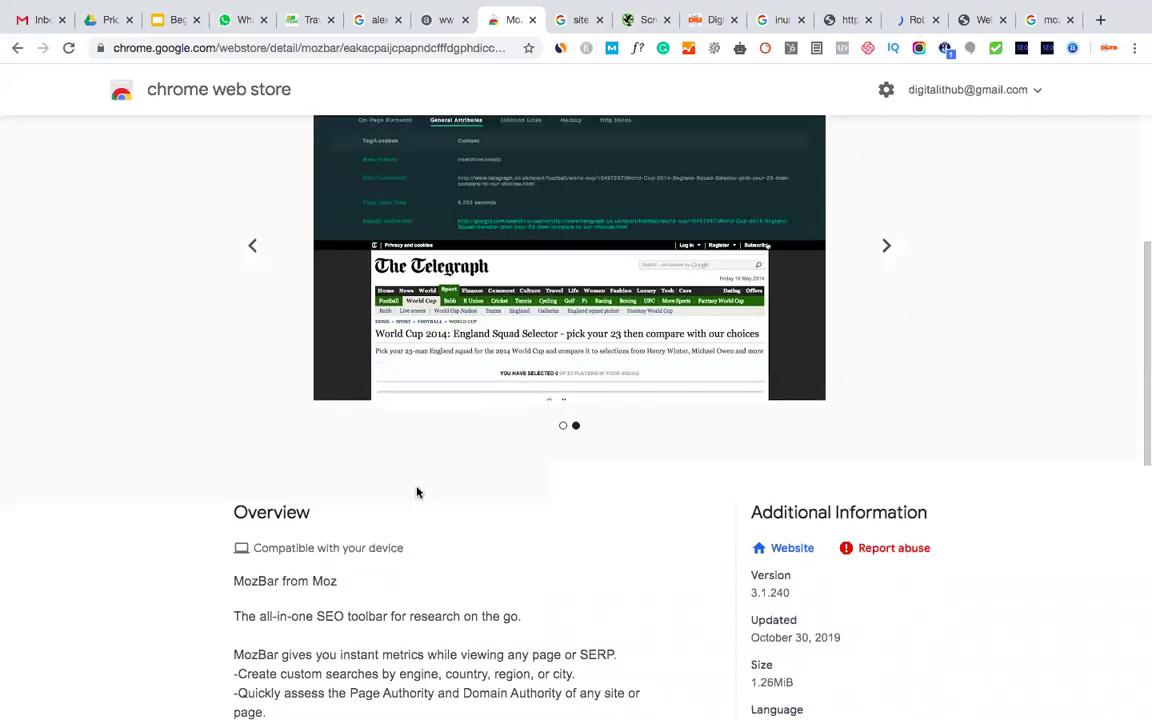
pyautogui.scroll(-3, 571, 270)
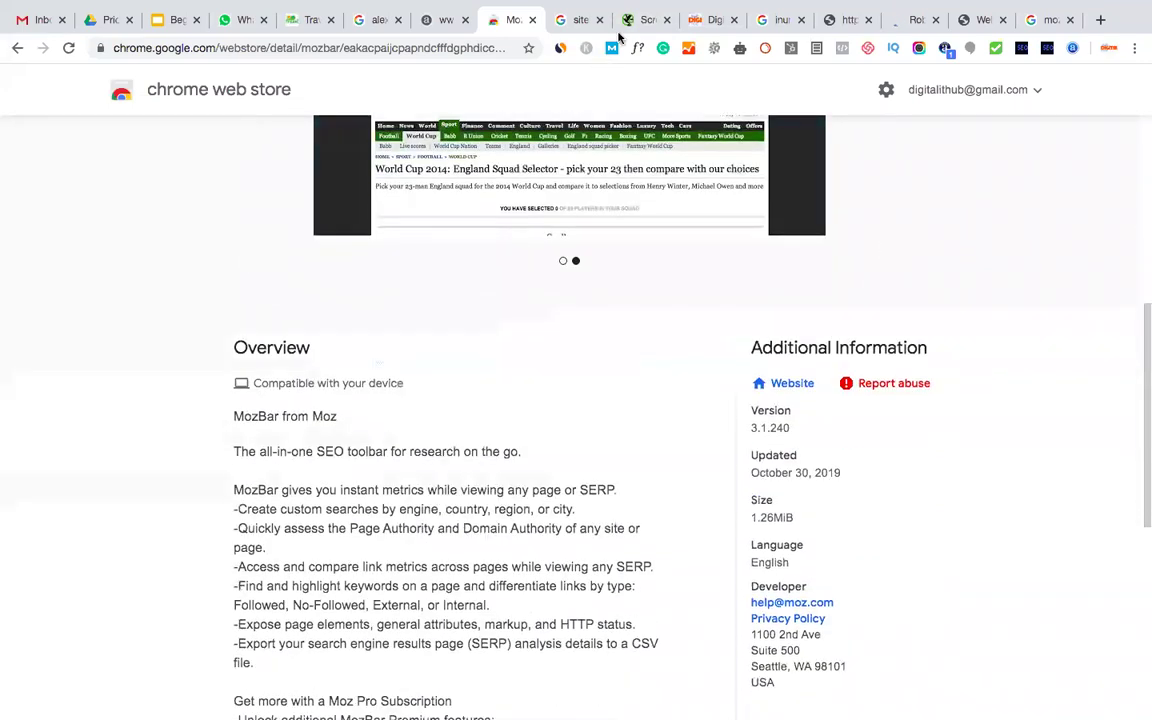
pyautogui.scroll(6, 618, 37)
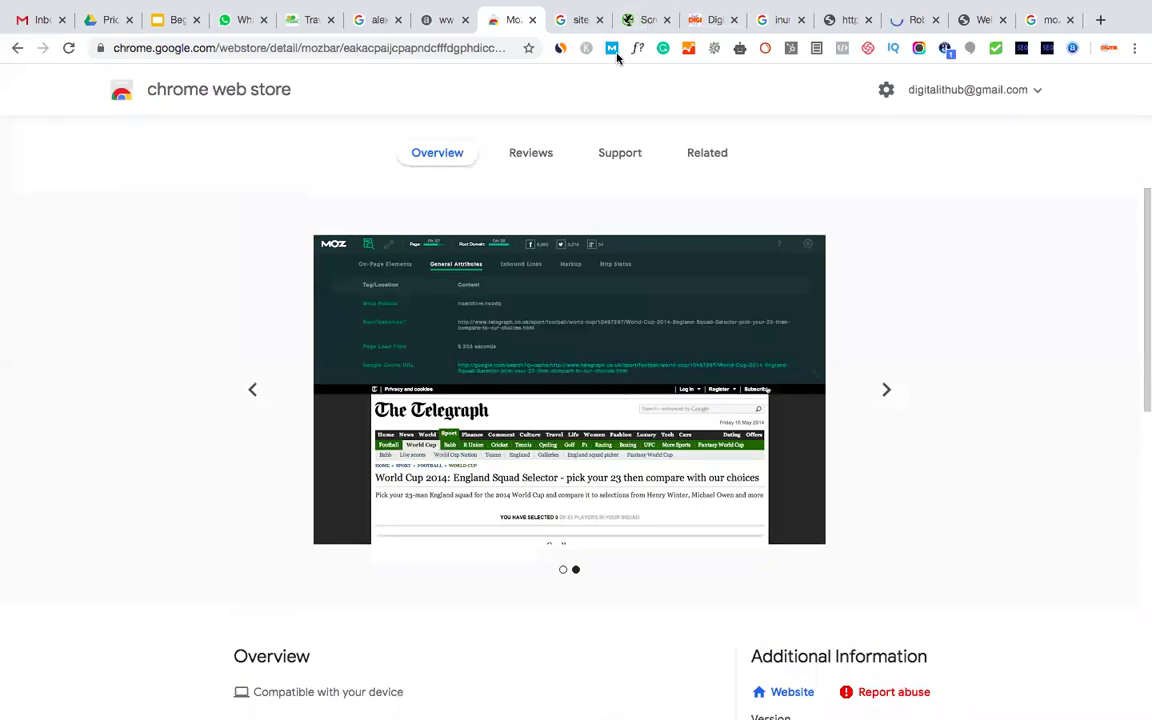
# Turn on MozBar on screamingfrog.co.uk and log in to the Moz account from its bar with the filled-in credentials
pyautogui.hotkey('ctrl', 'Tab')
pyautogui.hotkey('ctrl', 'Tab')
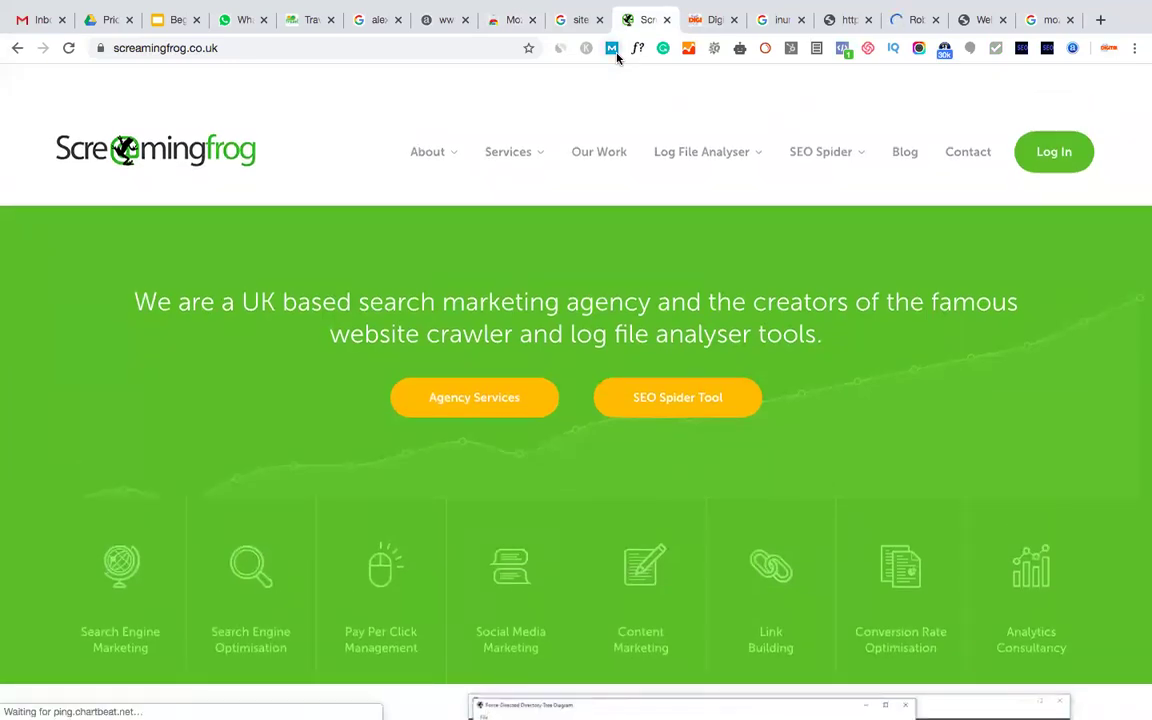
pyautogui.click(615, 52)
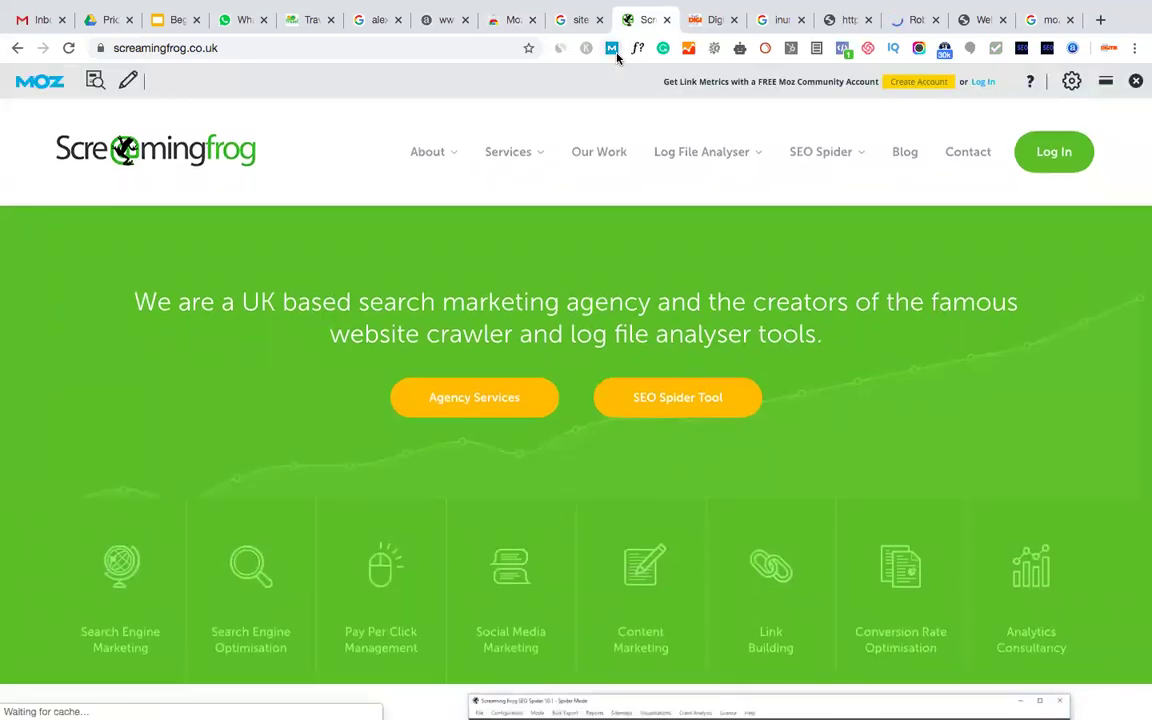
pyautogui.click(983, 82)
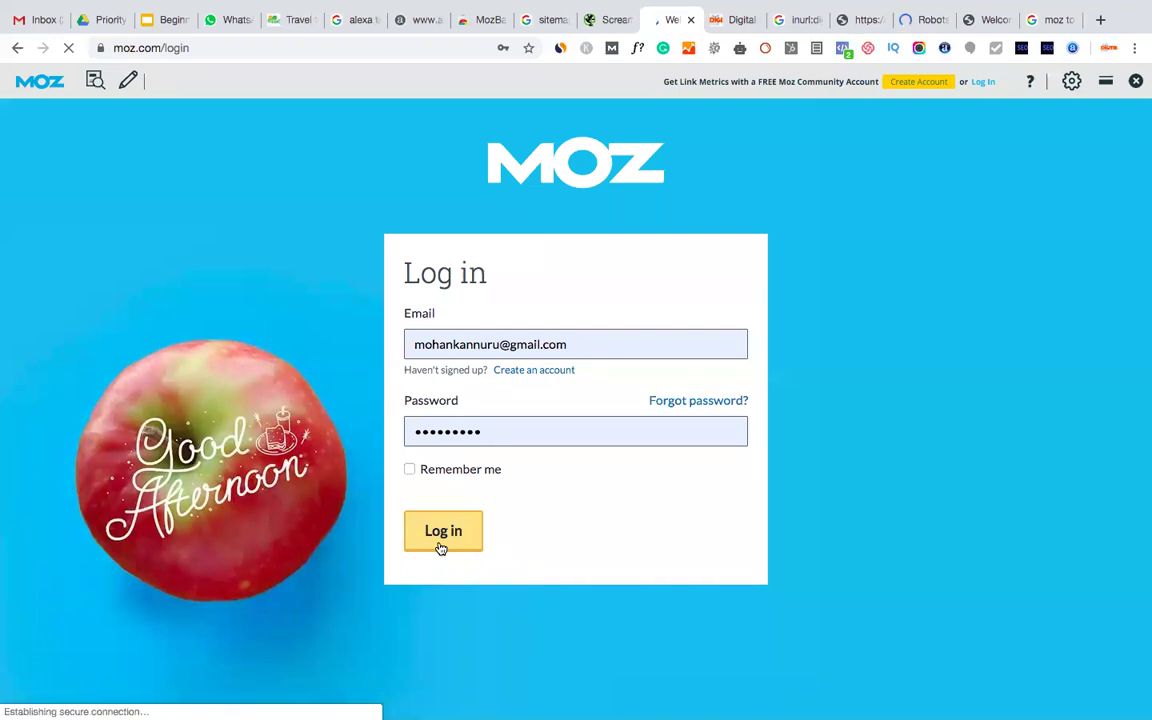
pyautogui.click(440, 547)
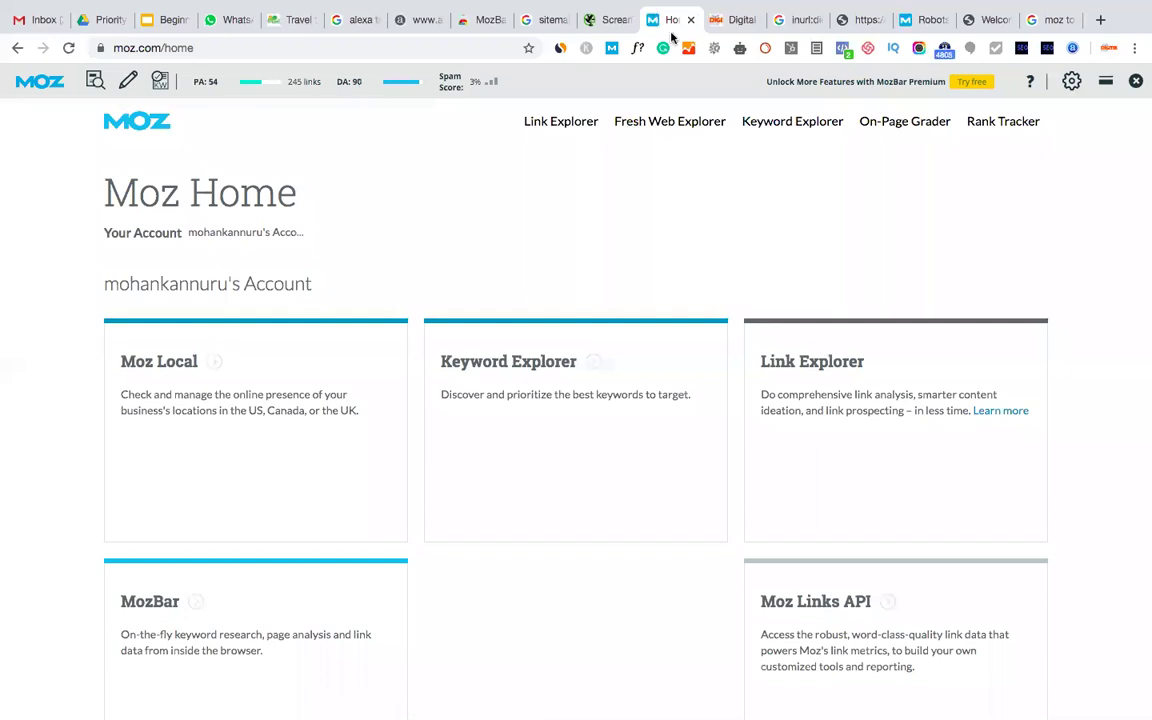
# Check the MozBar link metrics on screamingfrog.co.uk, and reload the digitalithub.com home page to fetch its metrics
pyautogui.hotkey('ctrl', 'shift', 'Tab')
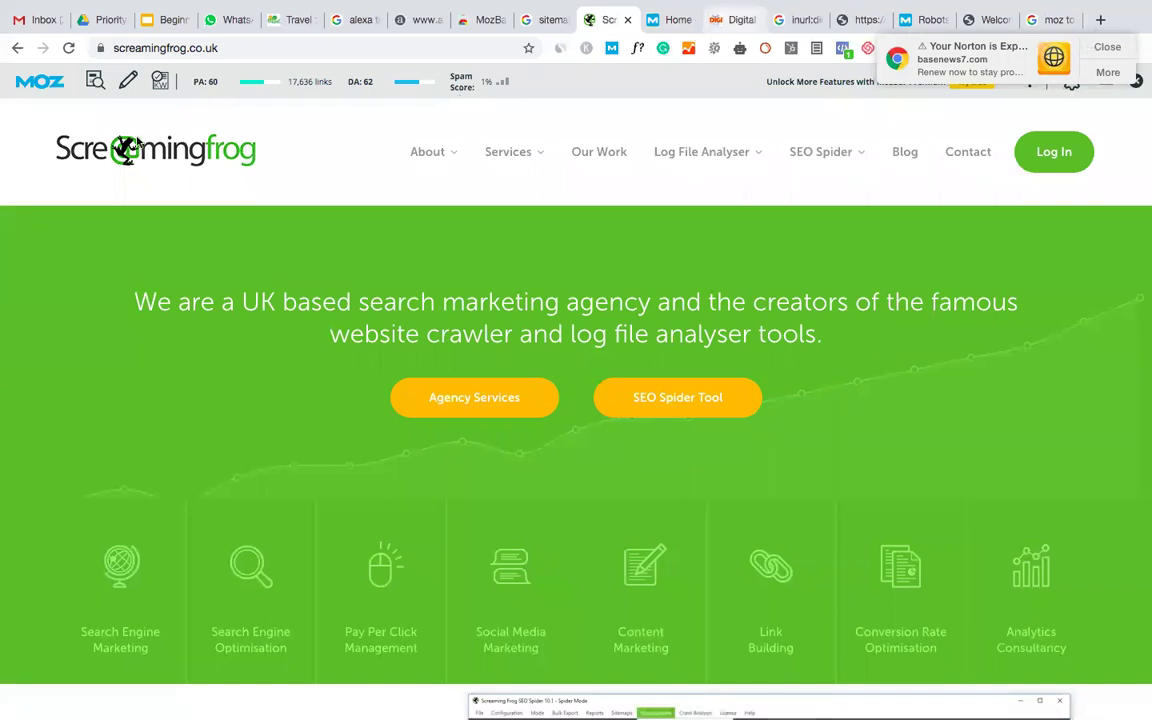
pyautogui.hotkey('ctrl', 'Tab')
pyautogui.hotkey('ctrl', 'Tab')
pyautogui.click(66, 50)
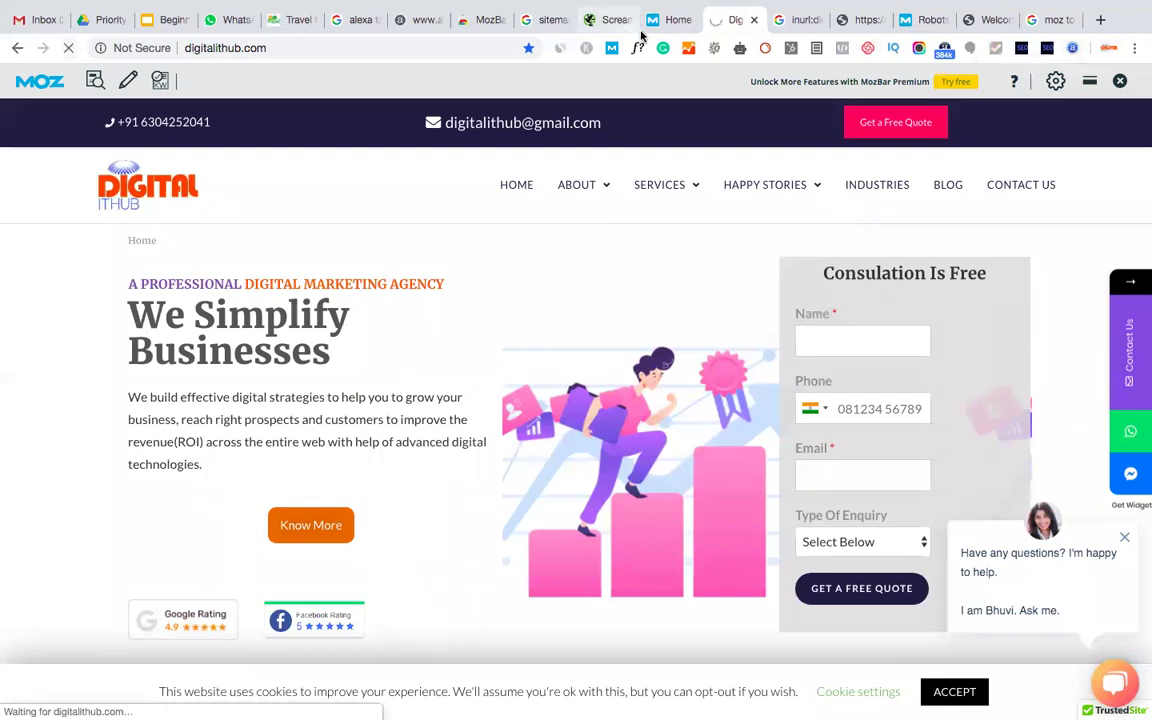
# Close the inurl:digitalithub.com Google results tab and the digitalithub.com/robots.txt tab
pyautogui.click(813, 26)
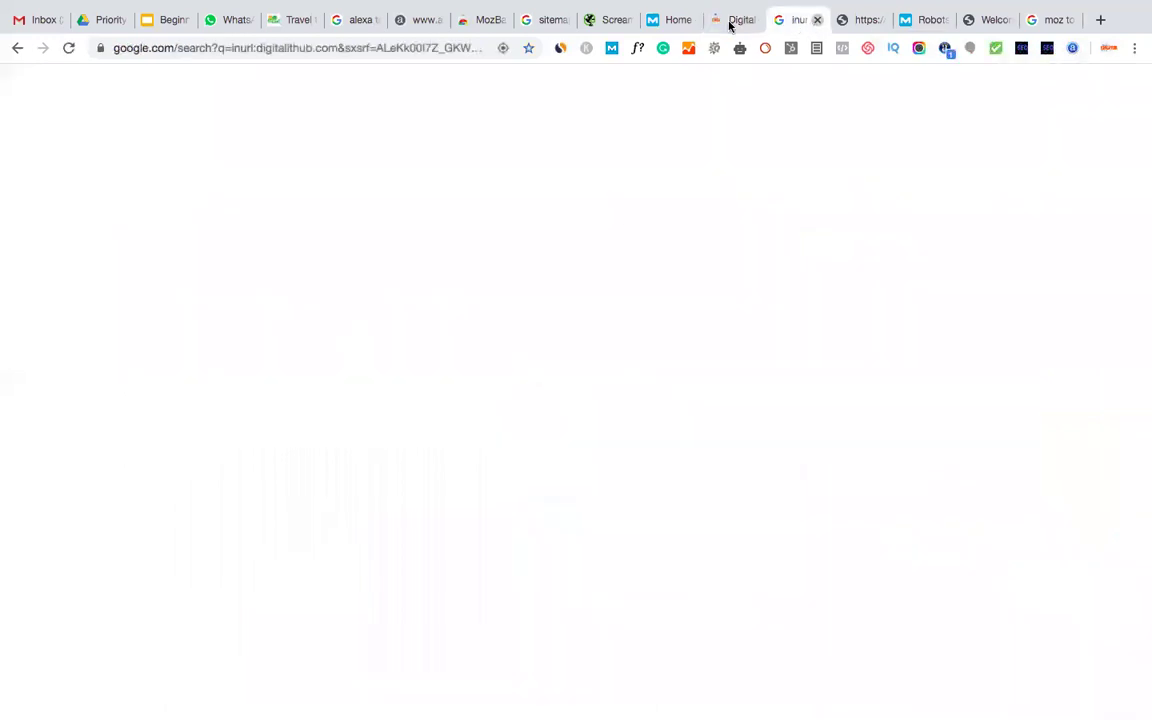
pyautogui.press('super+w')
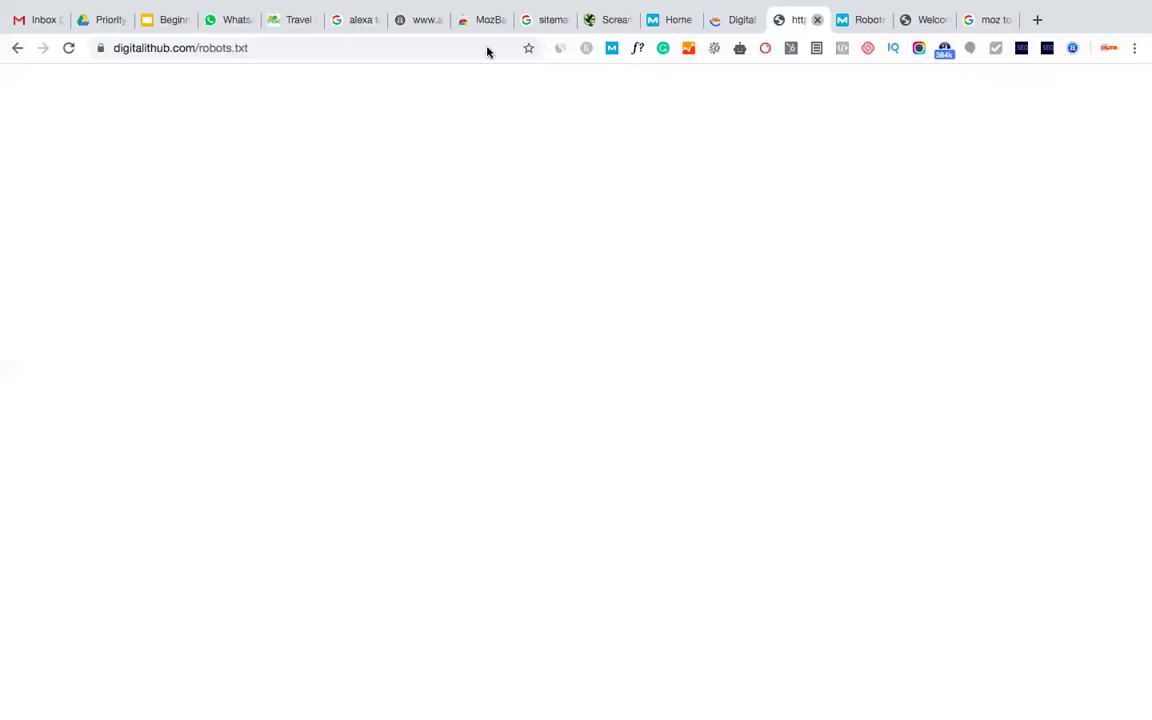
pyautogui.click(816, 19)
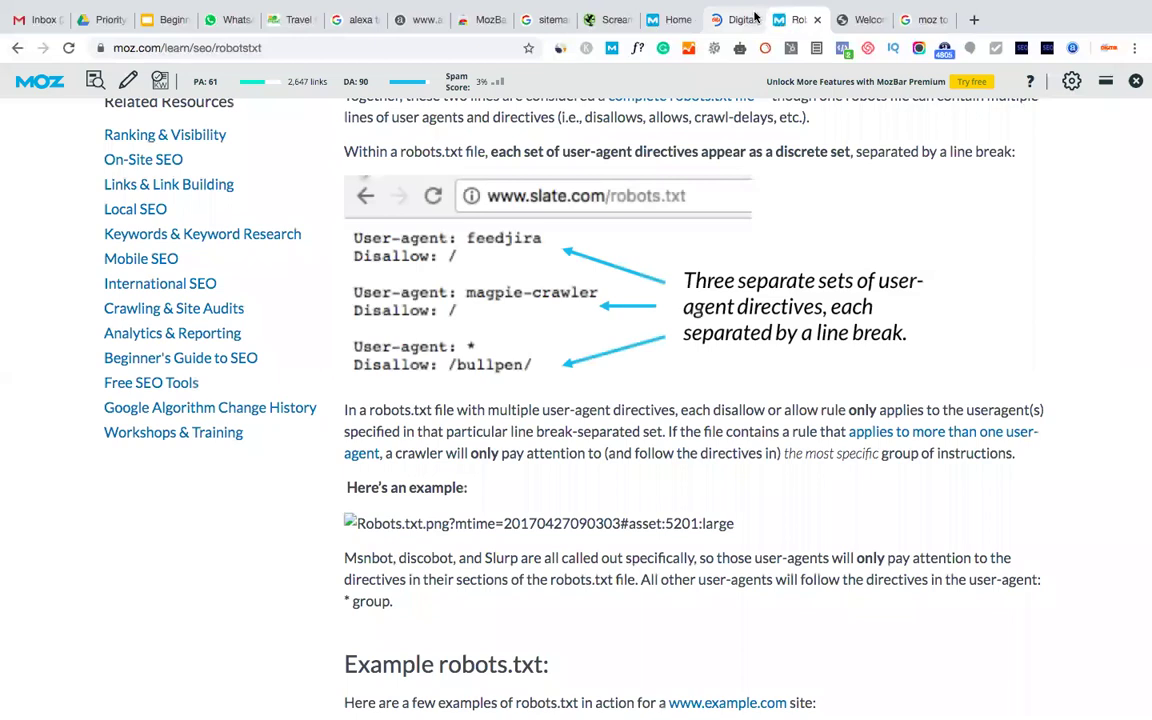
# Load apssdc.in in the tab showing Moz's robots.txt guide
pyautogui.hotkey('ctrl', 'l')
pyautogui.write('AP')
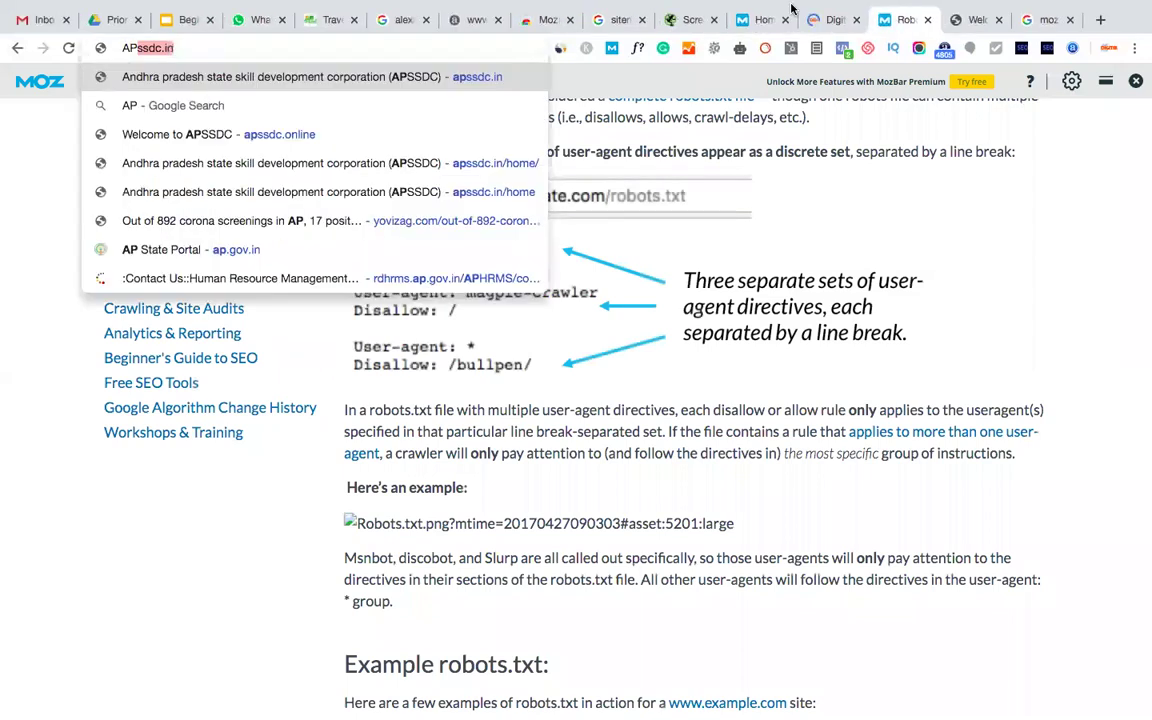
pyautogui.click(771, 24)
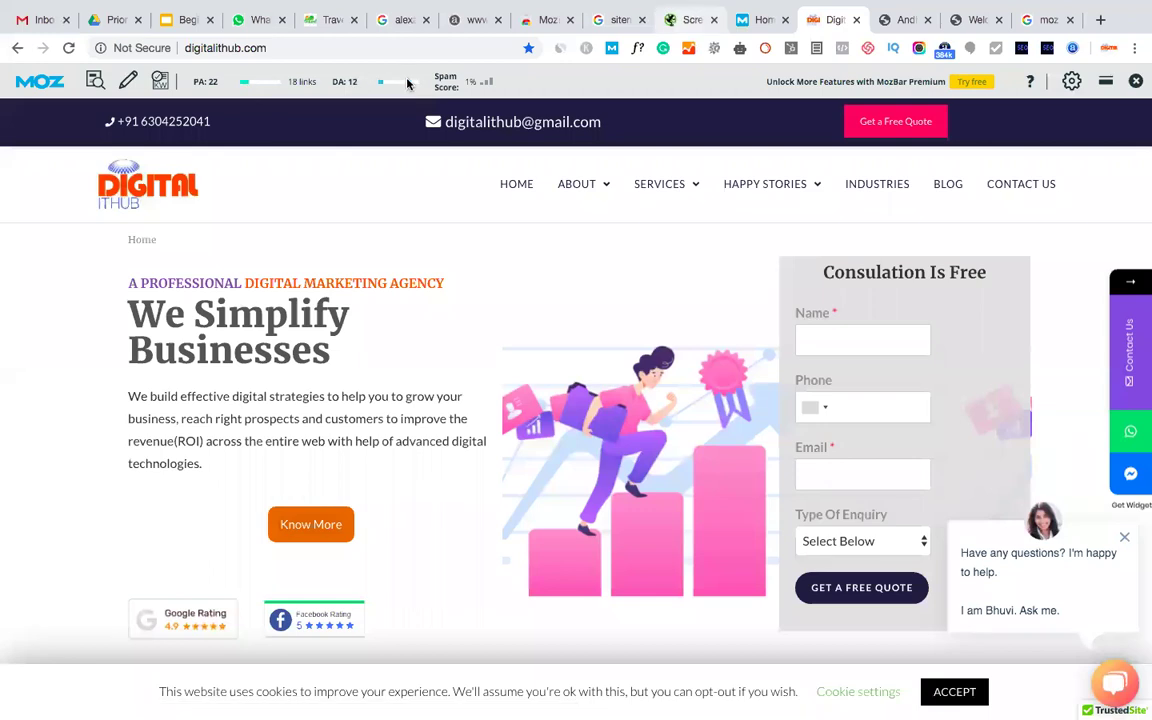
# Open Screaming Frog's Search Engine Marketing page and digitalithub.com's Digital Marketing Hub page to compare page-level MozBar metrics
pyautogui.hotkey('ctrl', 'shift', 'Tab')
pyautogui.hotkey('ctrl', 'shift', 'Tab')
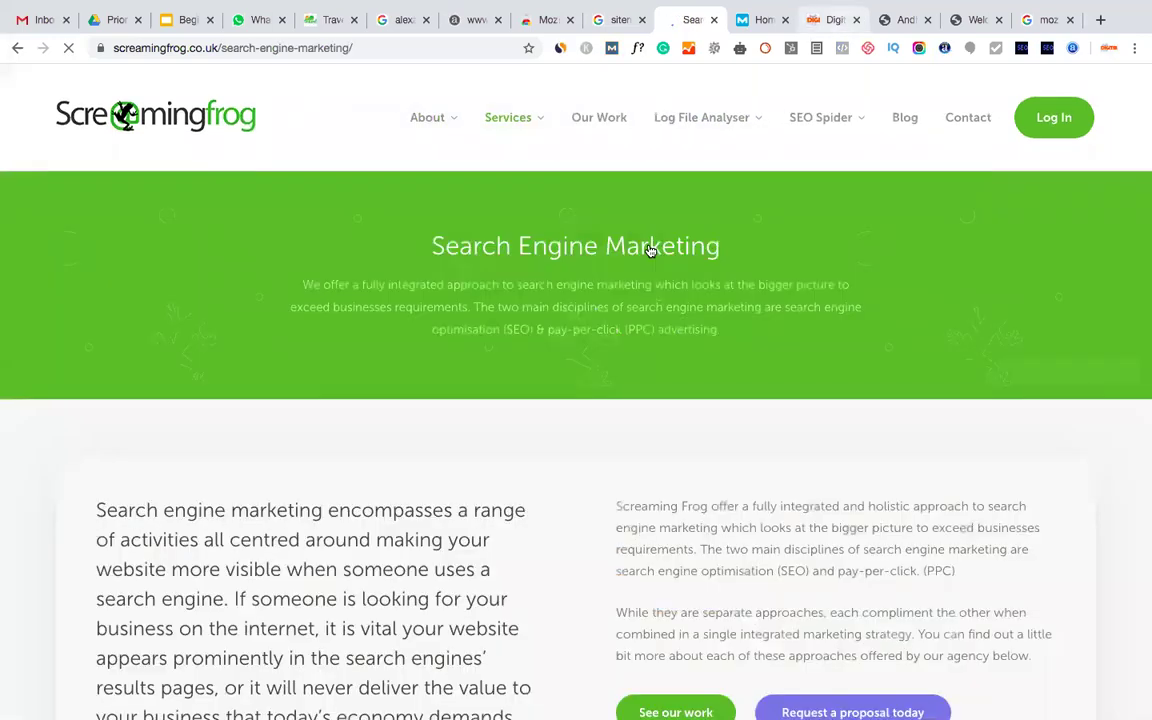
pyautogui.hotkey('ctrl', 'Tab')
pyautogui.hotkey('ctrl', 'Tab')
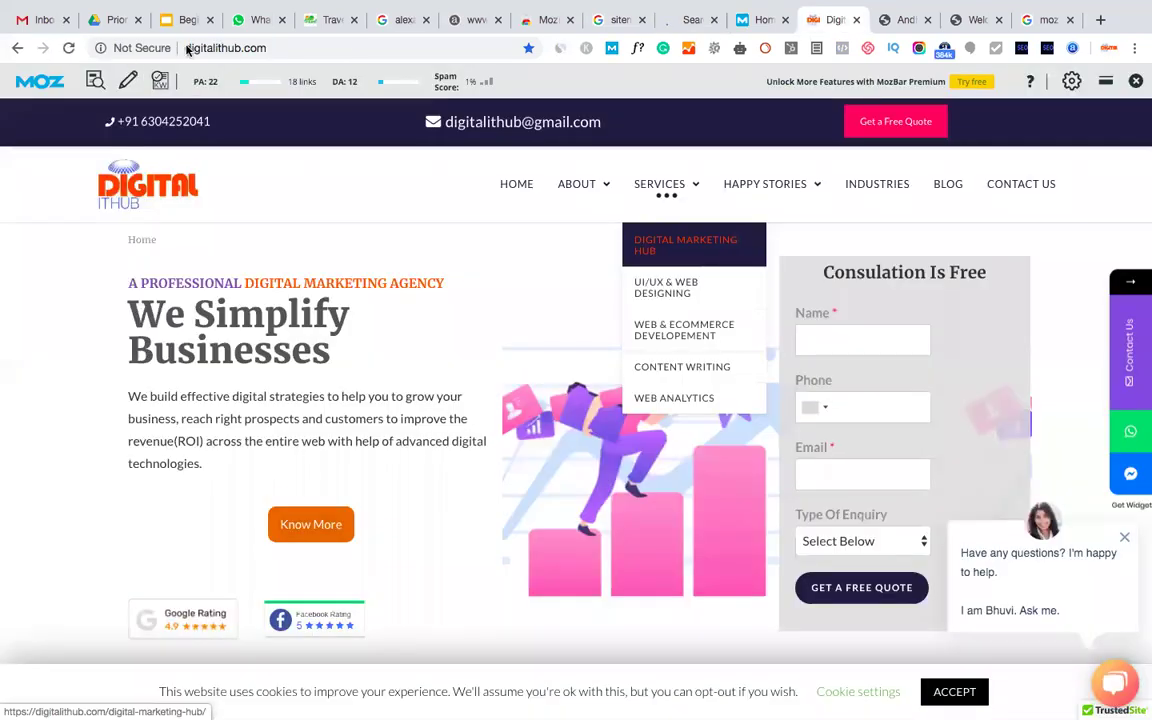
pyautogui.press('Return')
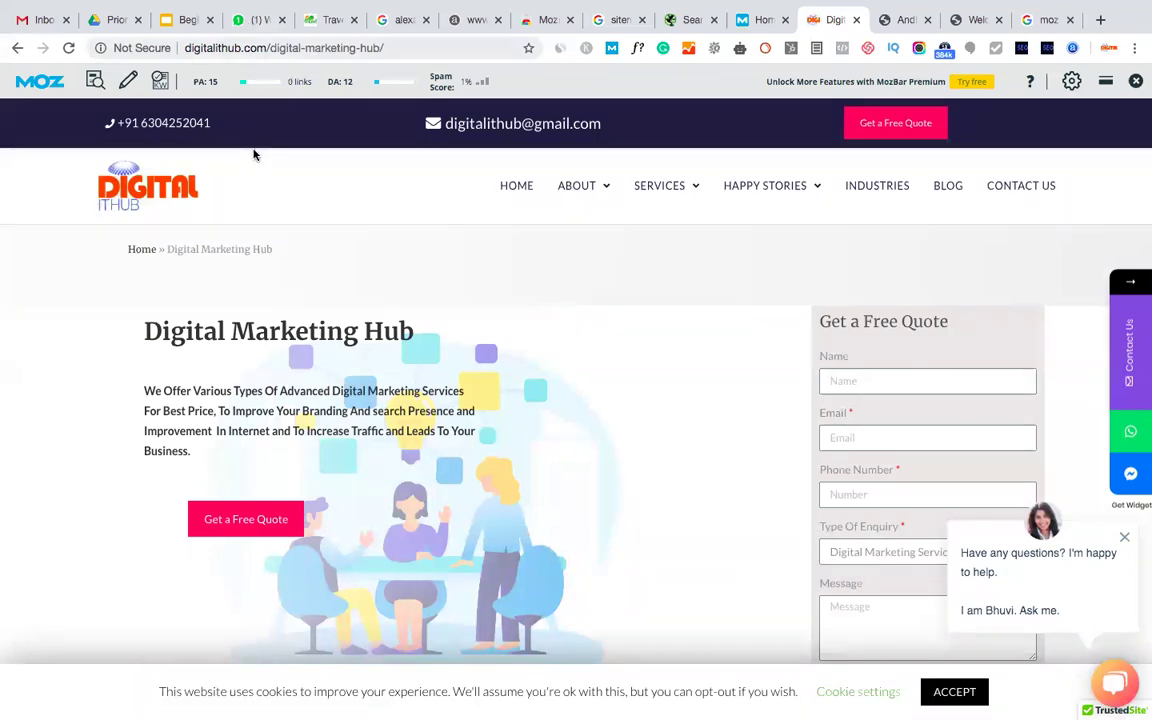
pyautogui.click(255, 17)
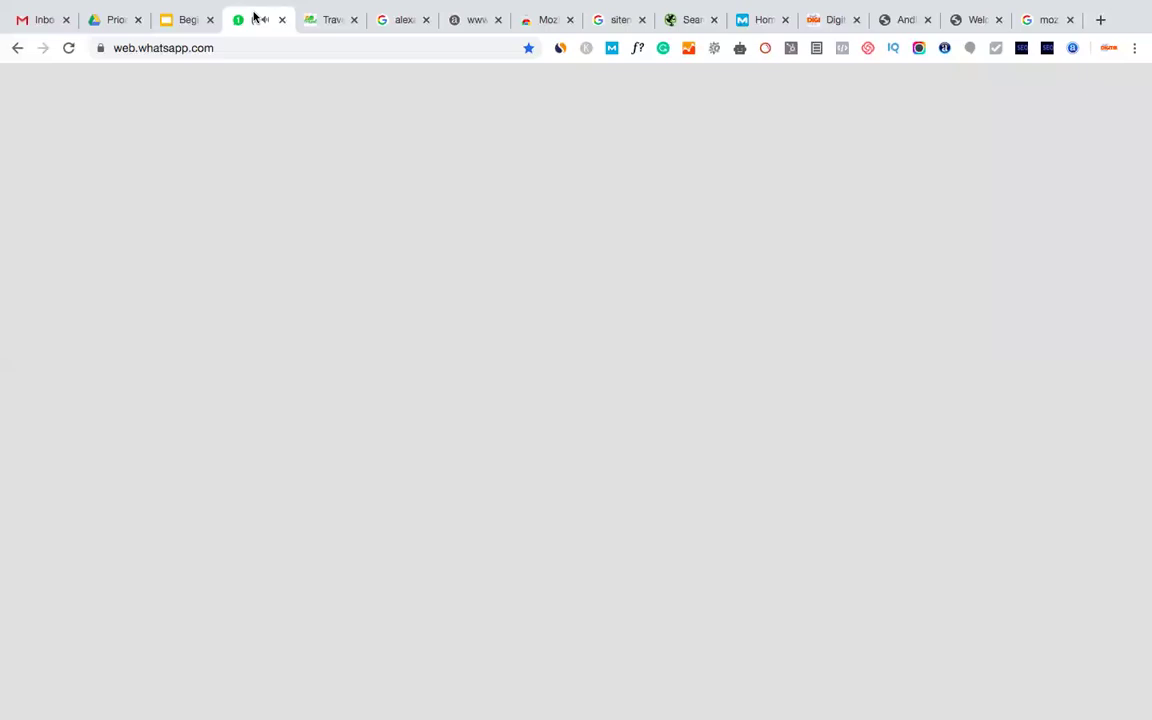
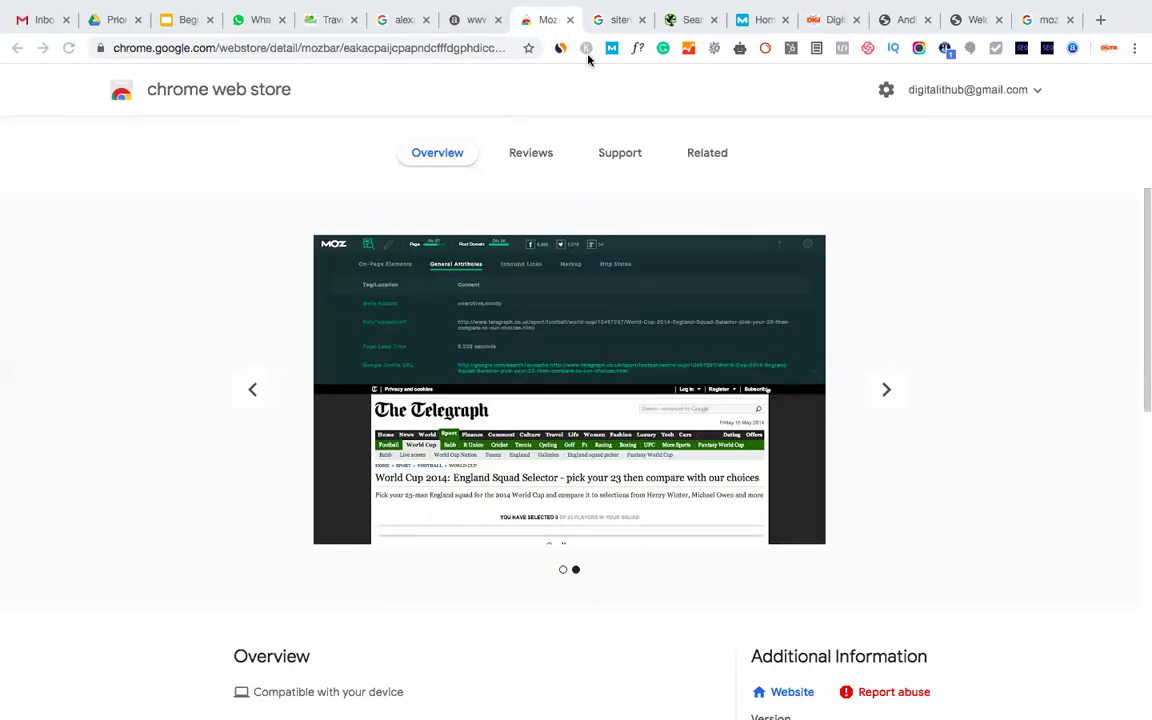
# Search the Chrome Web Store for seo quake and open the SEOquake extension page
pyautogui.scroll(3, 511, 426)
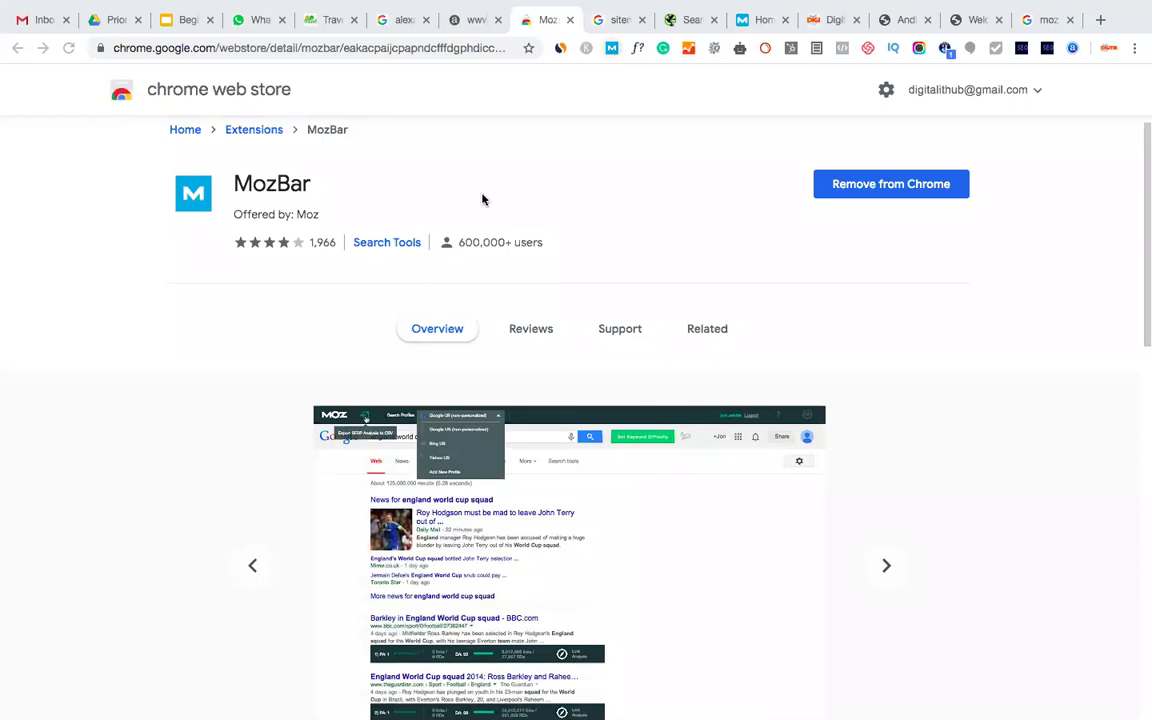
pyautogui.hotkey('ctrl', 'l')
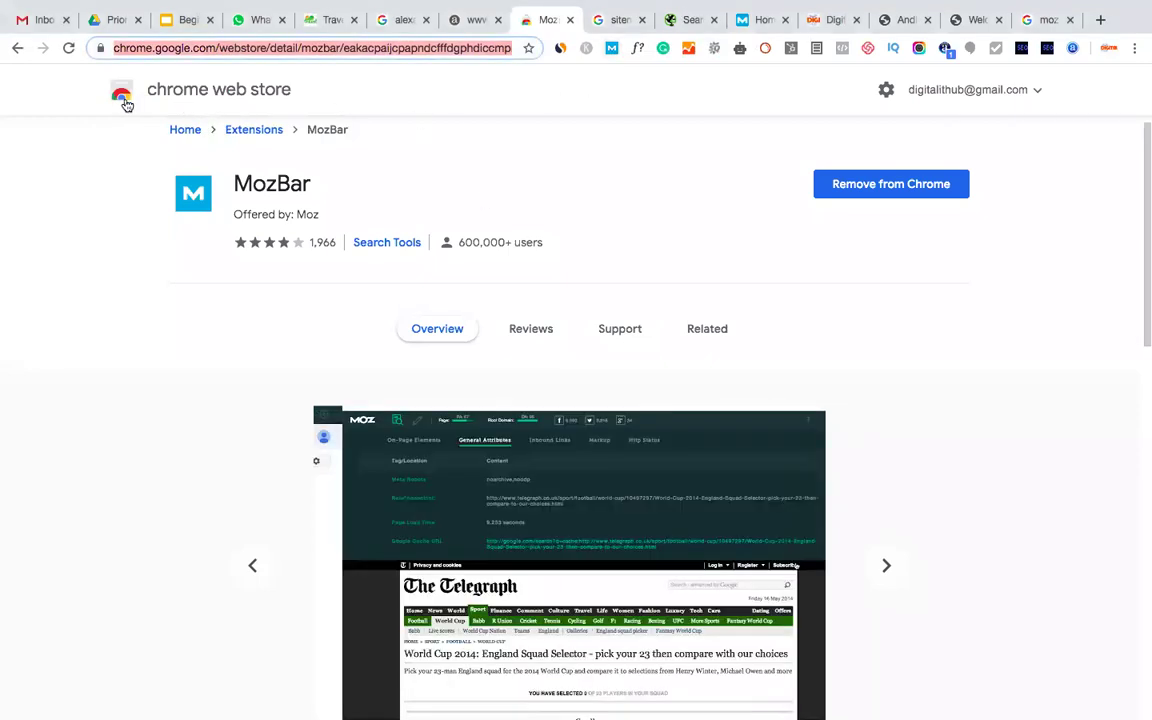
pyautogui.press('Tab')
pyautogui.press('Return')
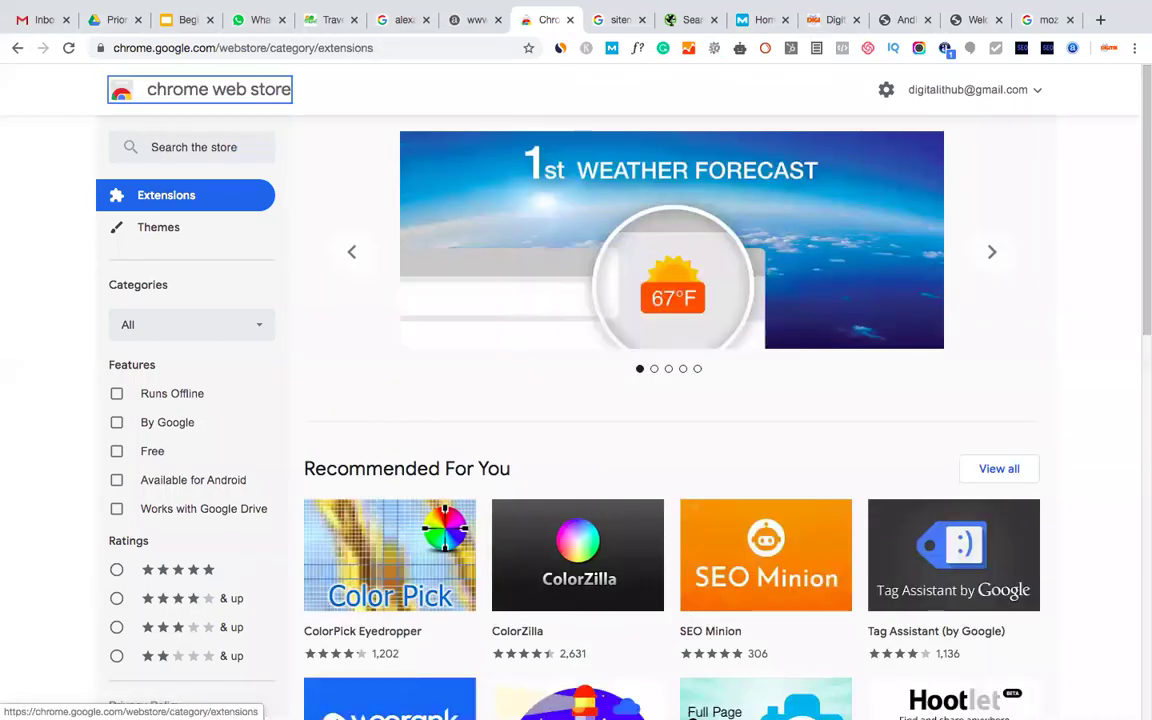
pyautogui.press('Tab')
pyautogui.write('seo quake')
pyautogui.press('Return')
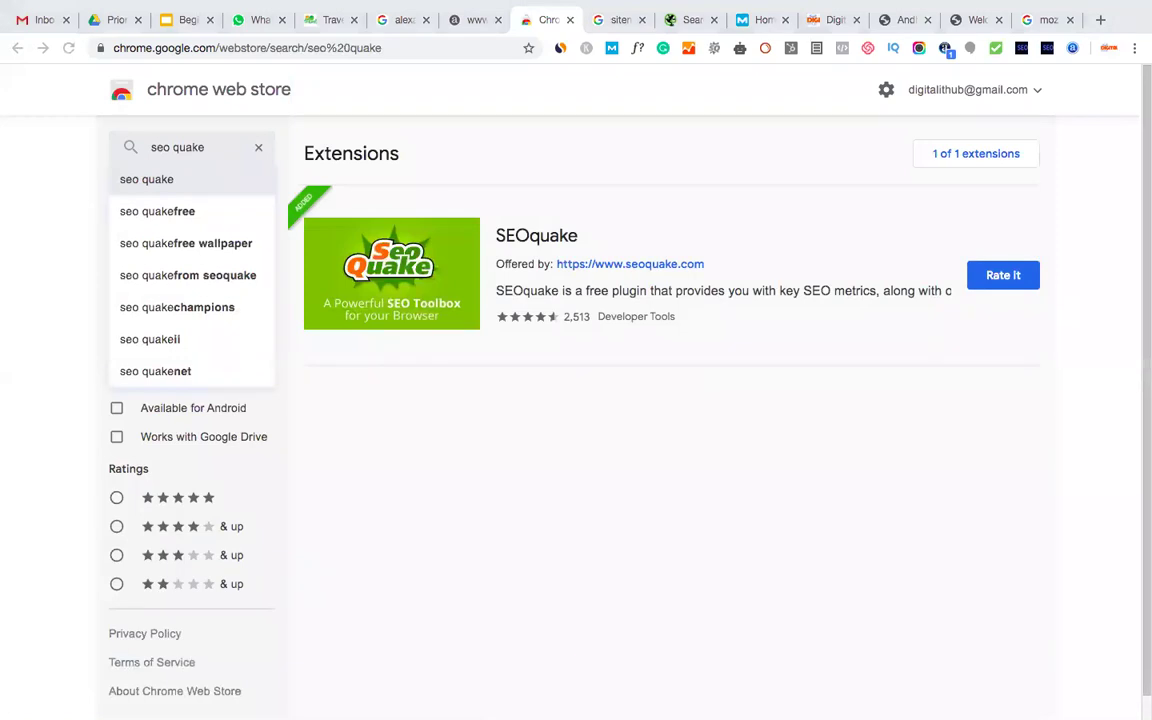
pyautogui.click(543, 237)
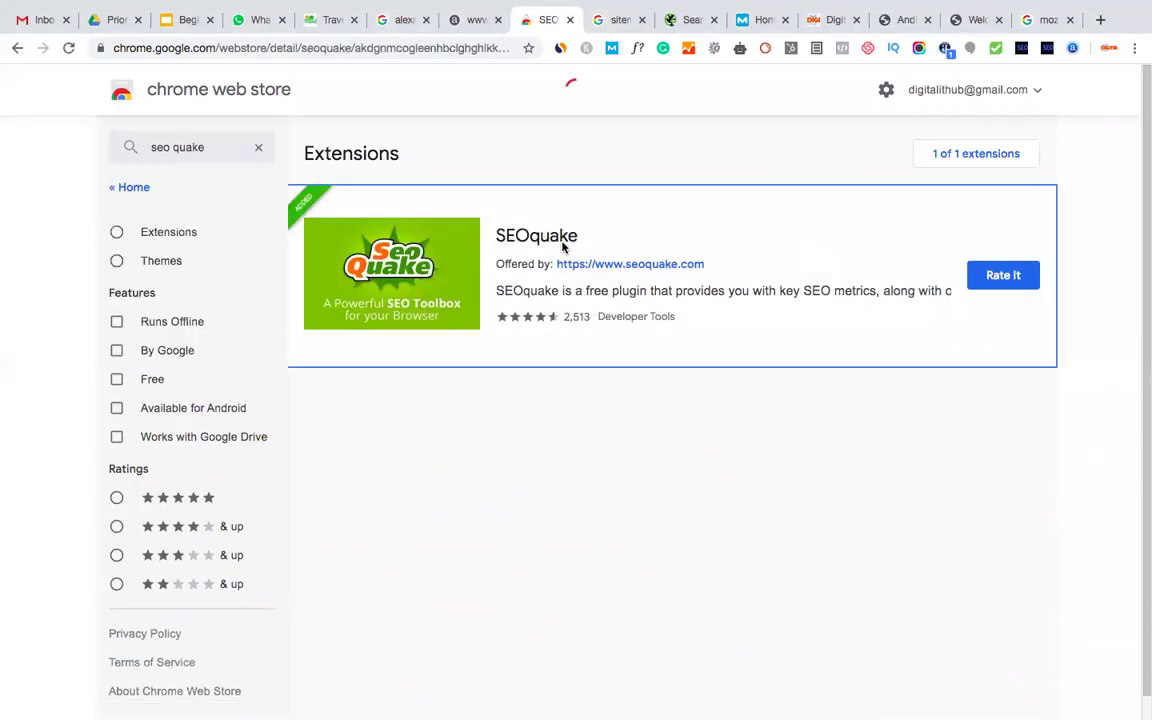
# Review the SEOquake extension's overview text and feature list, and browse through its preview images
pyautogui.scroll(-1, 621, 271)
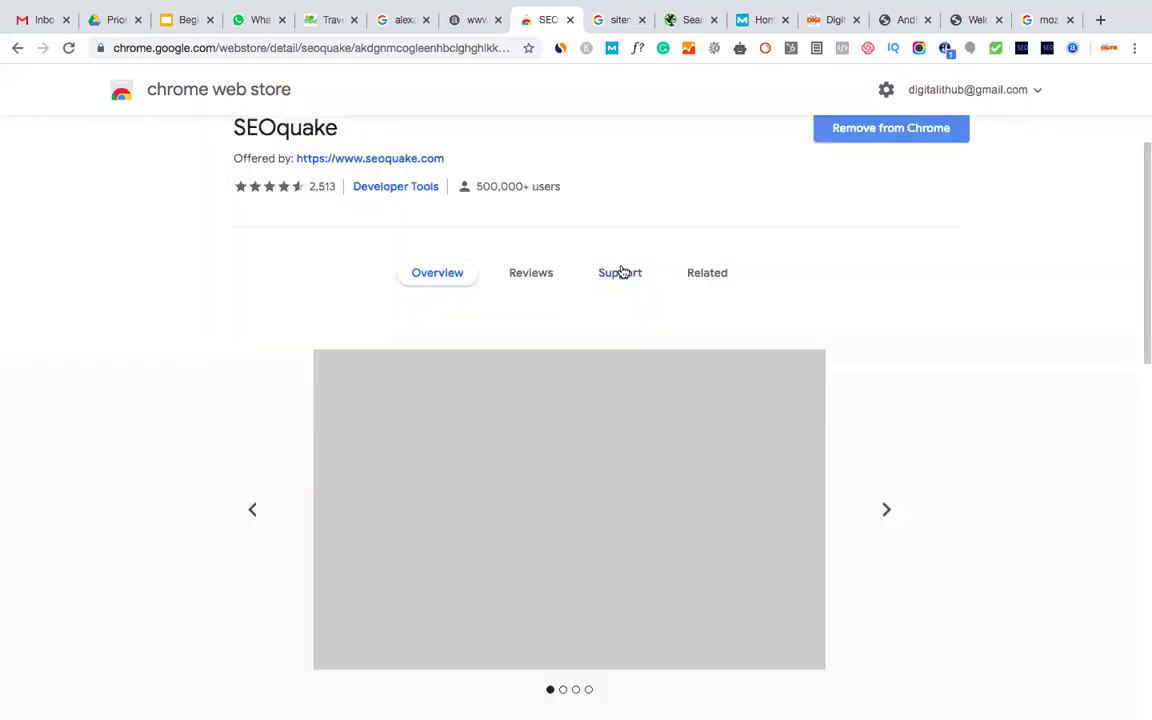
pyautogui.scroll(-4, 621, 271)
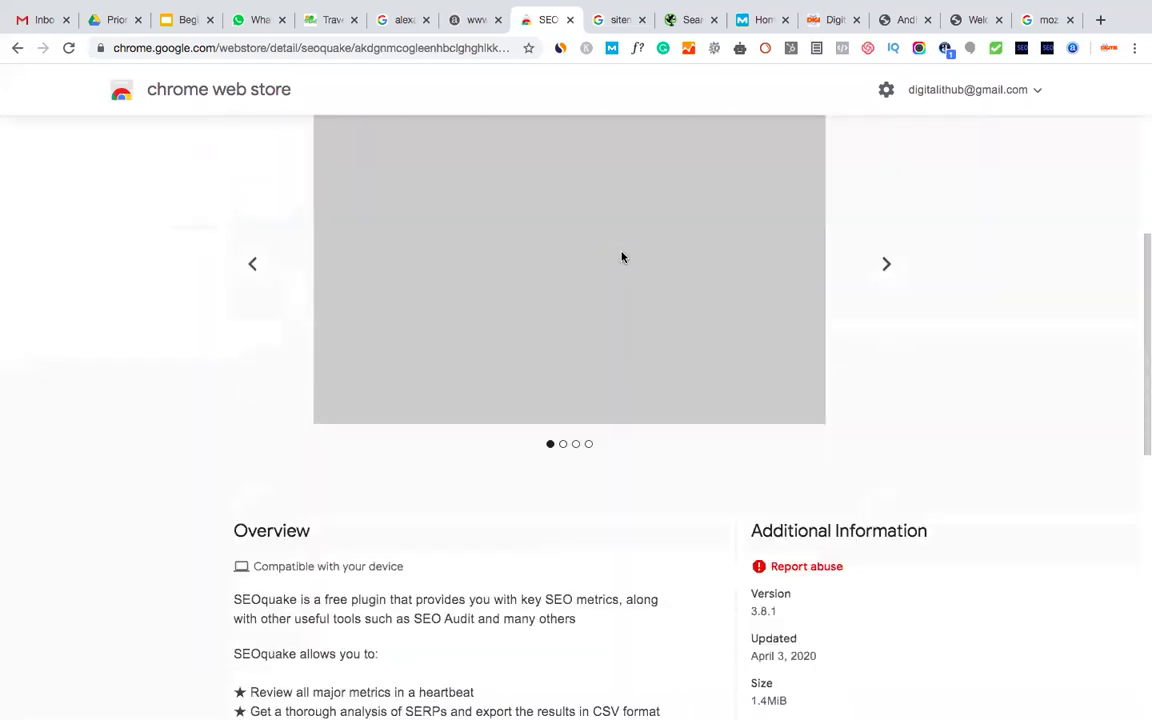
pyautogui.scroll(-3, 392, 247)
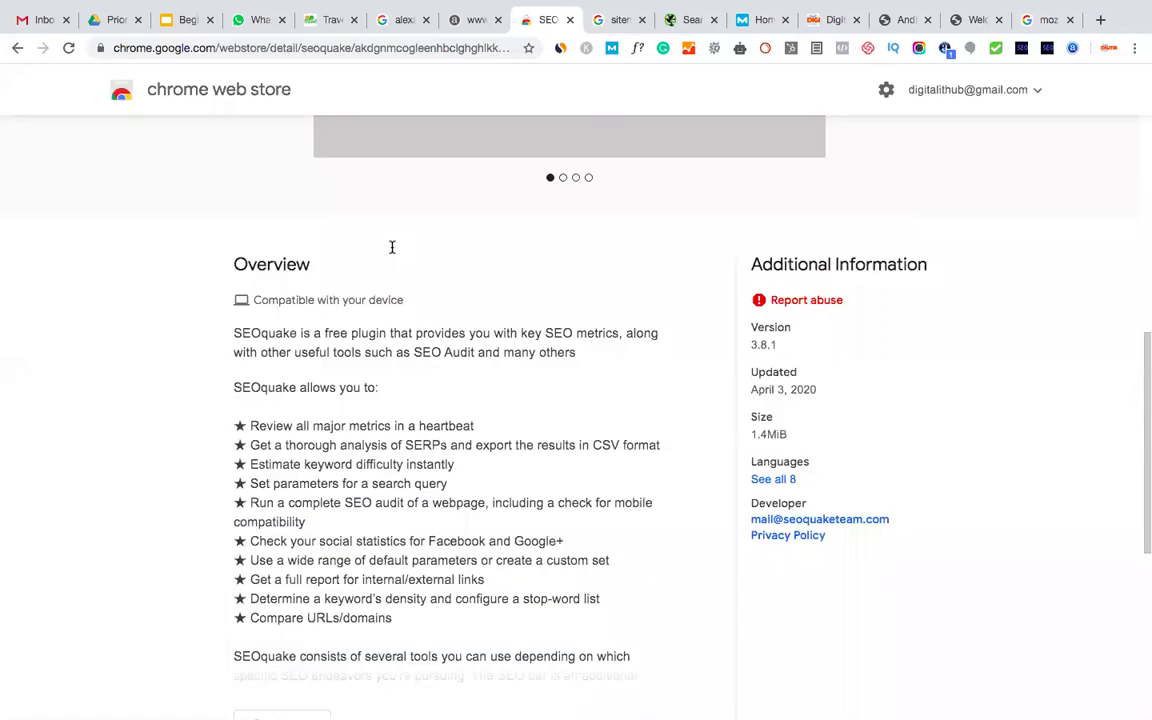
pyautogui.scroll(-1, 410, 249)
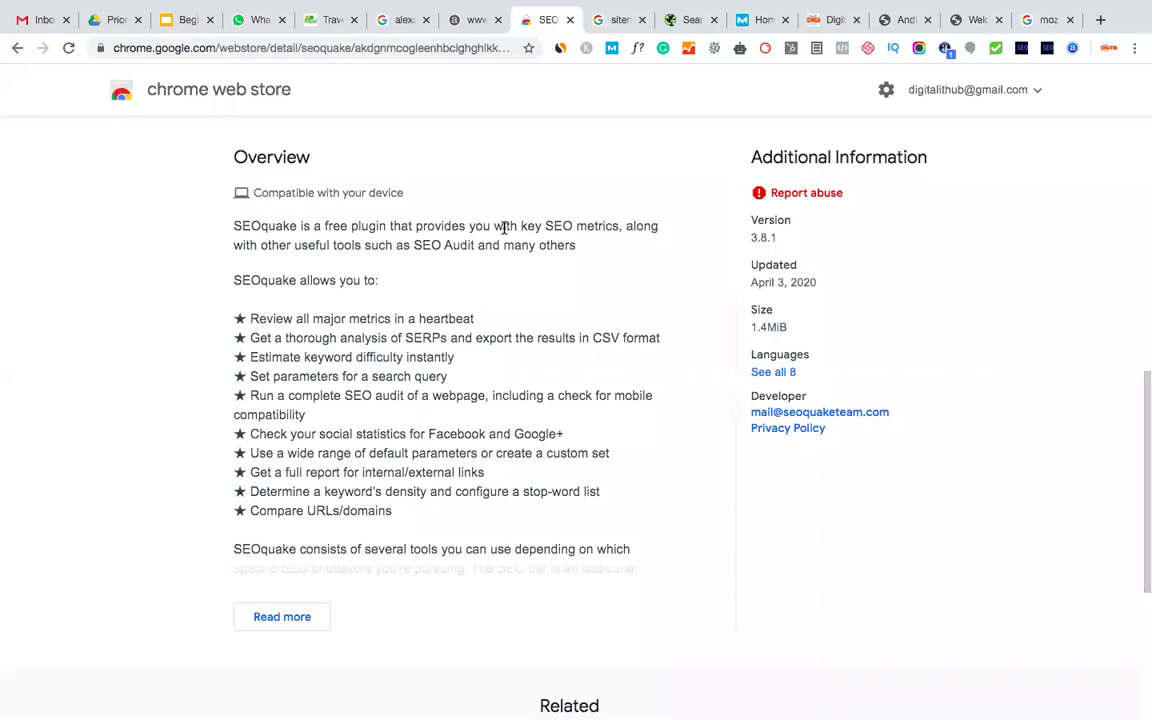
pyautogui.scroll(3, 506, 298)
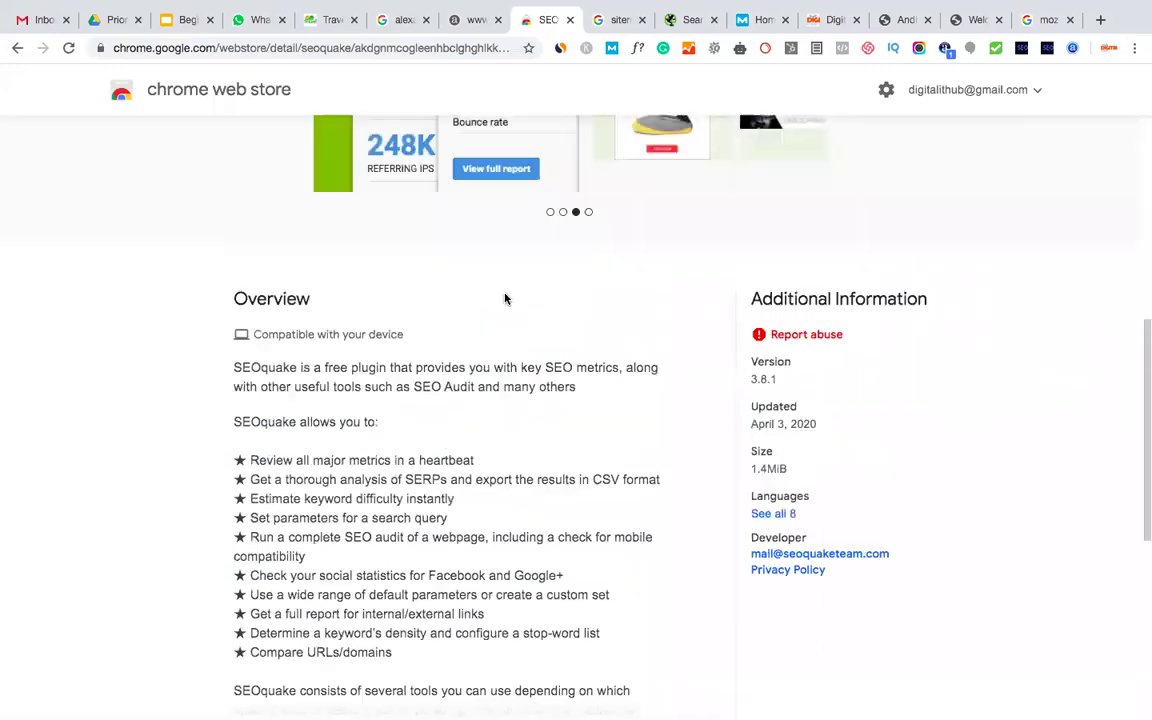
pyautogui.scroll(10, 193, 414)
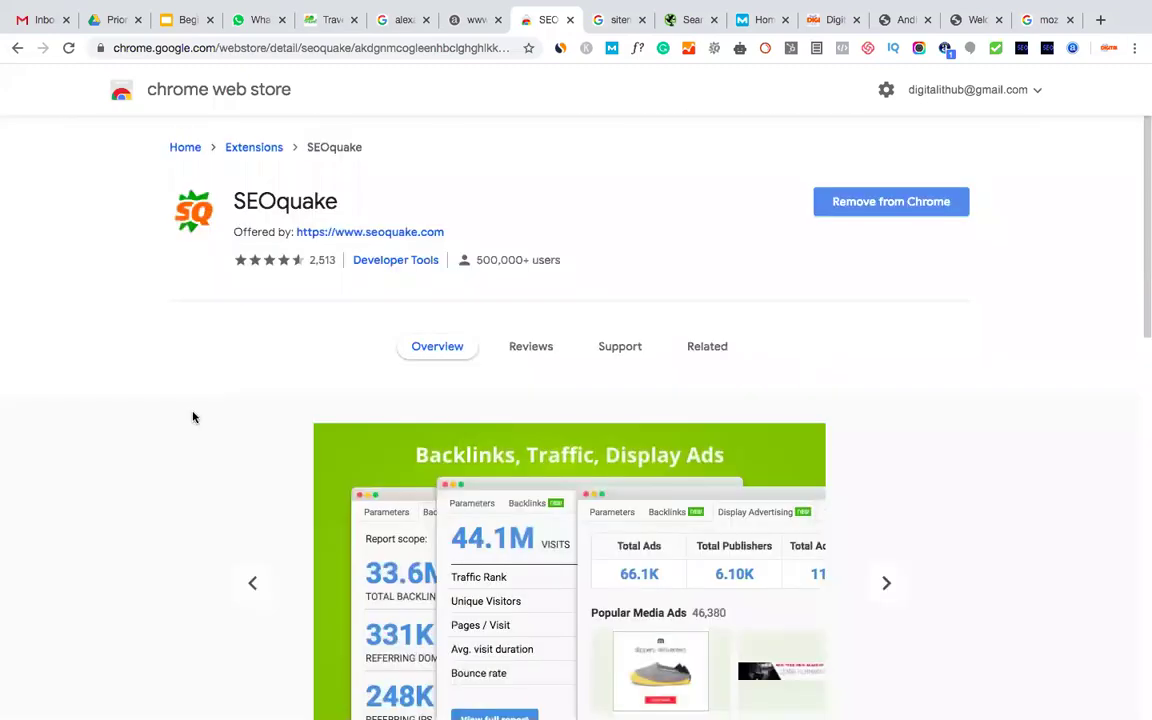
pyautogui.scroll(-3, 245, 442)
pyautogui.click(252, 430)
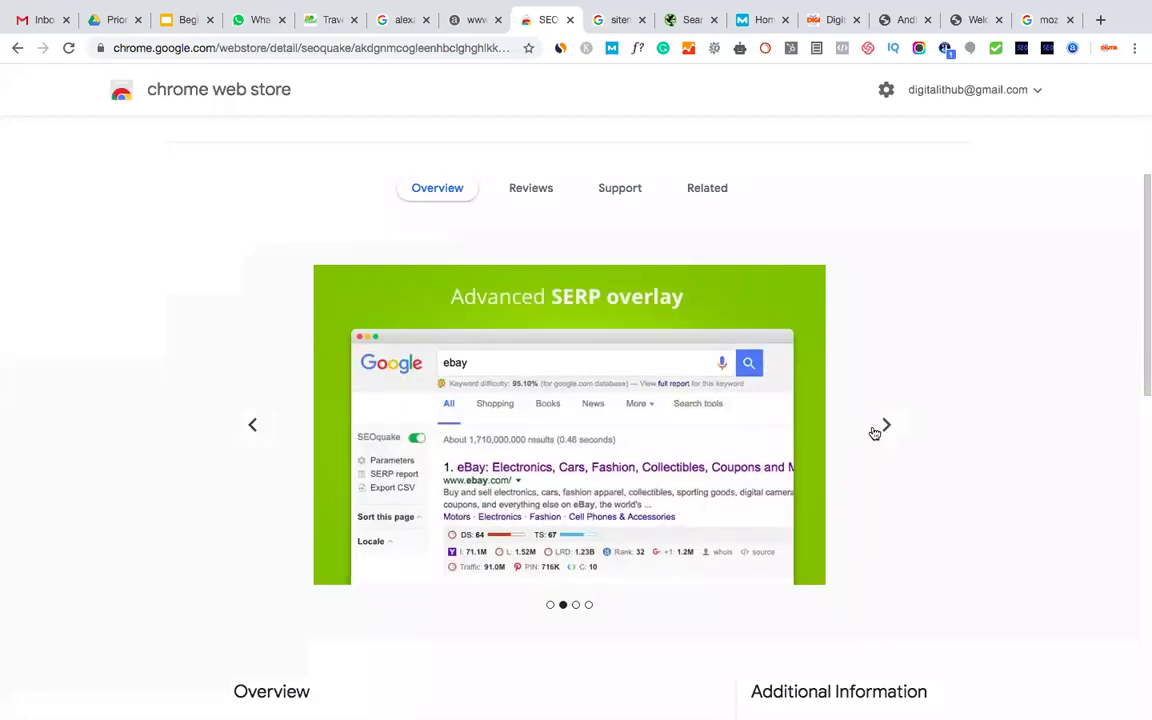
pyautogui.click(883, 430)
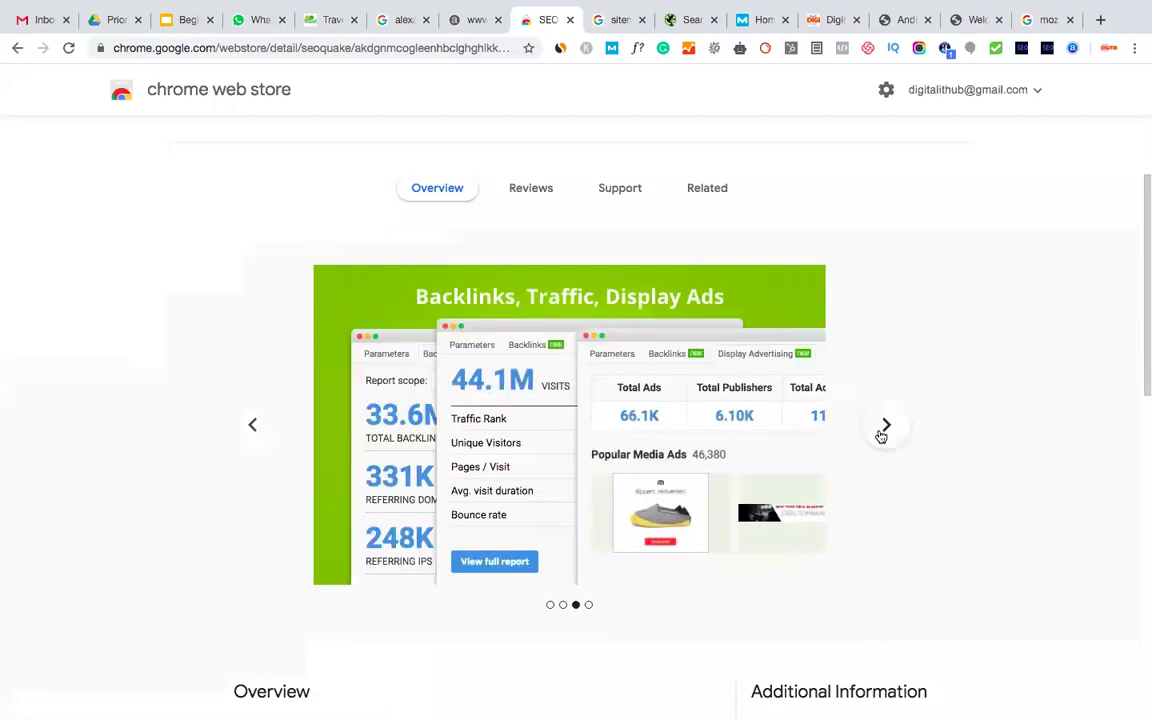
pyautogui.click(883, 430)
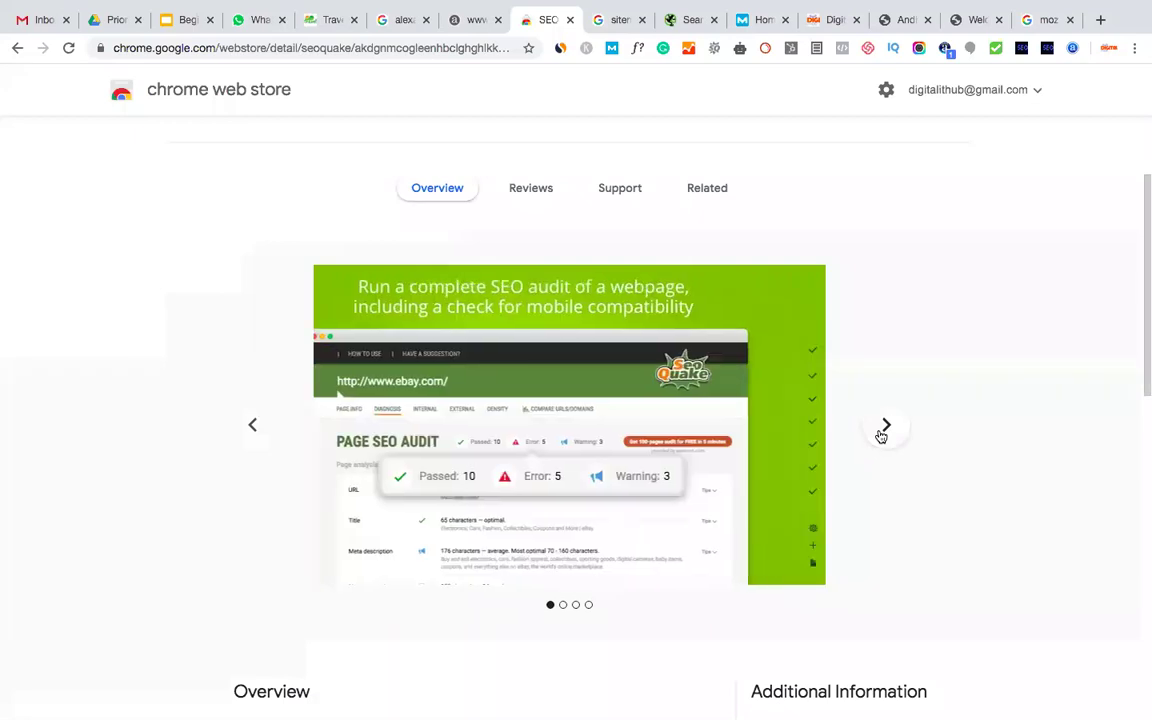
pyautogui.click(884, 428)
pyautogui.scroll(-1, 615, 363)
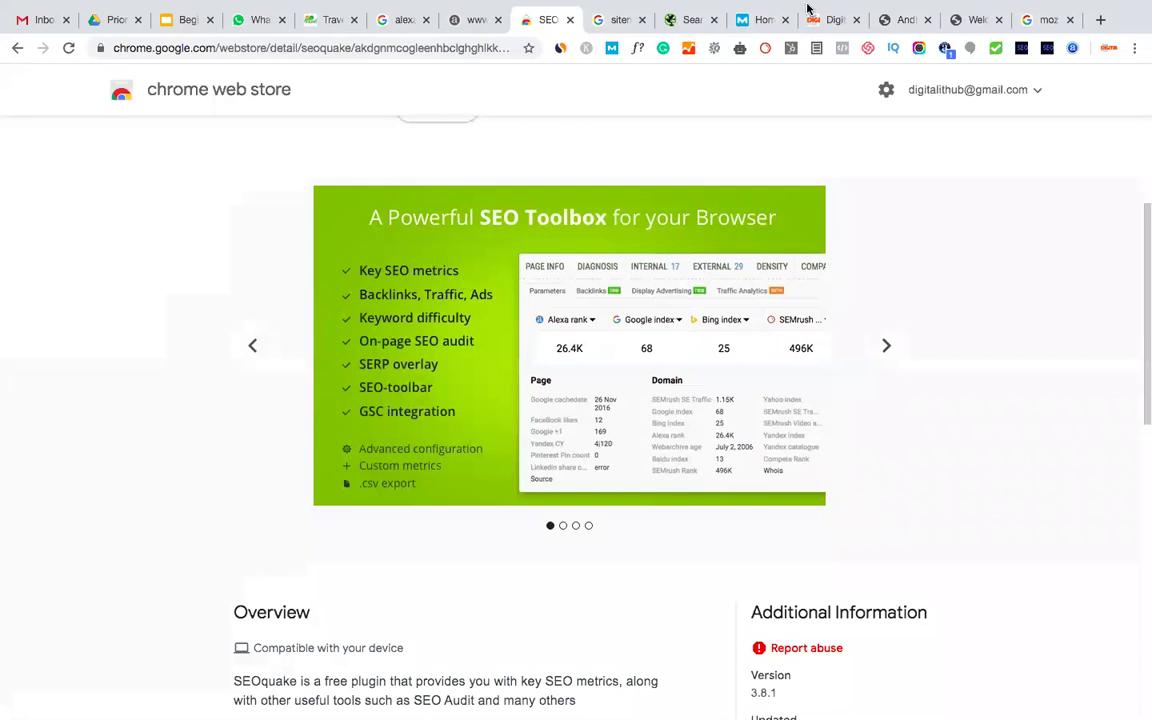
# Close the moz.com/home tab and digitalithub.com's Digital Marketing Hub tab
pyautogui.click(762, 25)
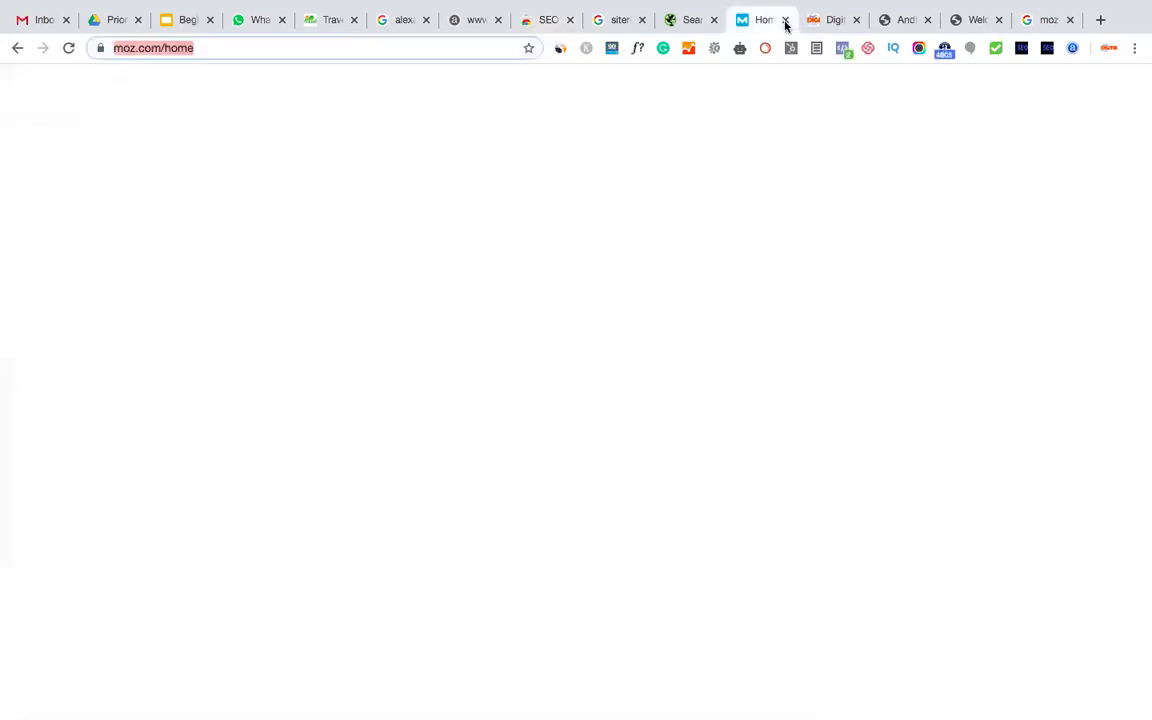
pyautogui.hotkey('ctrl', 'w')
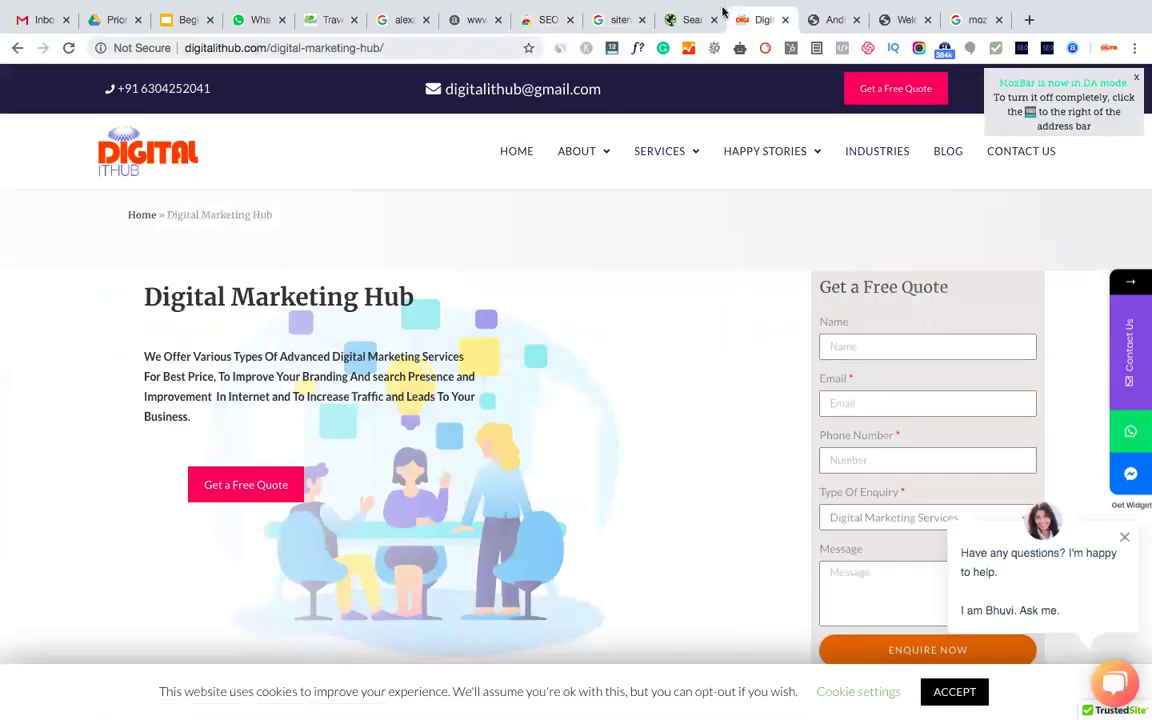
pyautogui.hotkey('ctrl', 'w')
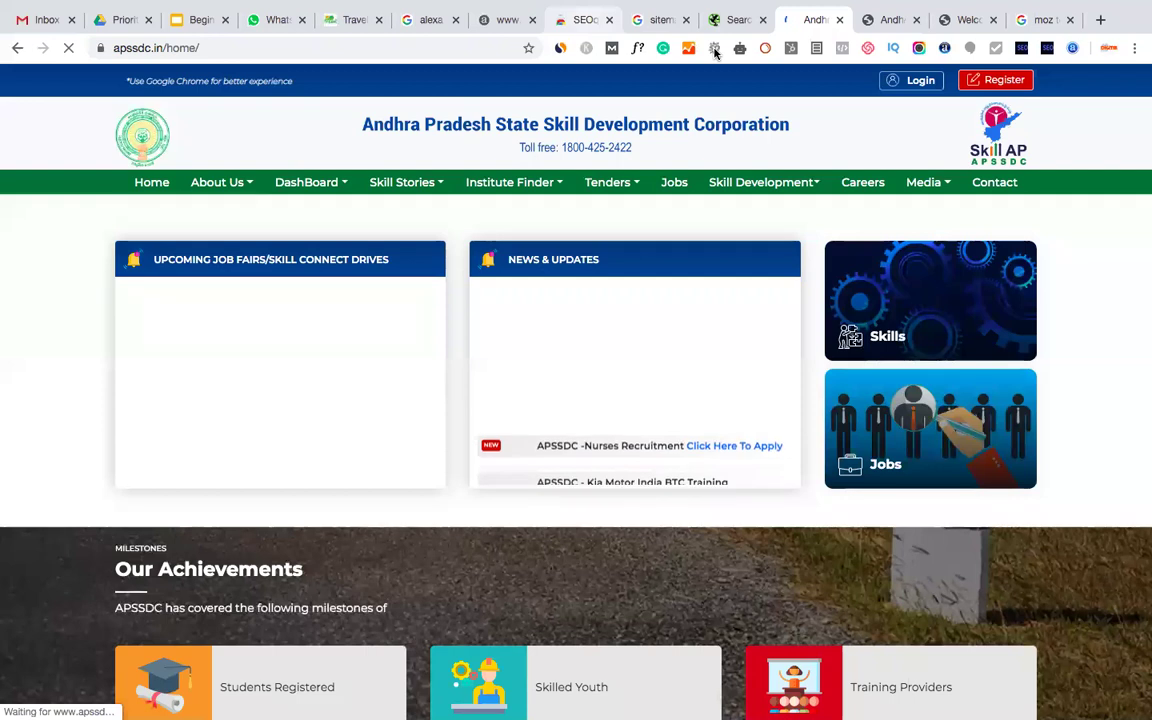
# Enable SEOquake on the apssdc.in home page and open its full Page Info report
pyautogui.hotkey('ctrl', 'shift', 'Tab')
pyautogui.hotkey('ctrl', 'shift', 'Tab')
pyautogui.hotkey('ctrl', 'shift', 'Tab')
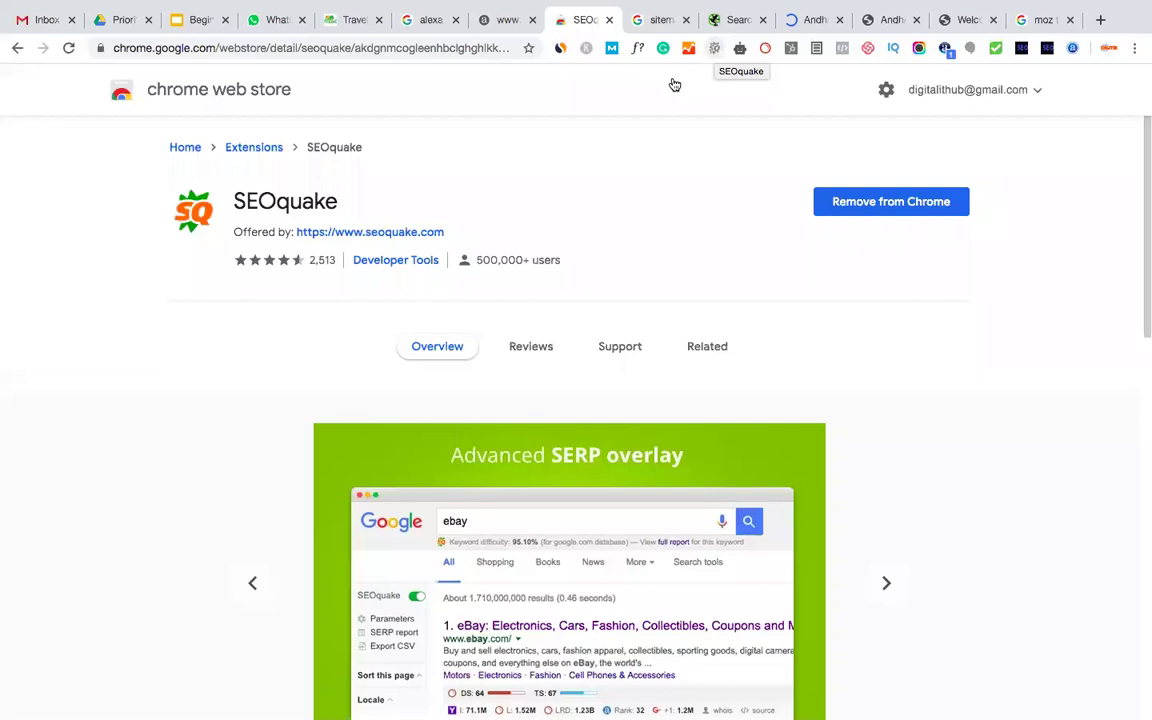
pyautogui.click(805, 19)
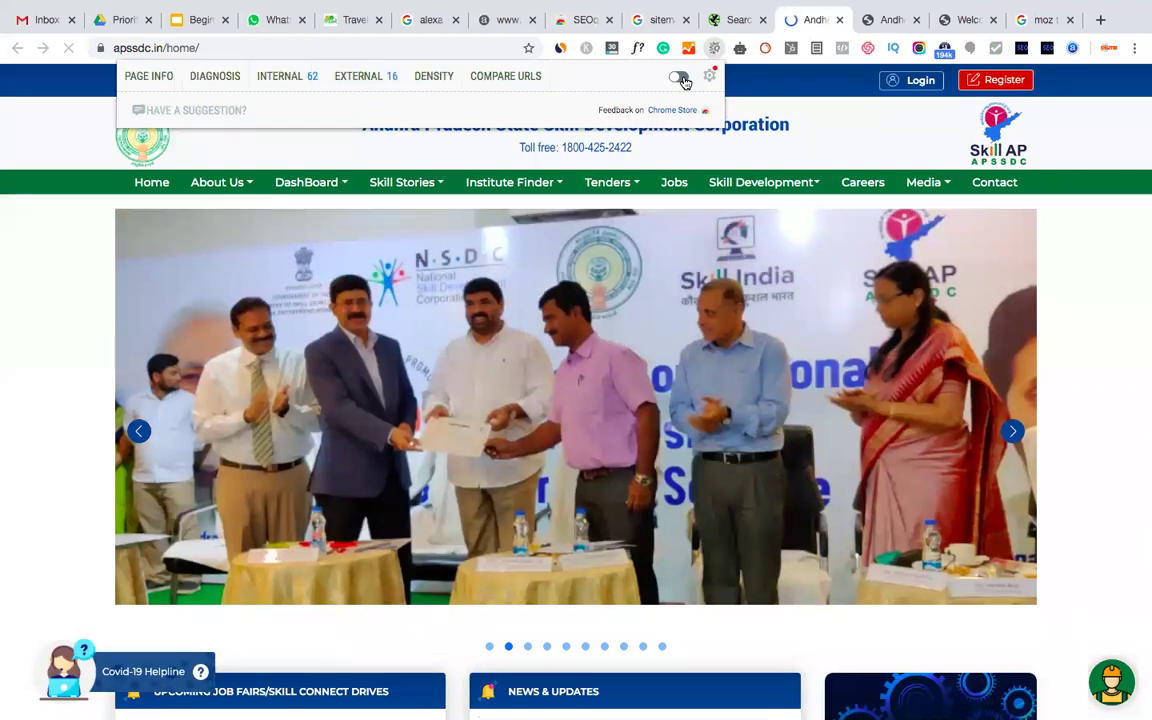
pyautogui.click(680, 78)
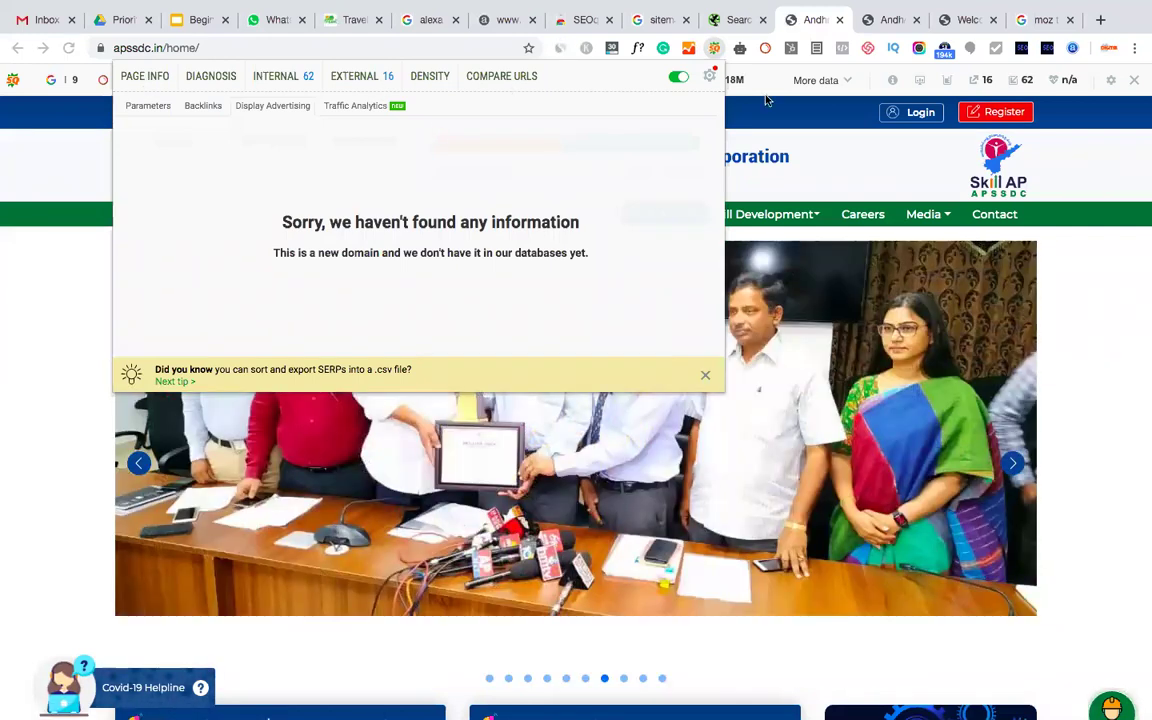
pyautogui.click(432, 348)
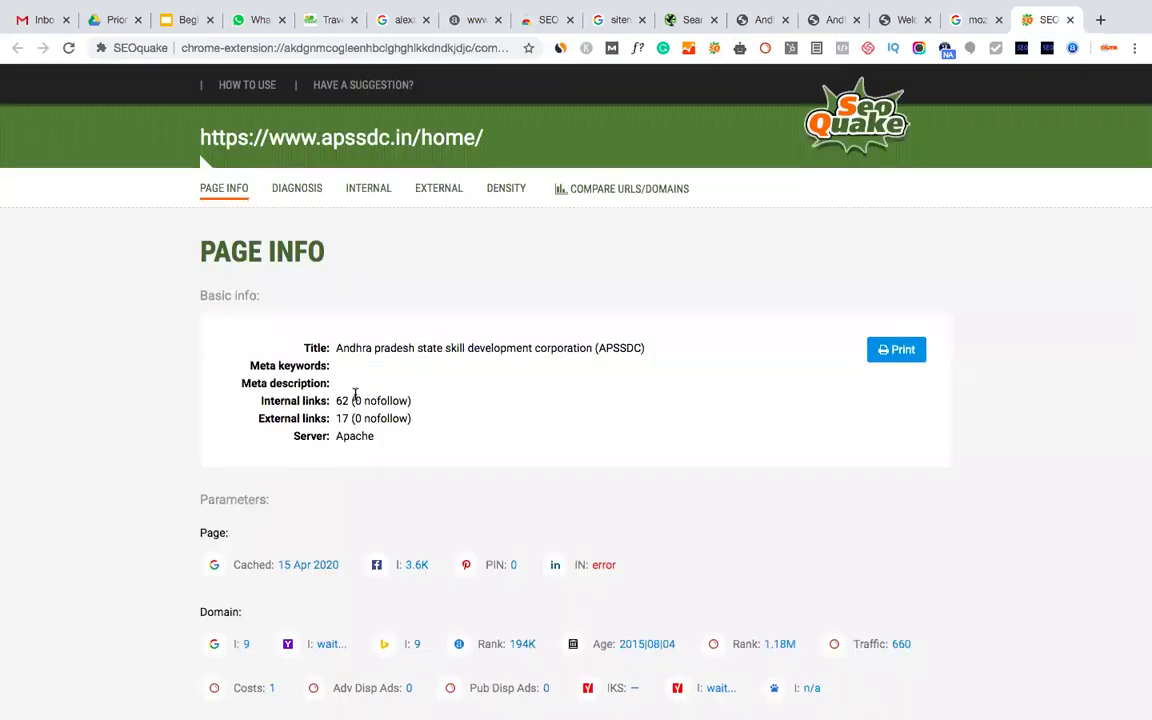
# Highlight the full page title in the basic info of SEOquake's Page Info report
pyautogui.scroll(-1, 355, 393)
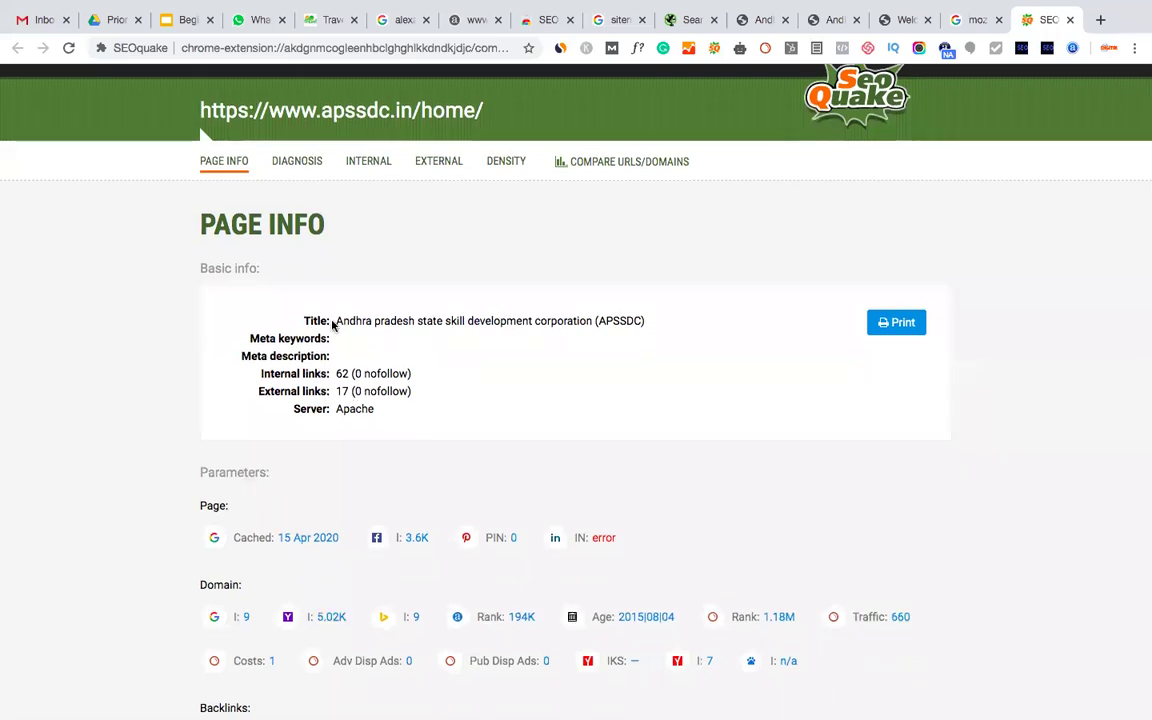
pyautogui.moveTo(335, 323); pyautogui.dragTo(523, 322)
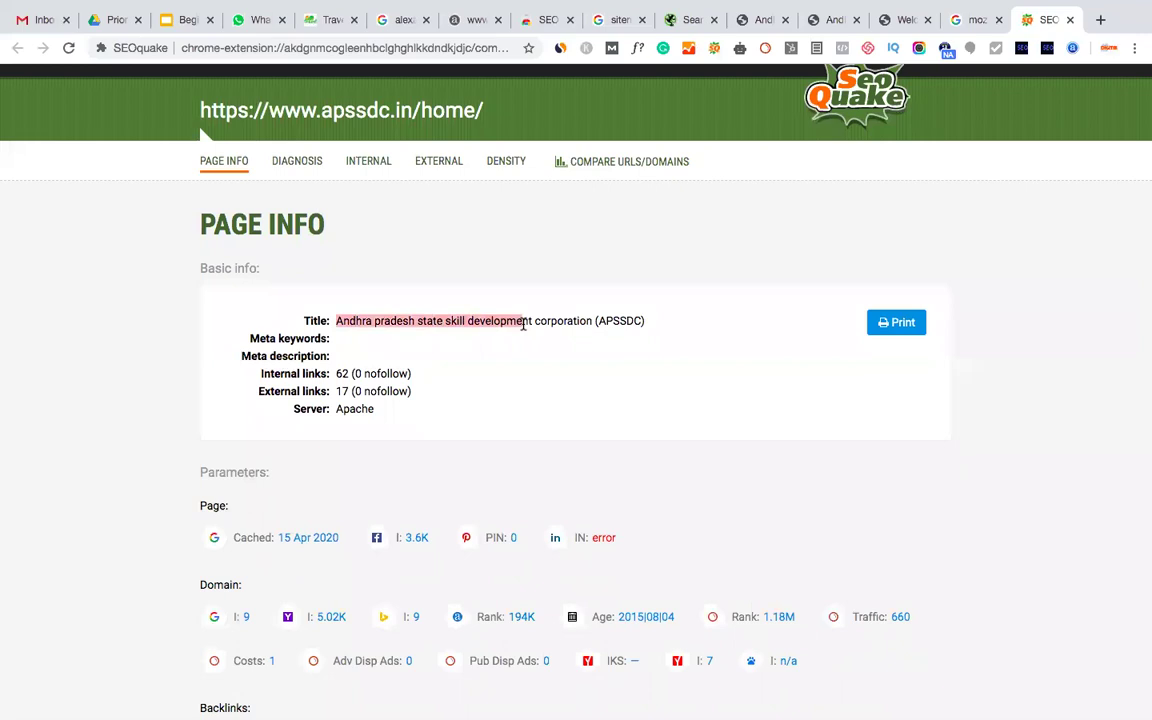
pyautogui.moveTo(655, 325); pyautogui.dragTo(651, 325)
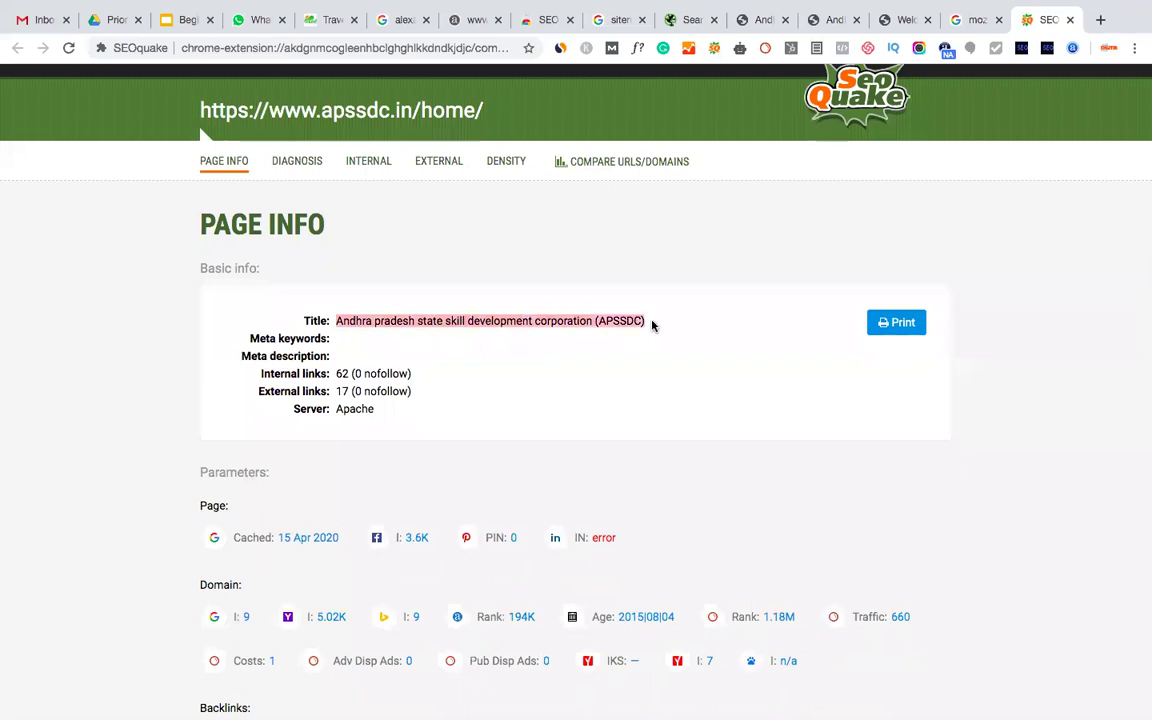
# Open SEOquake's Diagnosis report for apssdc.in and examine its page analysis, mobile compliance and site compliance checks
pyautogui.click(284, 163)
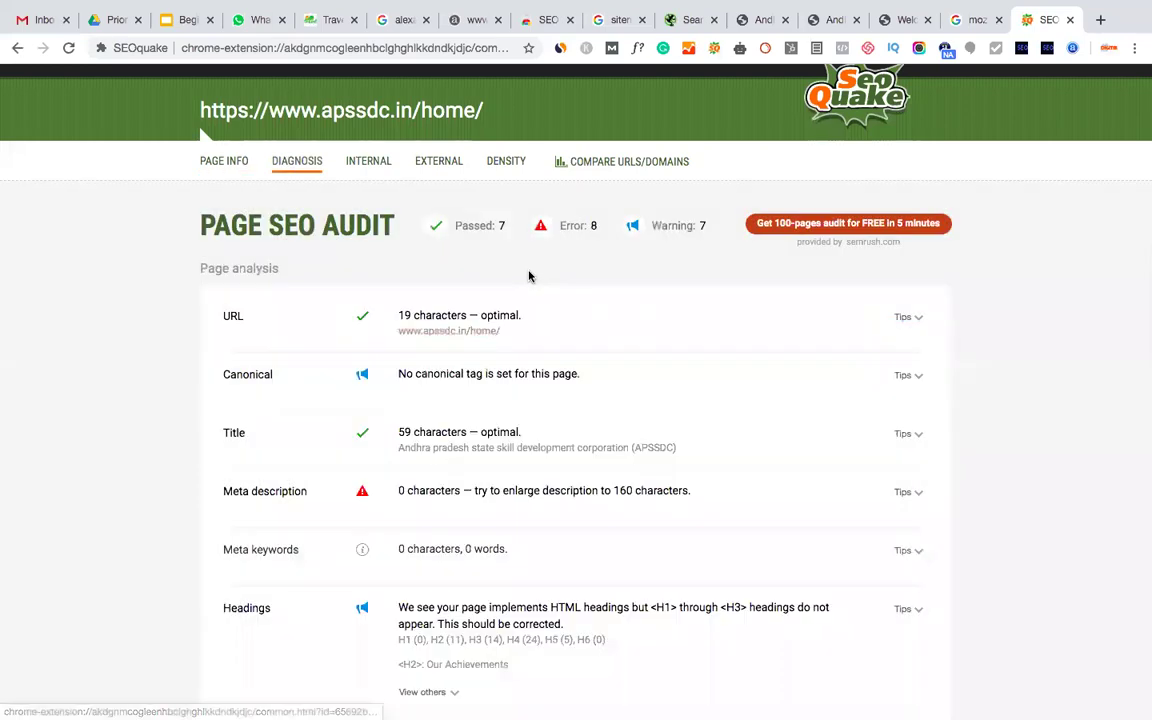
pyautogui.scroll(-1, 480, 305)
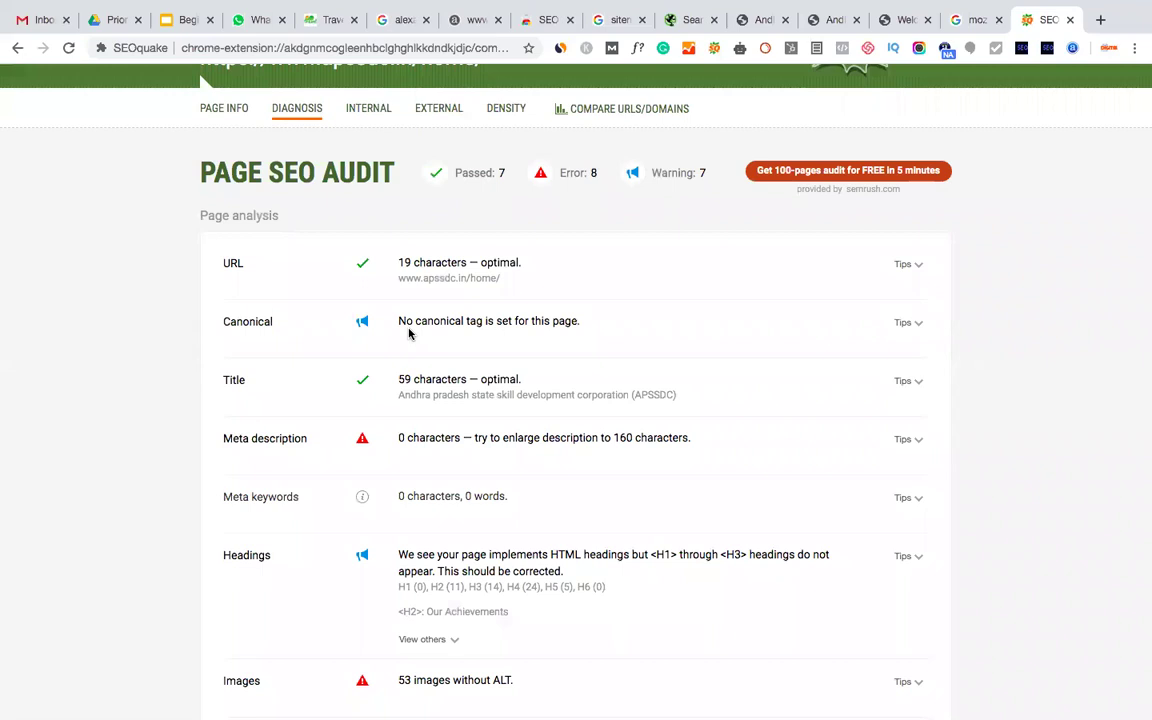
pyautogui.scroll(-1, 409, 333)
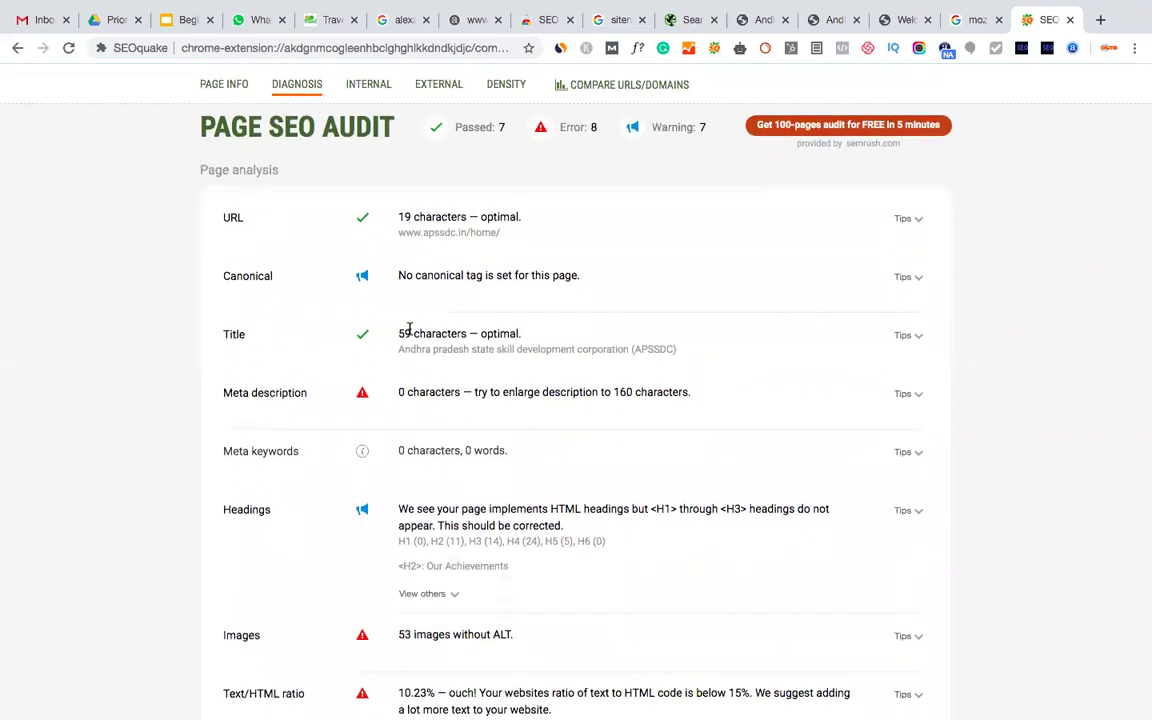
pyautogui.scroll(-1, 404, 300)
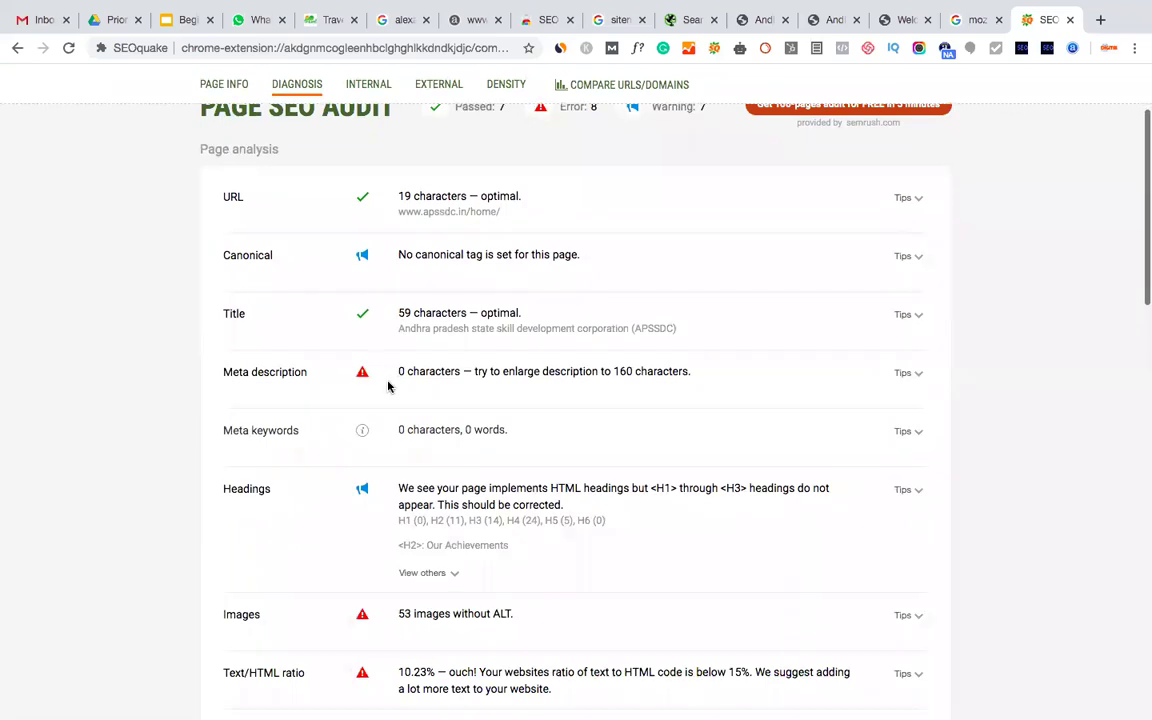
pyautogui.scroll(-3, 380, 394)
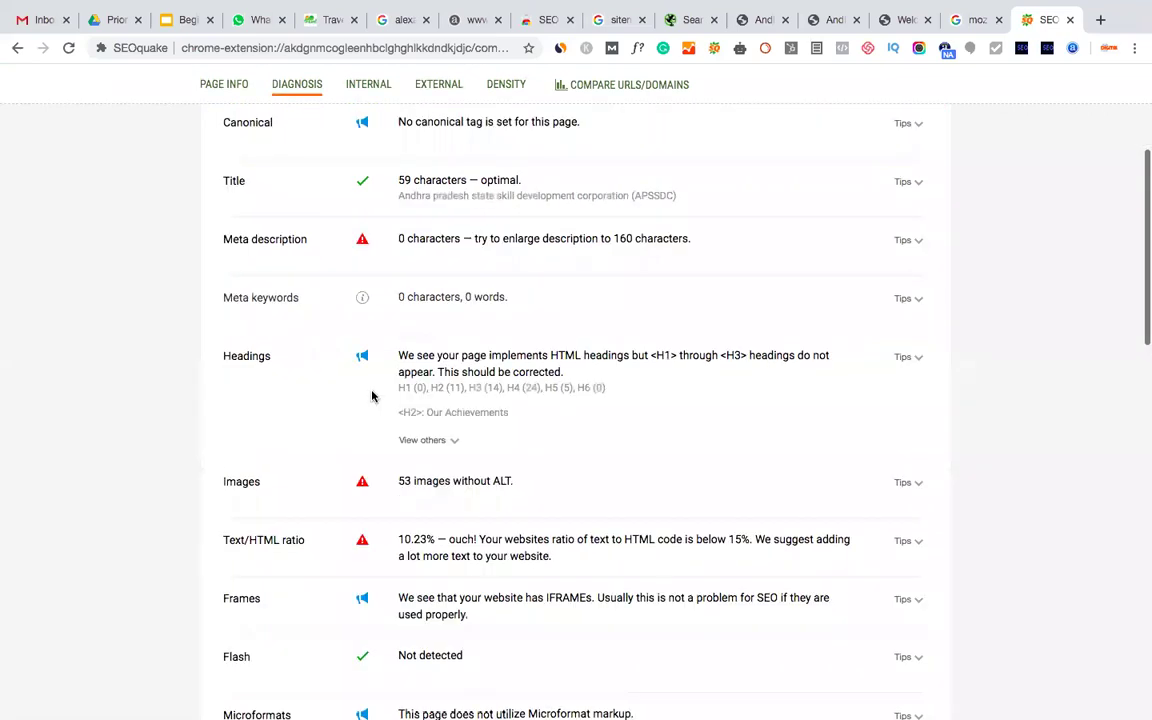
pyautogui.scroll(-3, 371, 396)
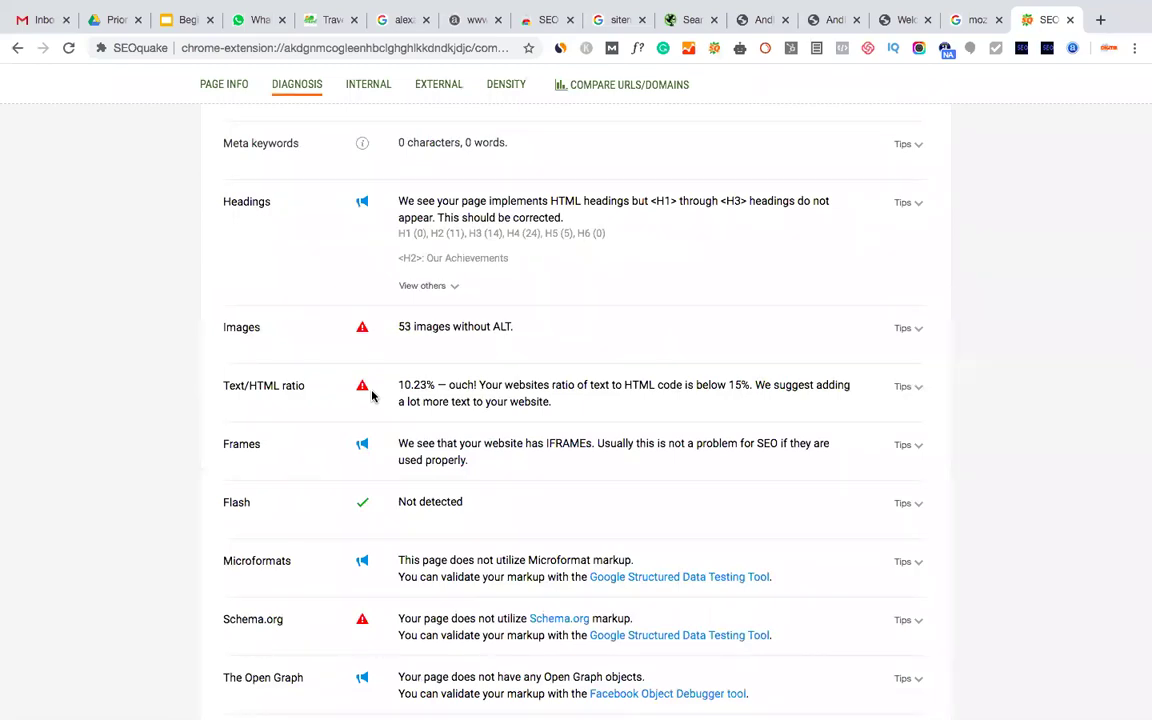
pyautogui.scroll(-2, 371, 396)
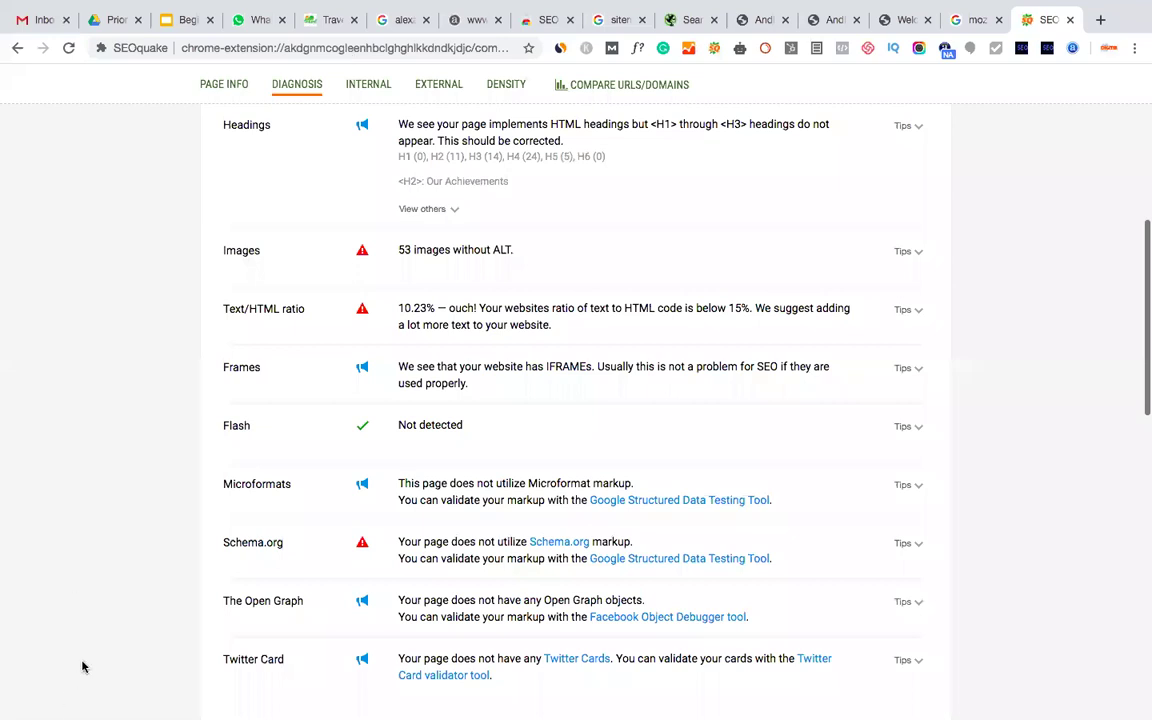
pyautogui.scroll(10, 85, 566)
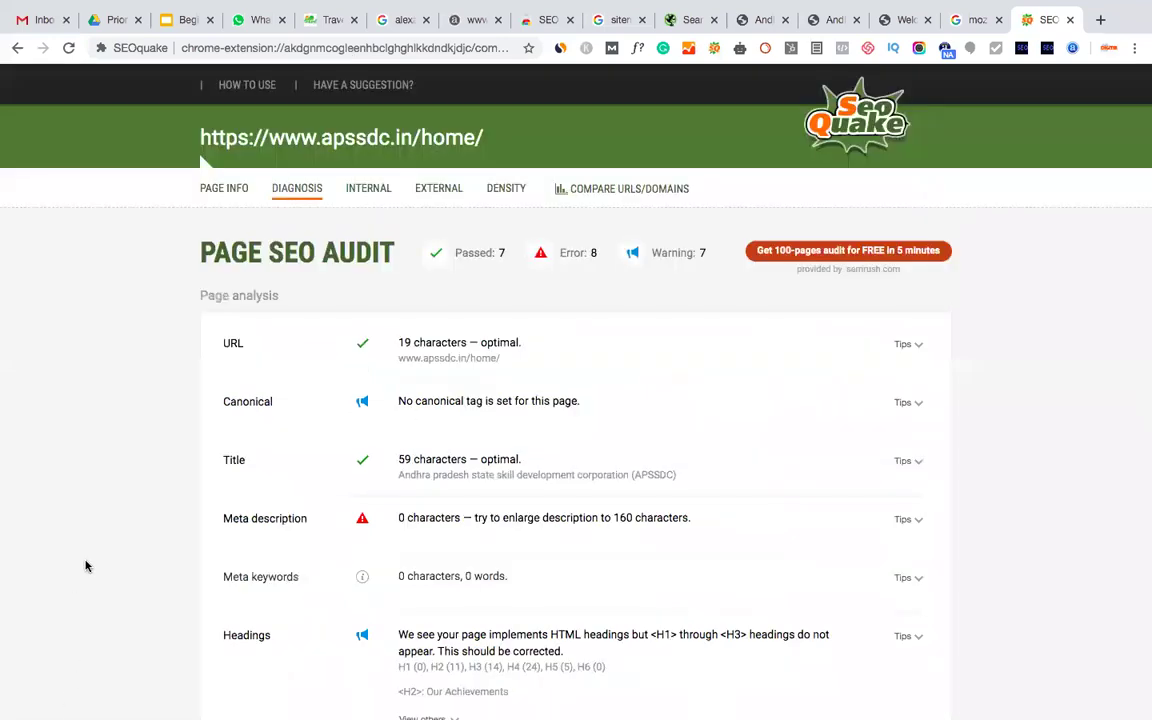
pyautogui.press('super+l')
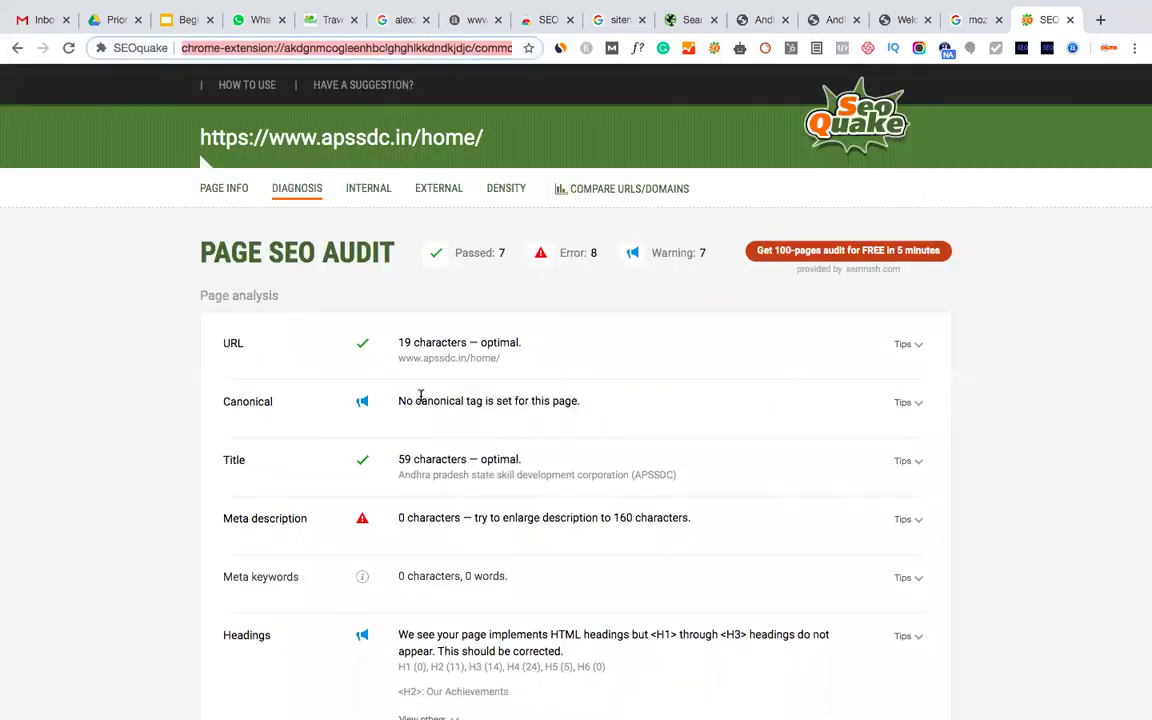
pyautogui.scroll(-3, 420, 396)
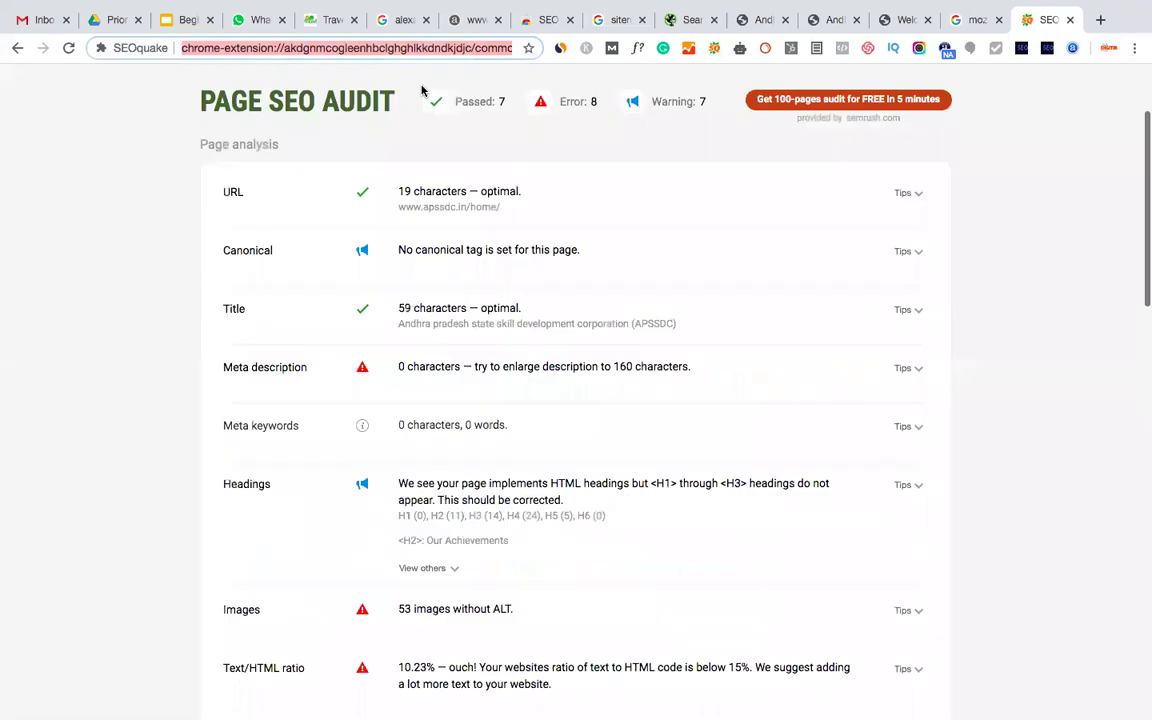
pyautogui.scroll(-20, 289, 313)
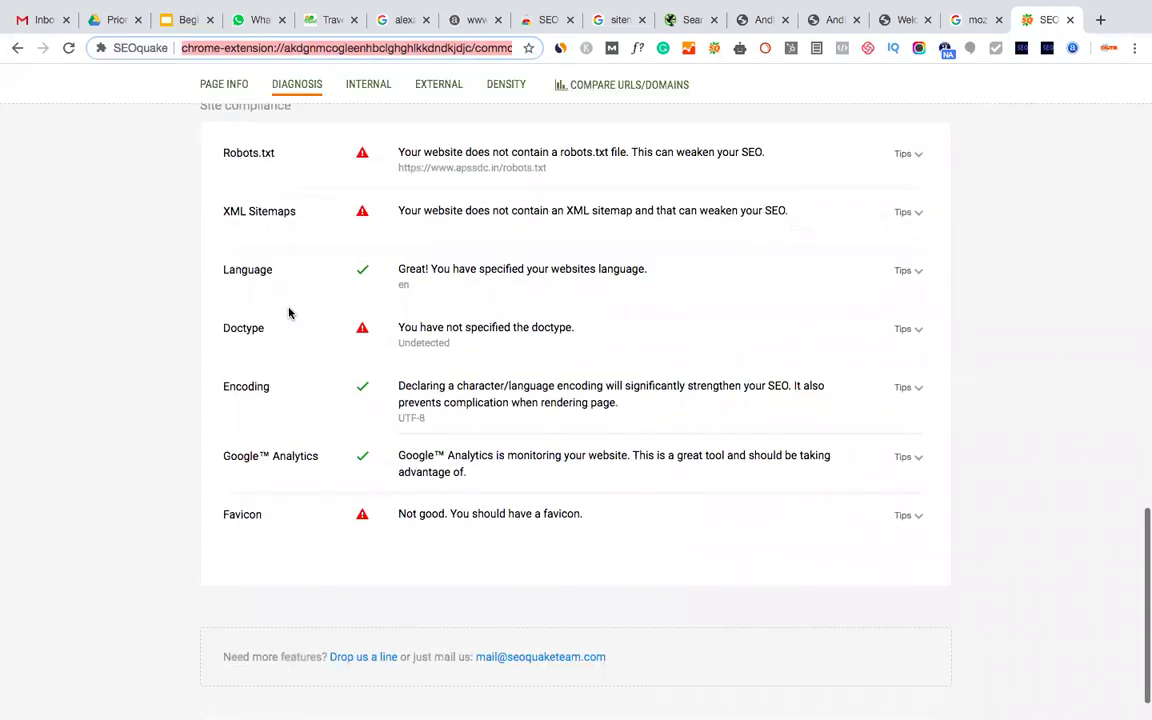
pyautogui.scroll(20, 524, 485)
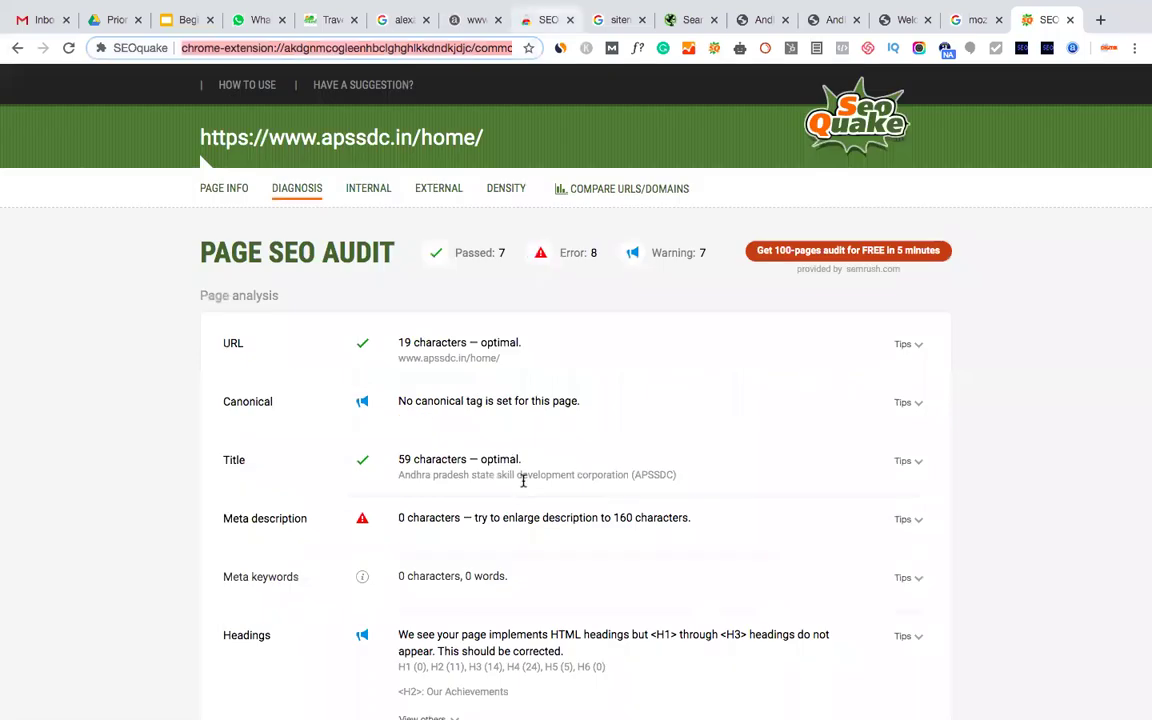
pyautogui.scroll(-15, 523, 481)
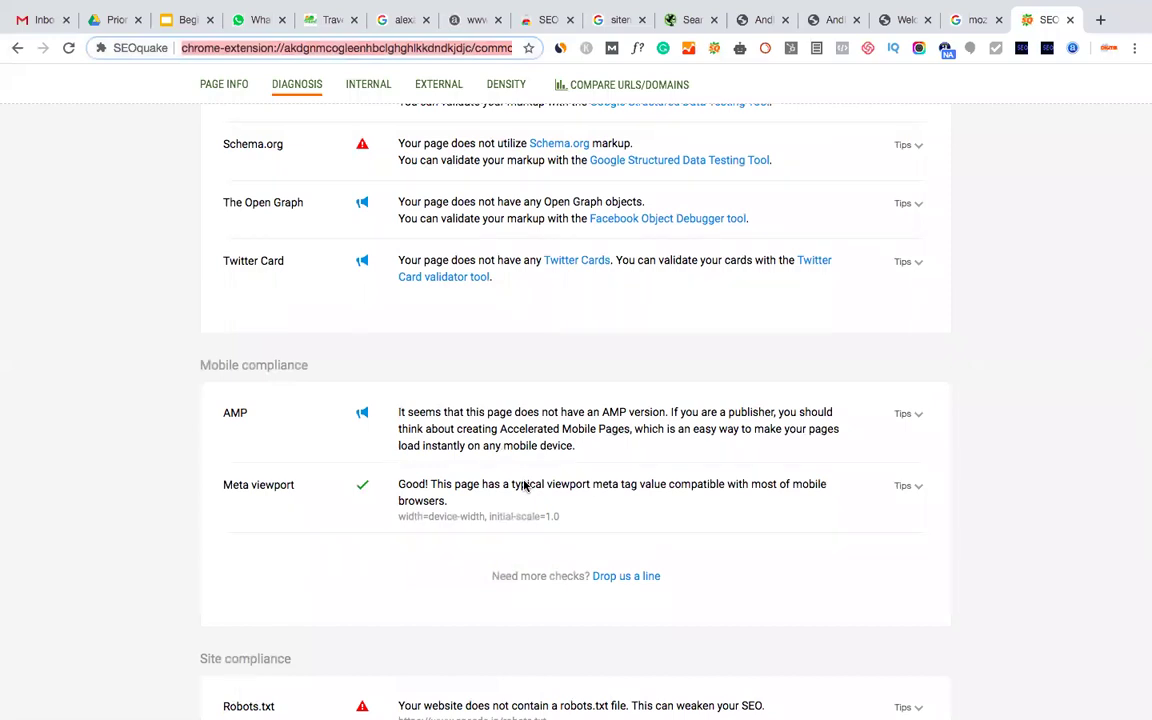
pyautogui.scroll(15, 523, 485)
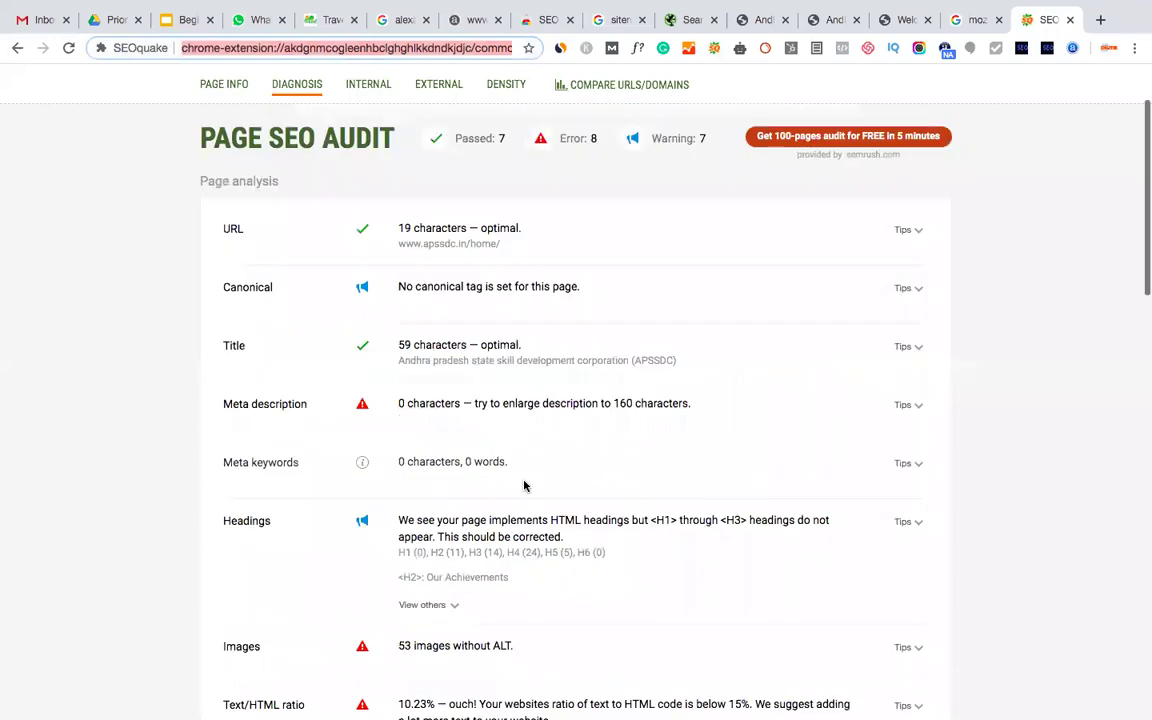
pyautogui.scroll(-2, 523, 485)
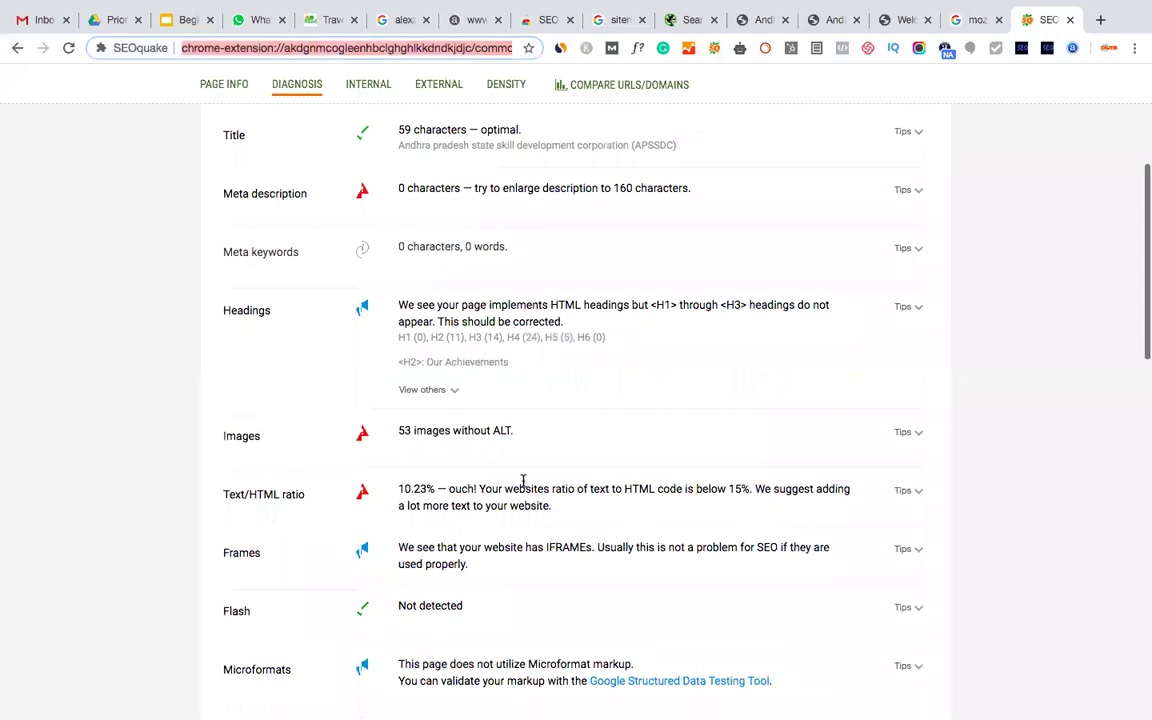
# Review the page analysis checks in SEOquake's Diagnosis report for apssdc.in, from the lower checks back to the audit summary
pyautogui.scroll(-1, 437, 206)
pyautogui.scroll(5, 318, 210)
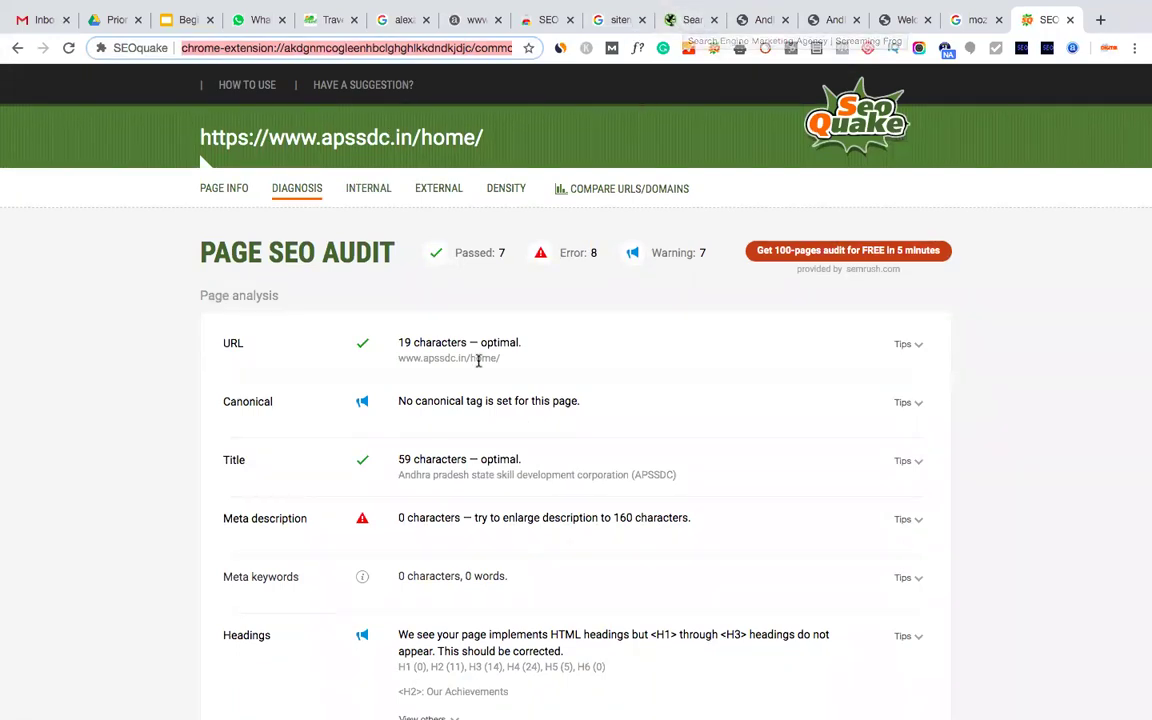
pyautogui.scroll(-1, 478, 360)
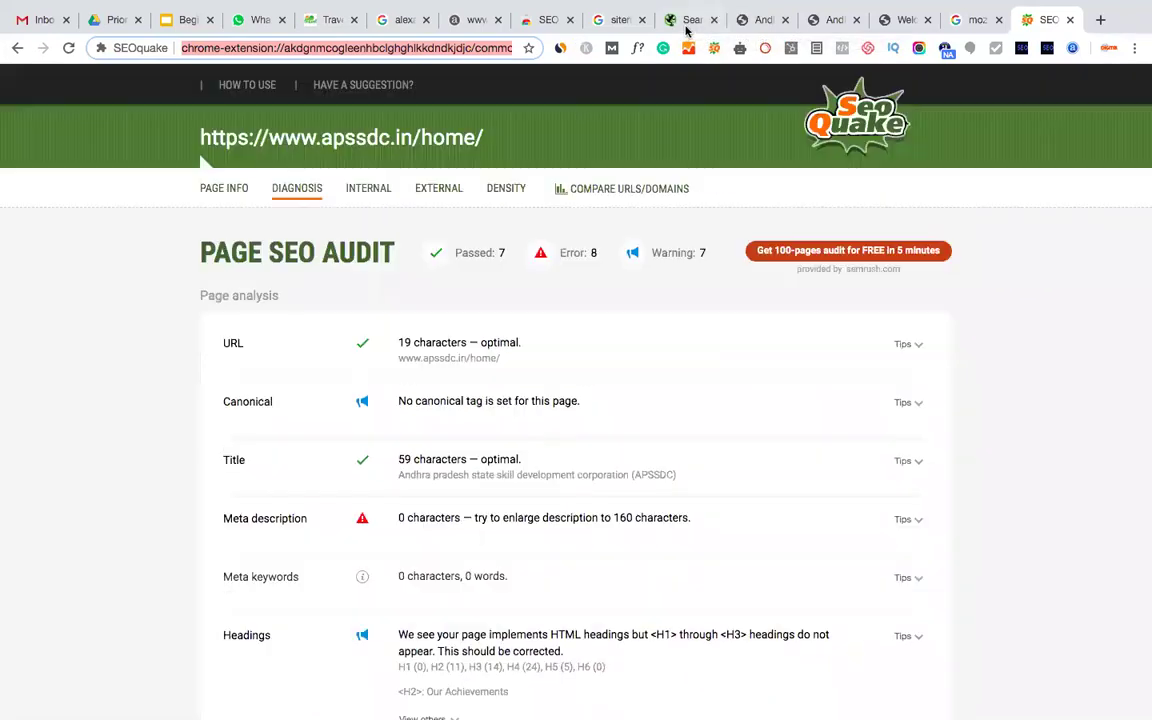
# Switch to SEOquake's Chrome Web Store page and examine its overview and feature list
pyautogui.click(548, 20)
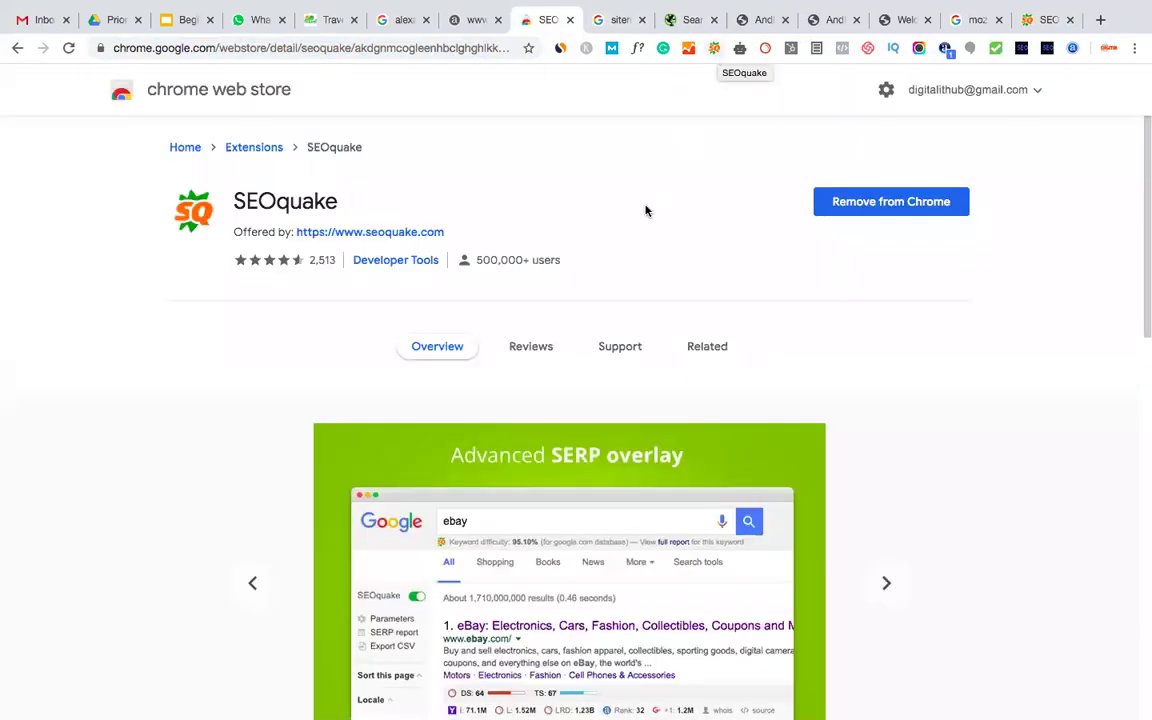
pyautogui.scroll(-5, 646, 210)
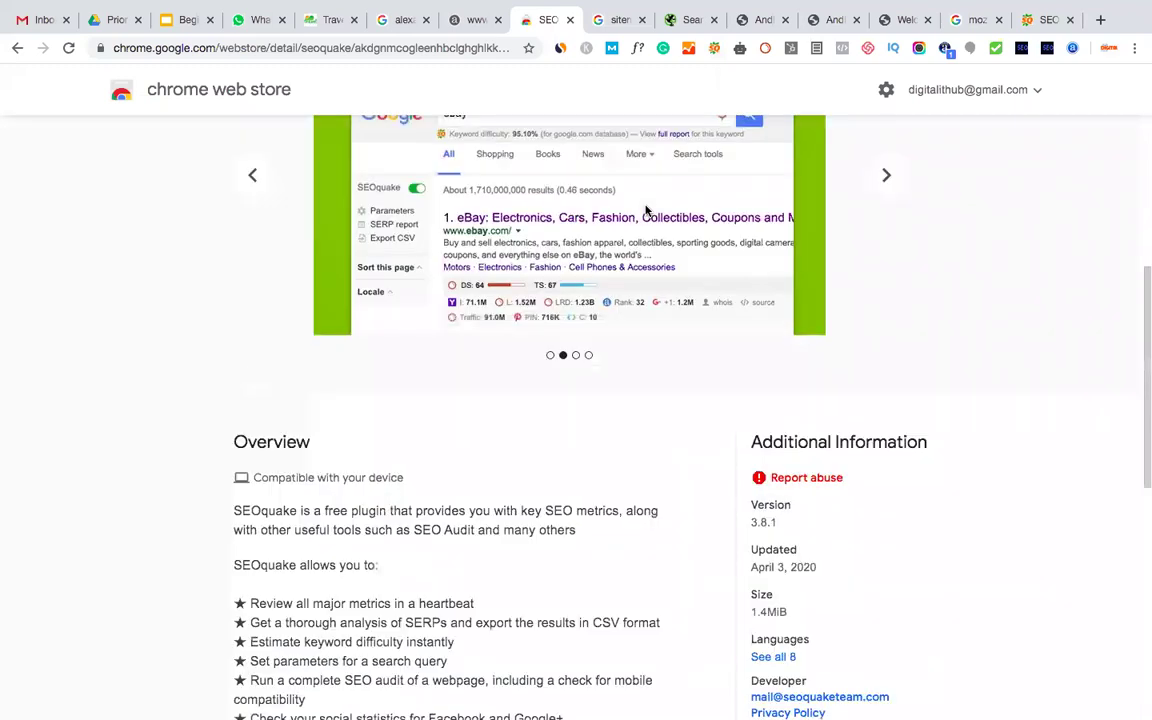
pyautogui.scroll(-4, 368, 232)
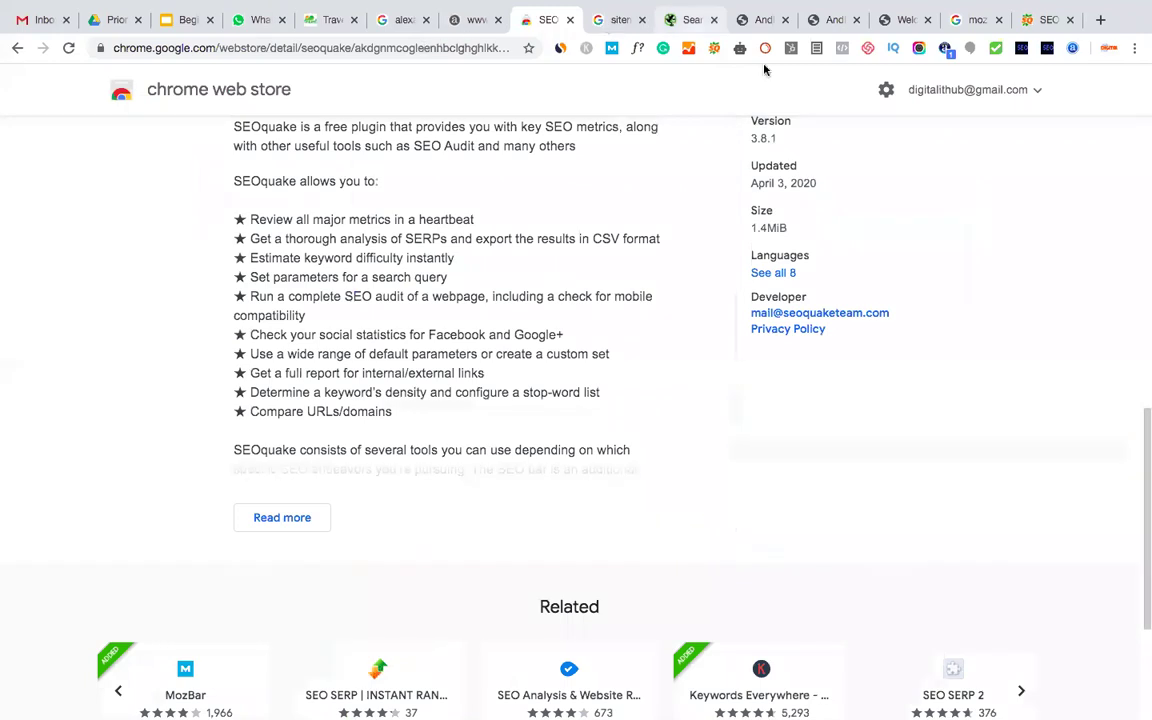
# Load digitalithub.com in the tab holding the sitemap search results
pyautogui.hotkey('ctrl', 'Tab')
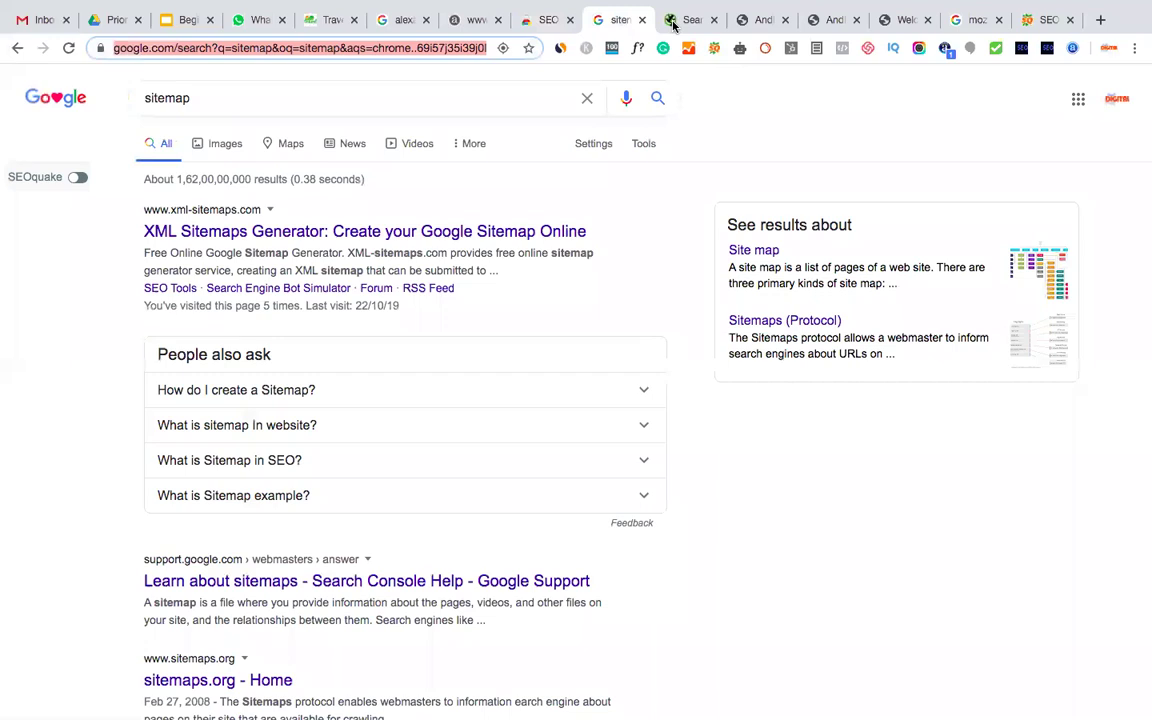
pyautogui.write('d')
pyautogui.press('Return')
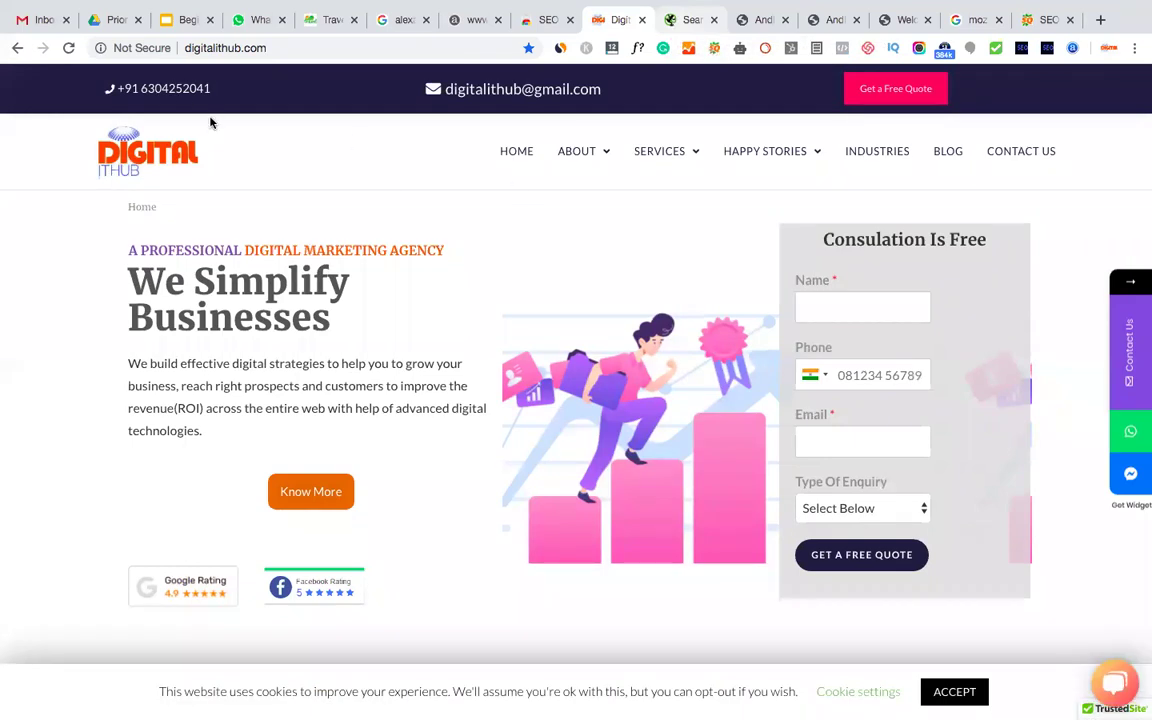
# Open SEOquake's full report for digitalithub.com and examine the basic info and parameters on Page Info
pyautogui.click(714, 48)
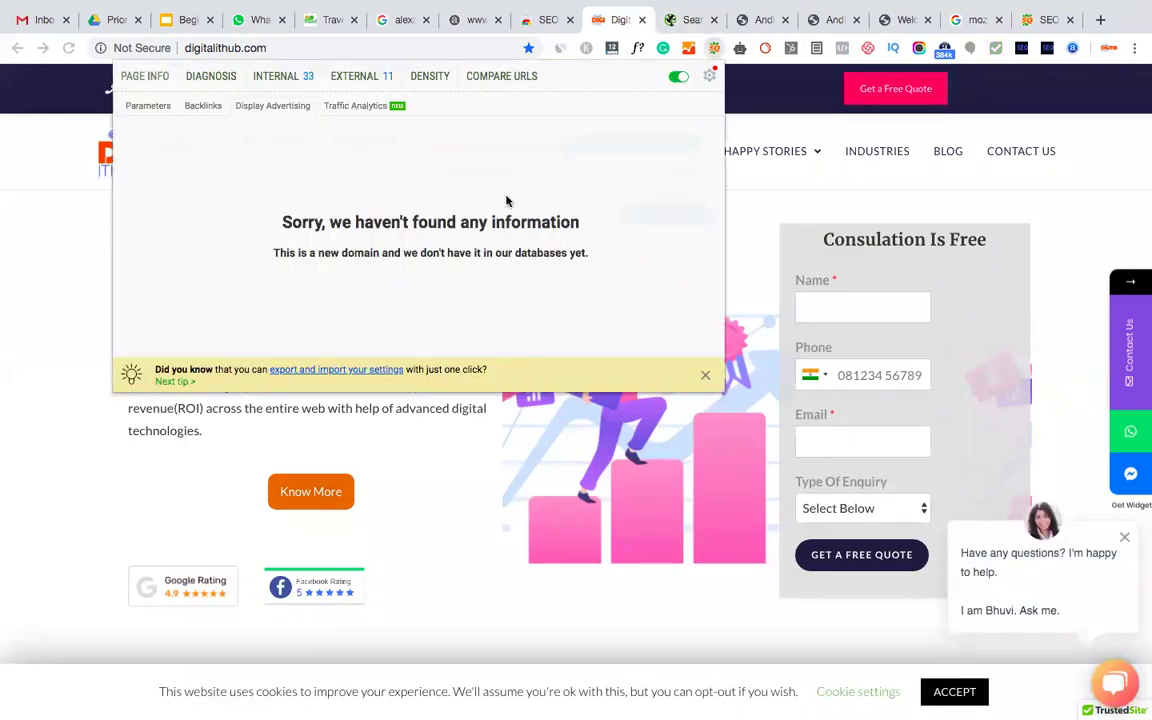
pyautogui.click(501, 75)
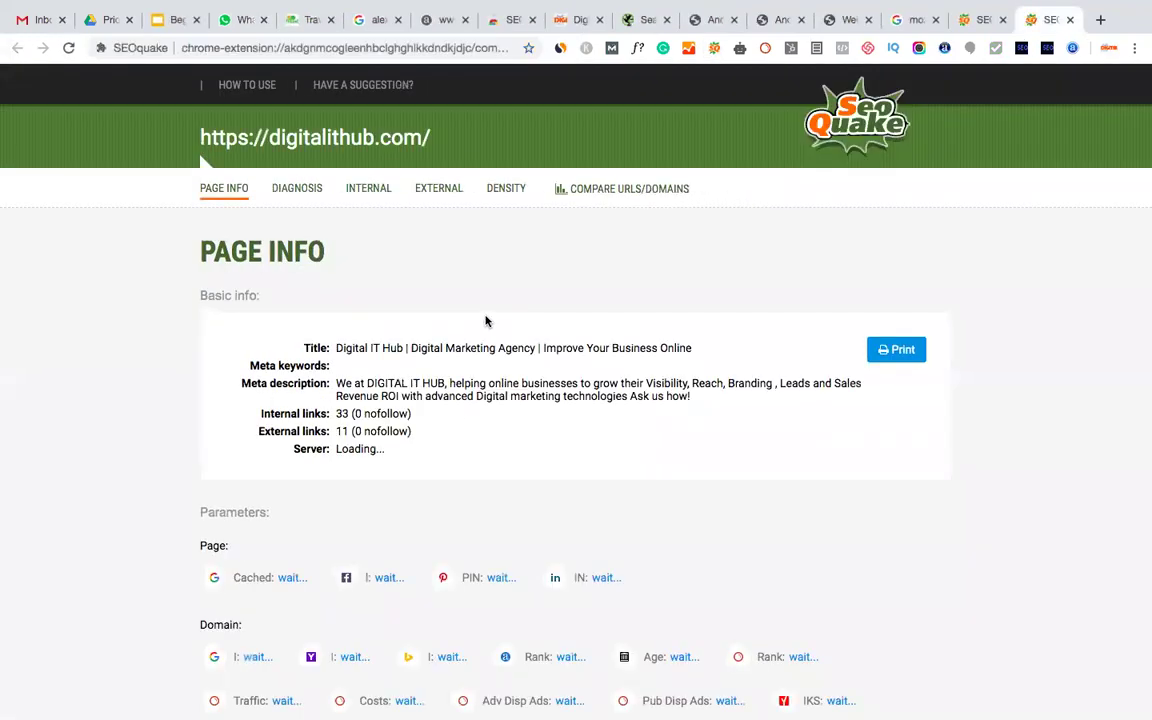
pyautogui.scroll(-2, 486, 321)
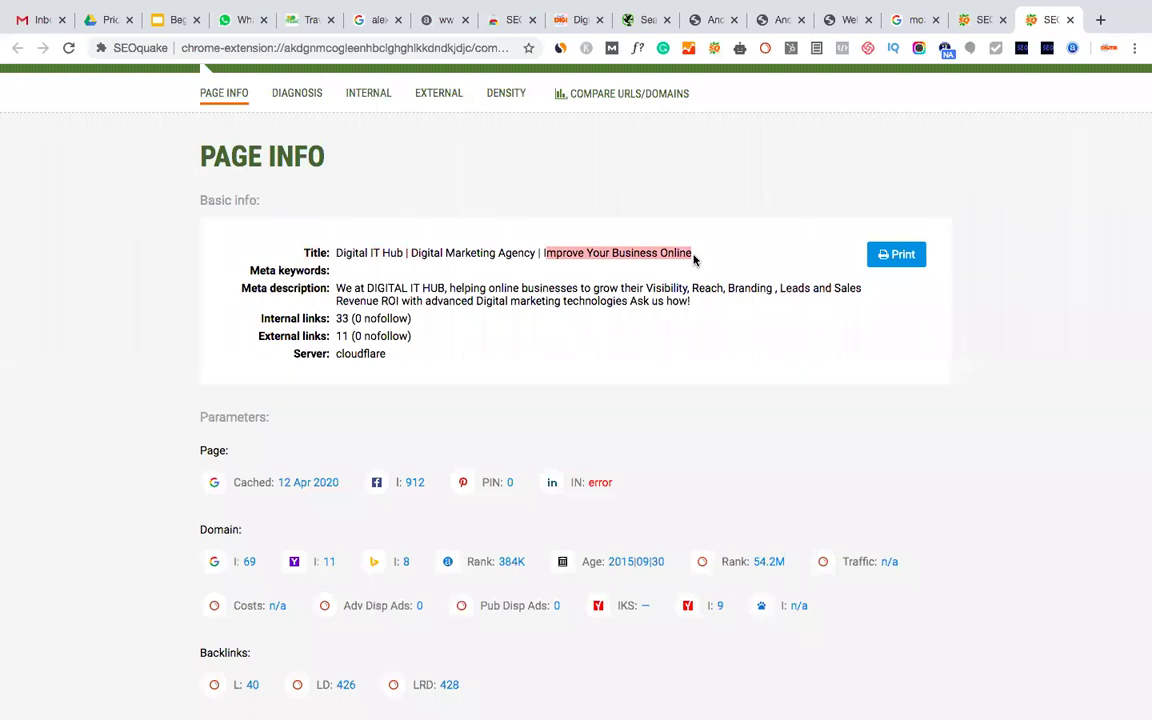
# Open SEOquake's Diagnosis report for digitalithub.com and examine its page analysis and mobile compliance checks, returning to the audit summary
pyautogui.click(296, 95)
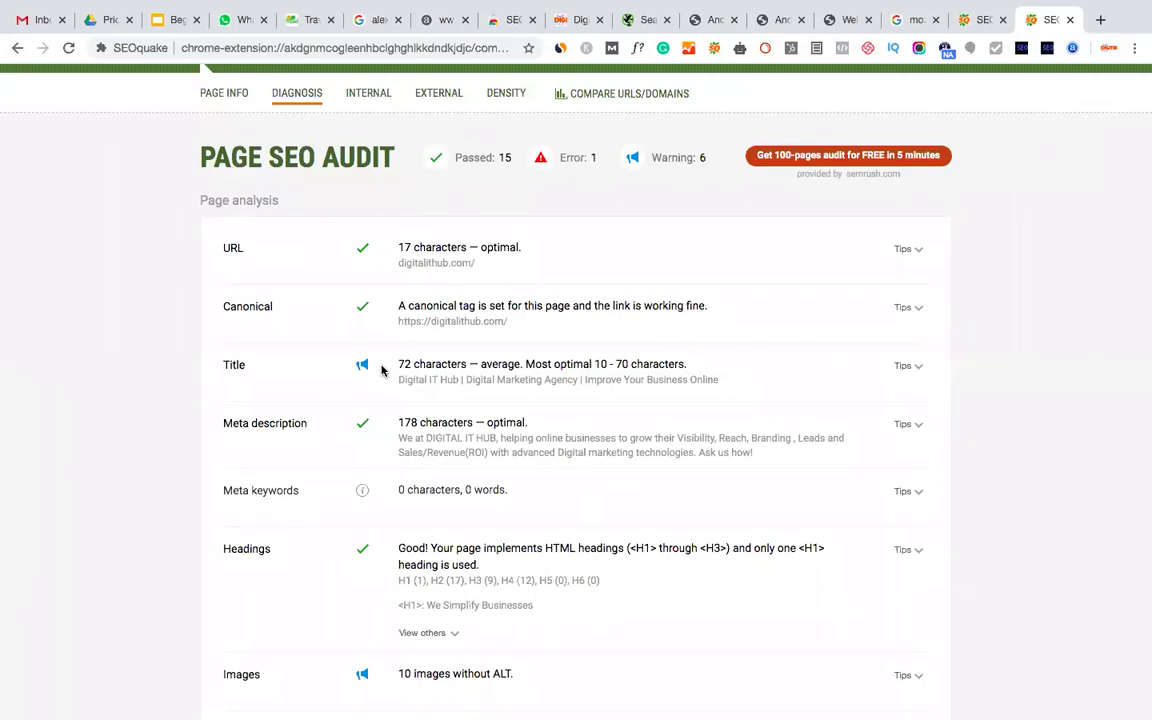
pyautogui.scroll(-1, 381, 371)
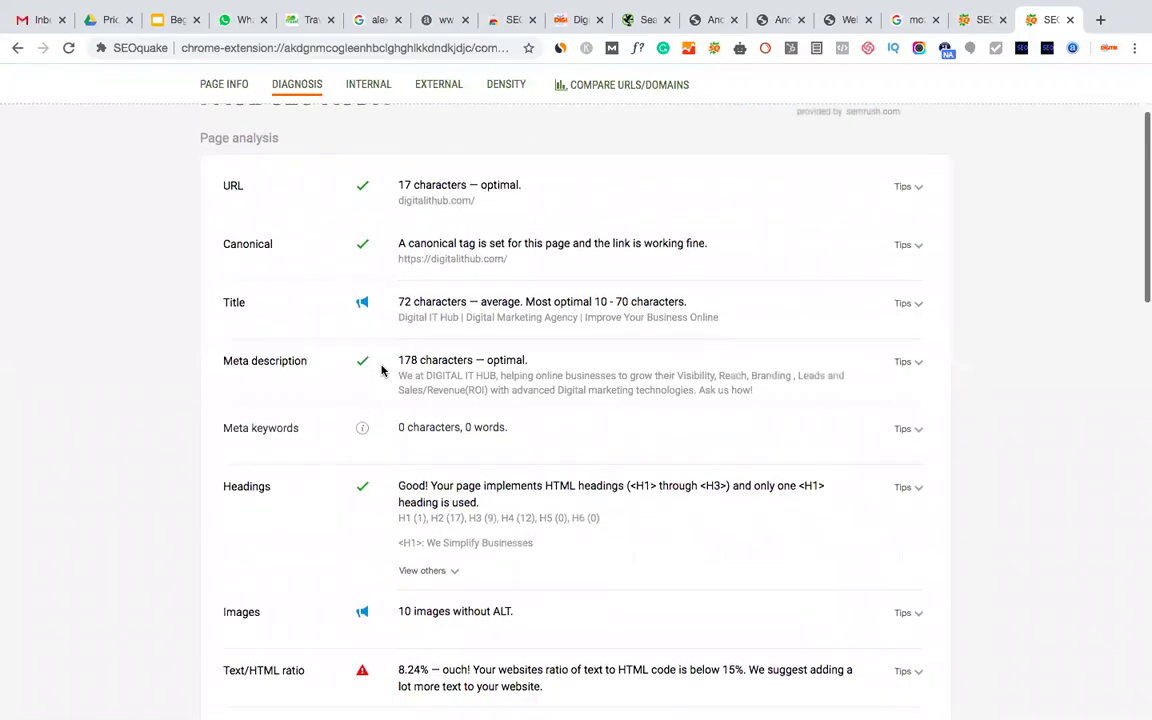
pyautogui.scroll(-1, 381, 371)
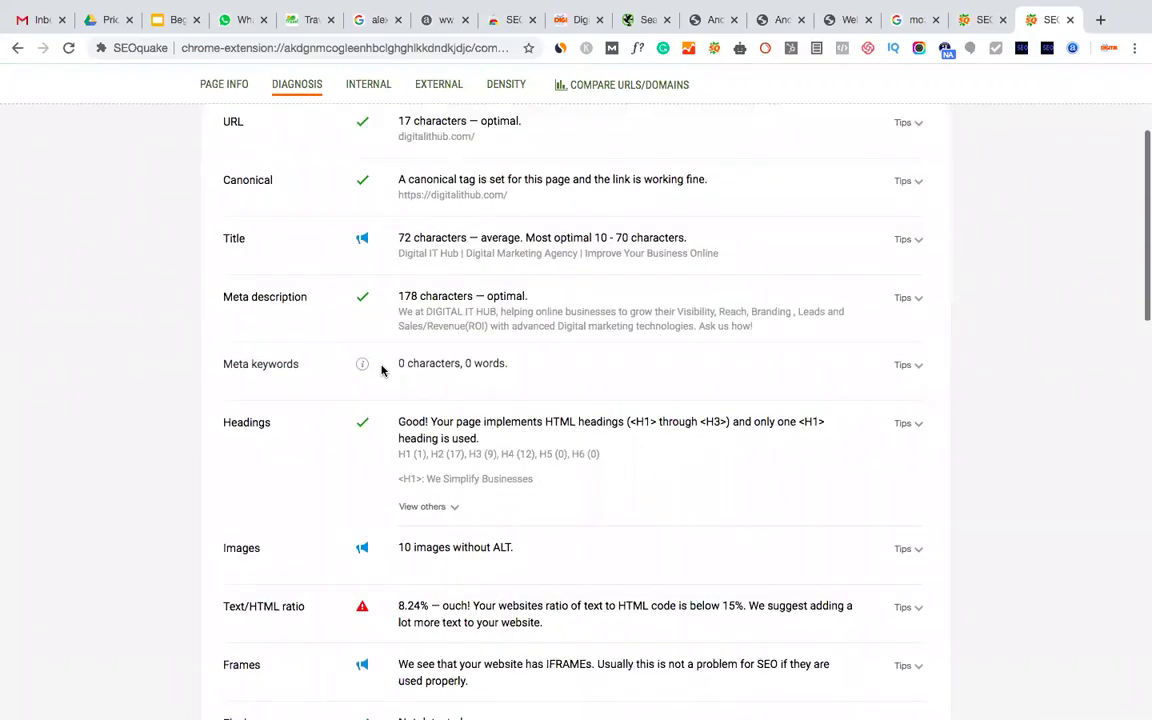
pyautogui.scroll(-3, 381, 370)
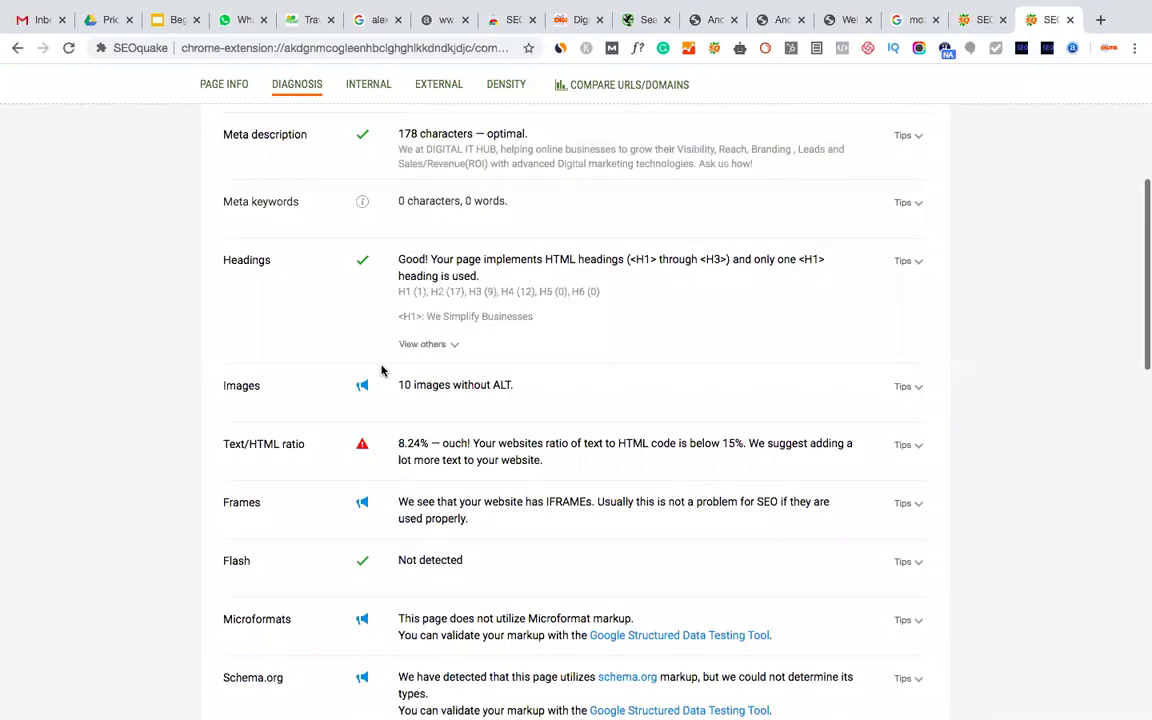
pyautogui.scroll(-2, 250, 246)
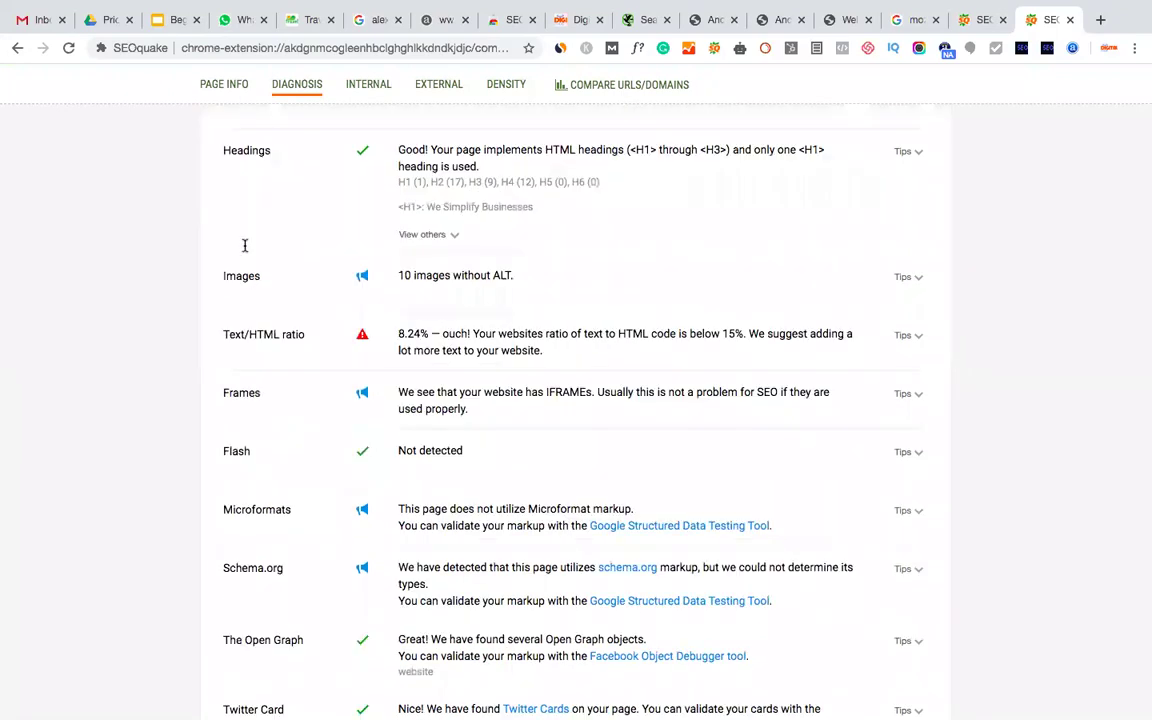
pyautogui.scroll(-1, 280, 350)
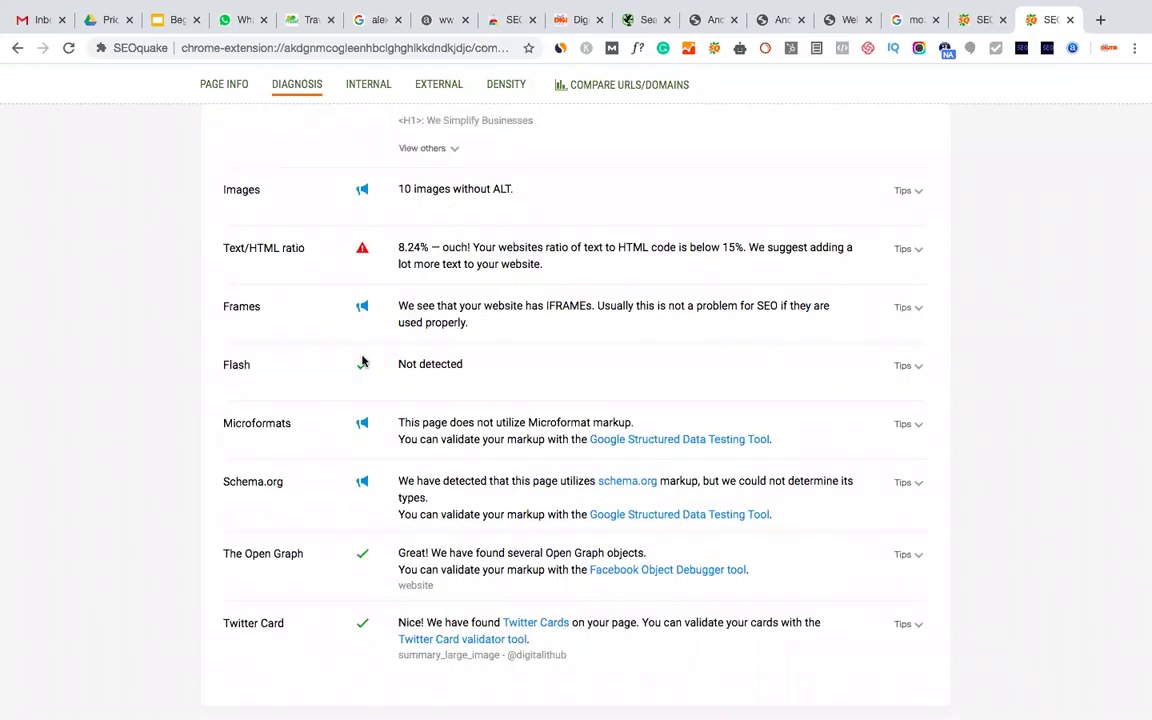
pyautogui.scroll(-2, 309, 470)
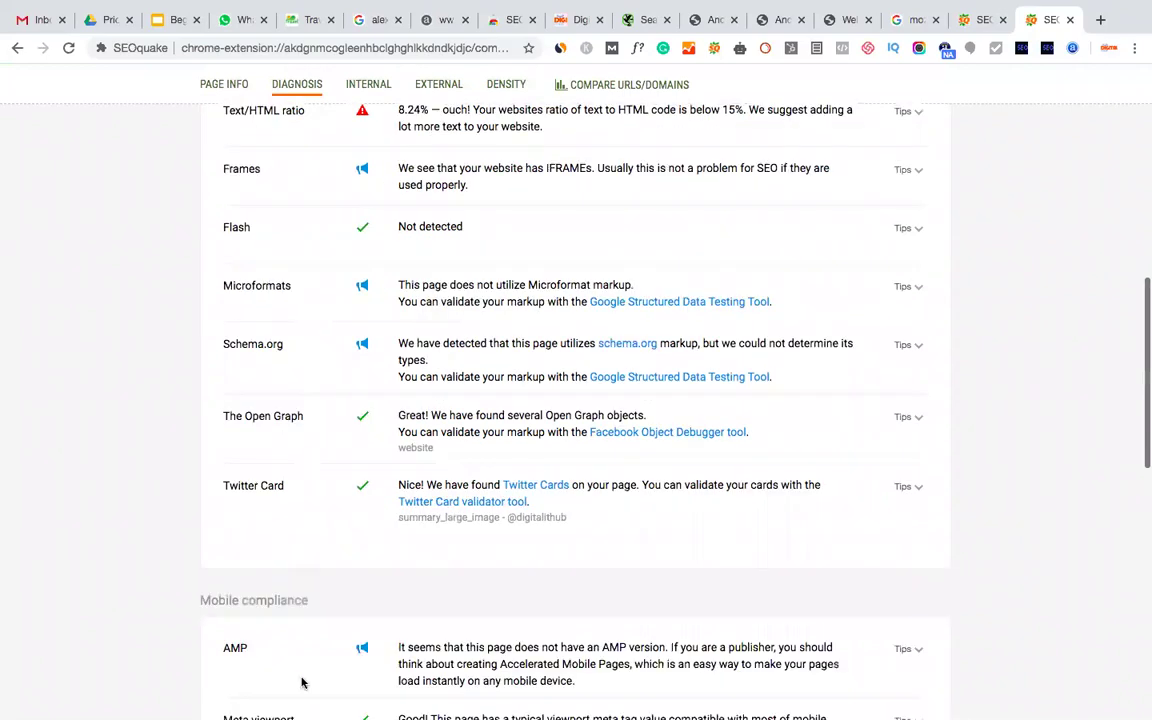
pyautogui.scroll(-1, 276, 484)
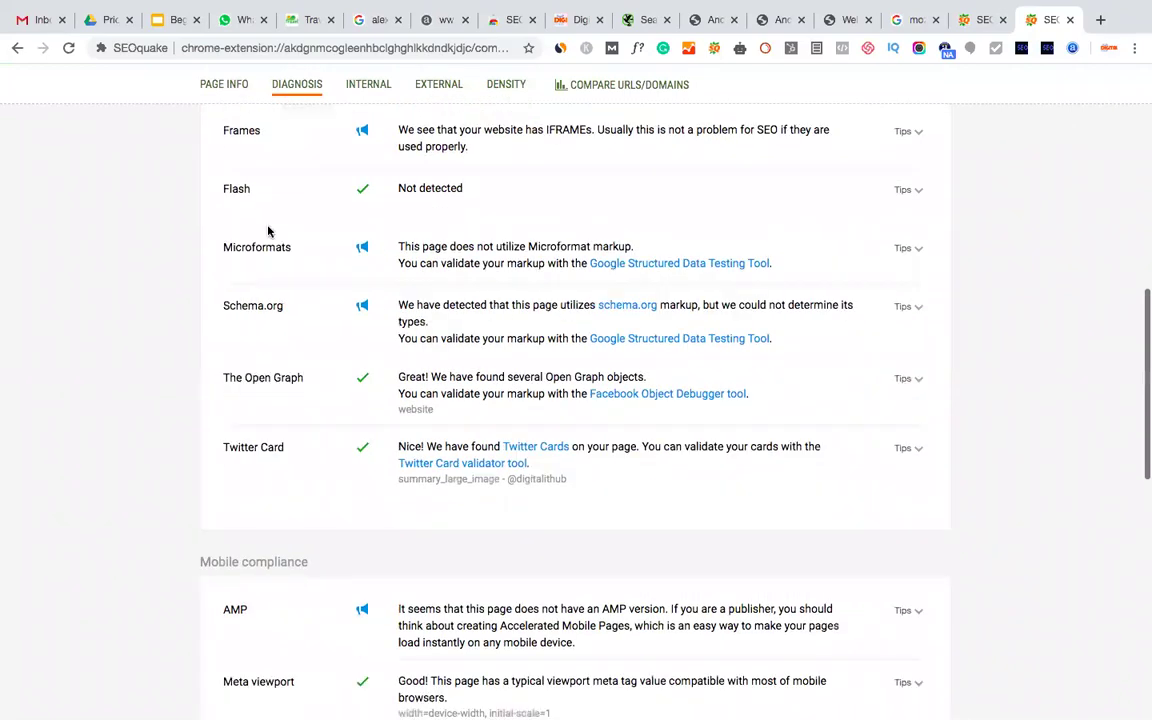
pyautogui.scroll(-1, 473, 205)
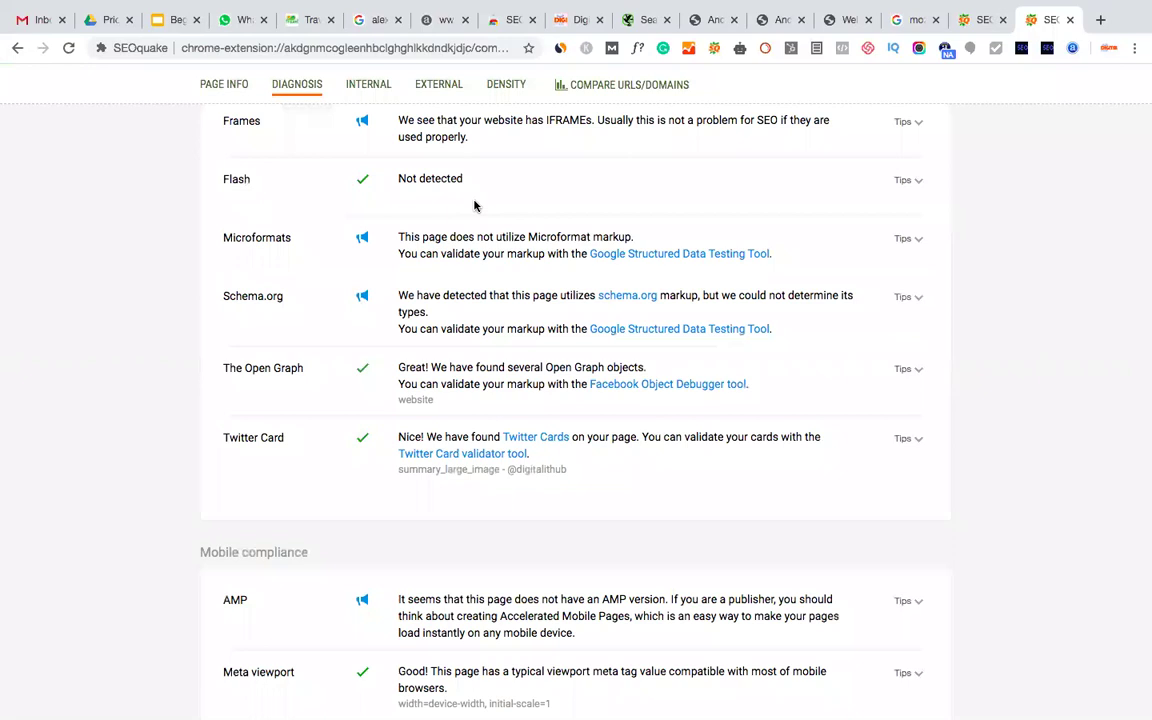
pyautogui.scroll(-3, 311, 232)
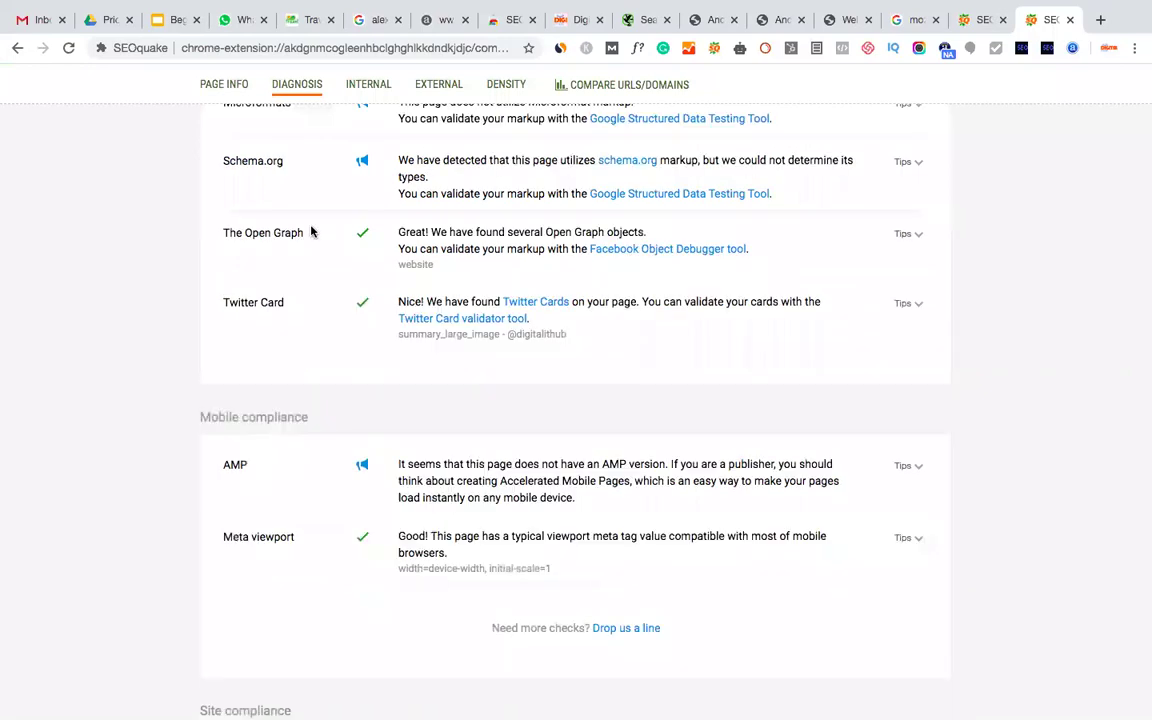
pyautogui.press('Home')
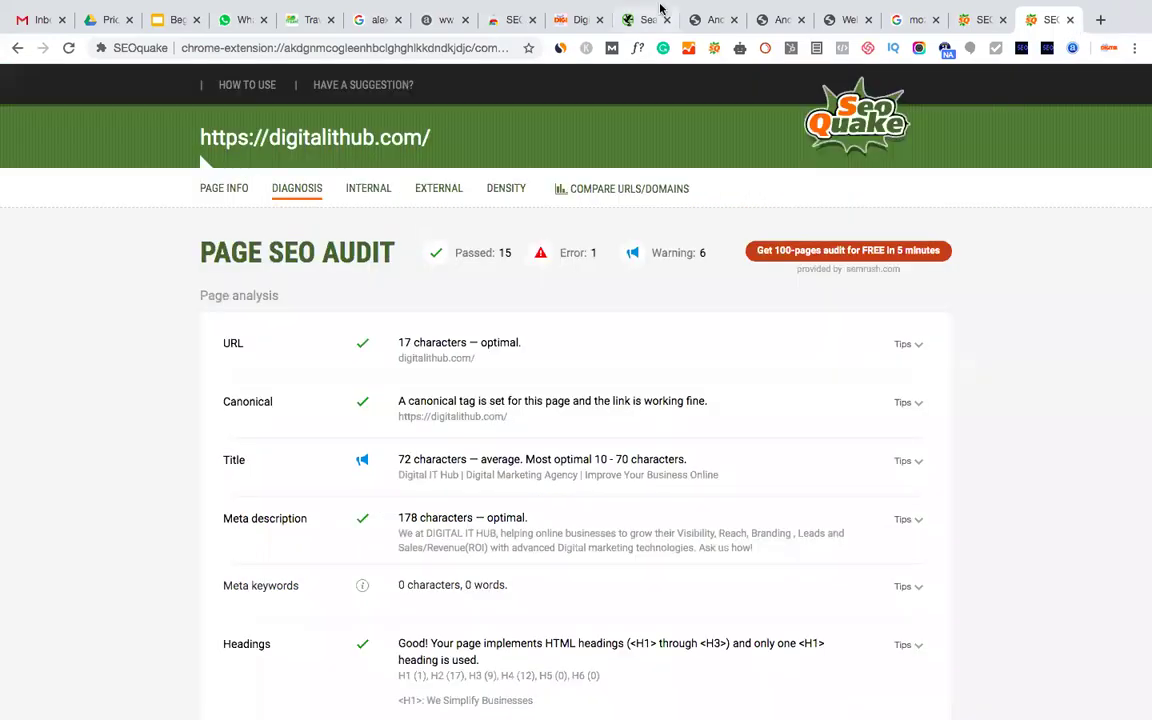
# Close both SEOquake report tabs, the moz toolbar search, the apssdc.online login page and one apssdc.in home page tab
pyautogui.hotkey('ctrl', 'w')
pyautogui.hotkey('ctrl', 'w')
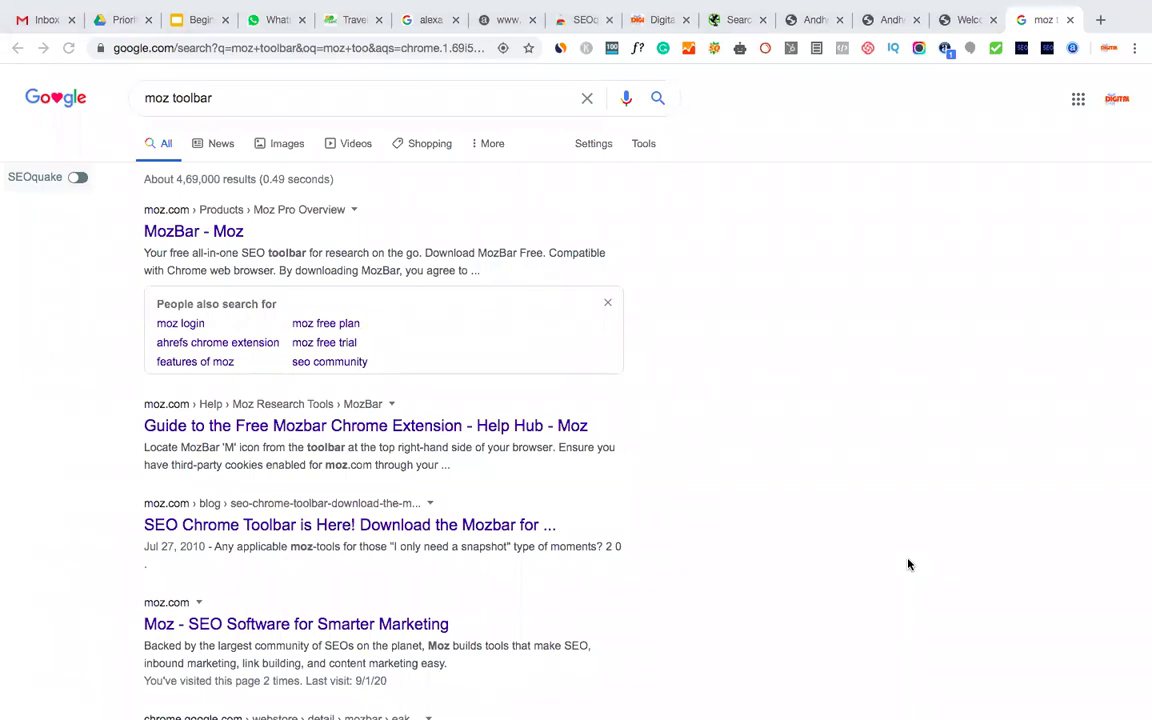
pyautogui.click(1071, 22)
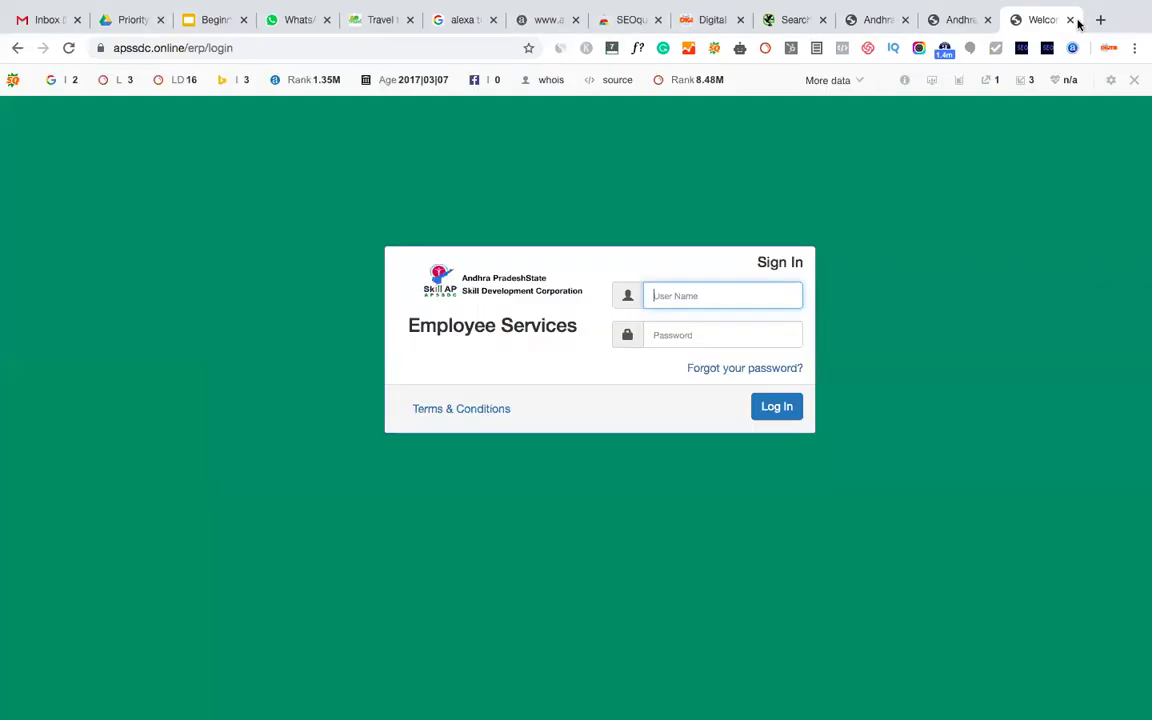
pyautogui.click(1071, 22)
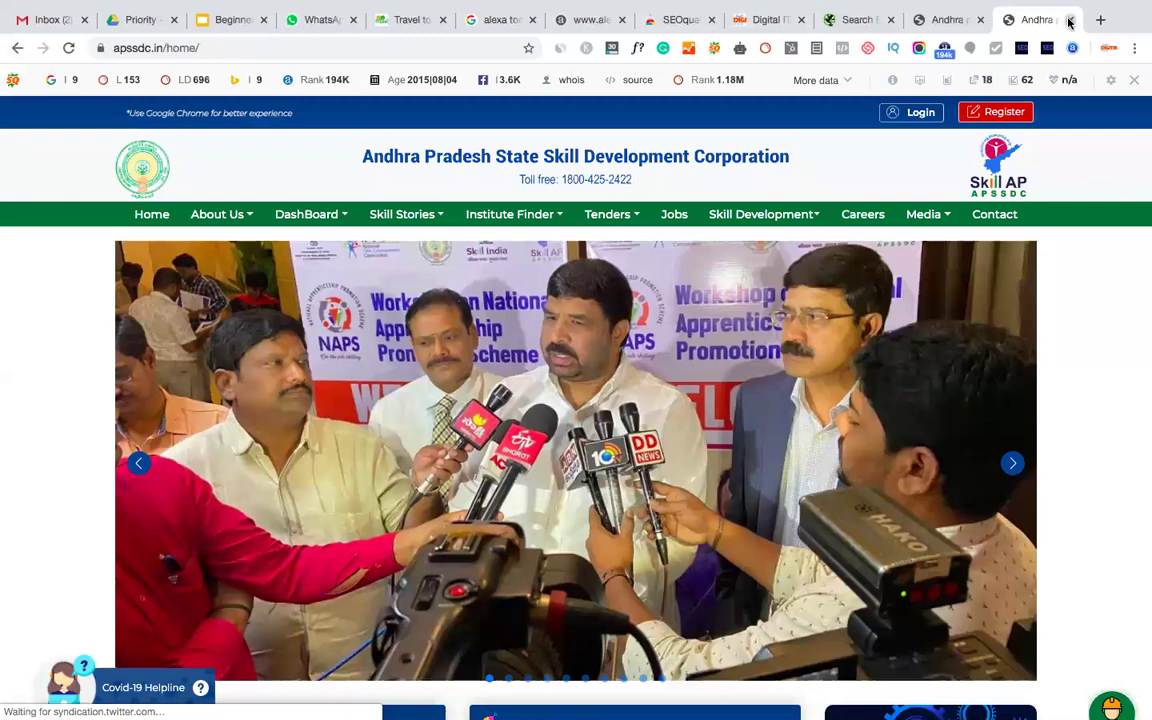
pyautogui.click(1069, 21)
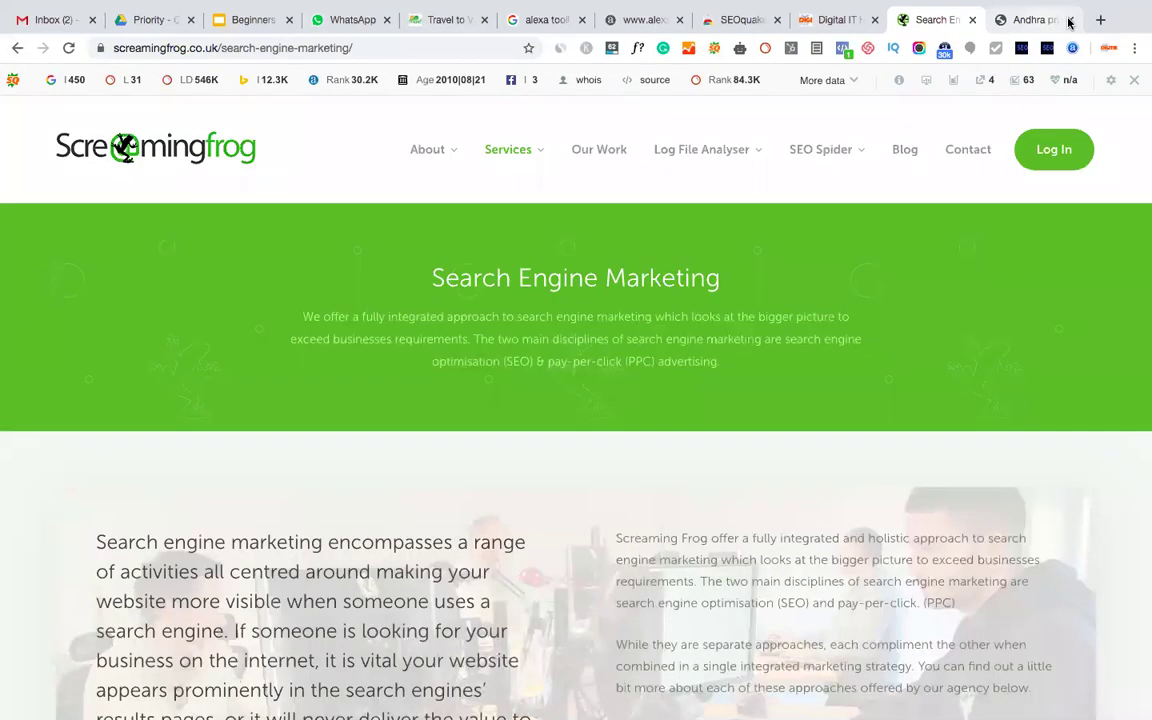